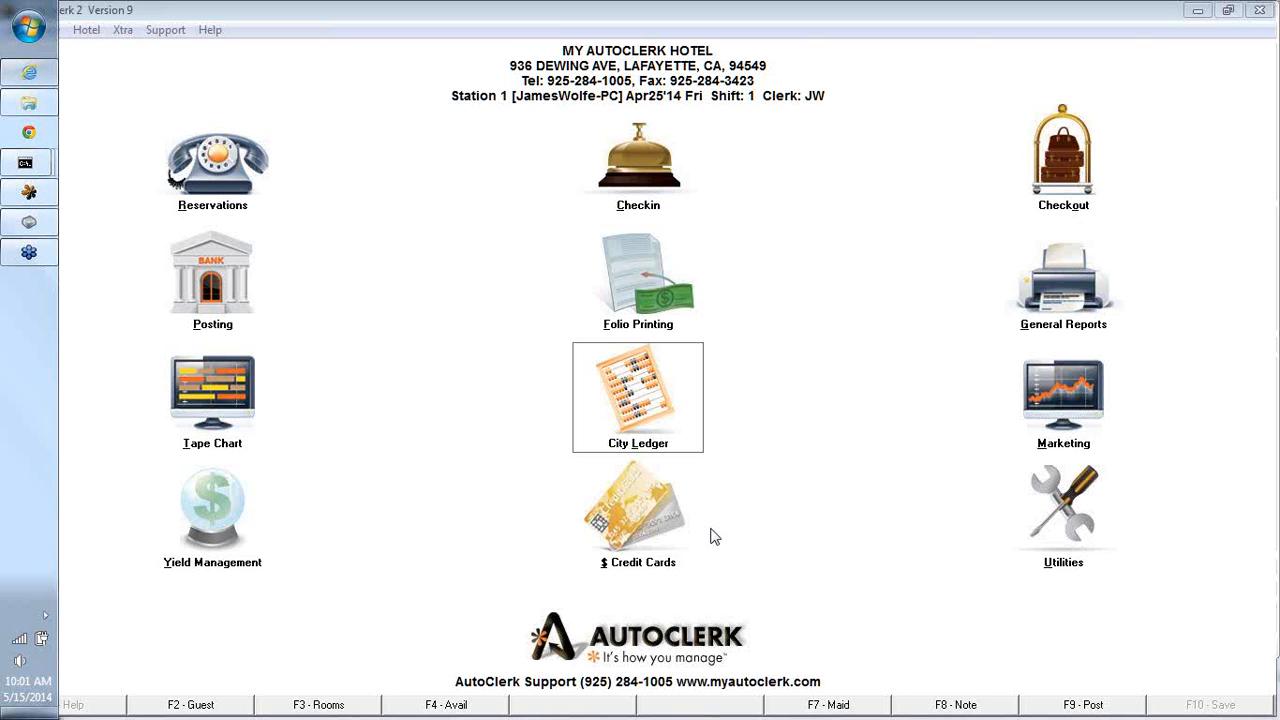
# - Start adding a new City Ledger customer and enter its customer number and the name DAVE'S WAREHOUSE
pyautogui.click(622, 393)
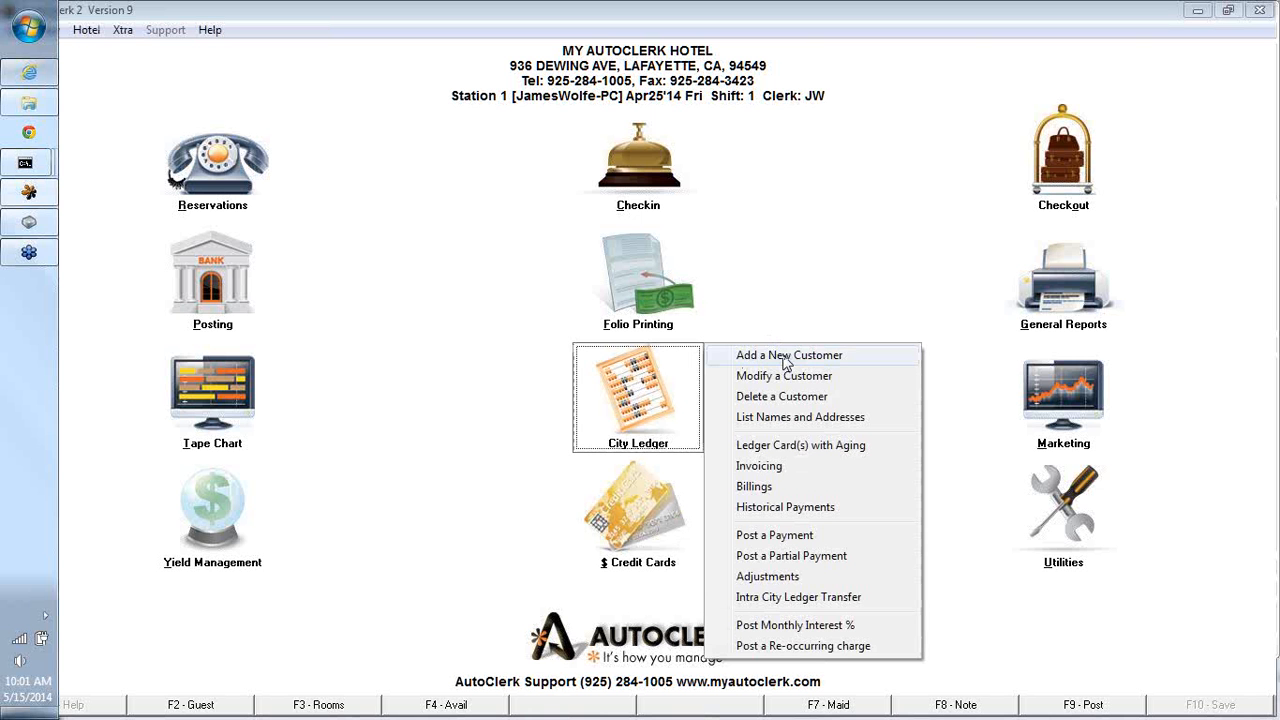
pyautogui.click(786, 358)
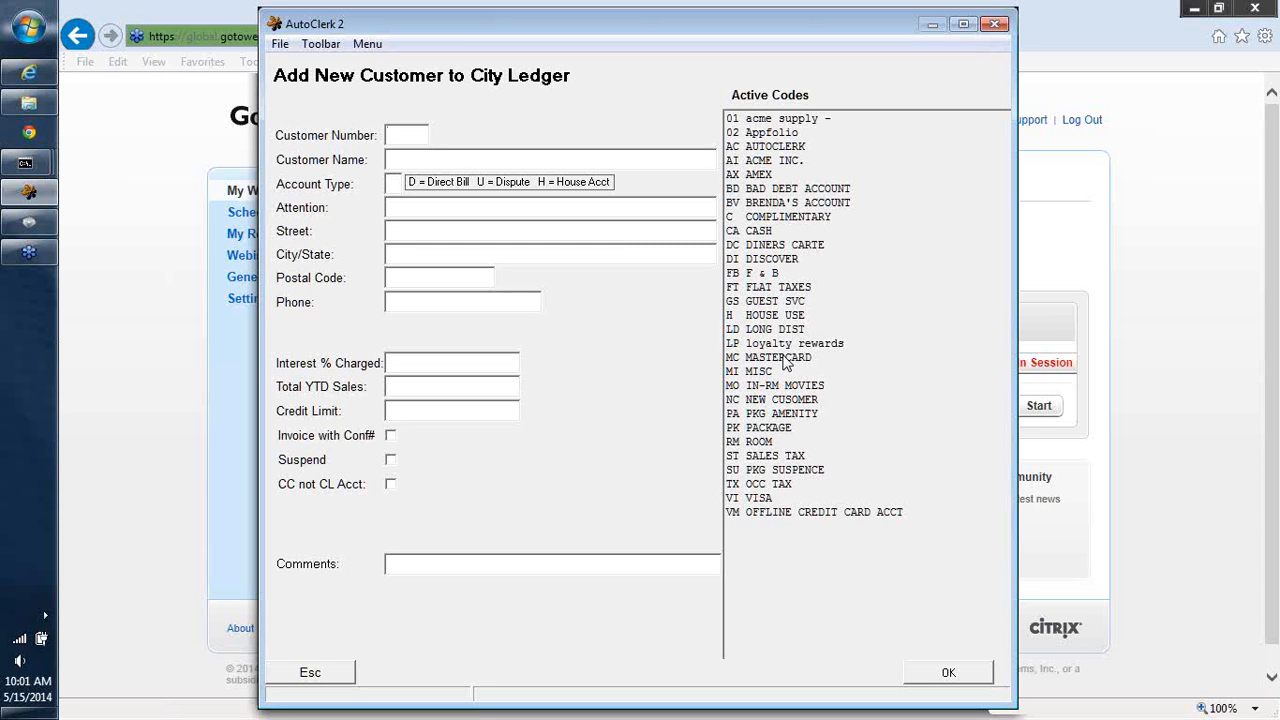
pyautogui.write('DW')
pyautogui.write('DAVE ')
pyautogui.write('W')
pyautogui.write('AREHOUSE')
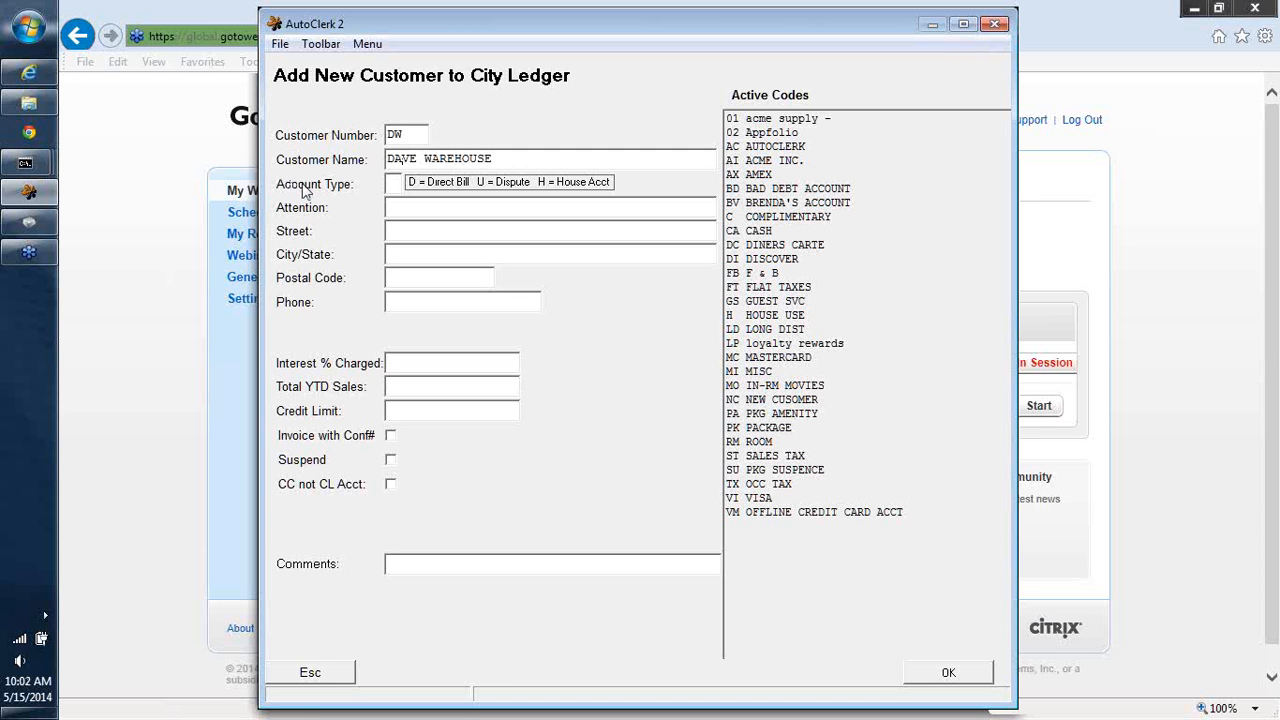
pyautogui.click(419, 160)
pyautogui.write('S')
# - Set the account type to D (Direct Bill) and the attention line to A/P
pyautogui.click(395, 183)
pyautogui.click(1109, 516)
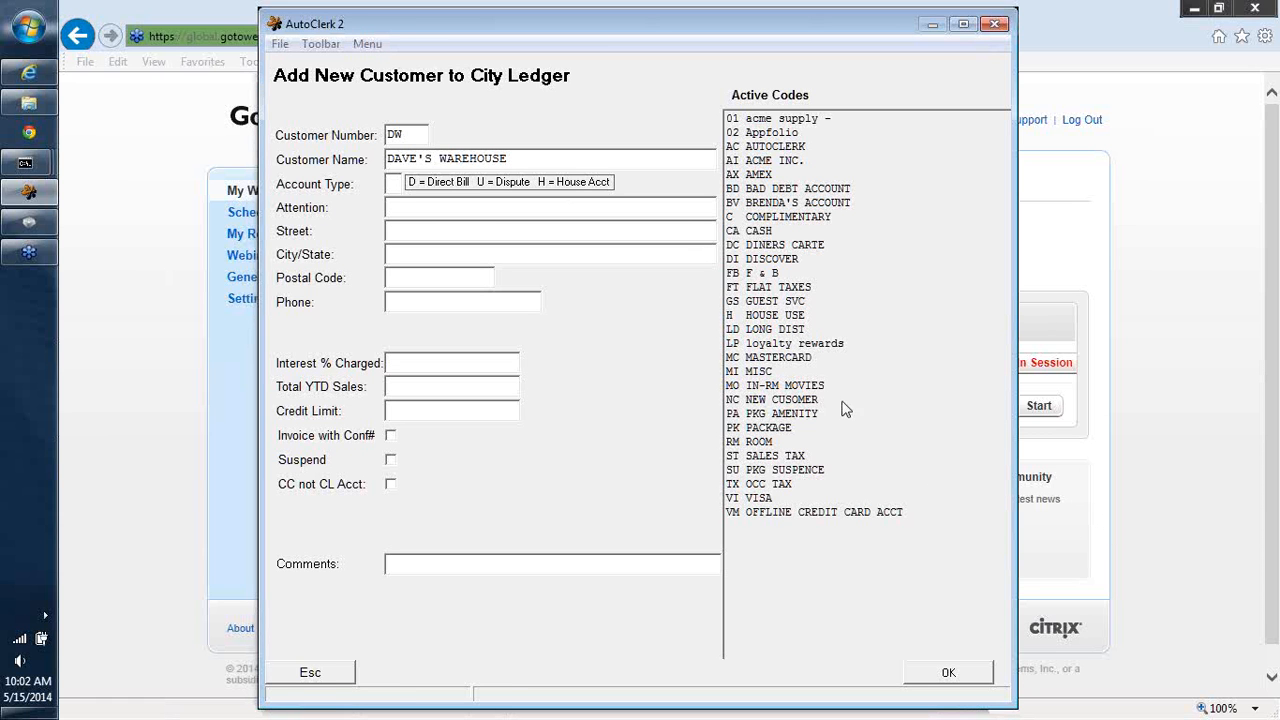
pyautogui.click(398, 204)
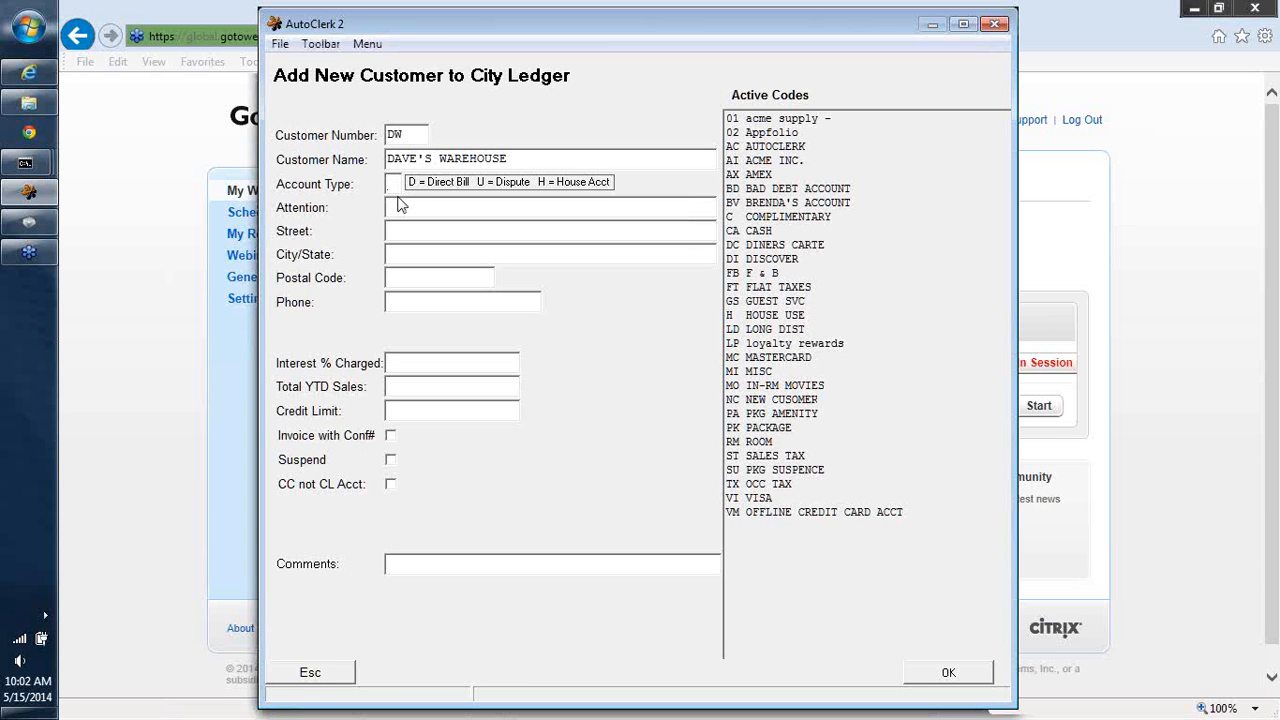
pyautogui.write('D')
pyautogui.write('A/P')
pyautogui.write('123')
pyautogui.write(' A')
# - Fill in the customer's street address and city/state
pyautogui.press('BackSpace')
pyautogui.write('5TH ST')
pyautogui.press('Tab')
pyautogui.write('ANYTOWN, CA')
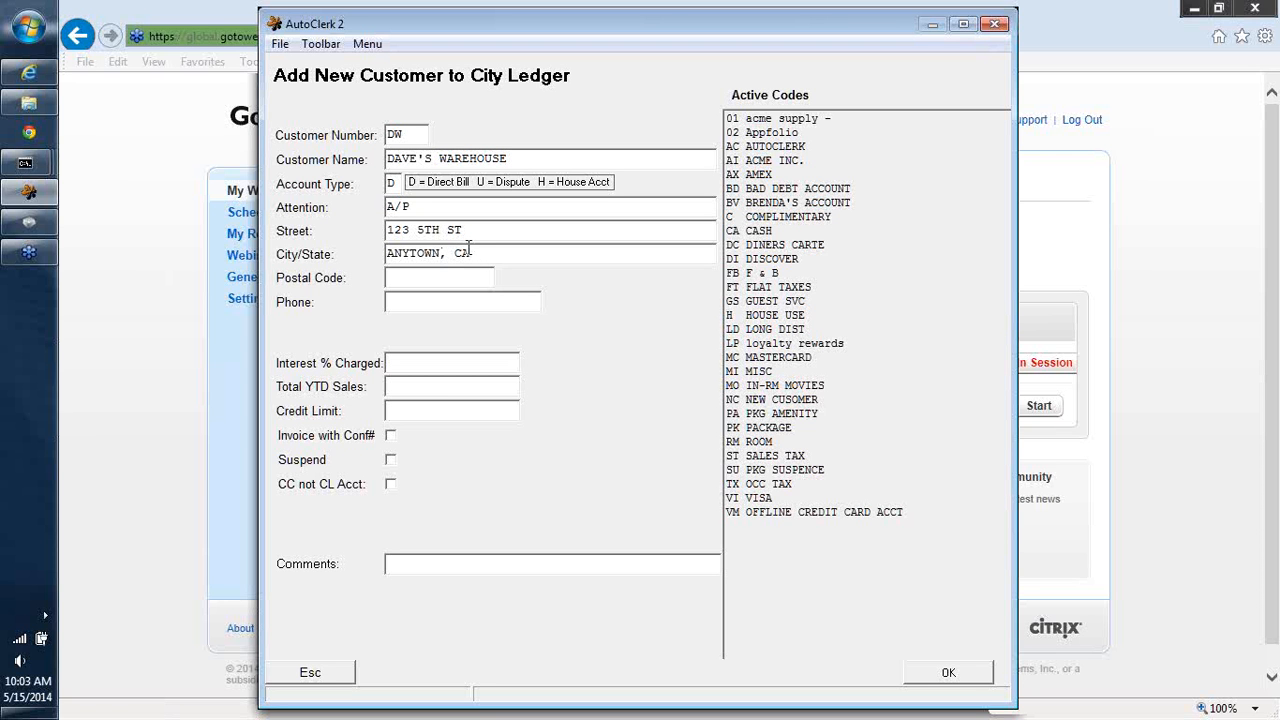
# - Enter the customer's postal code and phone number
pyautogui.click(409, 278)
pyautogui.write('9')
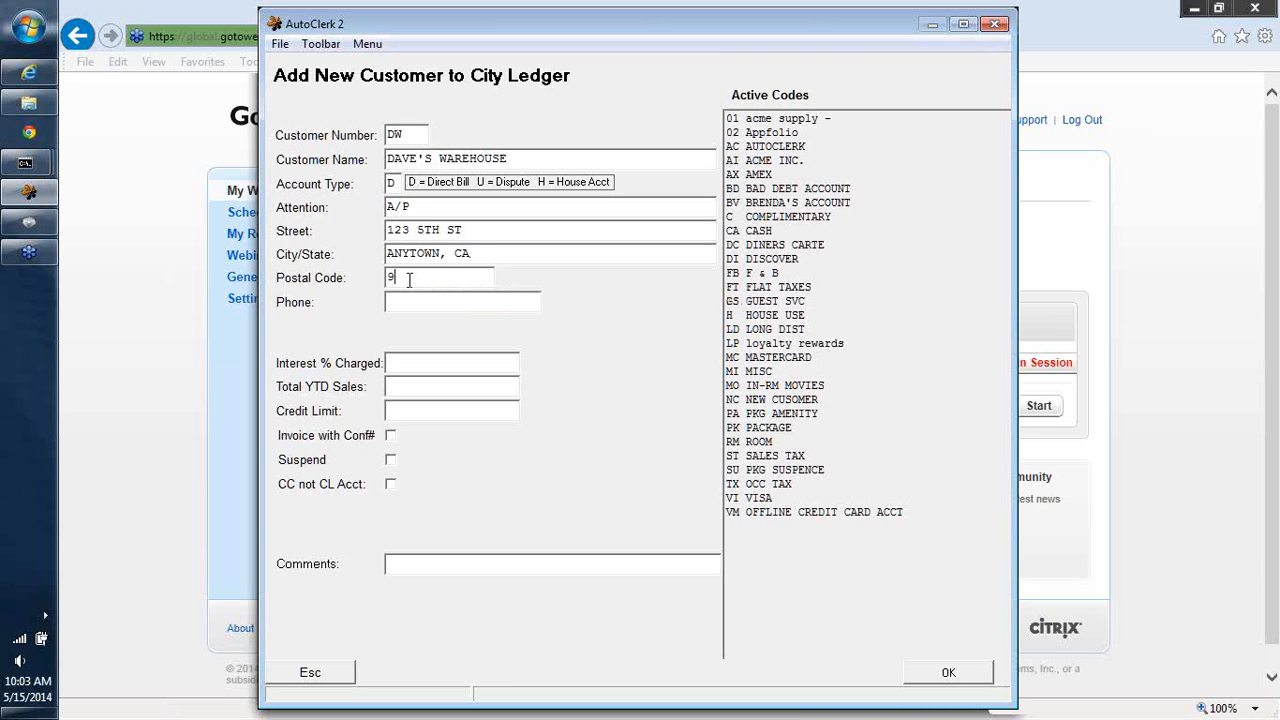
pyautogui.write('4561')
pyautogui.click(409, 300)
pyautogui.write('805-555-1212')
# - Set the interest charged to 1.5%
pyautogui.click(425, 367)
pyautogui.write('1.5')
pyautogui.press('Tab')
# - Set the interest charged to 0 and the credit limit to 5000.0
pyautogui.click(458, 362)
pyautogui.doubleClick(457, 362)
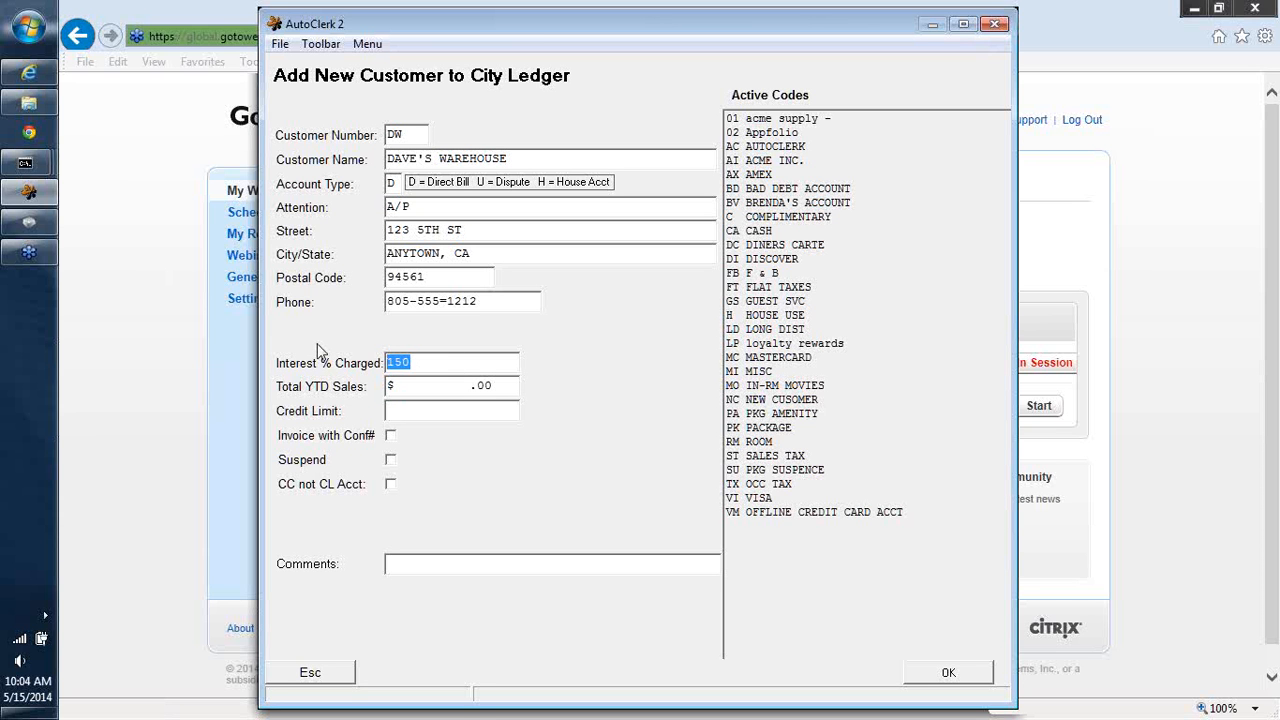
pyautogui.write('0')
pyautogui.click(465, 388)
pyautogui.click(409, 417)
pyautogui.write('5000.0')
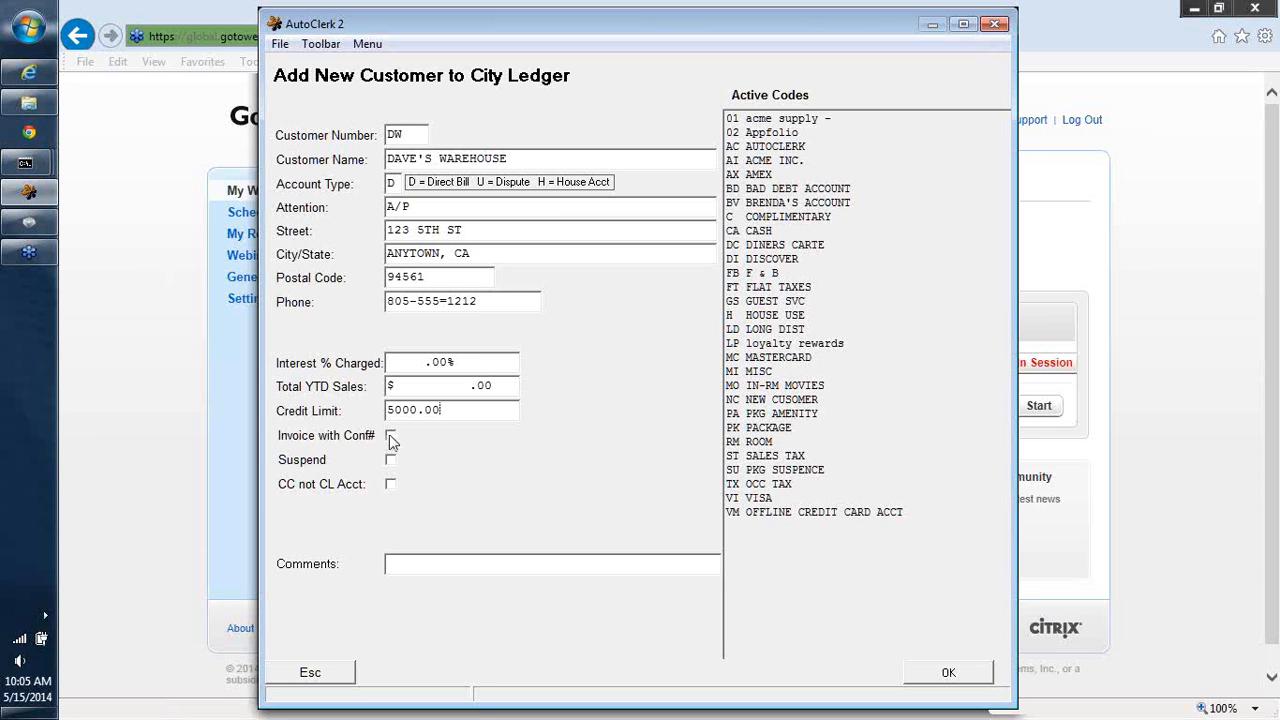
pyautogui.press('Tab')
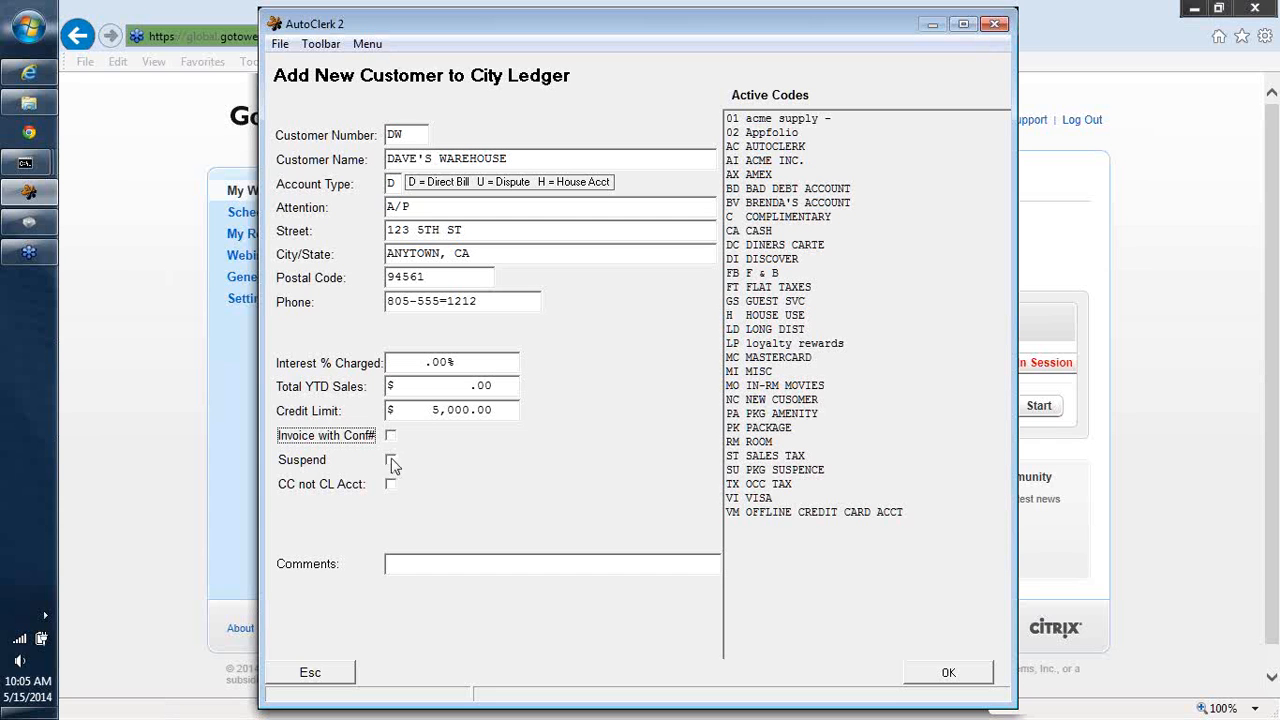
# - Toggle Suspend on and off again and turn on the CC not CL Acct option
pyautogui.click(391, 462)
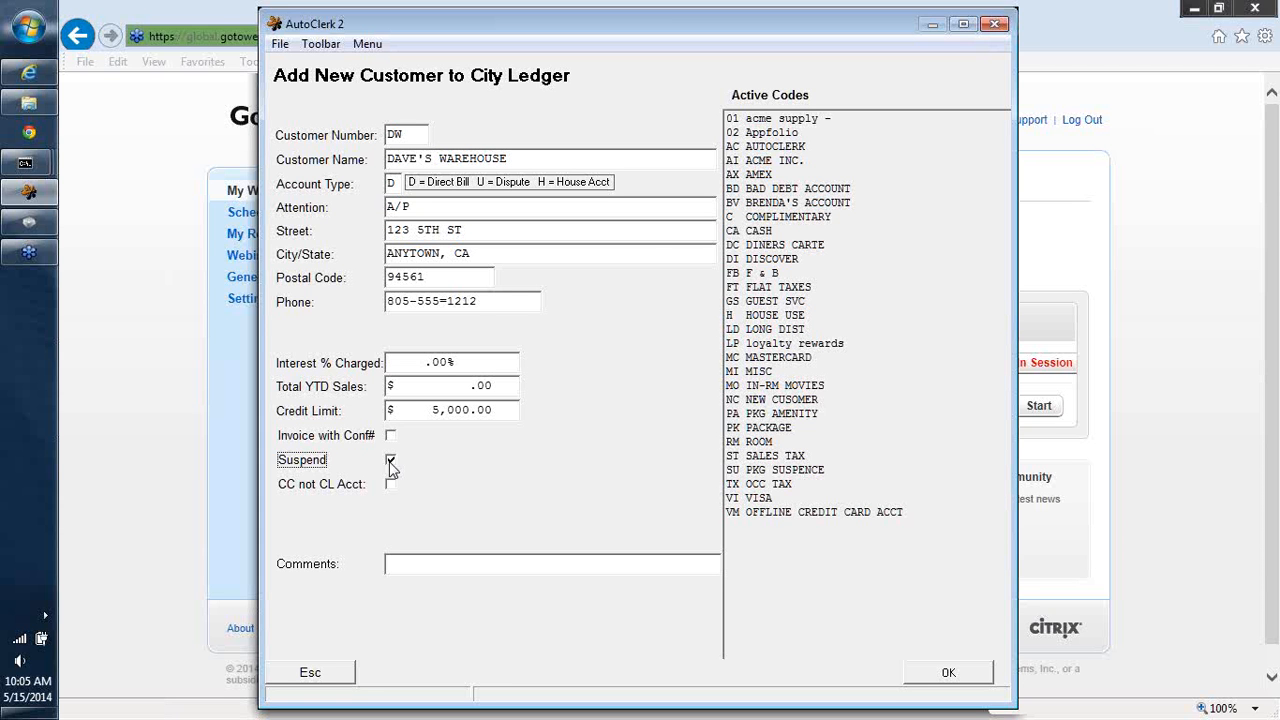
pyautogui.click(390, 461)
pyautogui.click(390, 485)
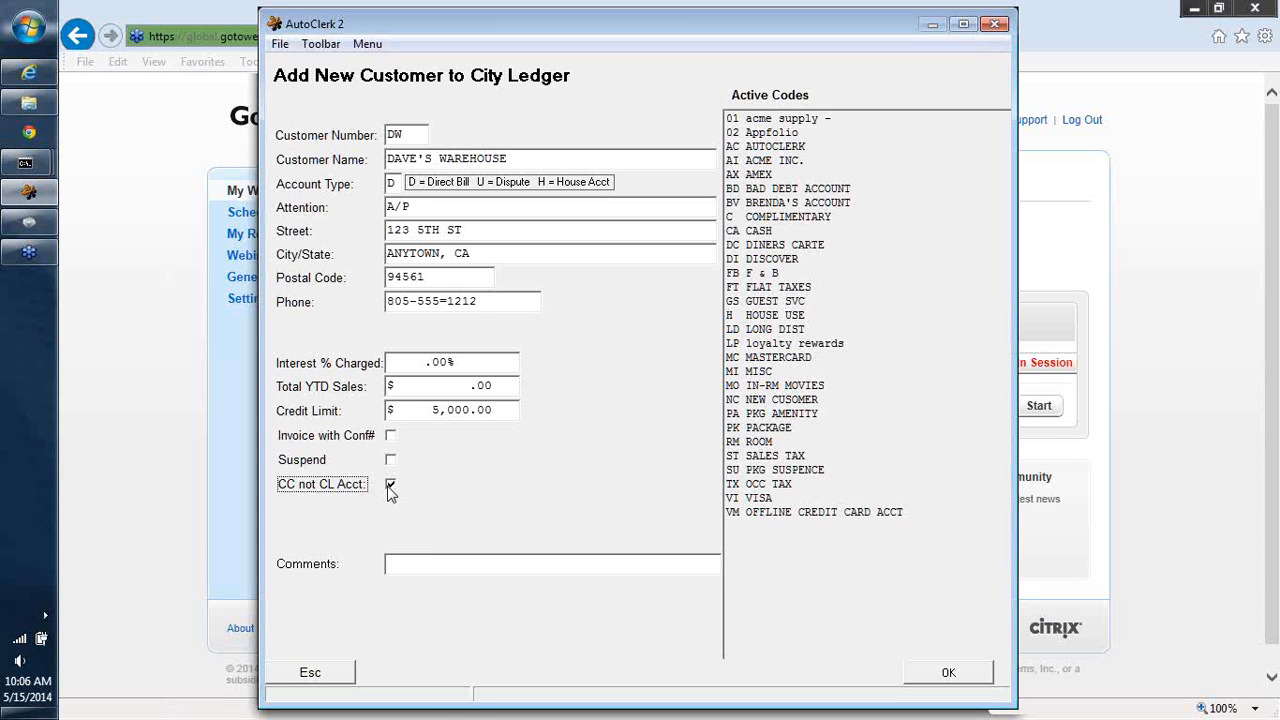
# - Add a comment with the contact's e-mail address, save the new customer and decline adding another
pyautogui.click(404, 566)
pyautogui.write('CONTACT')
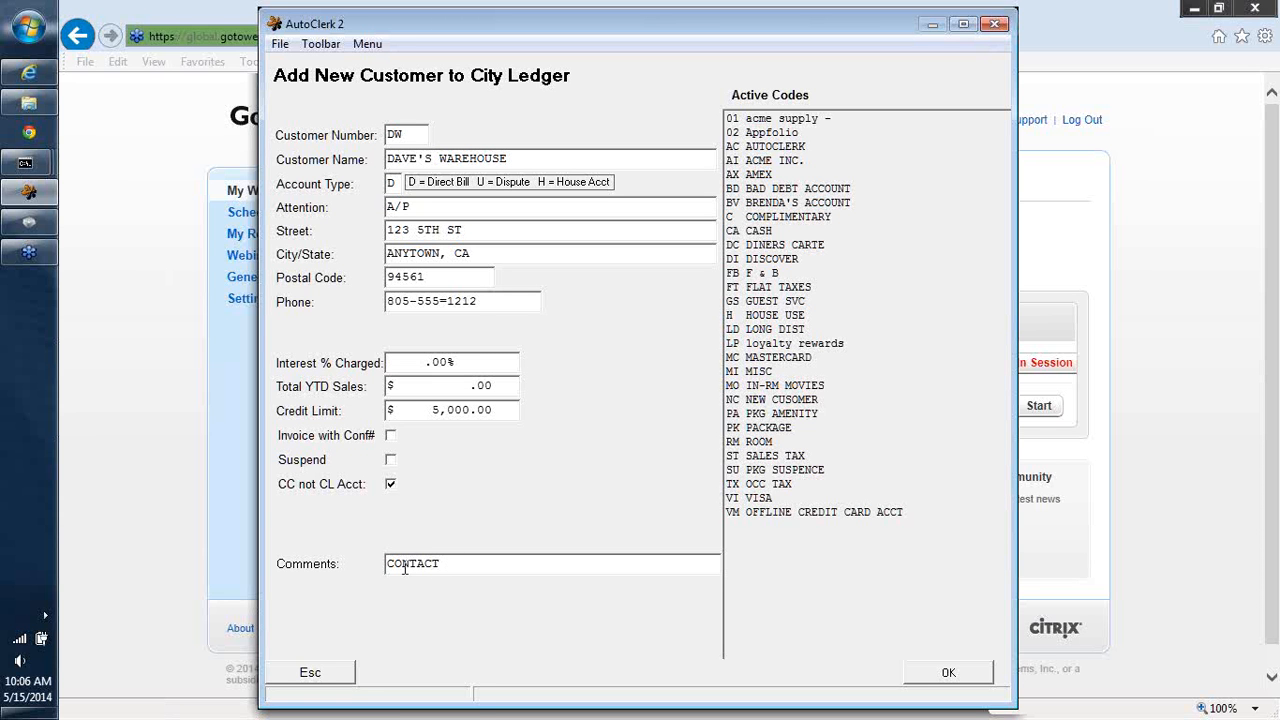
pyautogui.click(950, 673)
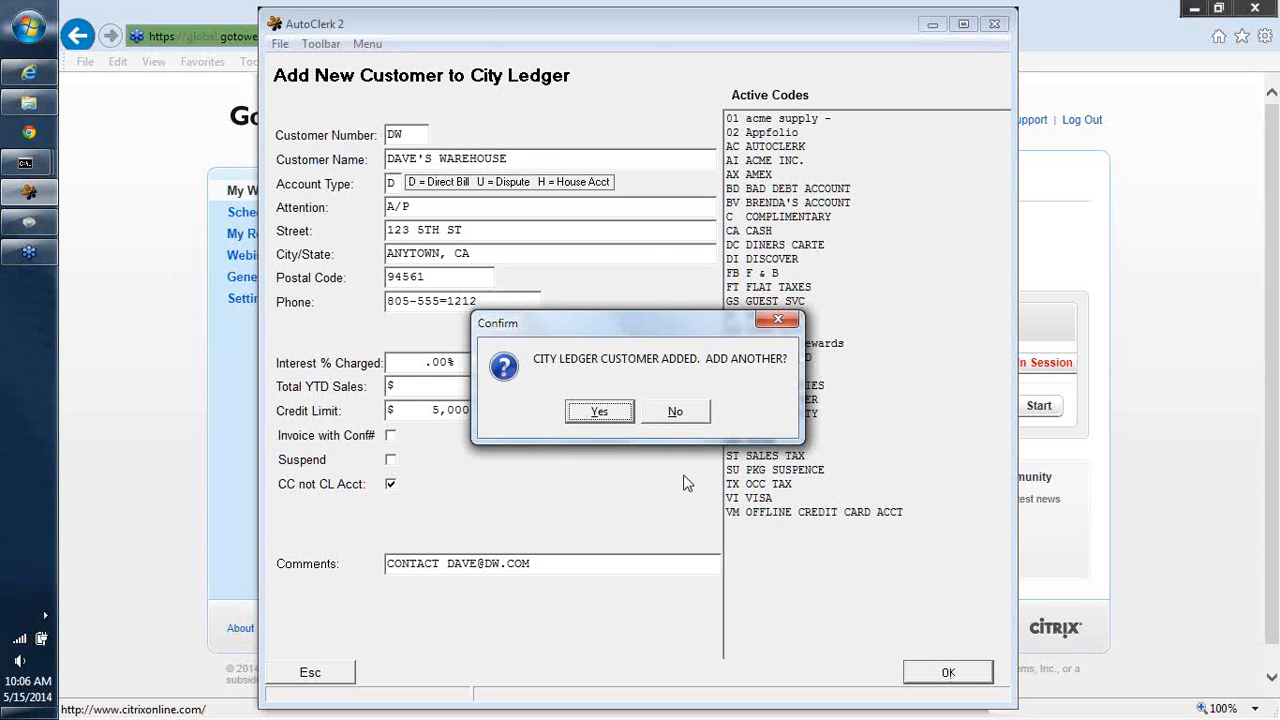
pyautogui.click(671, 412)
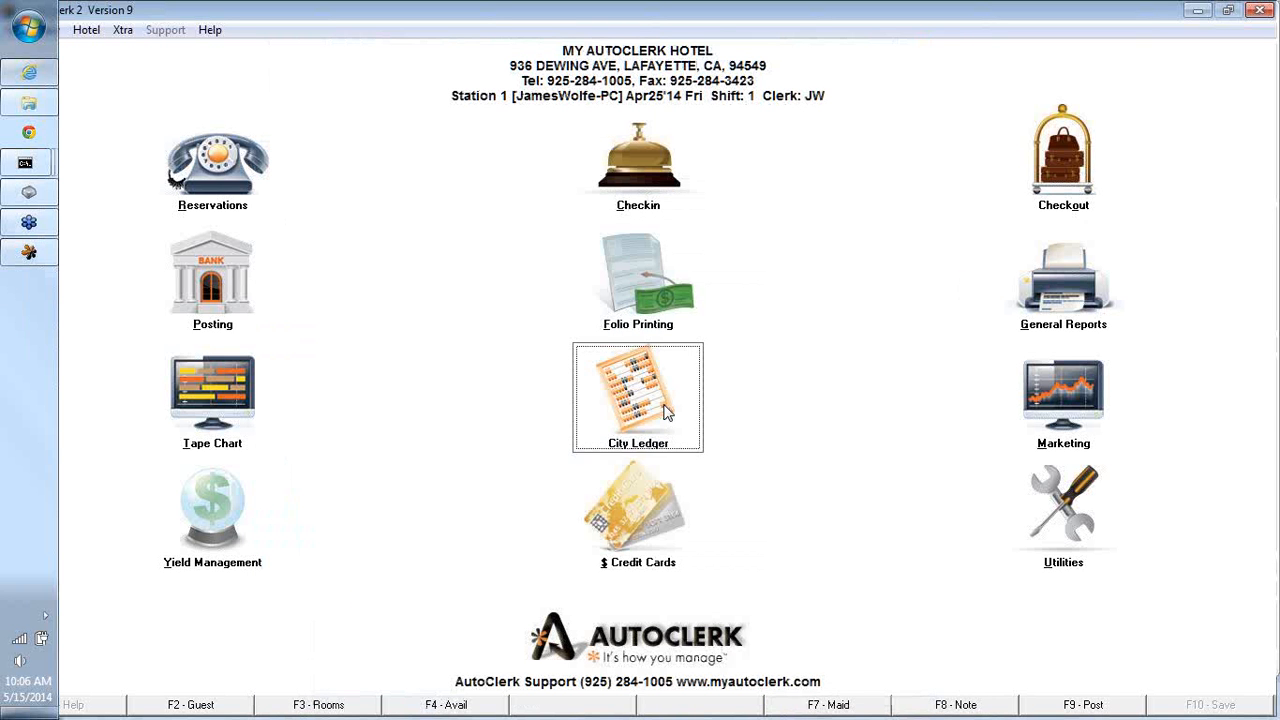
# - Modify the ACME INC. city ledger customer, change its street number to 125, and save without modifying another
pyautogui.click(668, 412)
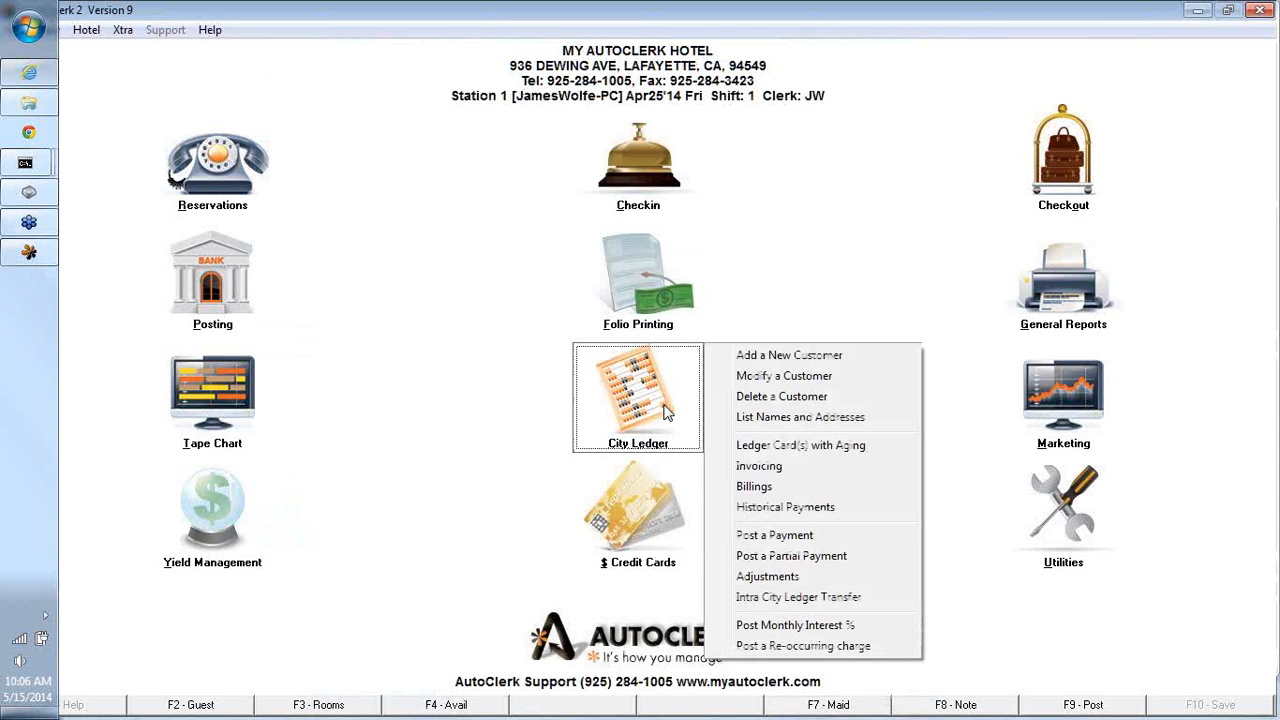
pyautogui.click(743, 378)
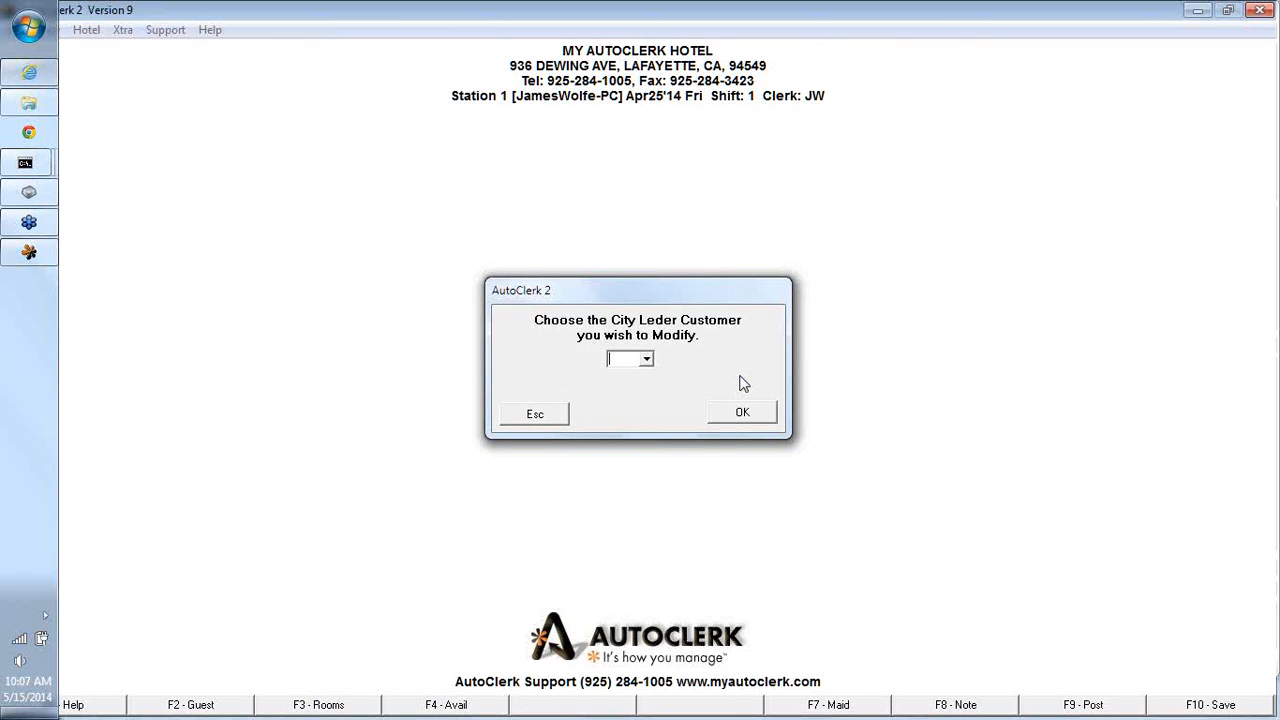
pyautogui.write('A1')
pyautogui.press('Tab')
pyautogui.click(738, 414)
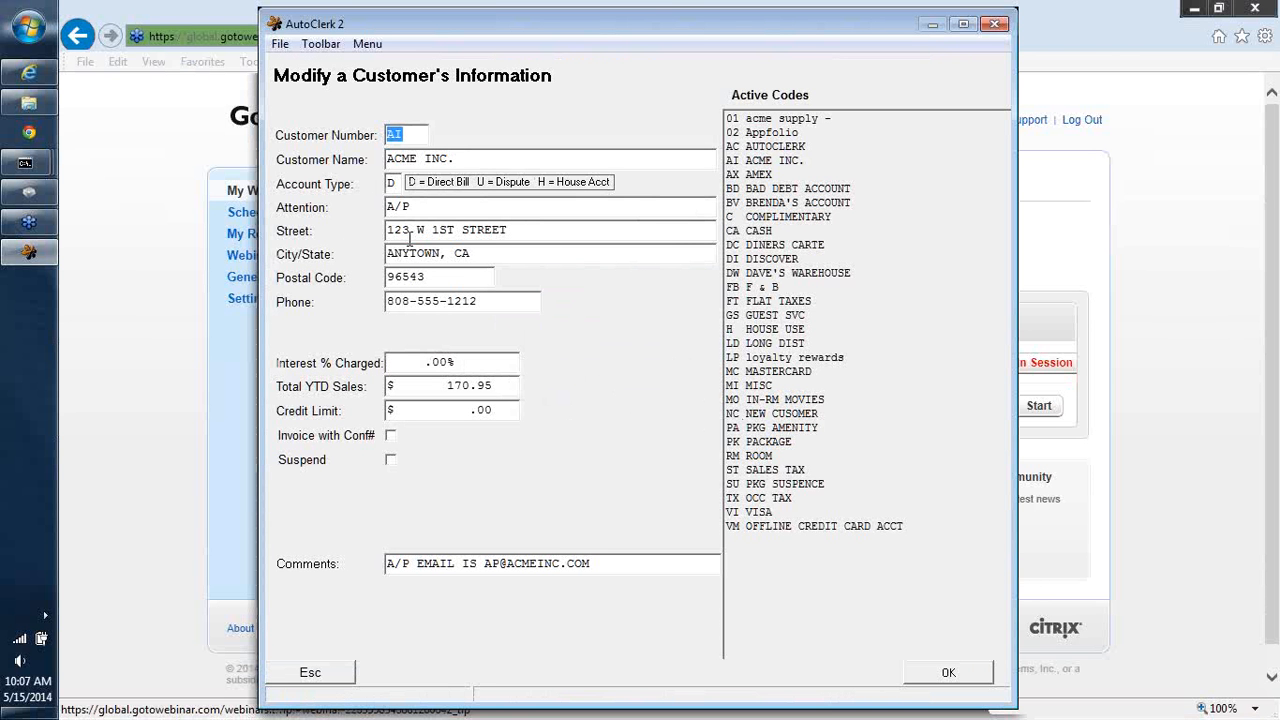
pyautogui.click(411, 231)
pyautogui.press('BackSpace')
pyautogui.write('5')
pyautogui.click(956, 674)
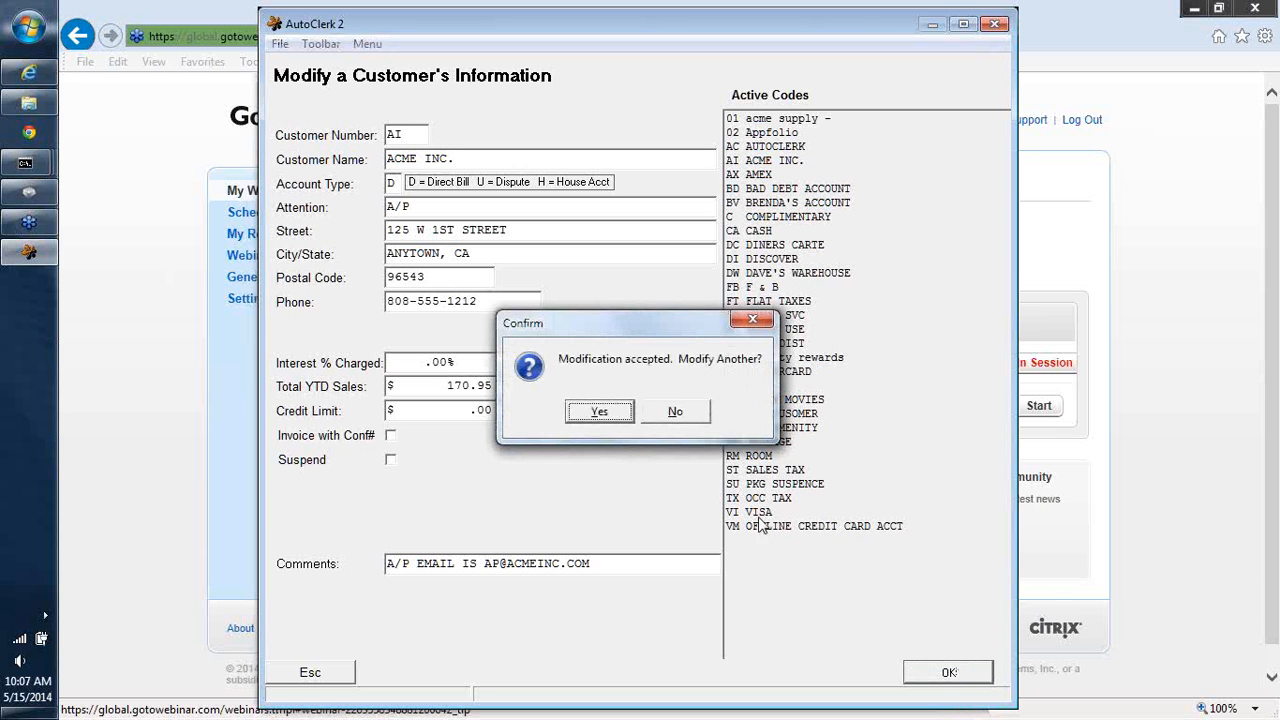
pyautogui.click(675, 412)
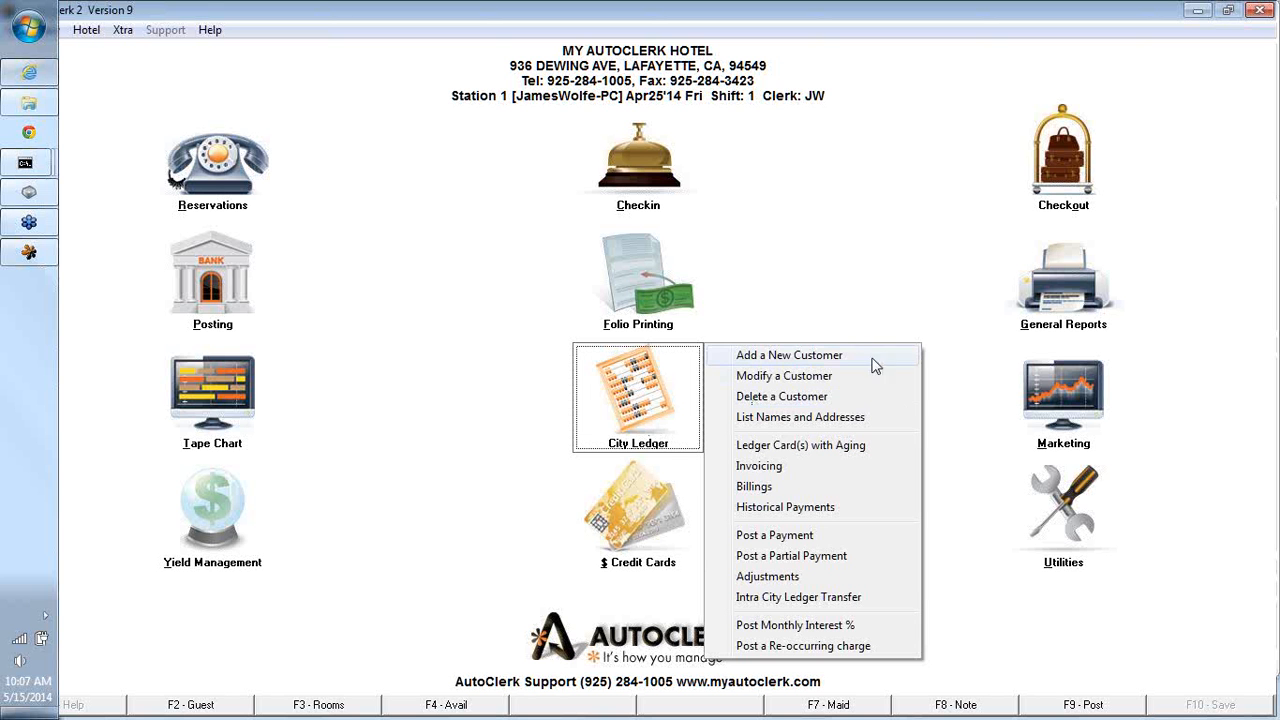
# - Delete the DAVE'S WAREHOUSE customer from the City Ledger and confirm the deletion
pyautogui.click(810, 398)
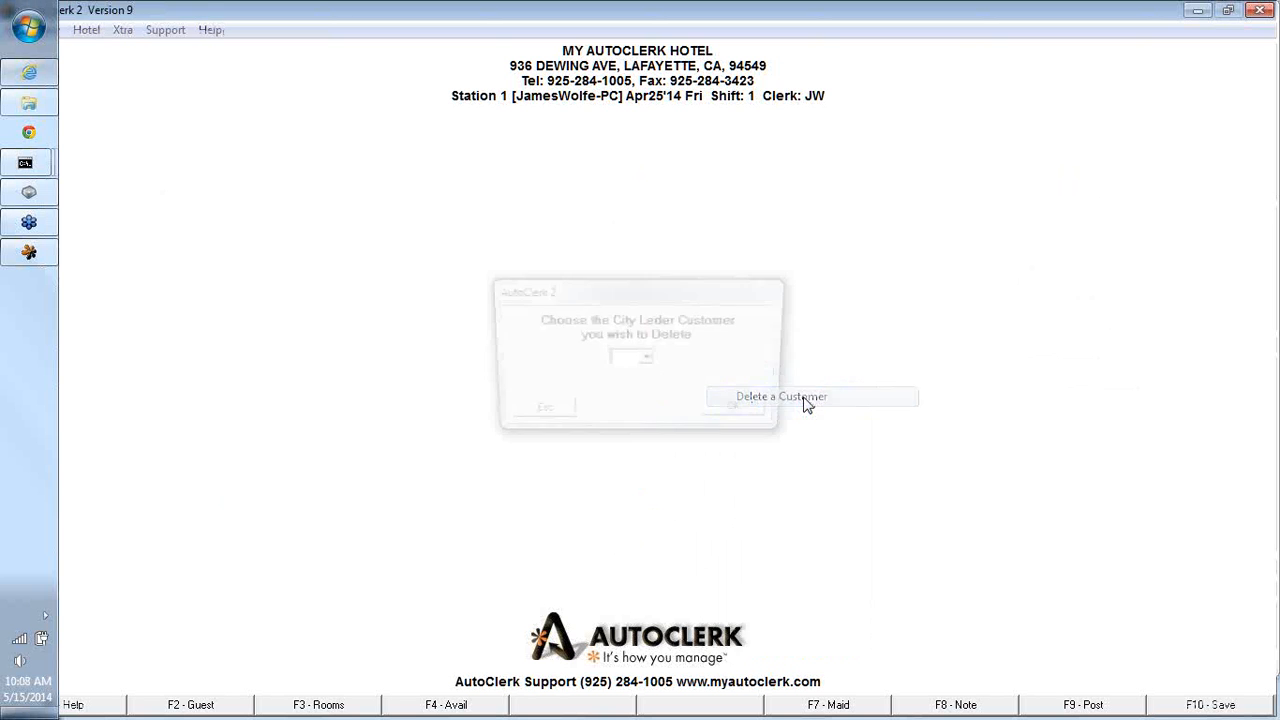
pyautogui.write('DW')
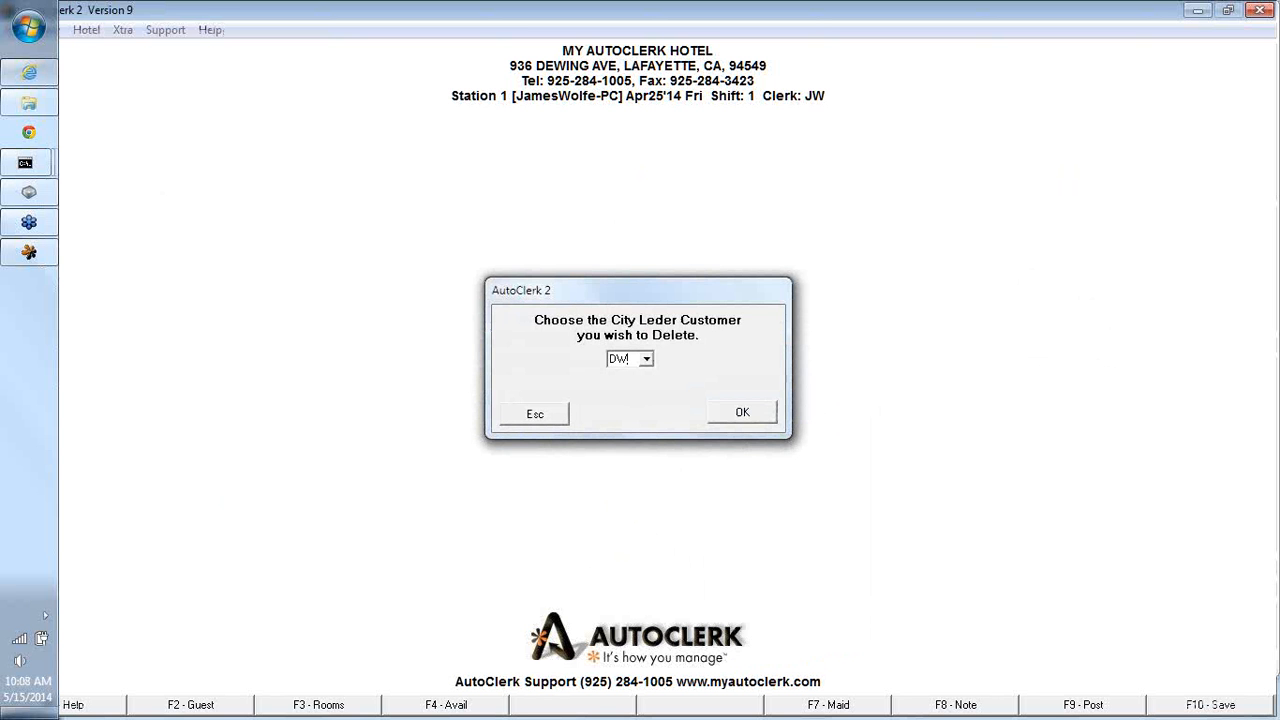
pyautogui.press('Tab')
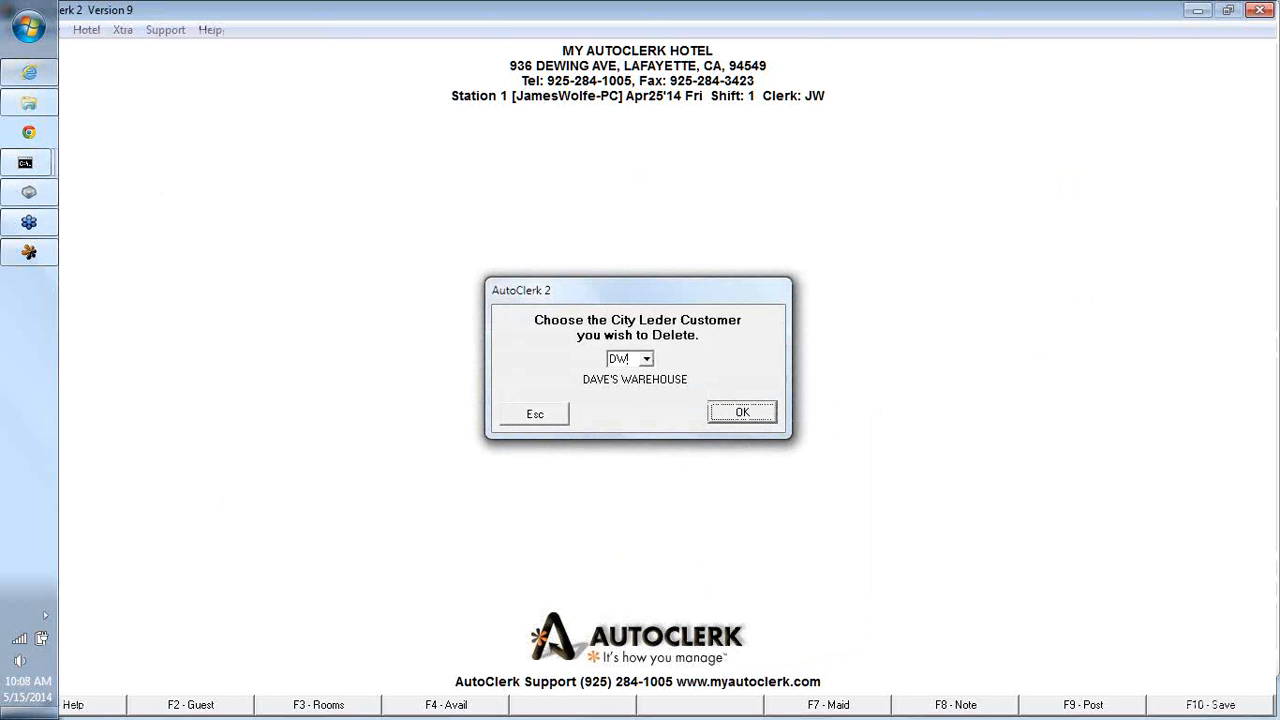
pyautogui.click(766, 415)
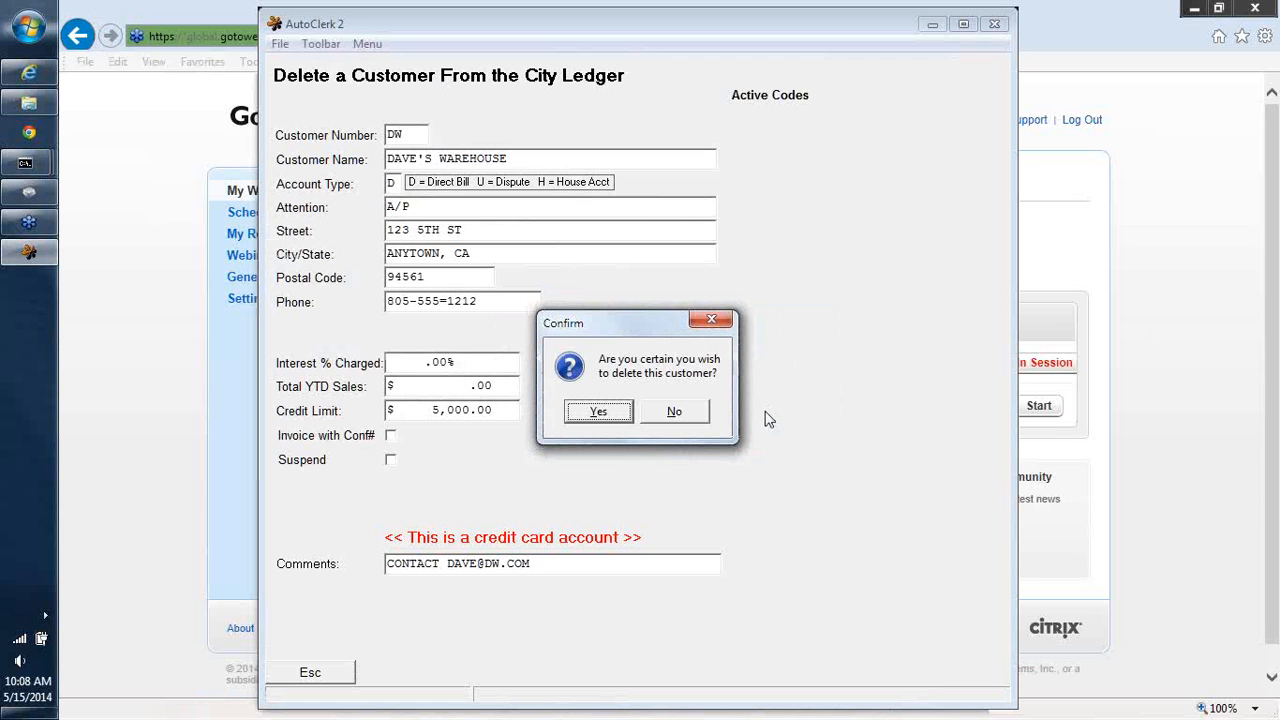
pyautogui.click(597, 413)
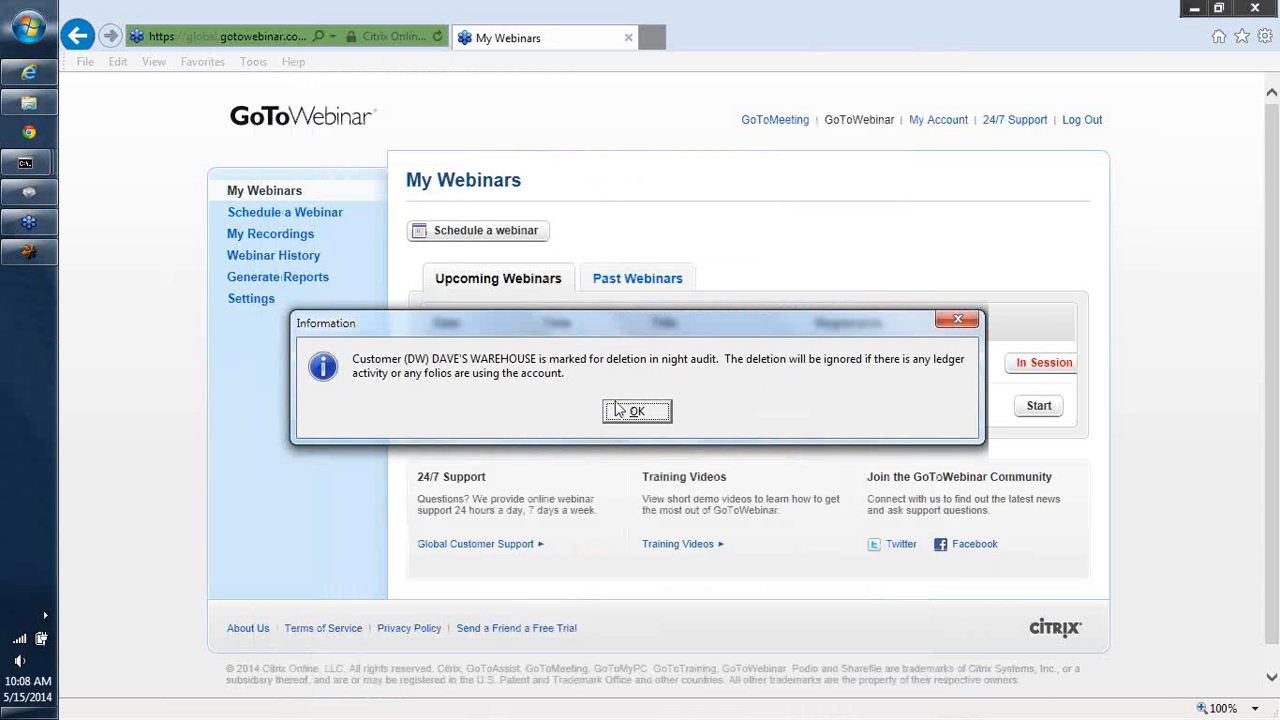
pyautogui.click(630, 411)
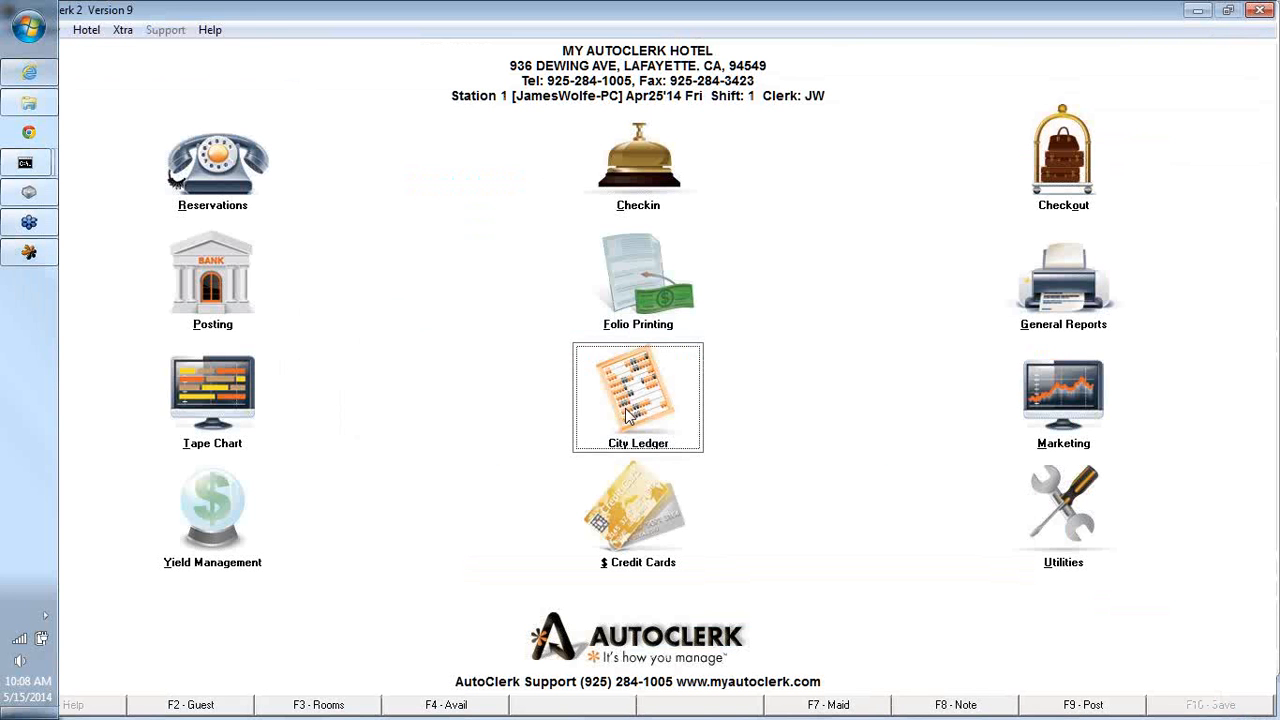
# - Open a new reservation and tab through its first fields, dismissing the room type warning
pyautogui.press('r')
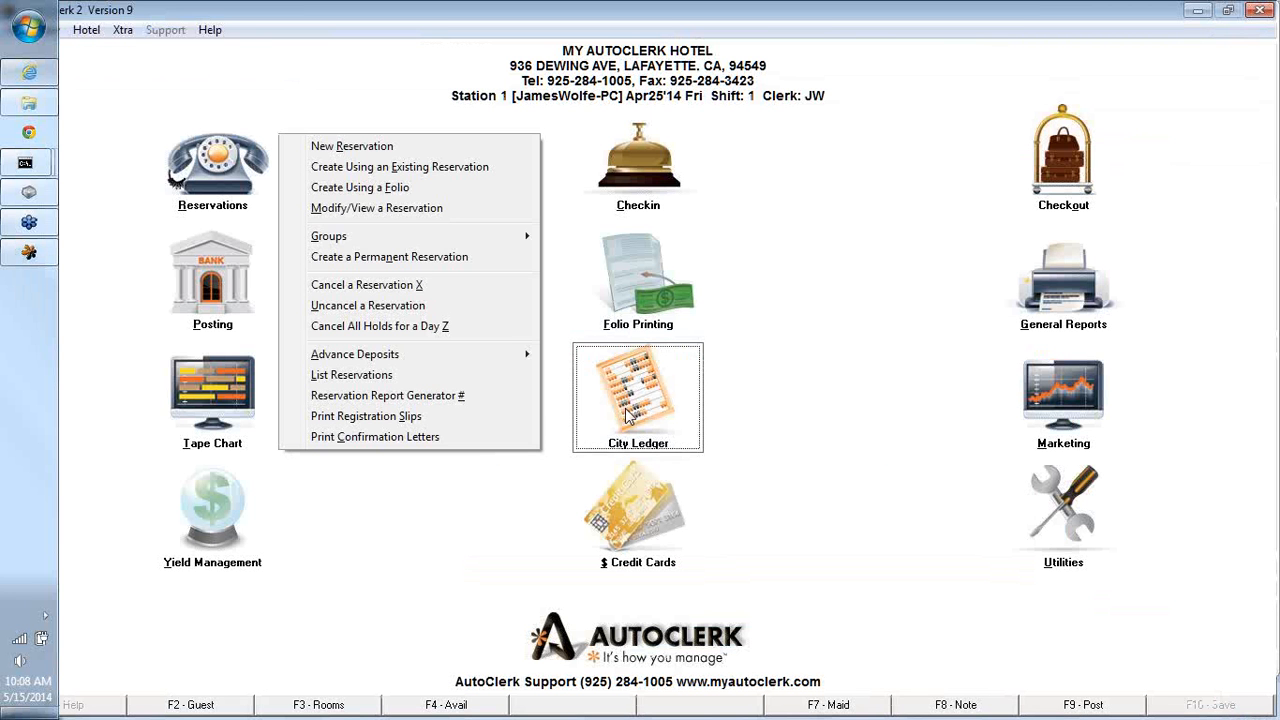
pyautogui.press('n')
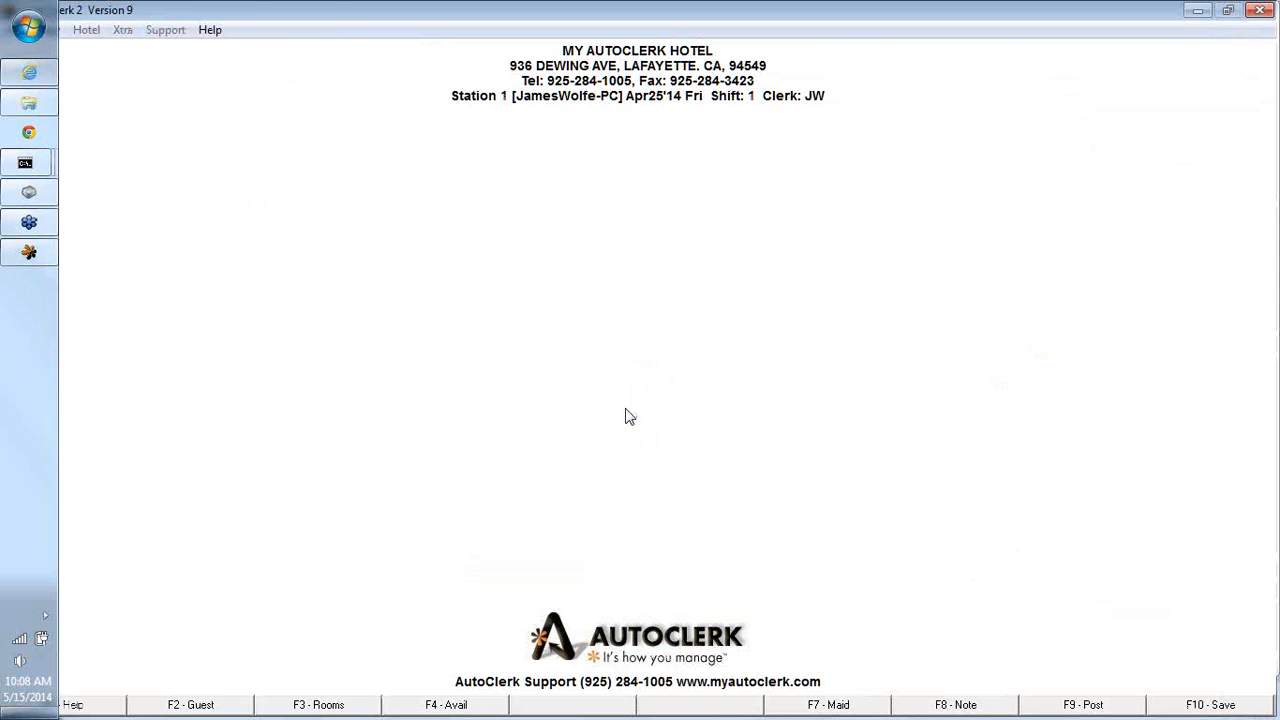
pyautogui.press('Tab')
pyautogui.press('Tab')
pyautogui.press('Tab')
pyautogui.press('Tab')
pyautogui.press('Tab')
pyautogui.press('Tab')
pyautogui.press('Tab')
pyautogui.press('Tab')
pyautogui.press('Tab')
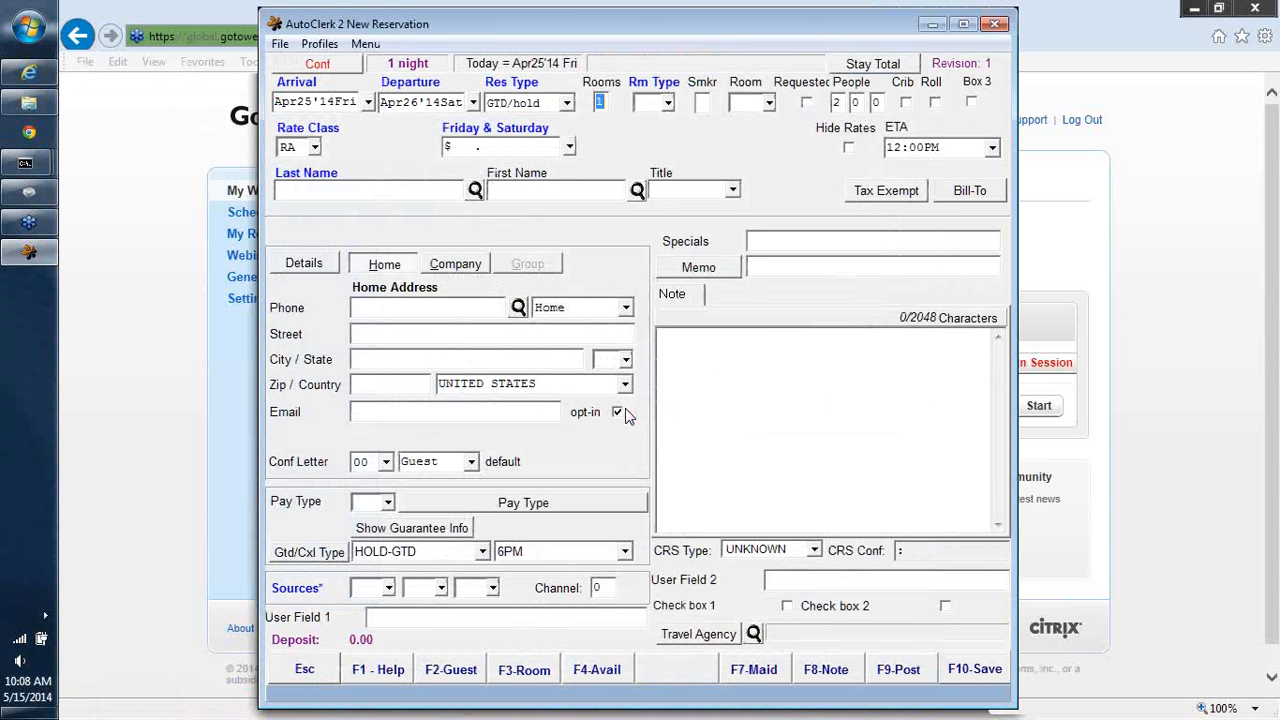
pyautogui.press('Tab')
pyautogui.press('Tab')
pyautogui.press('Tab')
pyautogui.press('Tab')
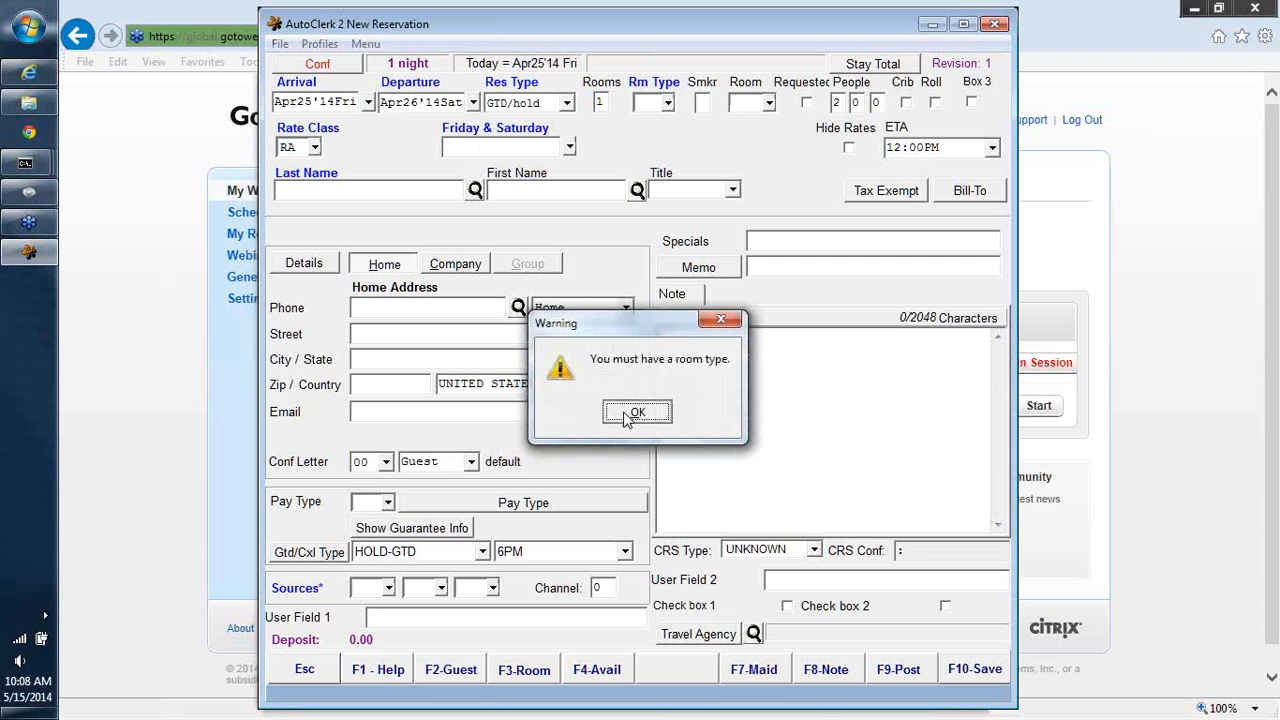
pyautogui.click(632, 412)
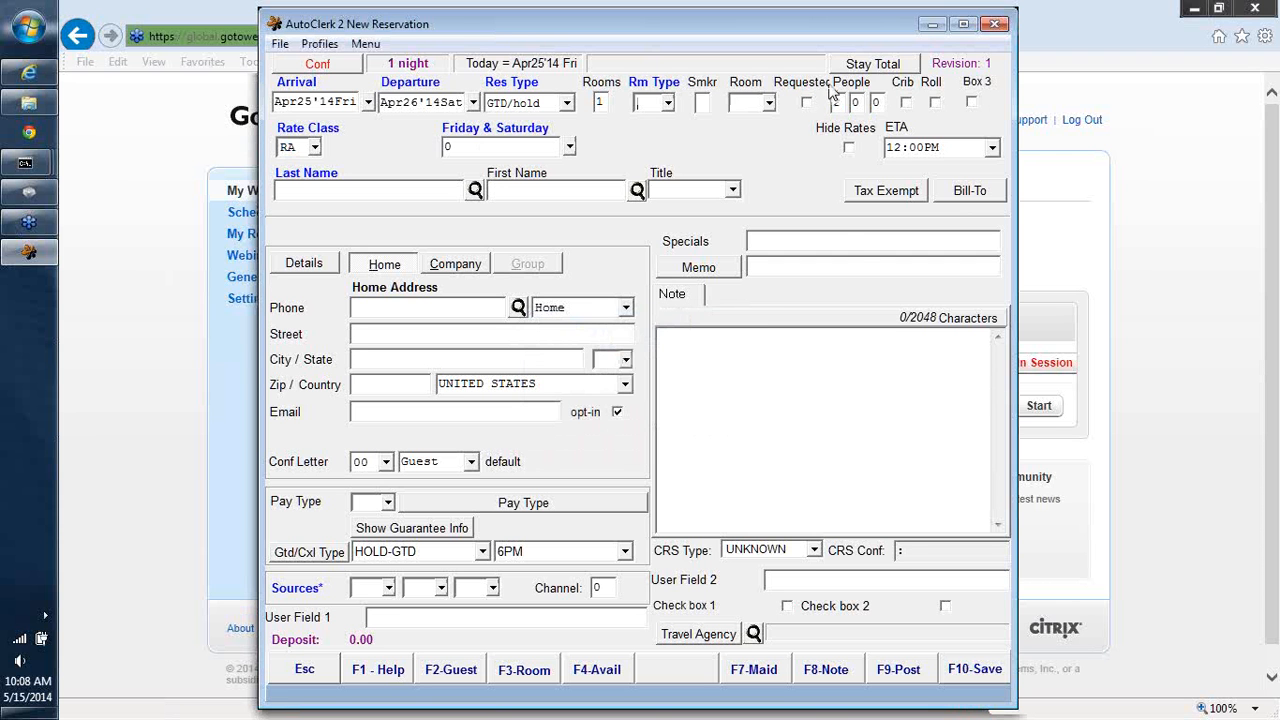
# - Set the reservation's room type to QN-QN/QN NON-SMKG and accept the quoted $195.00 rate
pyautogui.click(667, 102)
pyautogui.click(528, 326)
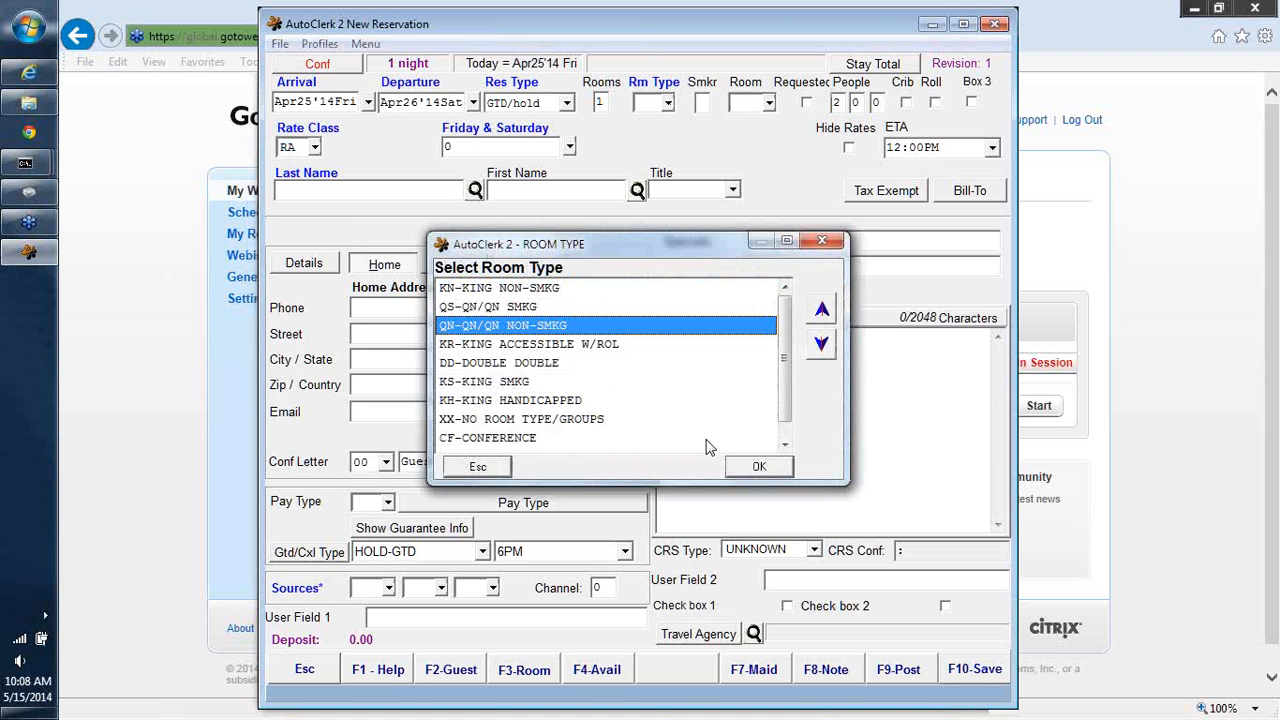
pyautogui.click(752, 466)
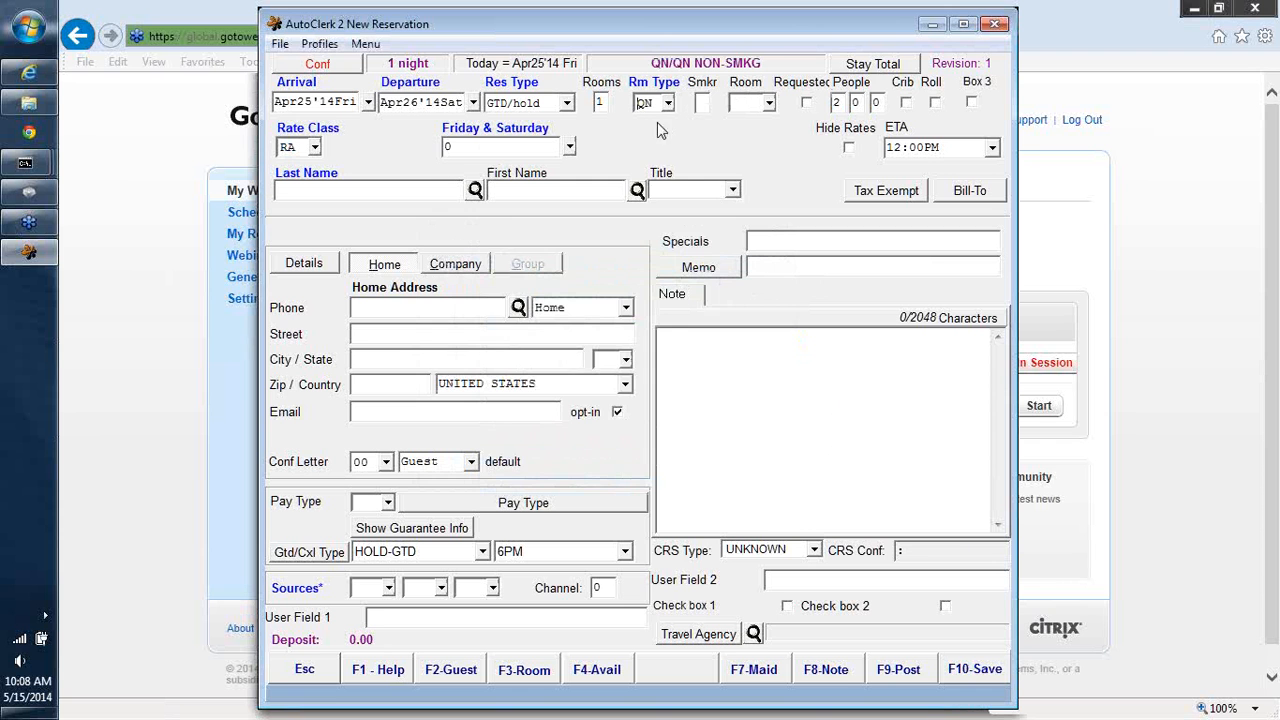
pyautogui.click(569, 147)
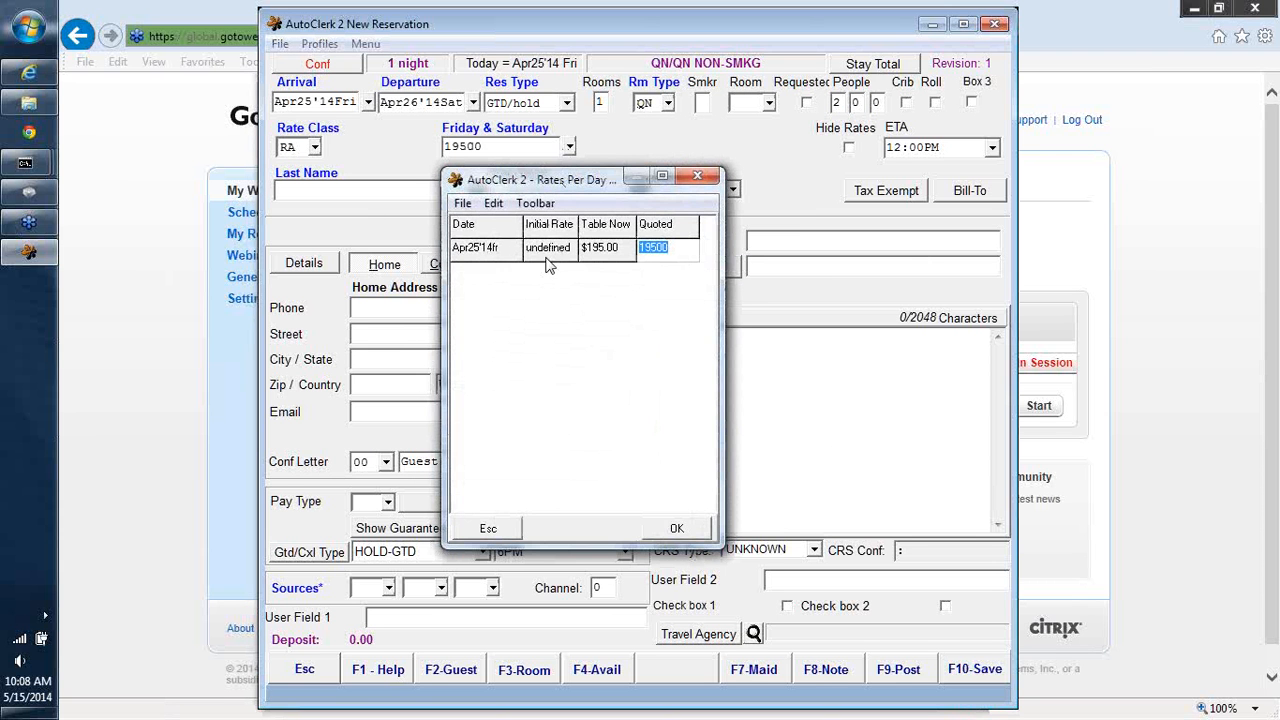
pyautogui.click(674, 530)
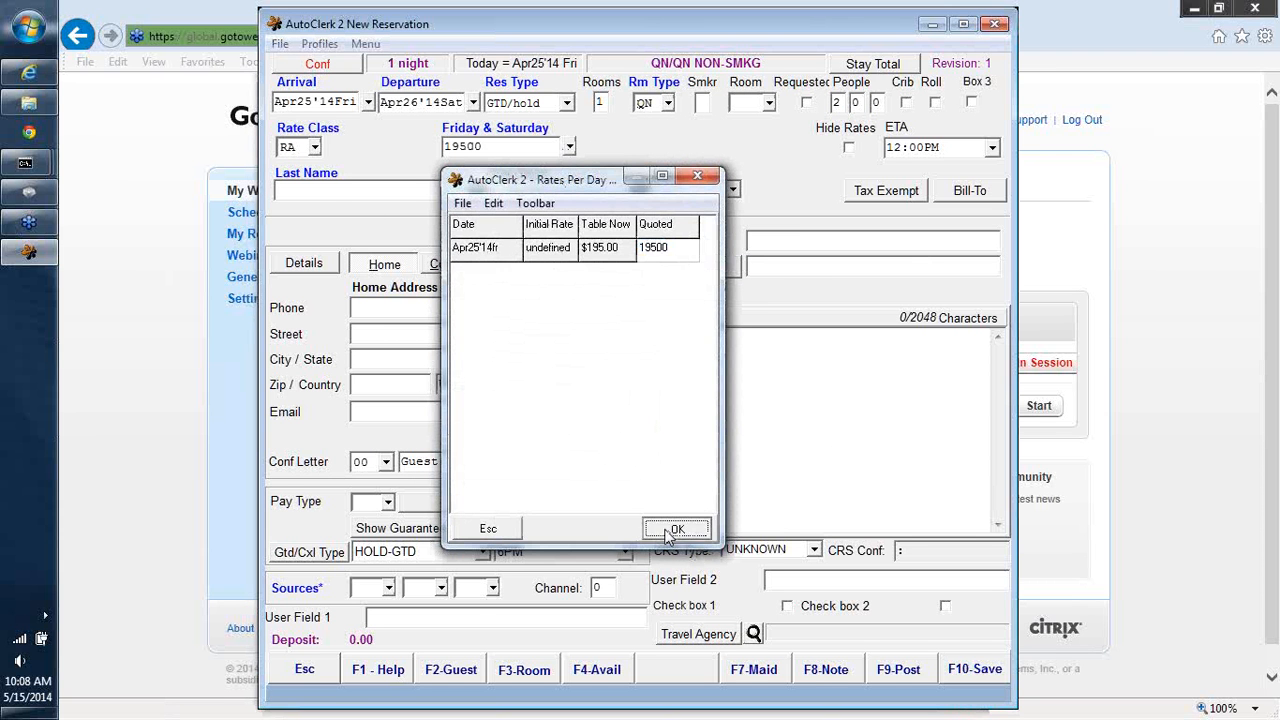
# - Enter the guest's last and first name, set the pay type to DW and dismiss the warning
pyautogui.click(333, 188)
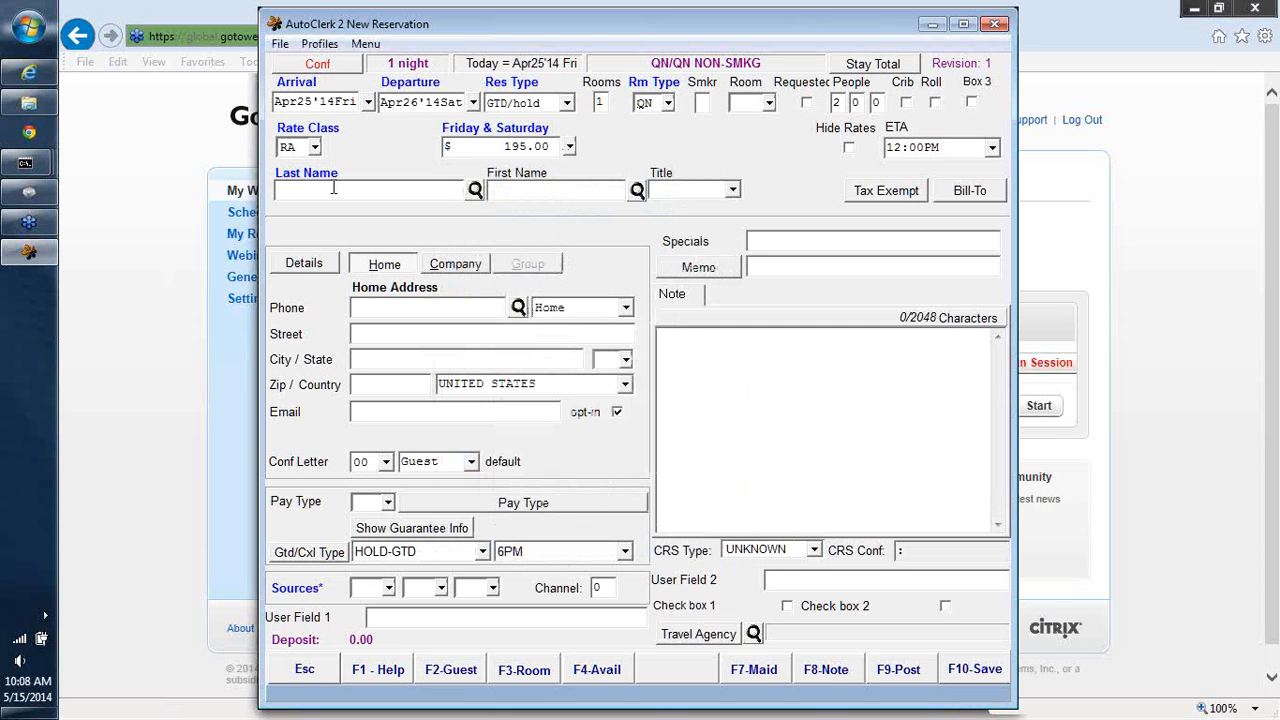
pyautogui.click(364, 505)
pyautogui.write('DI')
pyautogui.press('Tab')
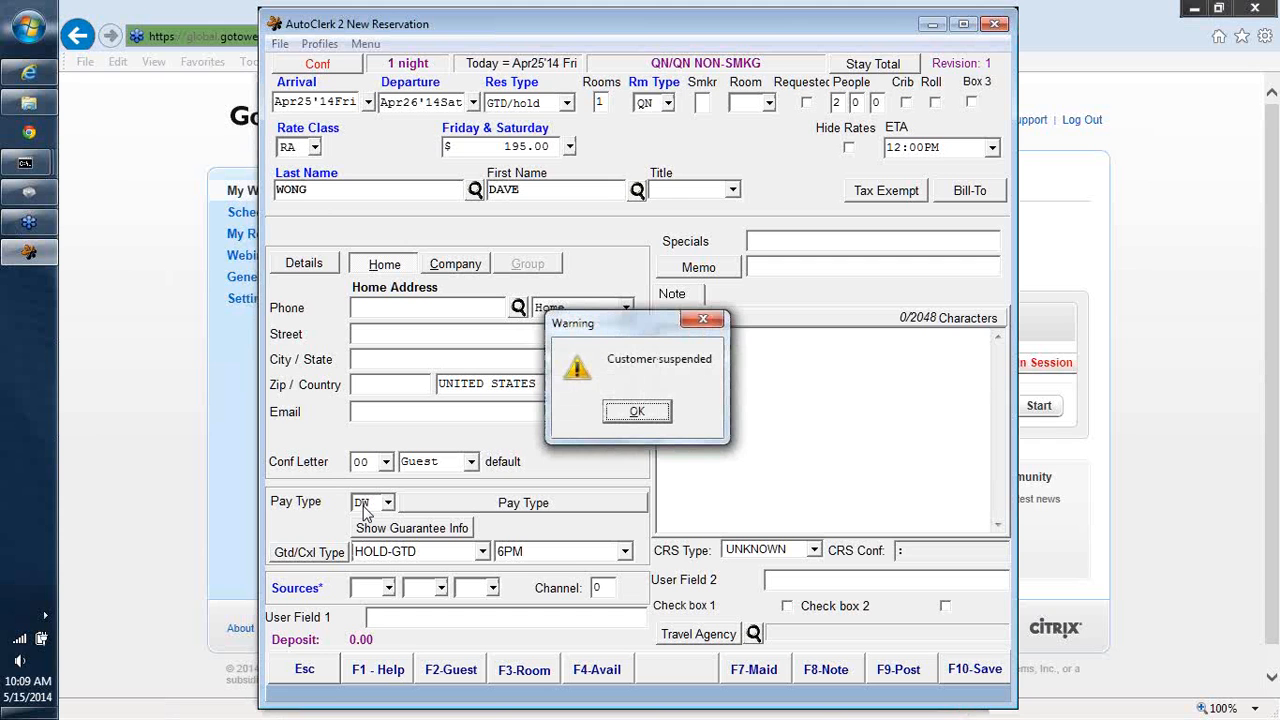
pyautogui.click(634, 412)
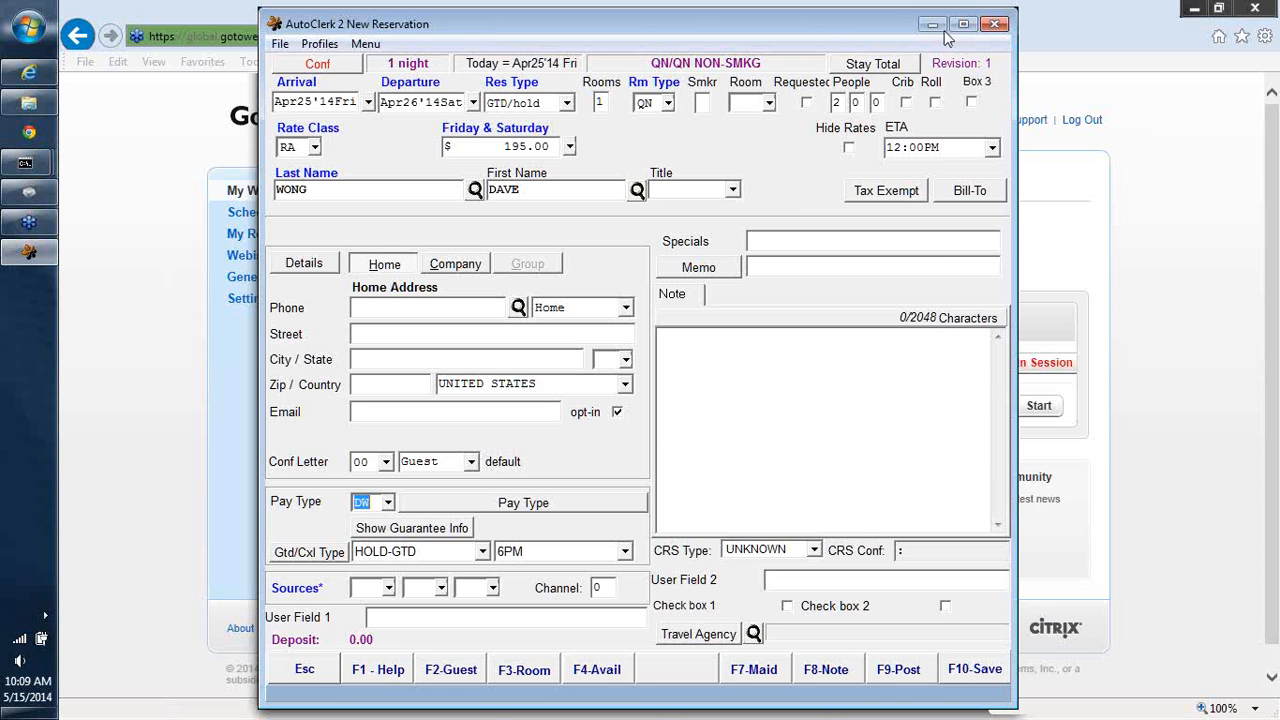
# - Close the new reservation and confirm discarding its changes
pyautogui.click(994, 22)
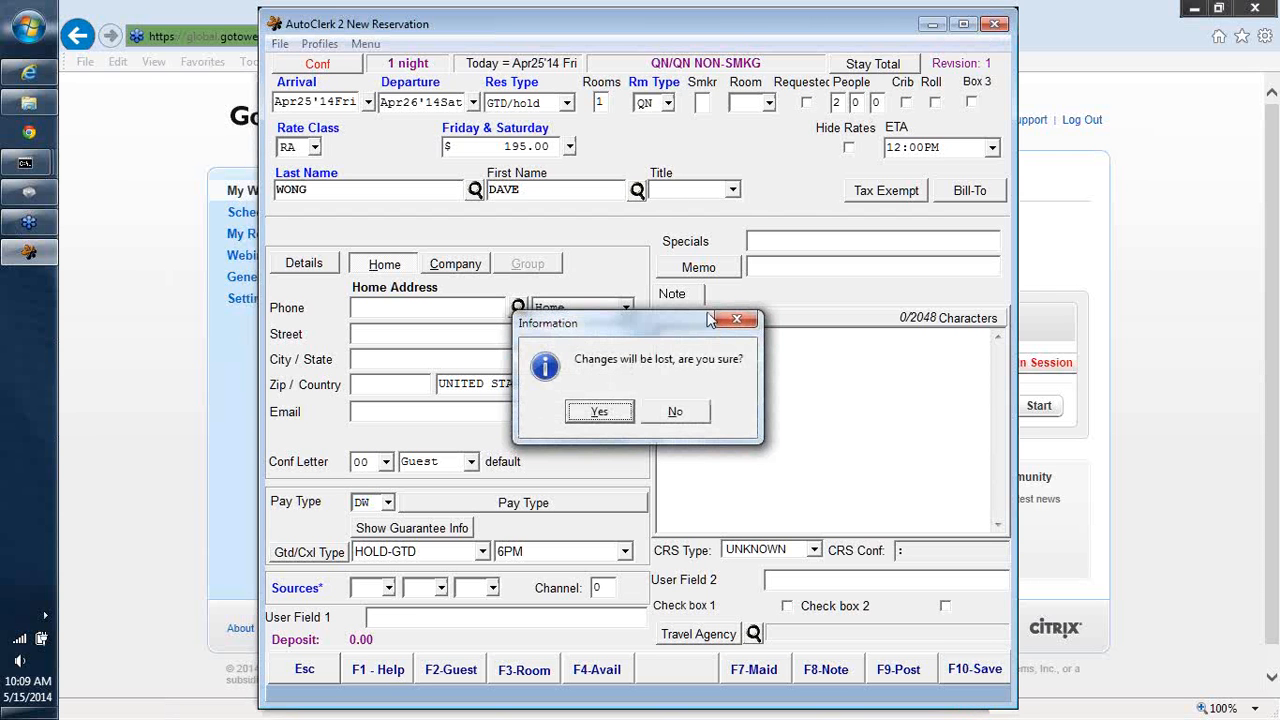
pyautogui.click(589, 422)
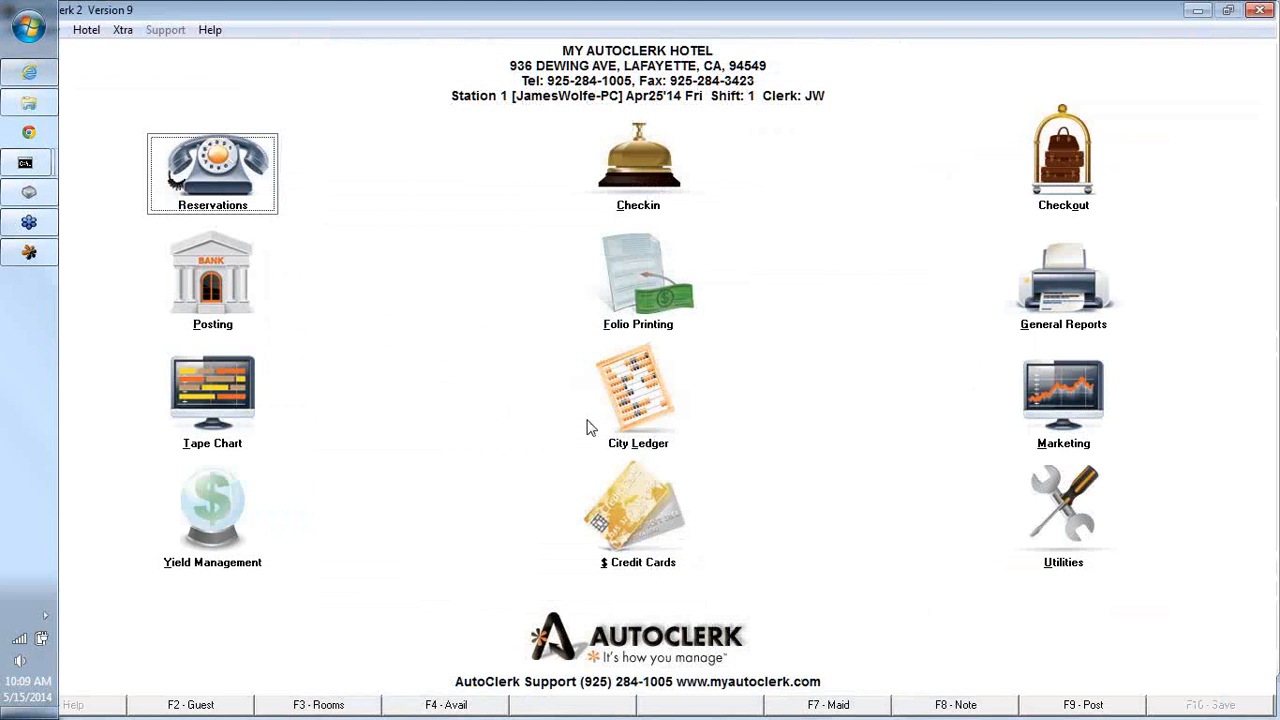
# - Display the City Ledger names and addresses list with address information included and sorted by City, then close it
pyautogui.click(640, 403)
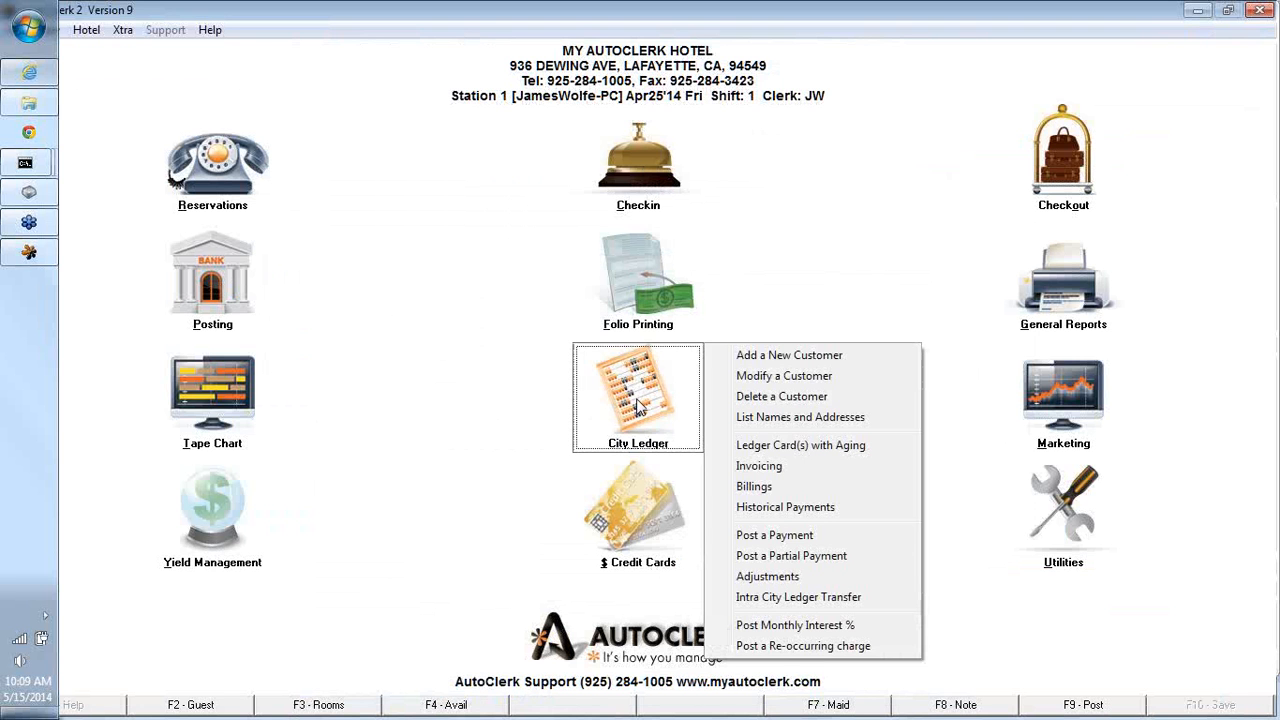
pyautogui.click(752, 417)
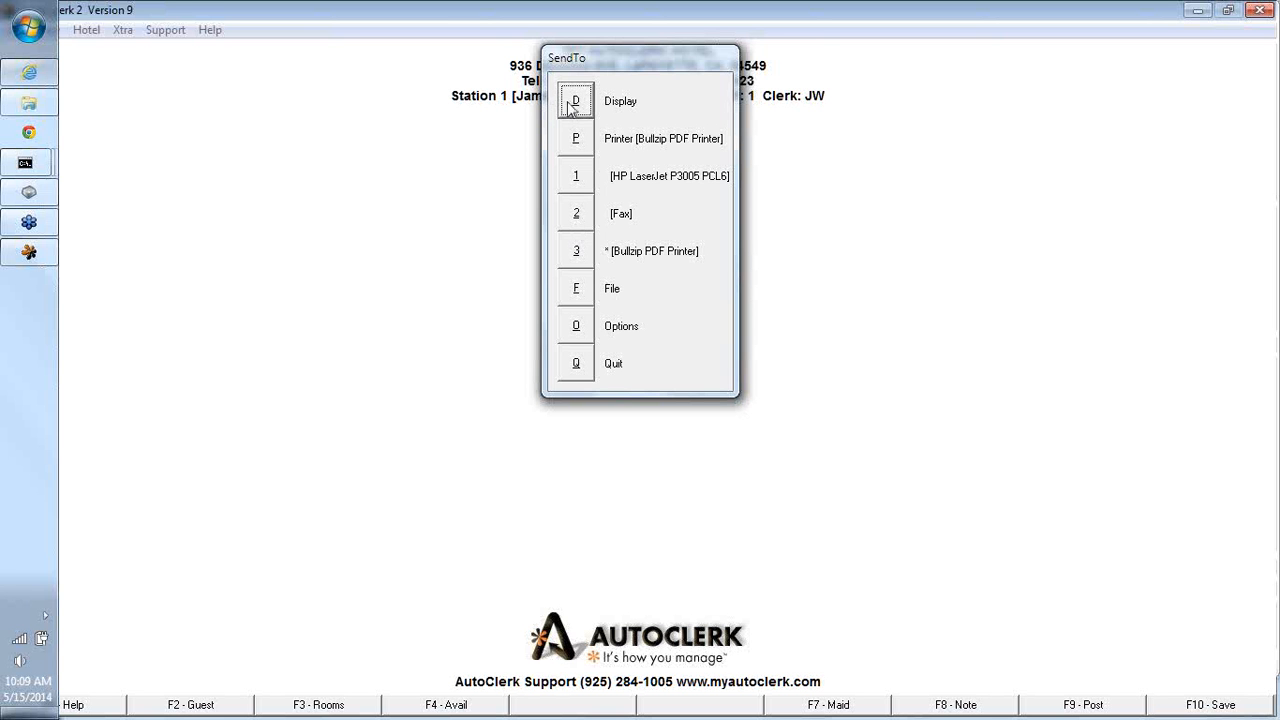
pyautogui.click(578, 332)
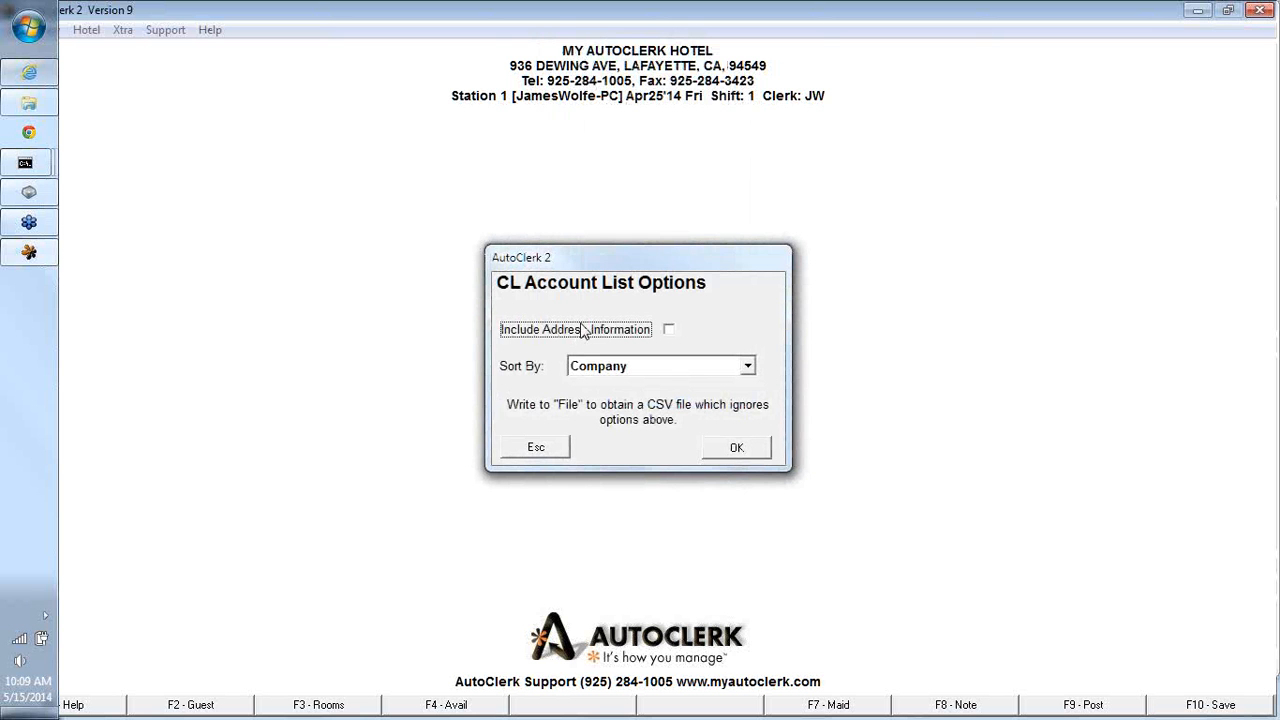
pyautogui.click(669, 329)
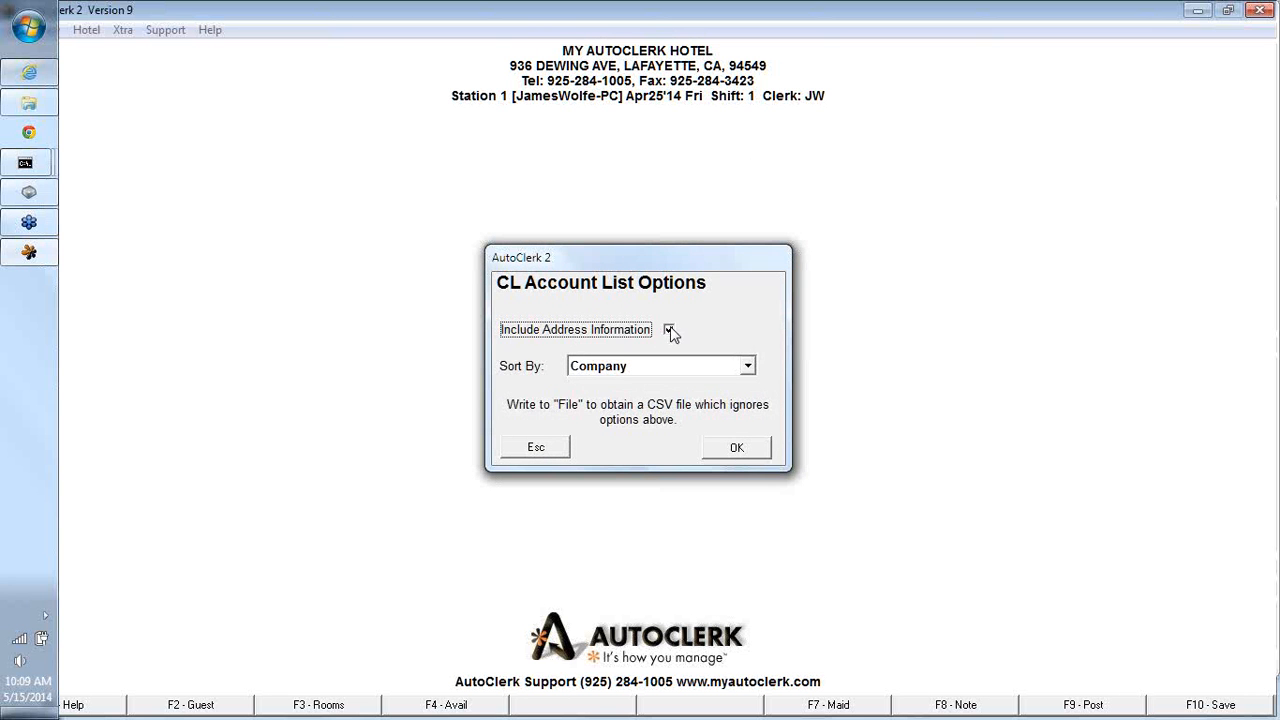
pyautogui.click(747, 366)
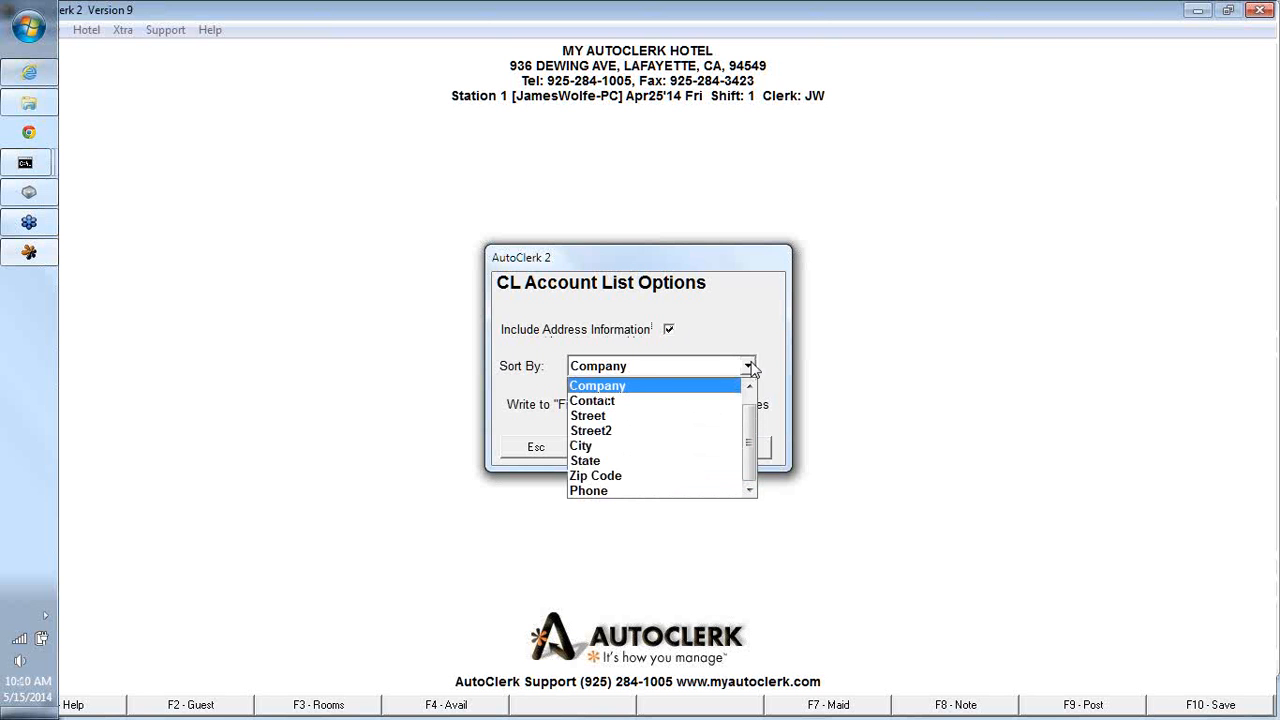
pyautogui.click(590, 445)
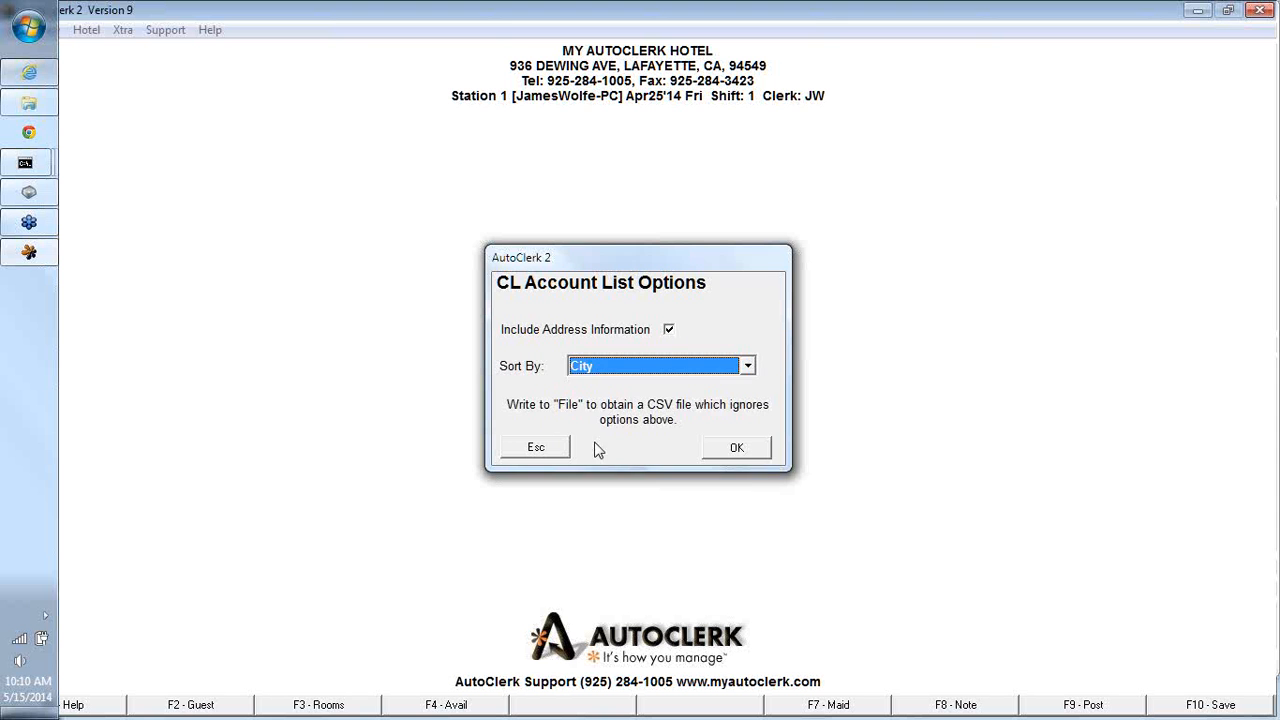
pyautogui.click(737, 449)
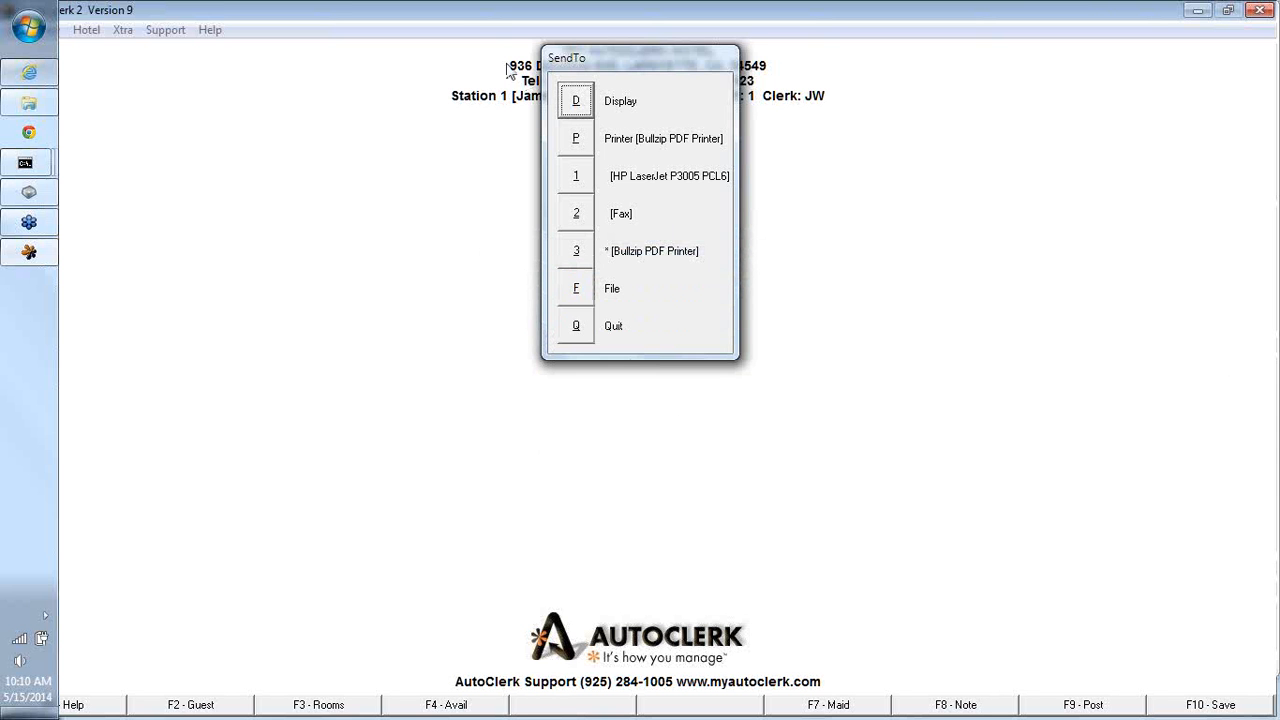
pyautogui.click(575, 100)
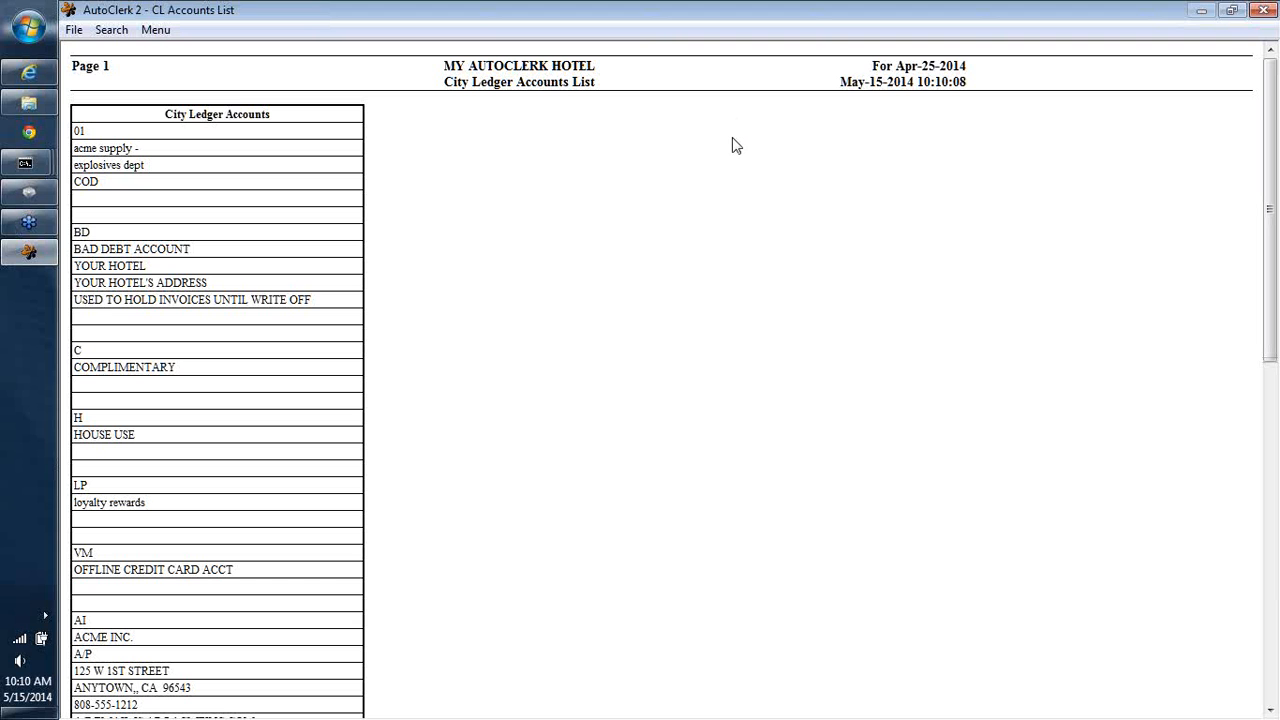
pyautogui.press('Escape')
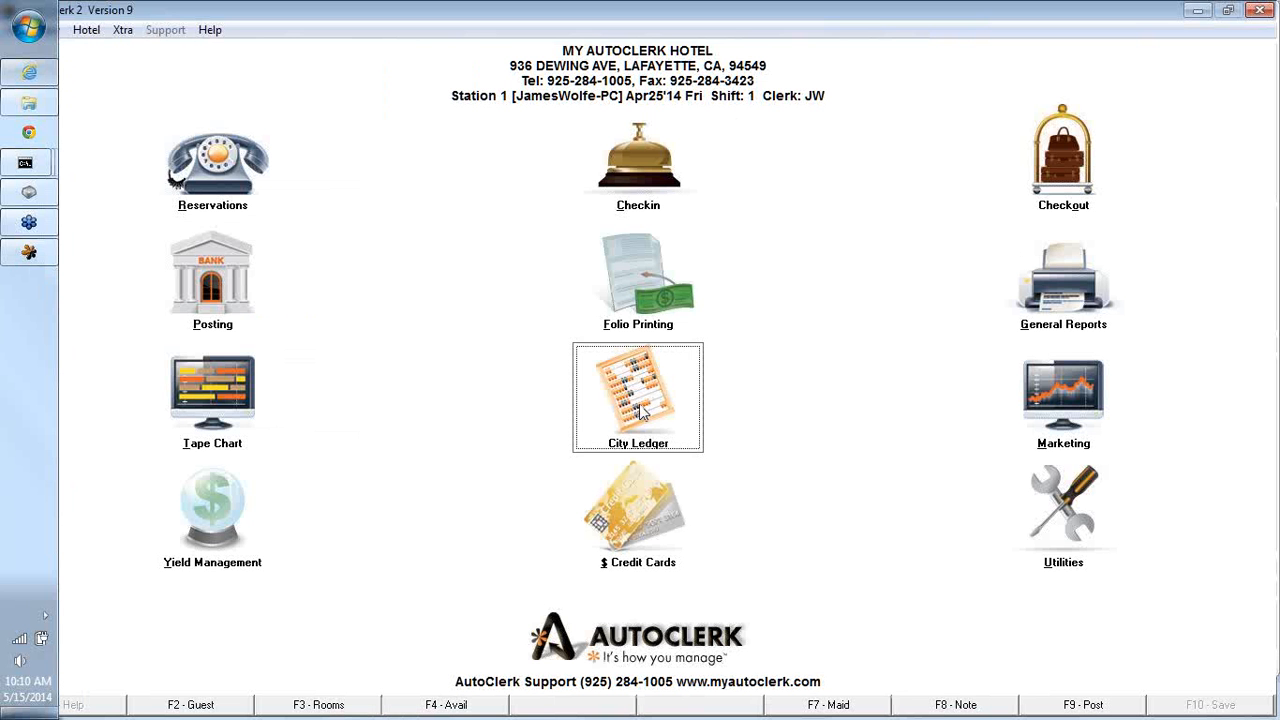
# - Display the City Ledger names and addresses list again with default options, then close it
pyautogui.click(641, 412)
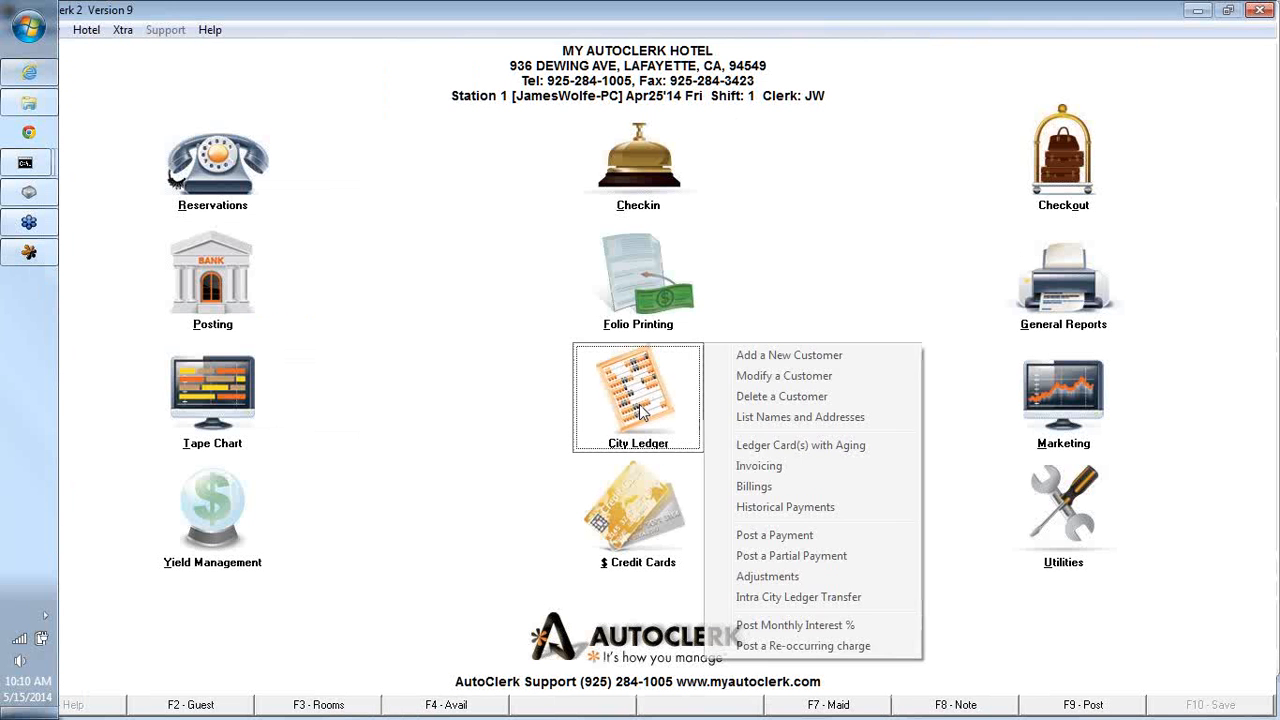
pyautogui.click(752, 420)
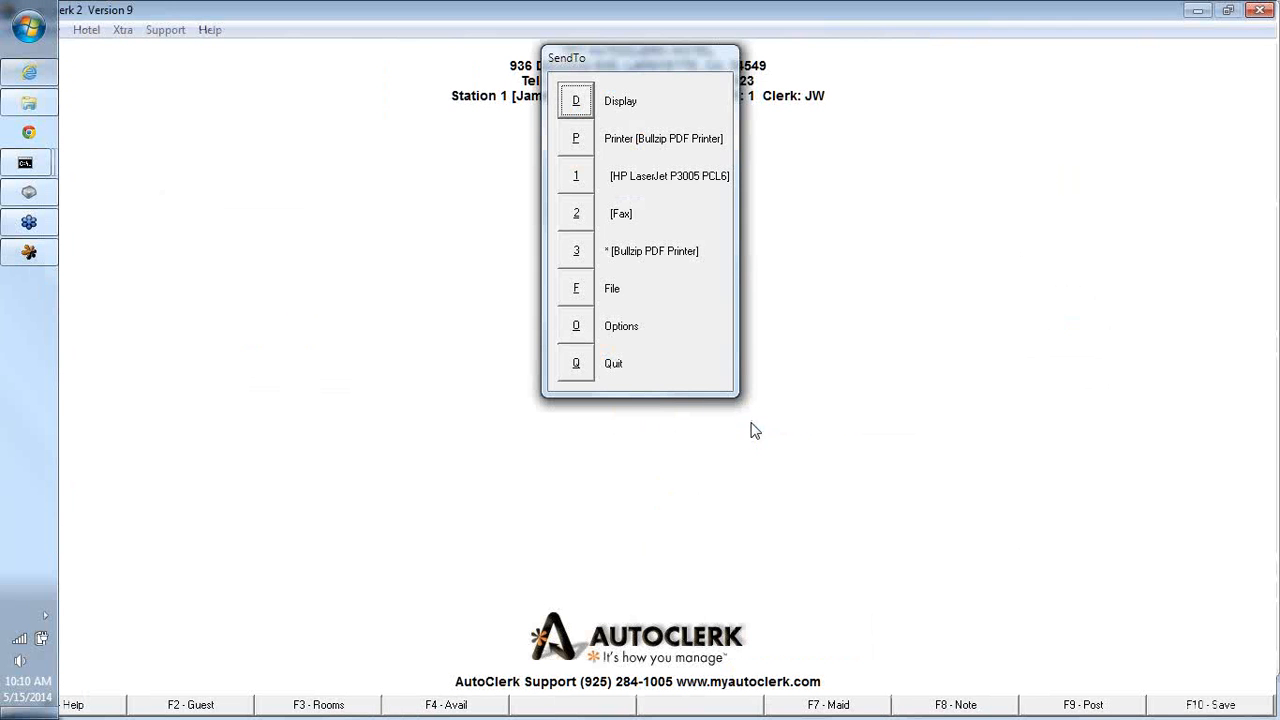
pyautogui.click(577, 112)
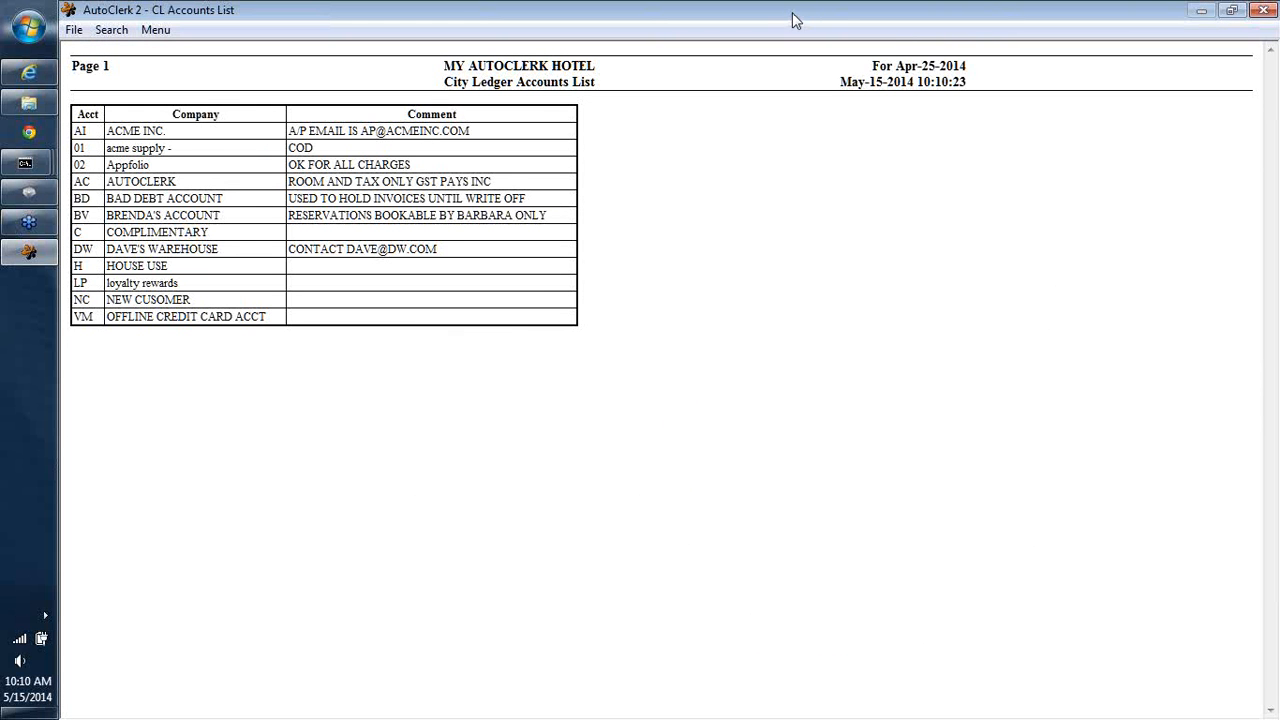
pyautogui.press('Escape')
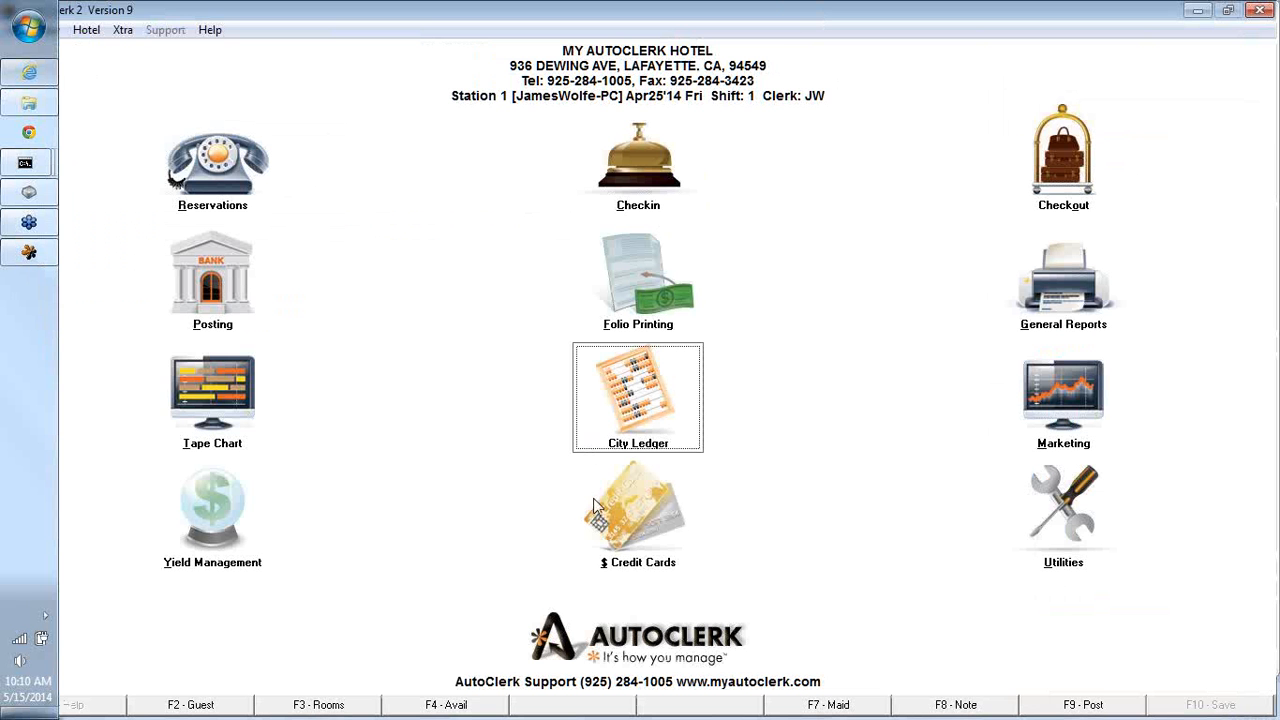
# - Display the ledger cards with aging report for all customers including in-house guest ledger balances, scroll through it and close it
pyautogui.click(636, 425)
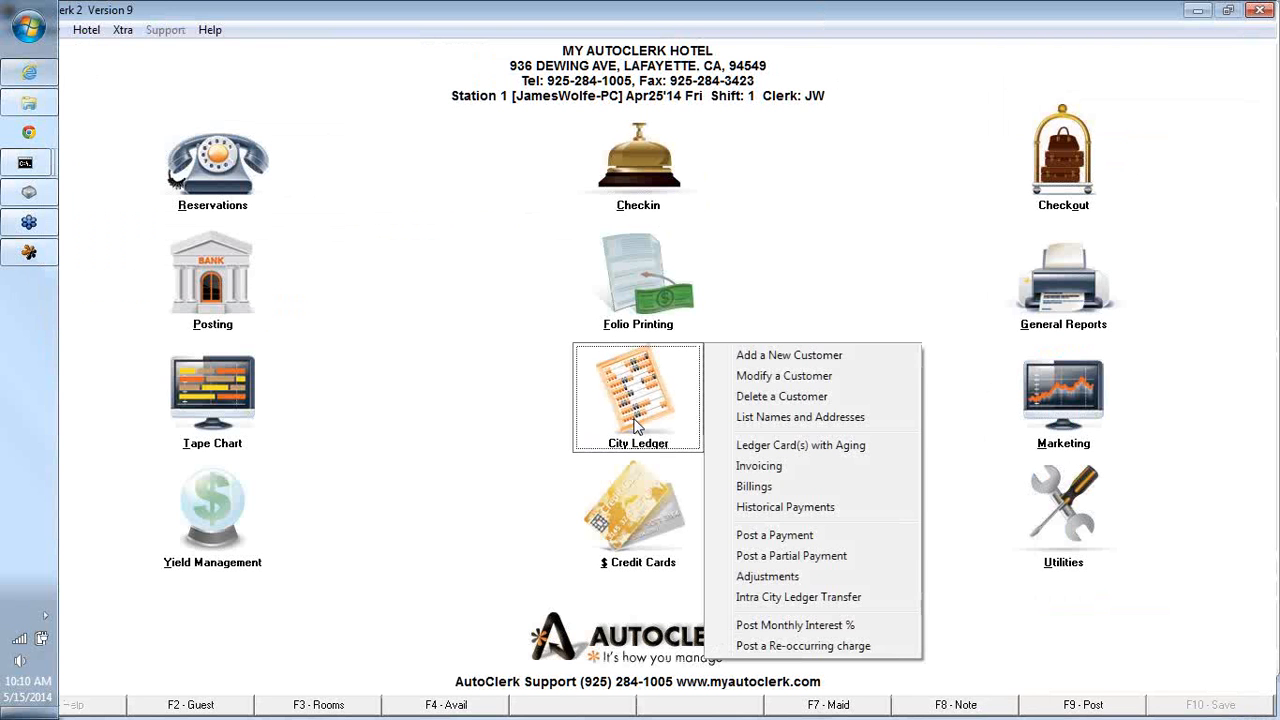
pyautogui.click(747, 452)
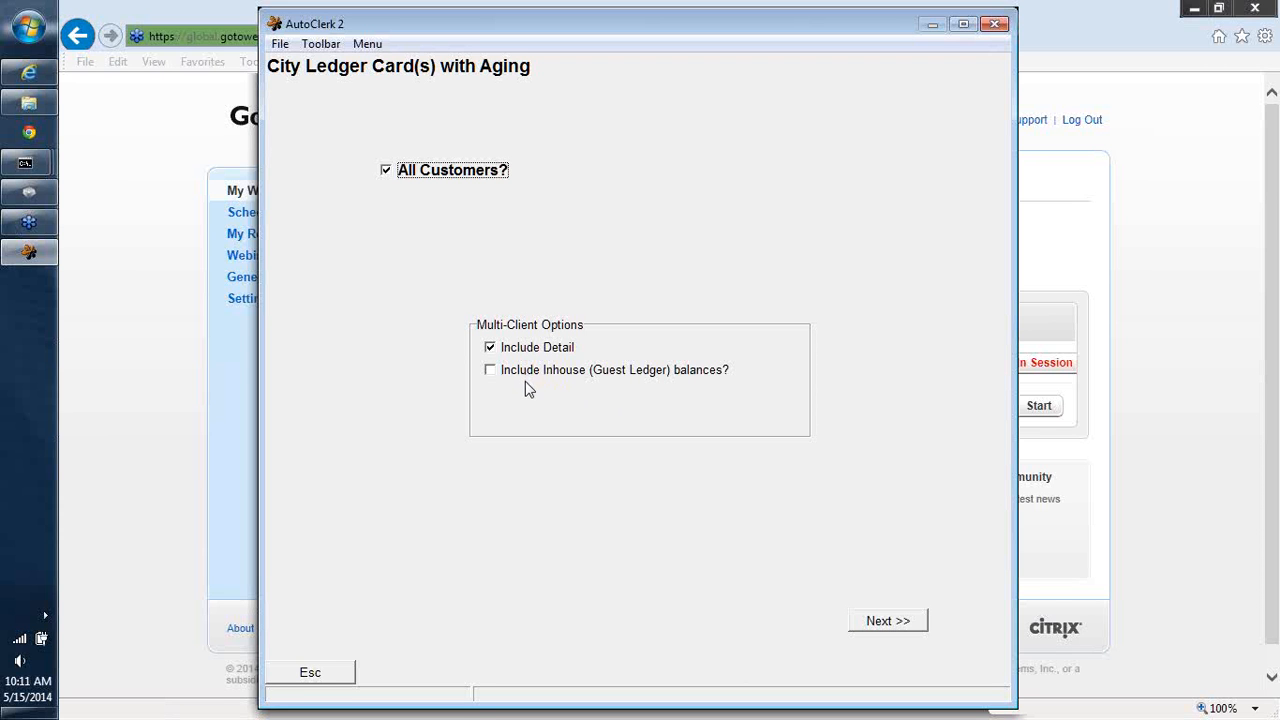
pyautogui.click(490, 371)
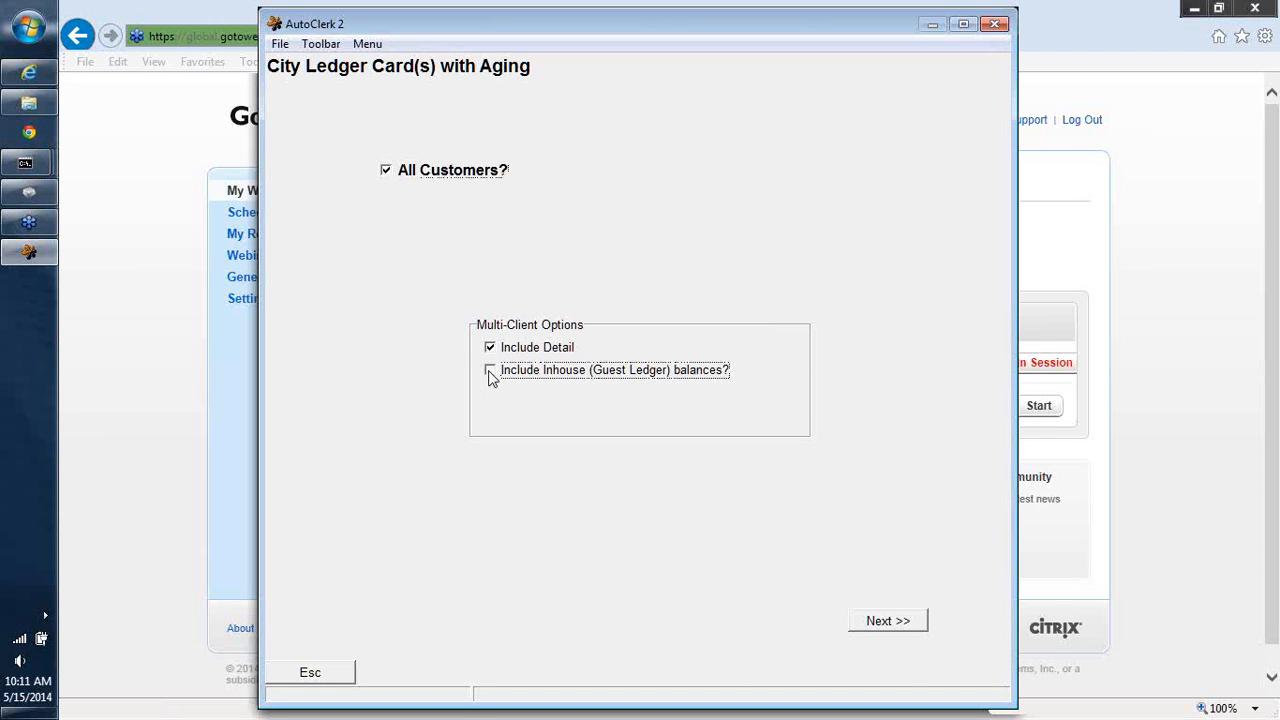
pyautogui.click(865, 626)
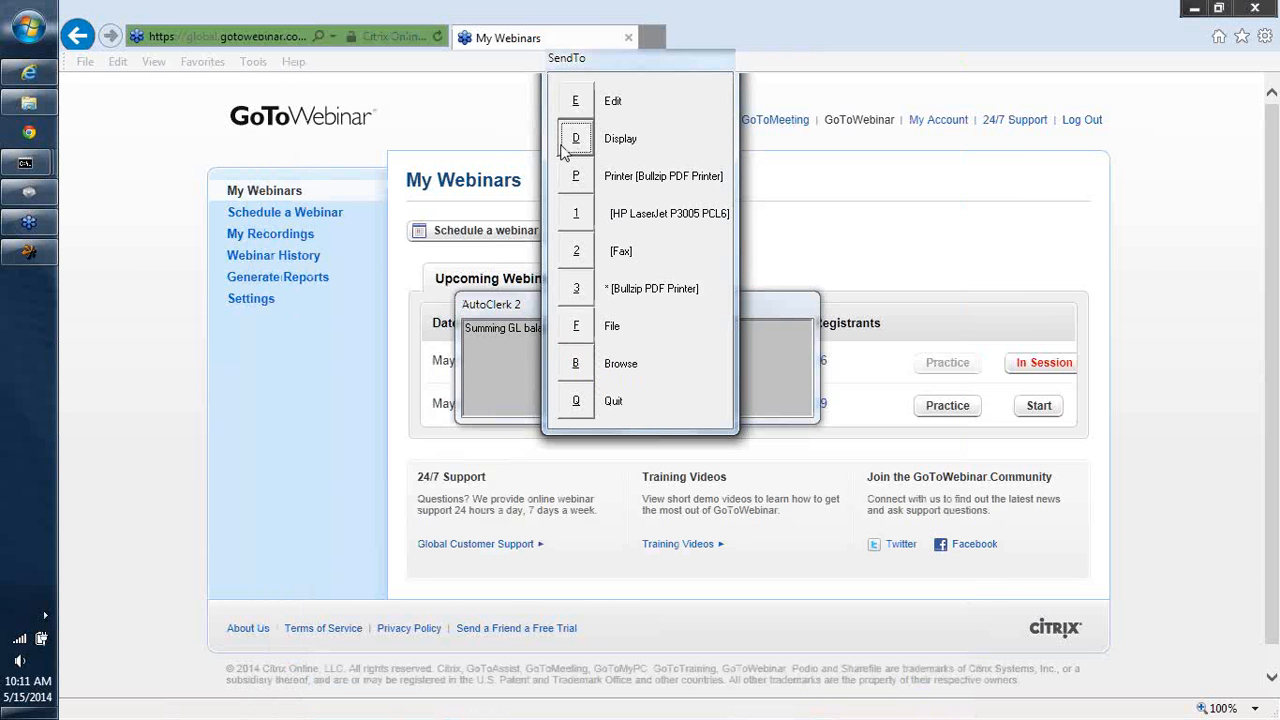
pyautogui.click(565, 148)
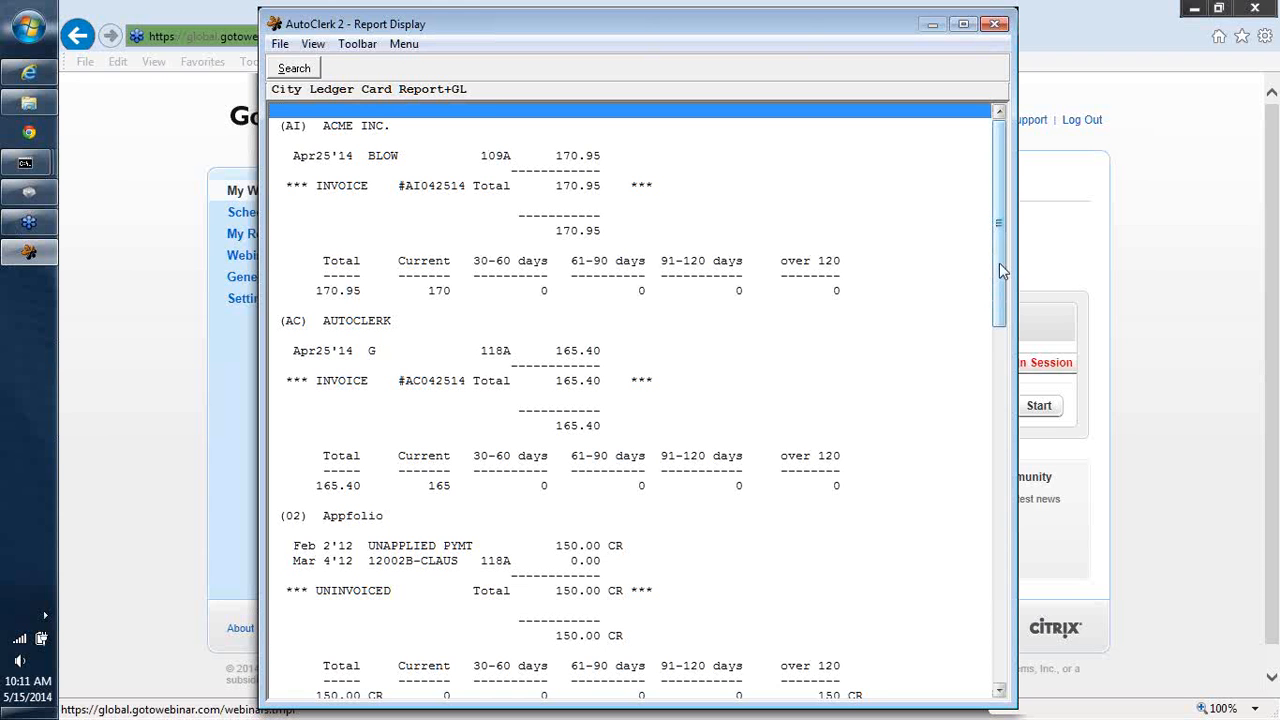
pyautogui.moveTo(1003, 272); pyautogui.dragTo(986, 660)
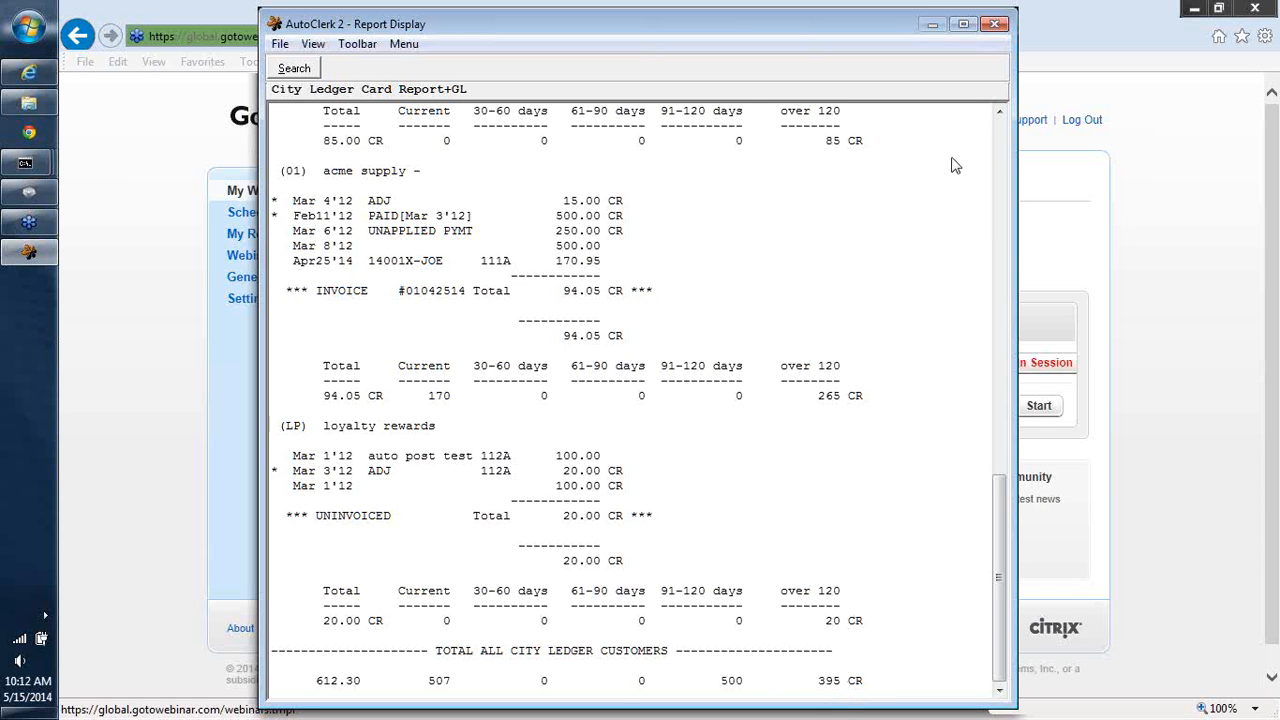
pyautogui.click(990, 23)
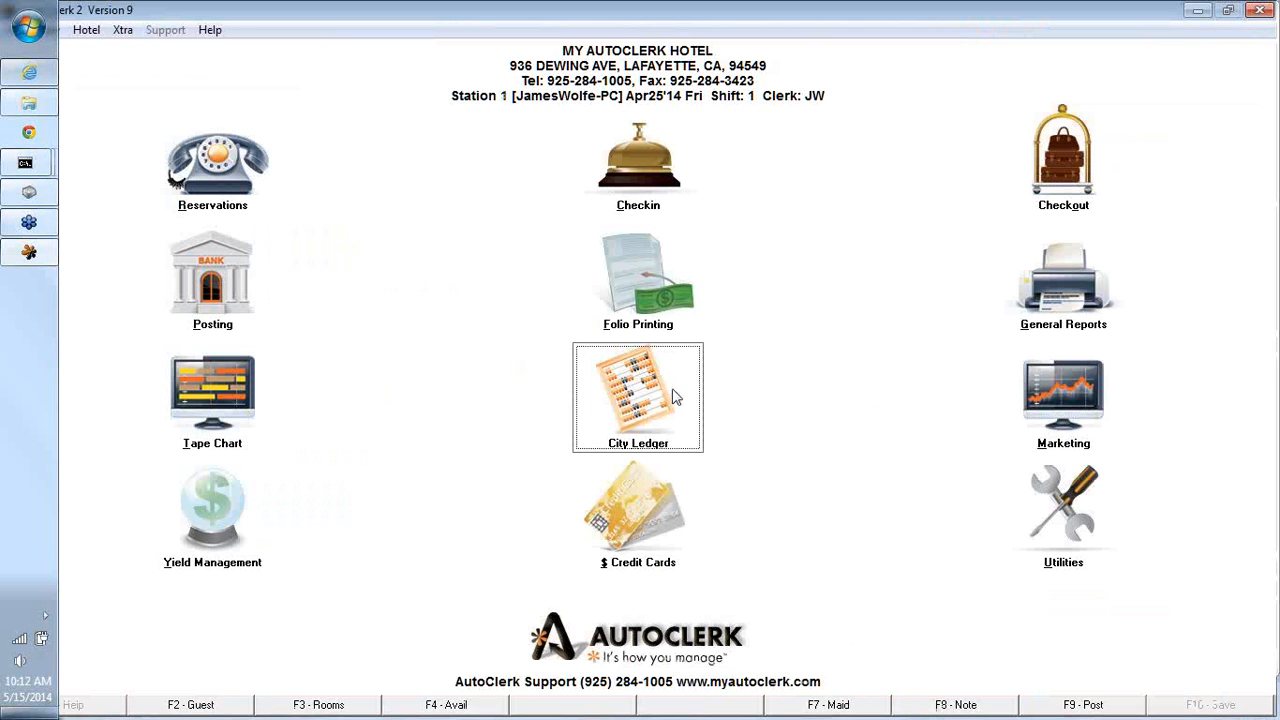
# - Display the ledger card with aging and detail for the single customer BV, BRENDA'S ACCOUNT, then close it
pyautogui.click(673, 396)
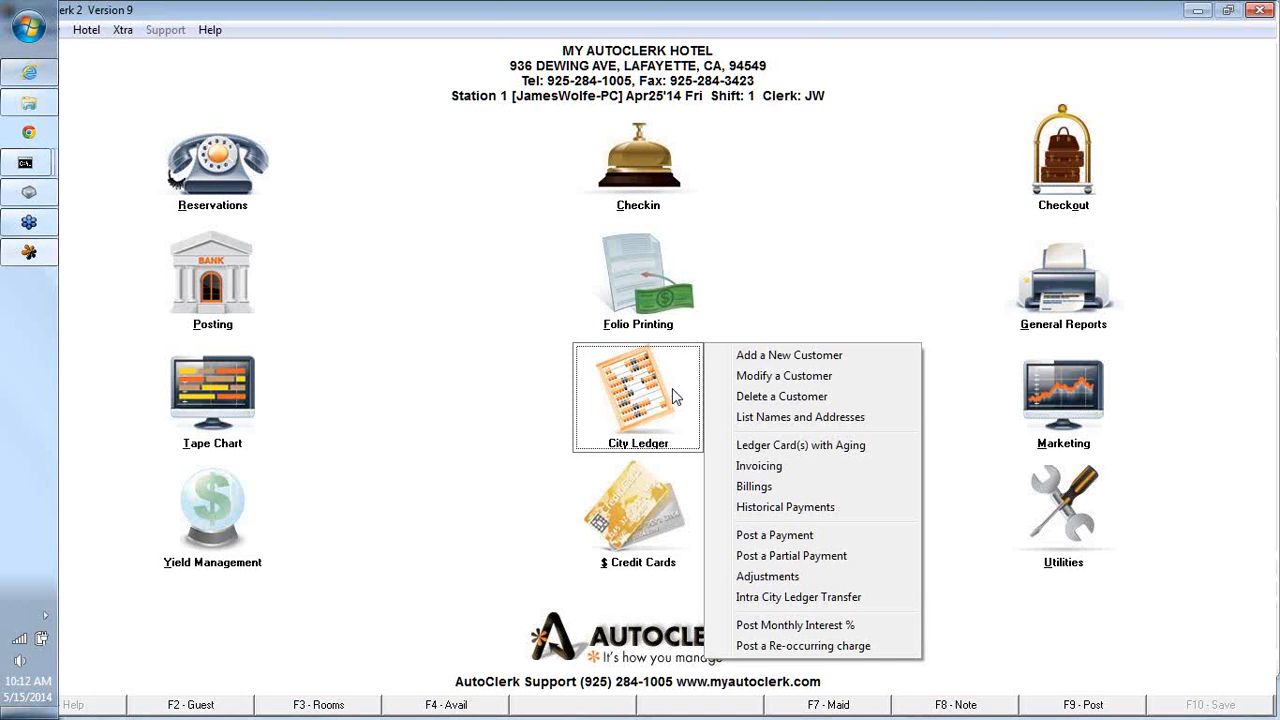
pyautogui.click(801, 445)
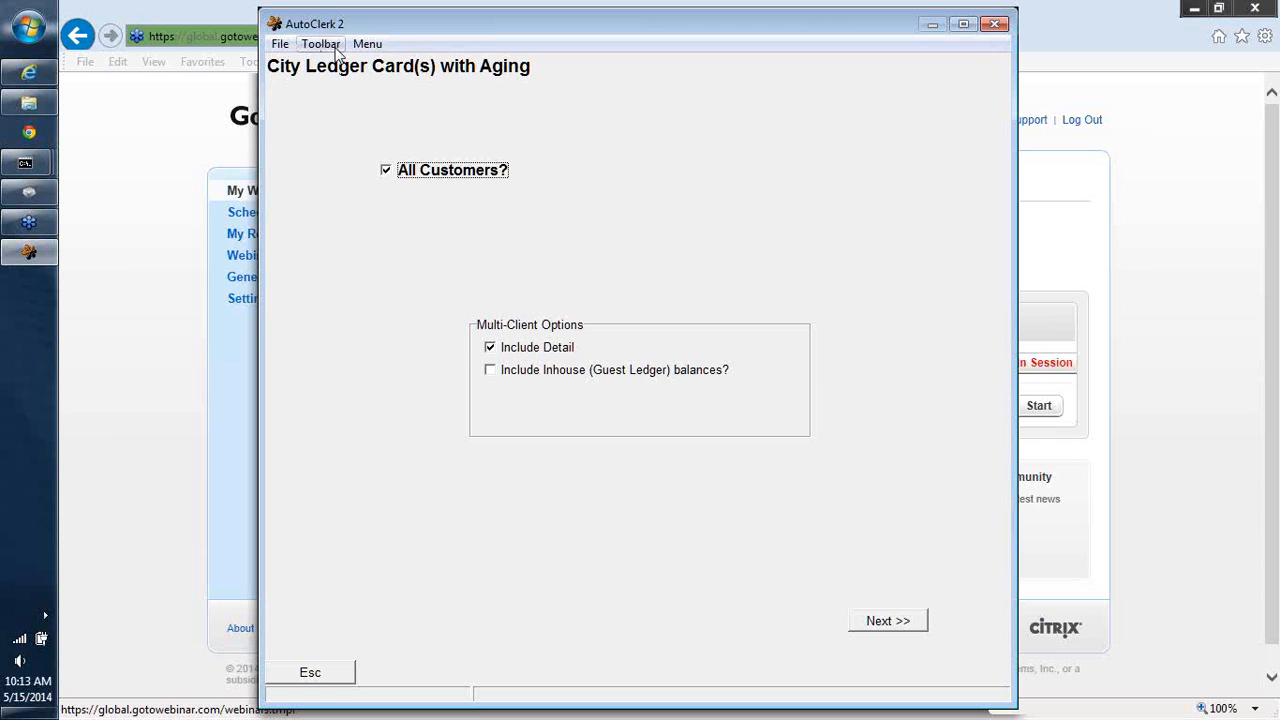
pyautogui.click(386, 171)
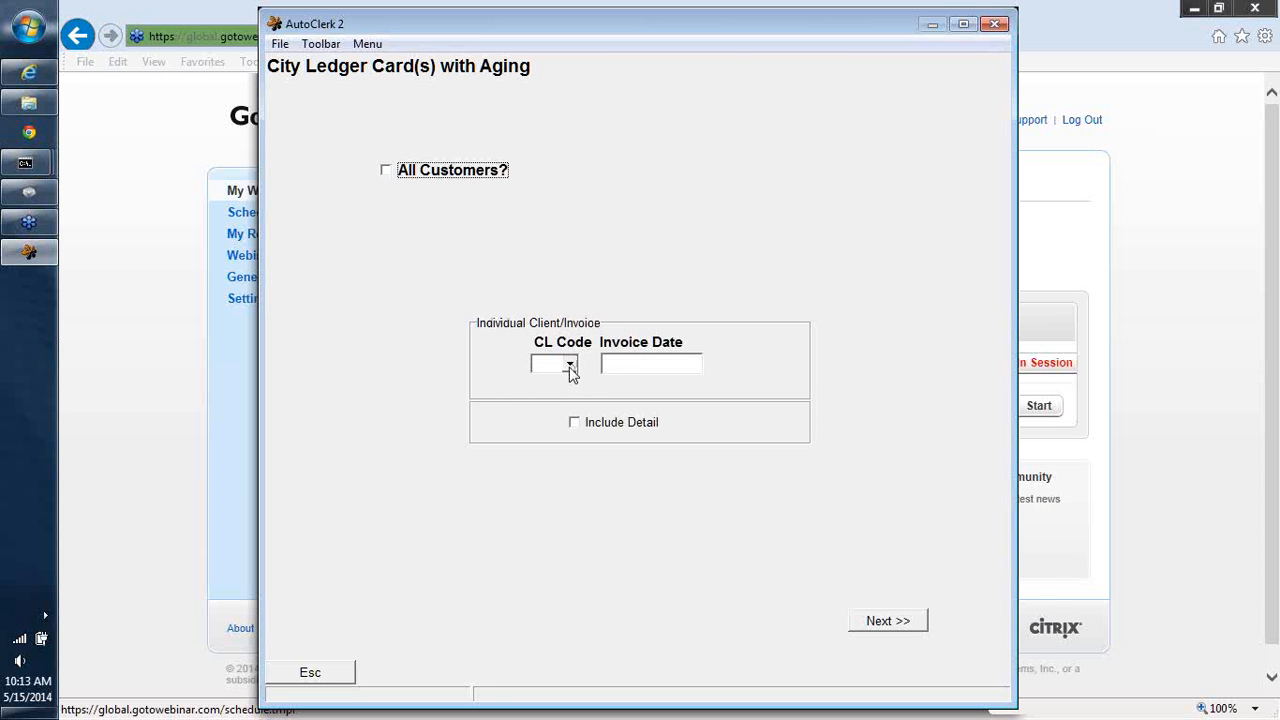
pyautogui.click(569, 367)
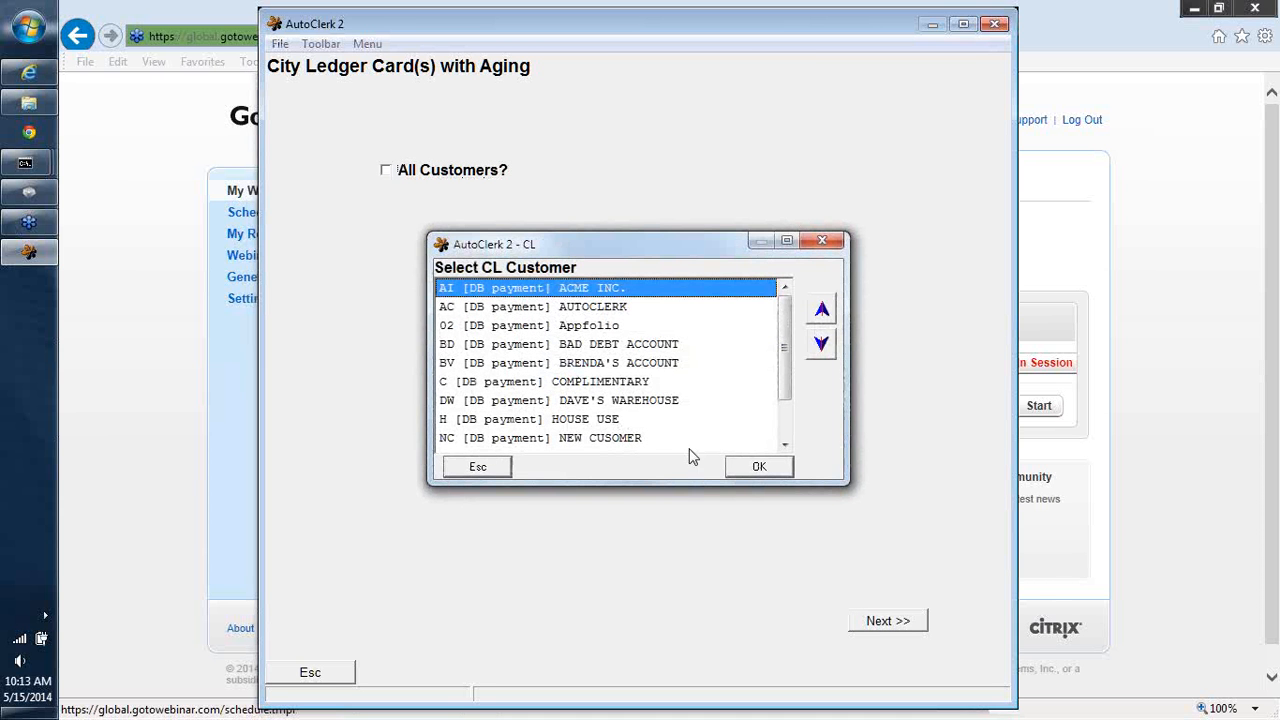
pyautogui.click(635, 365)
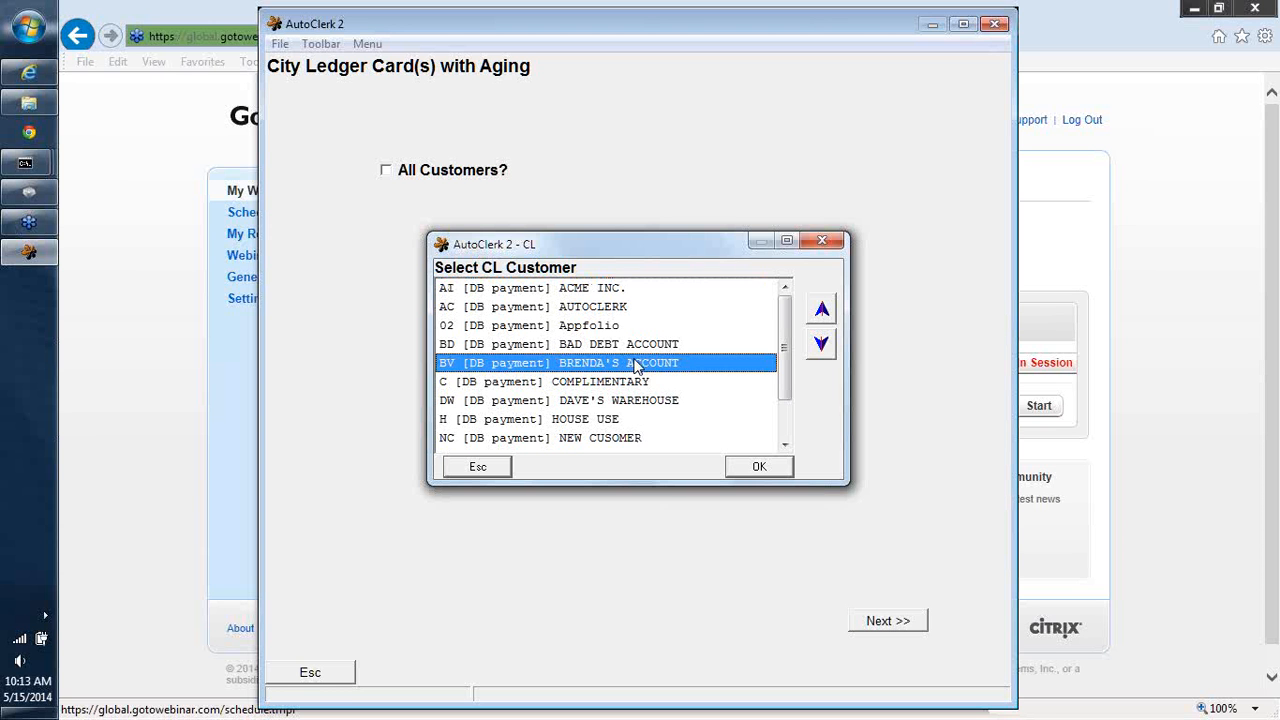
pyautogui.click(743, 468)
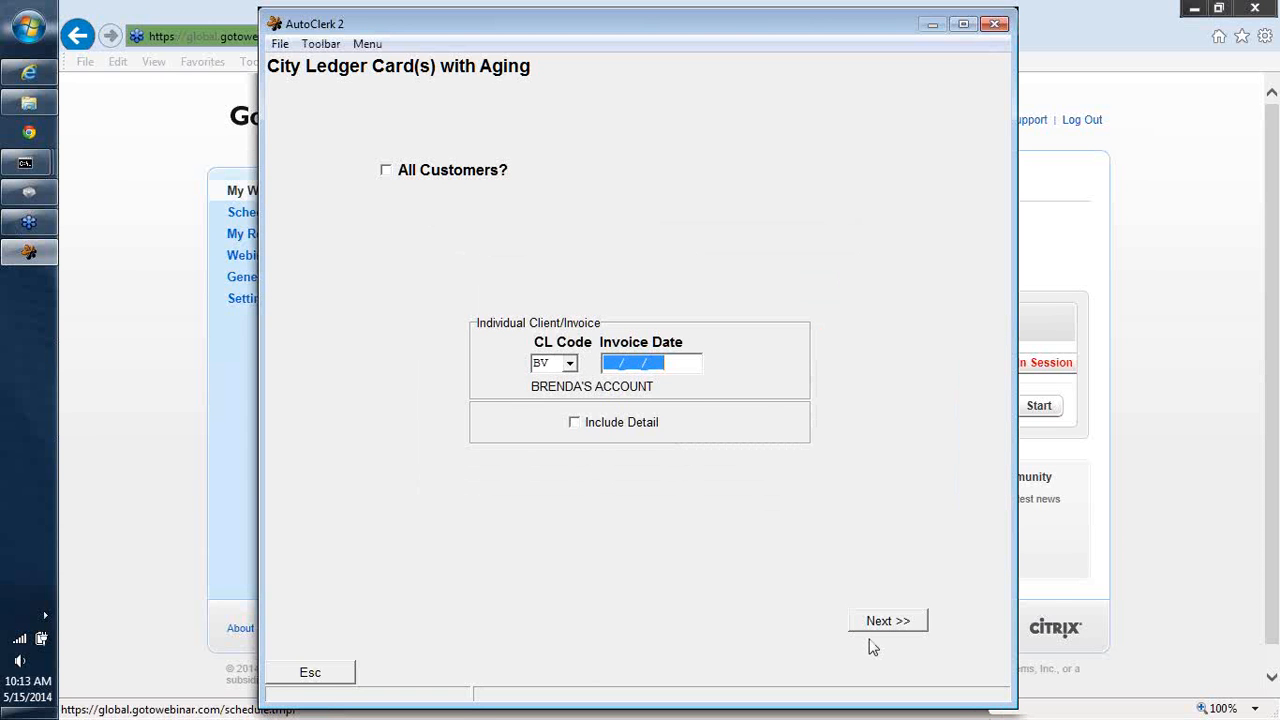
pyautogui.click(576, 424)
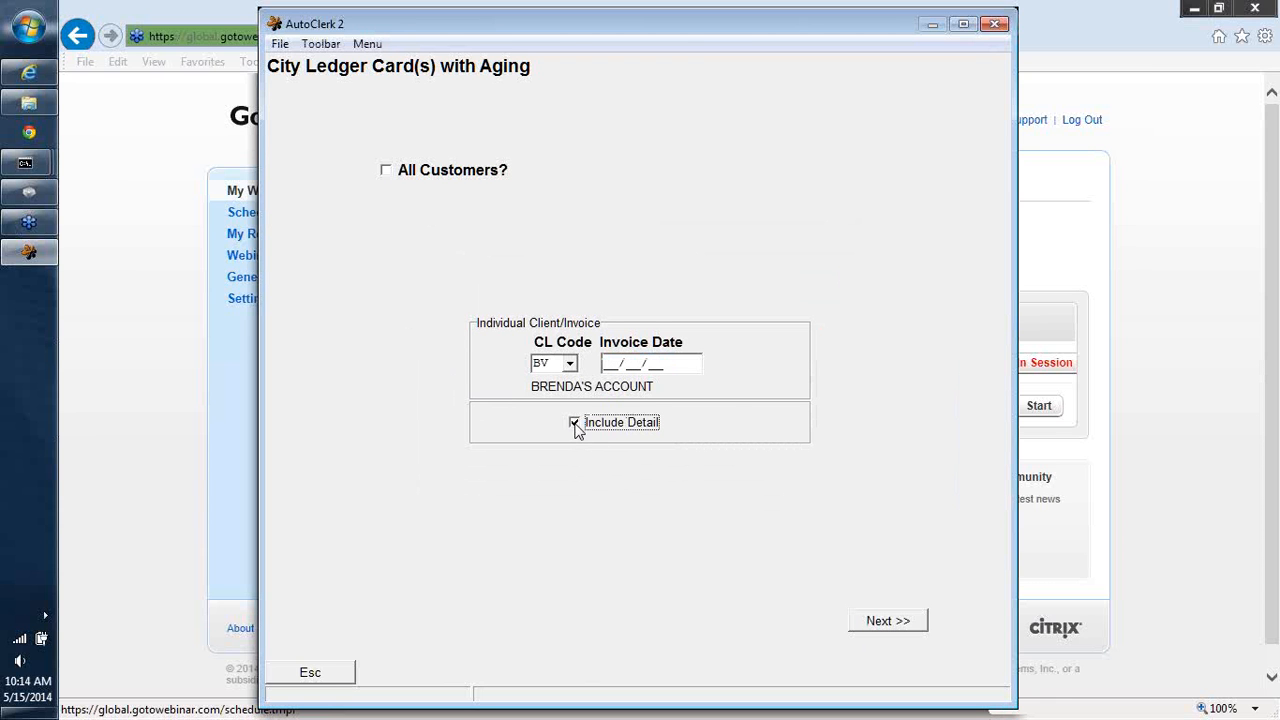
pyautogui.click(881, 622)
pyautogui.click(884, 622)
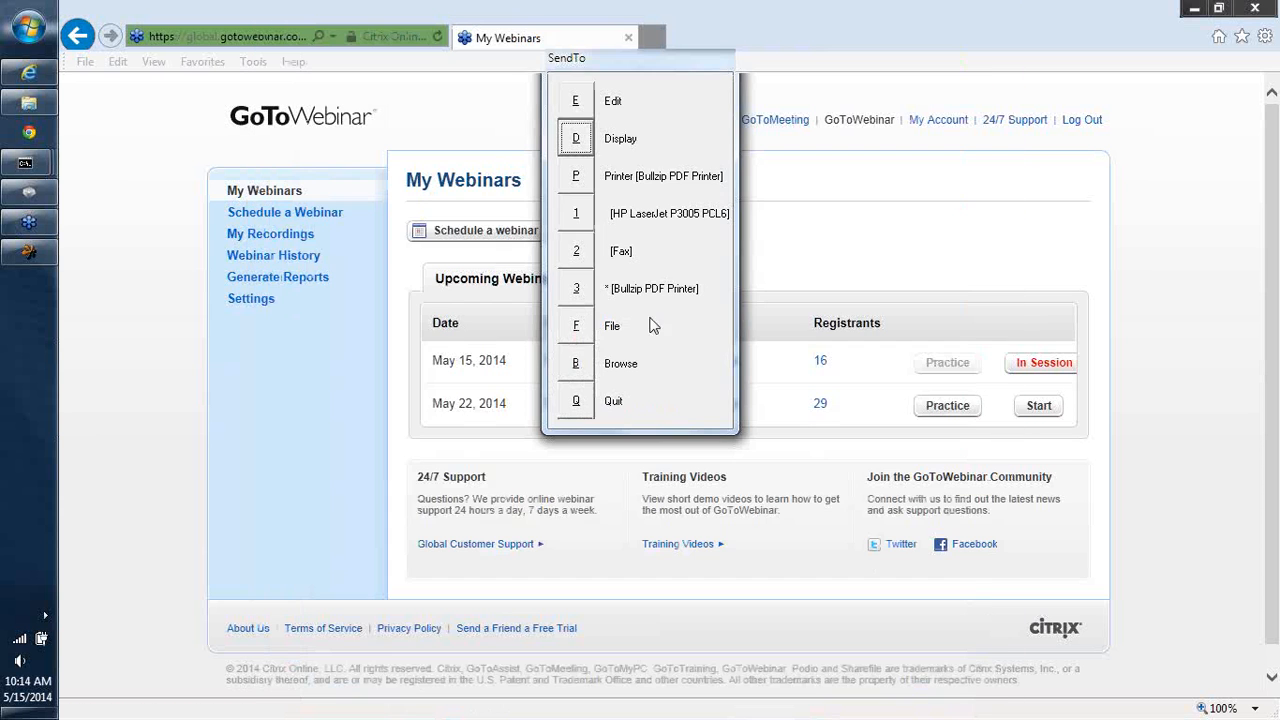
pyautogui.click(577, 138)
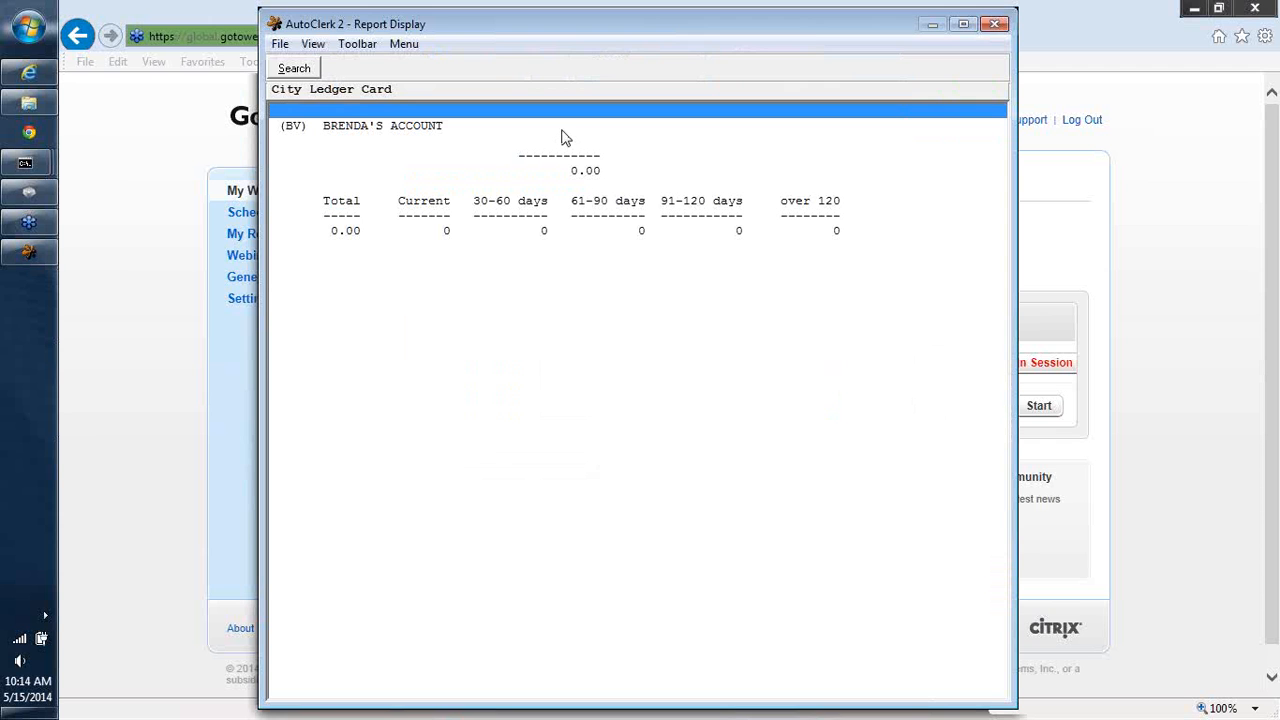
pyautogui.click(990, 22)
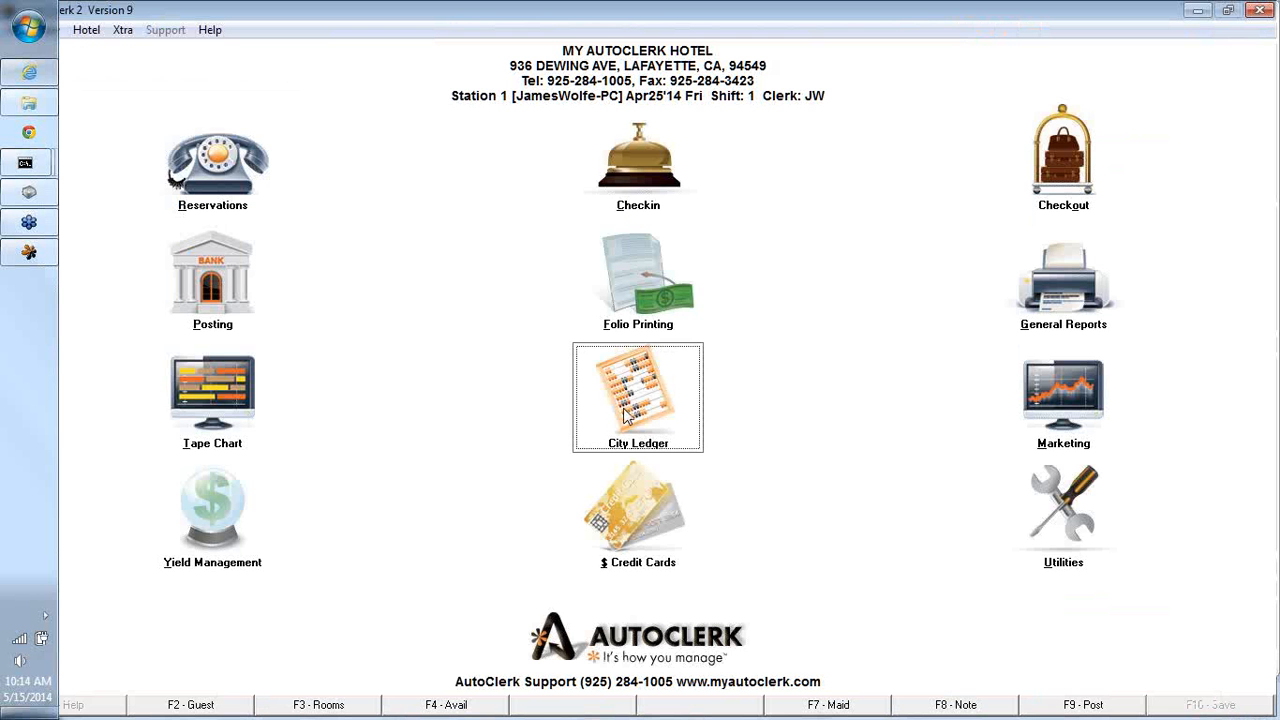
# - Display the ledger card with aging and detail for the single customer 02, Appfolio, then close it
pyautogui.click(630, 415)
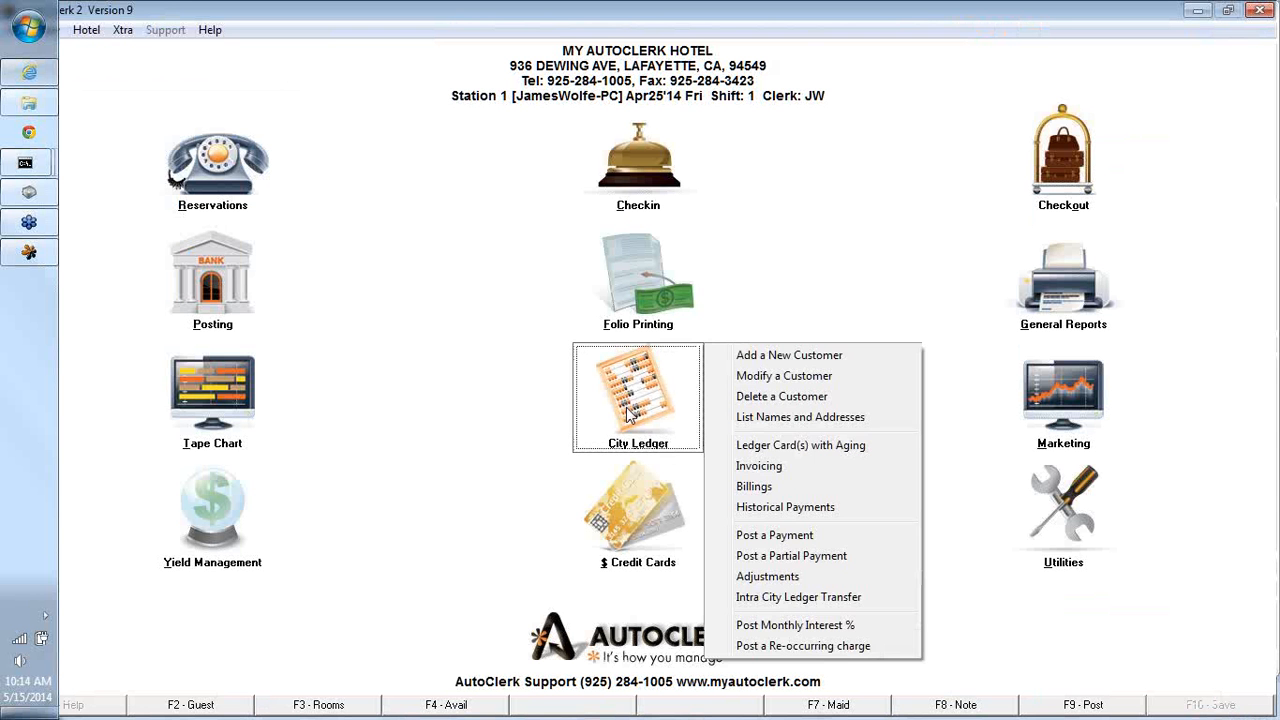
pyautogui.click(767, 449)
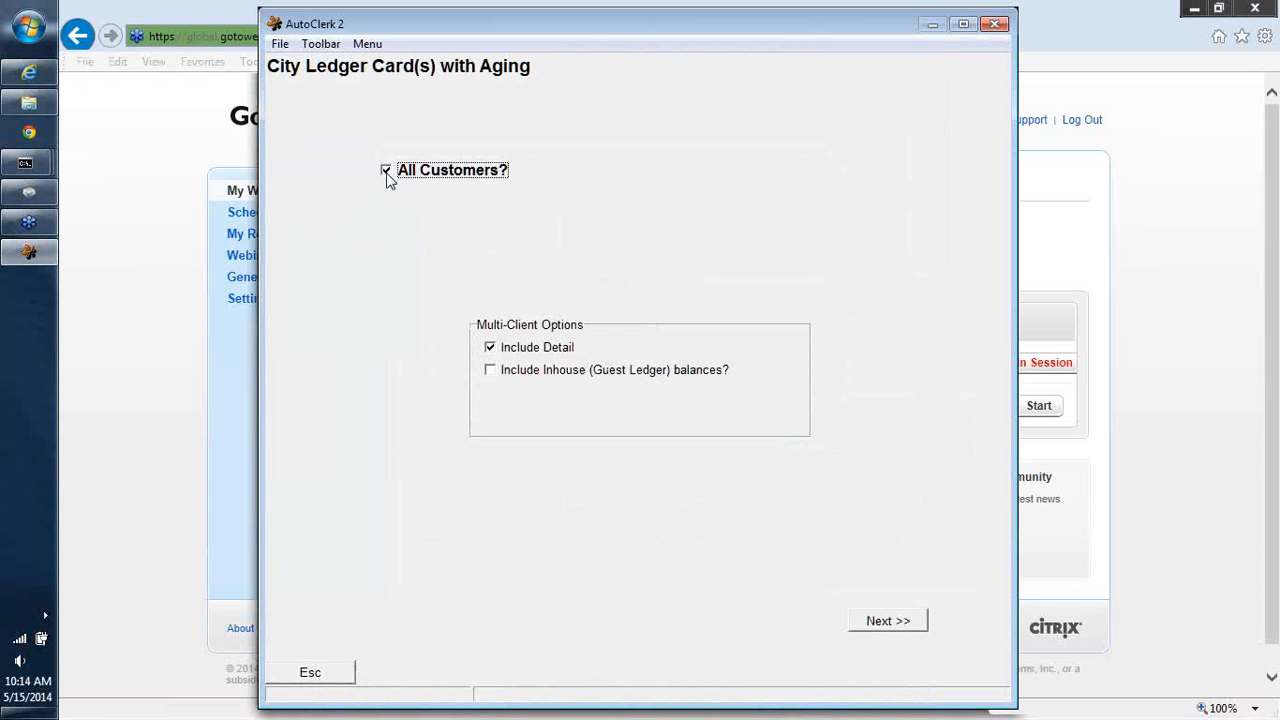
pyautogui.click(386, 173)
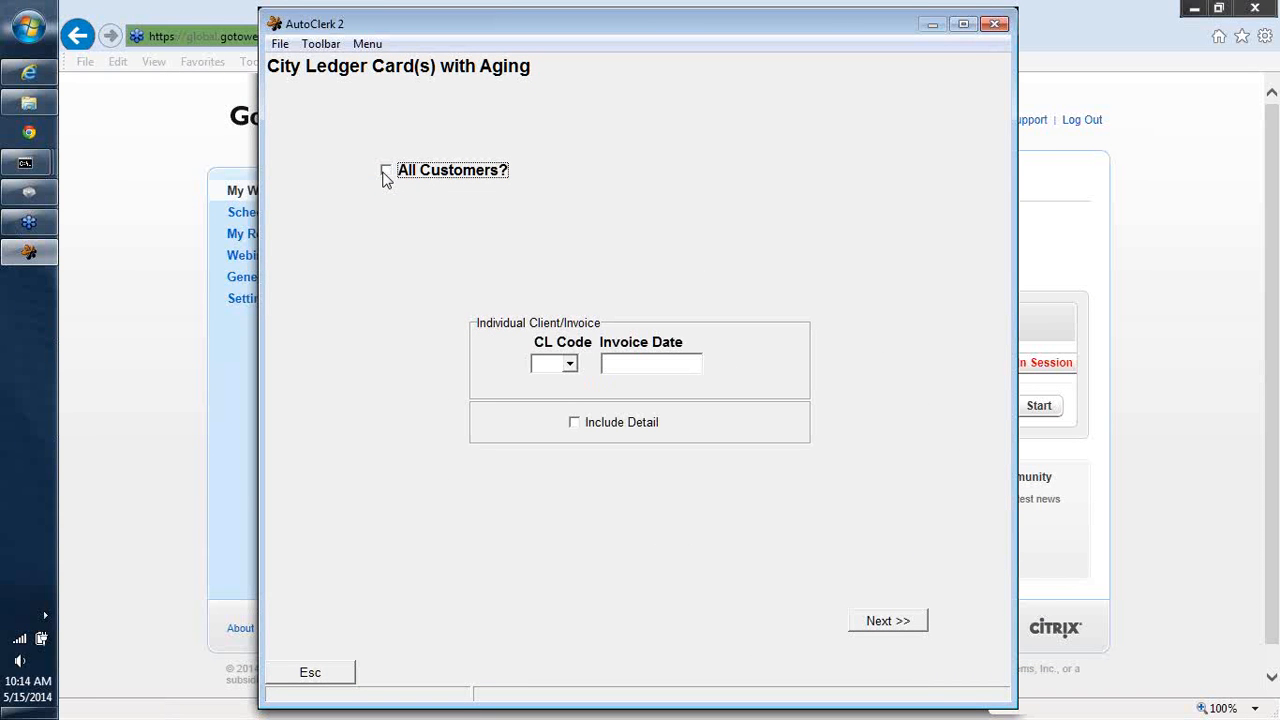
pyautogui.click(570, 364)
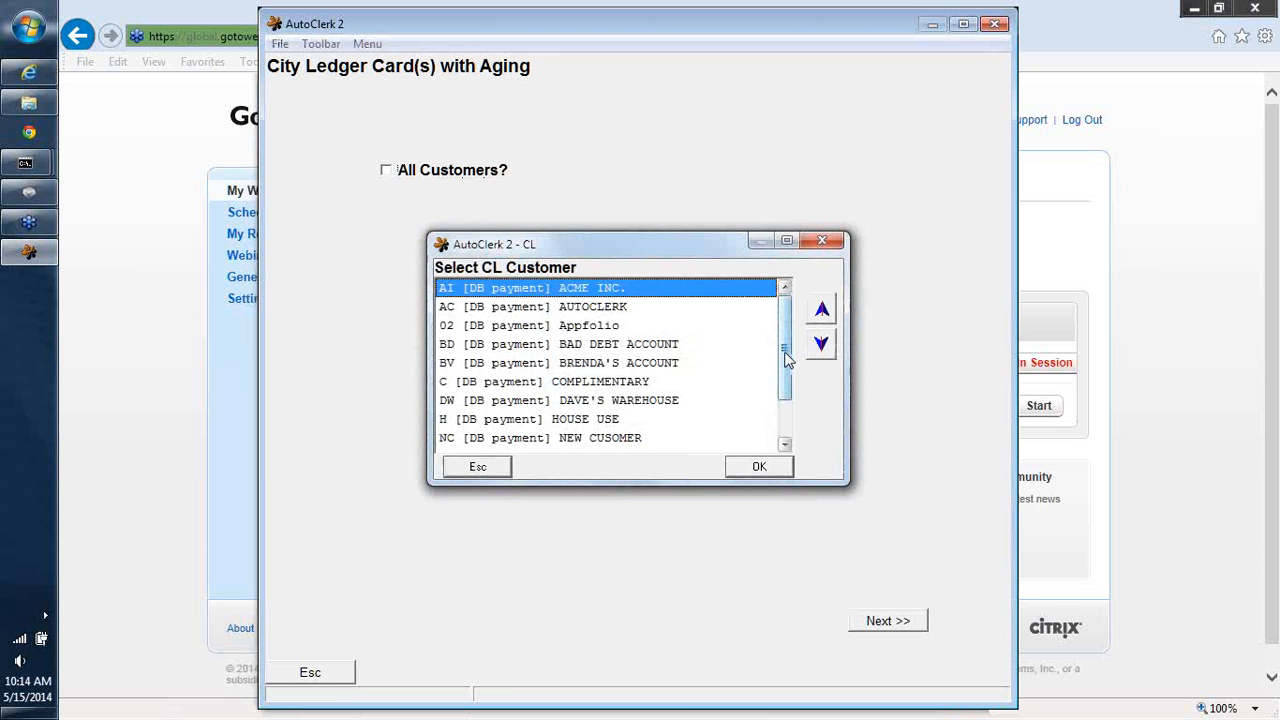
pyautogui.click(600, 327)
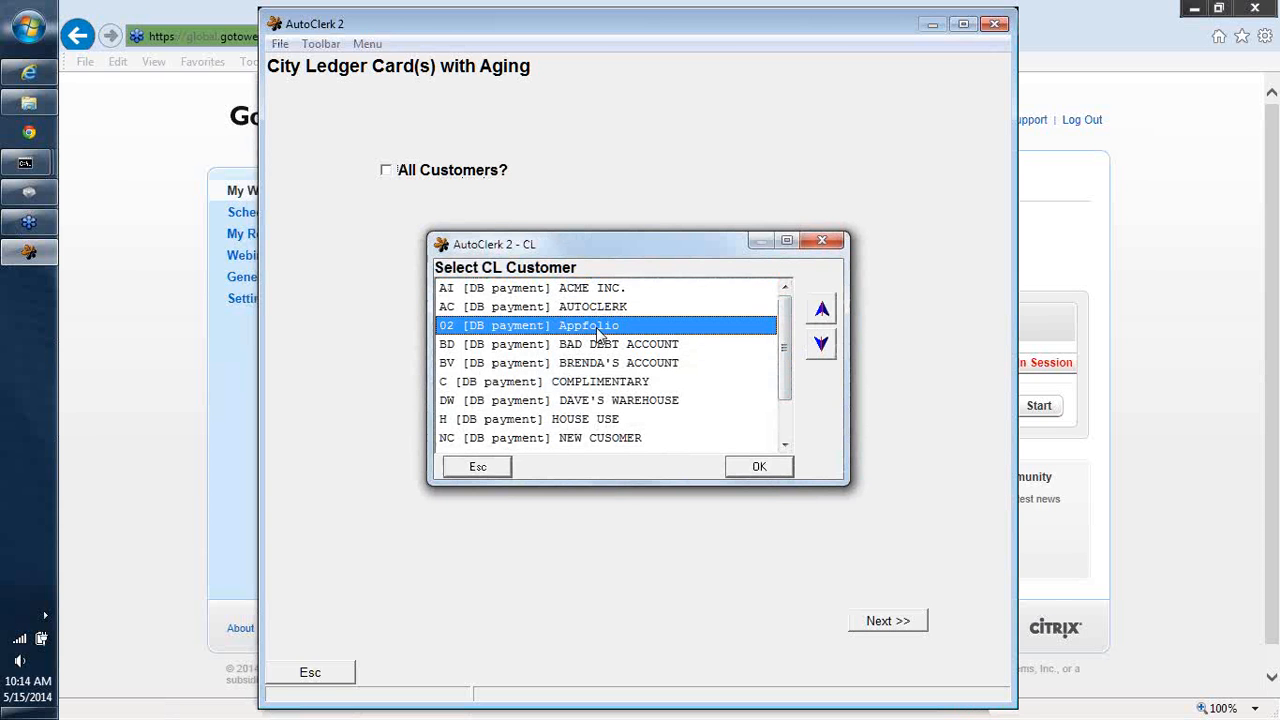
pyautogui.click(744, 467)
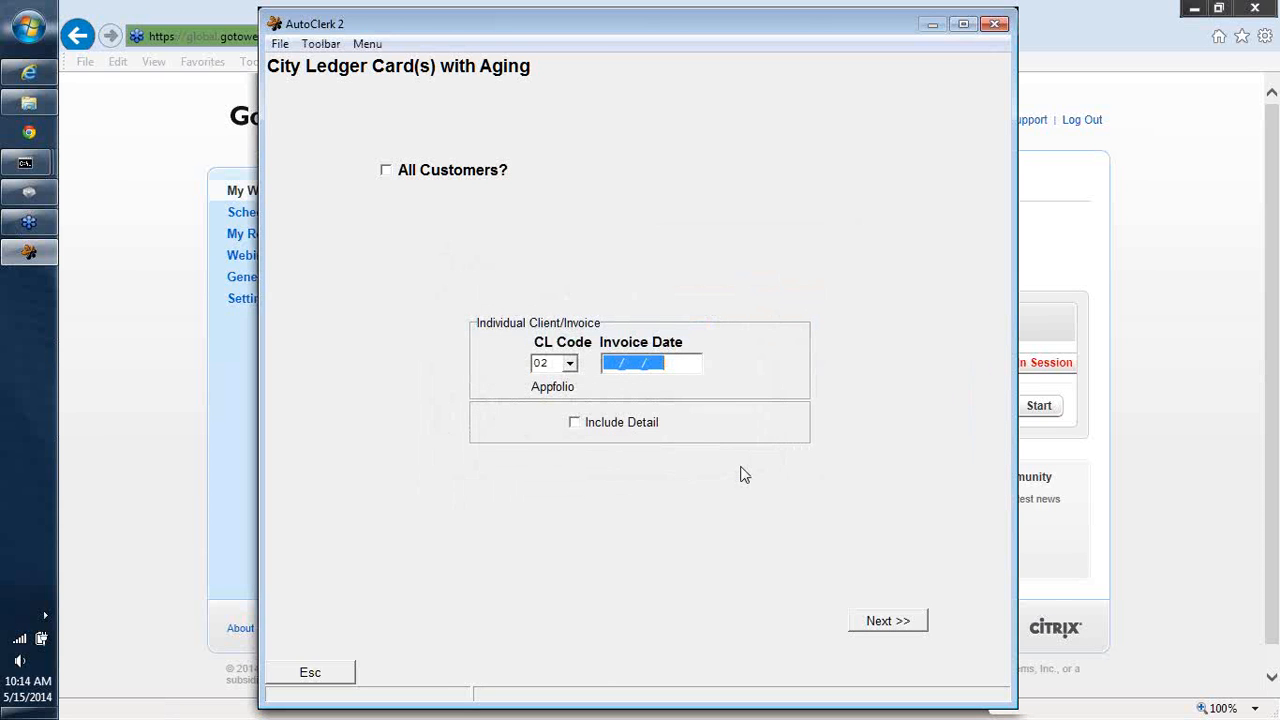
pyautogui.click(575, 424)
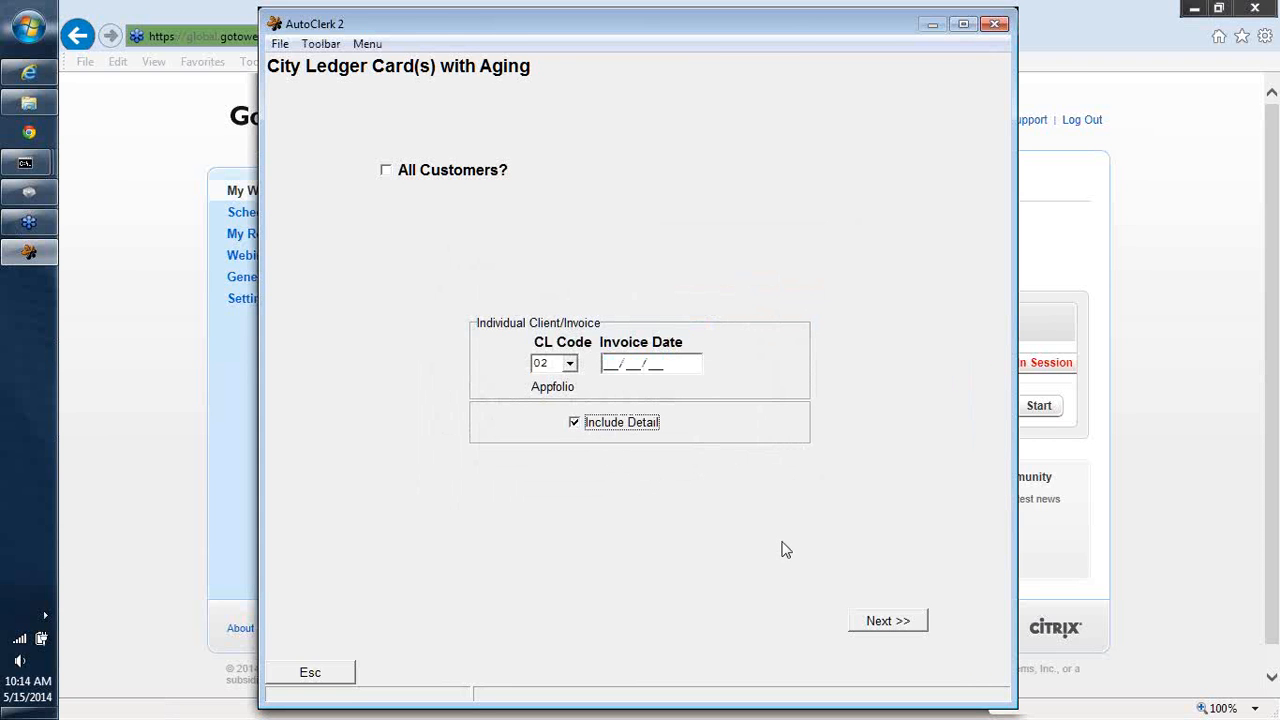
pyautogui.click(890, 622)
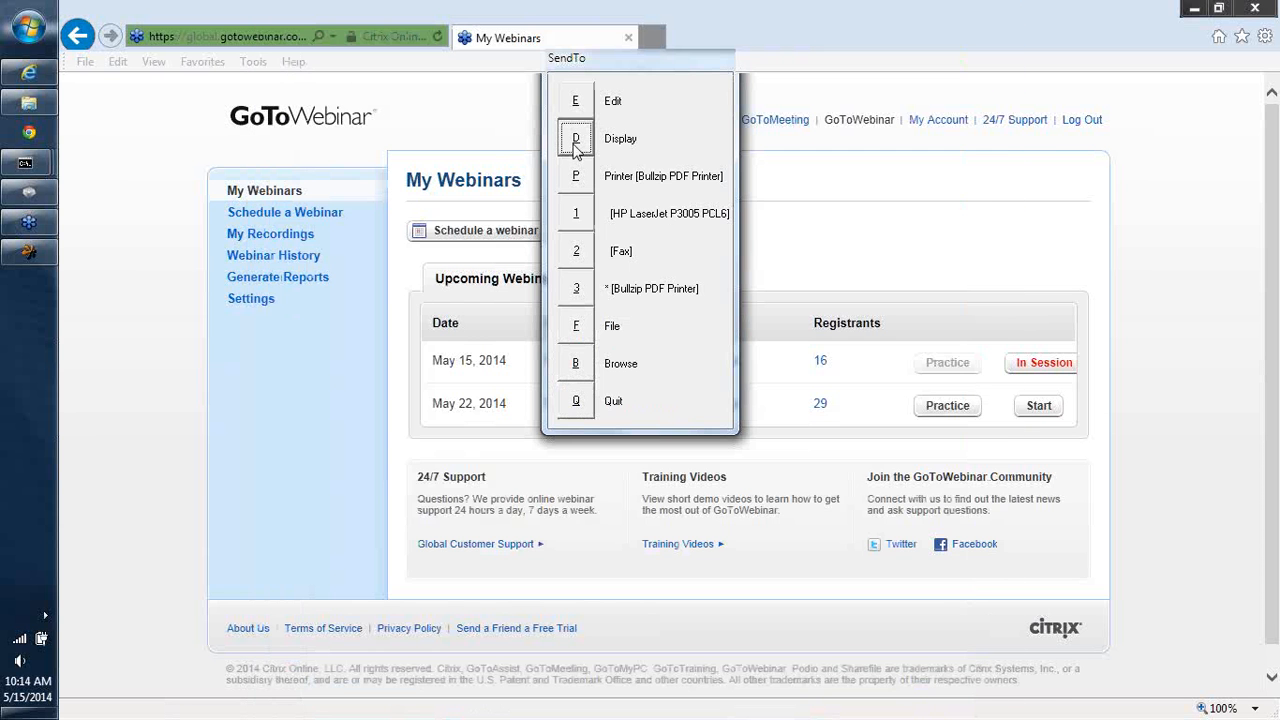
pyautogui.click(573, 148)
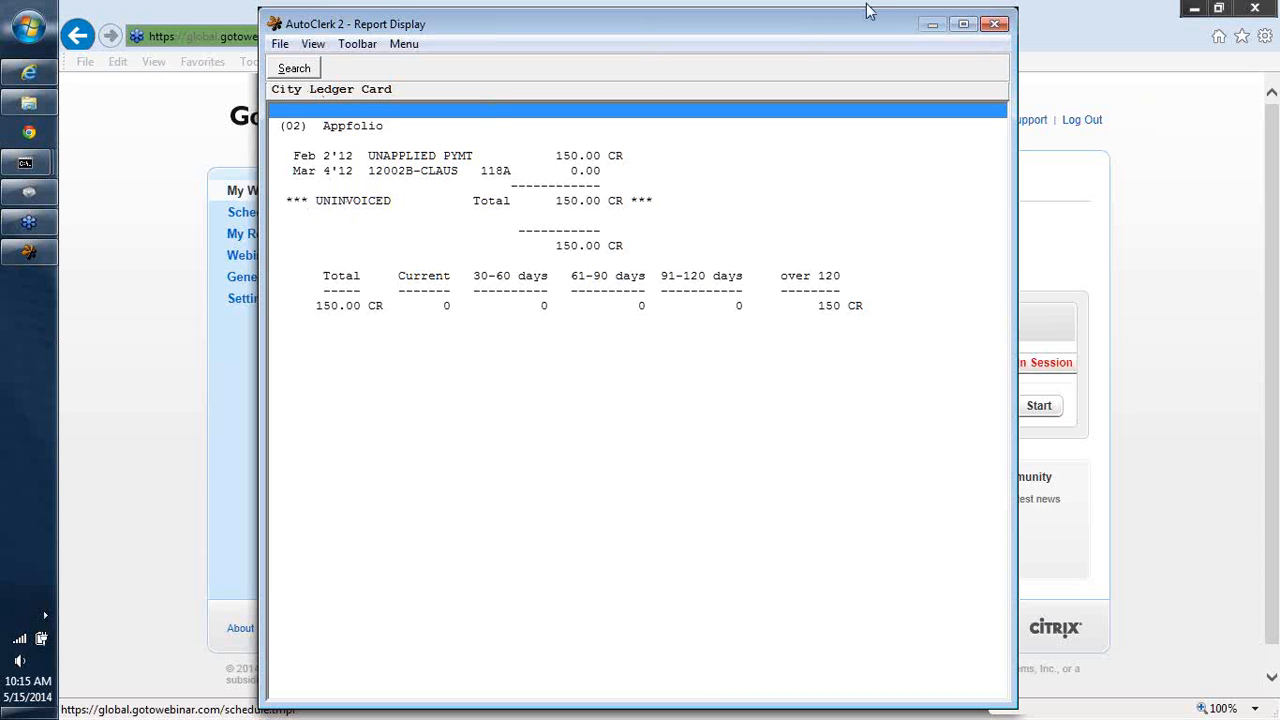
pyautogui.click(997, 20)
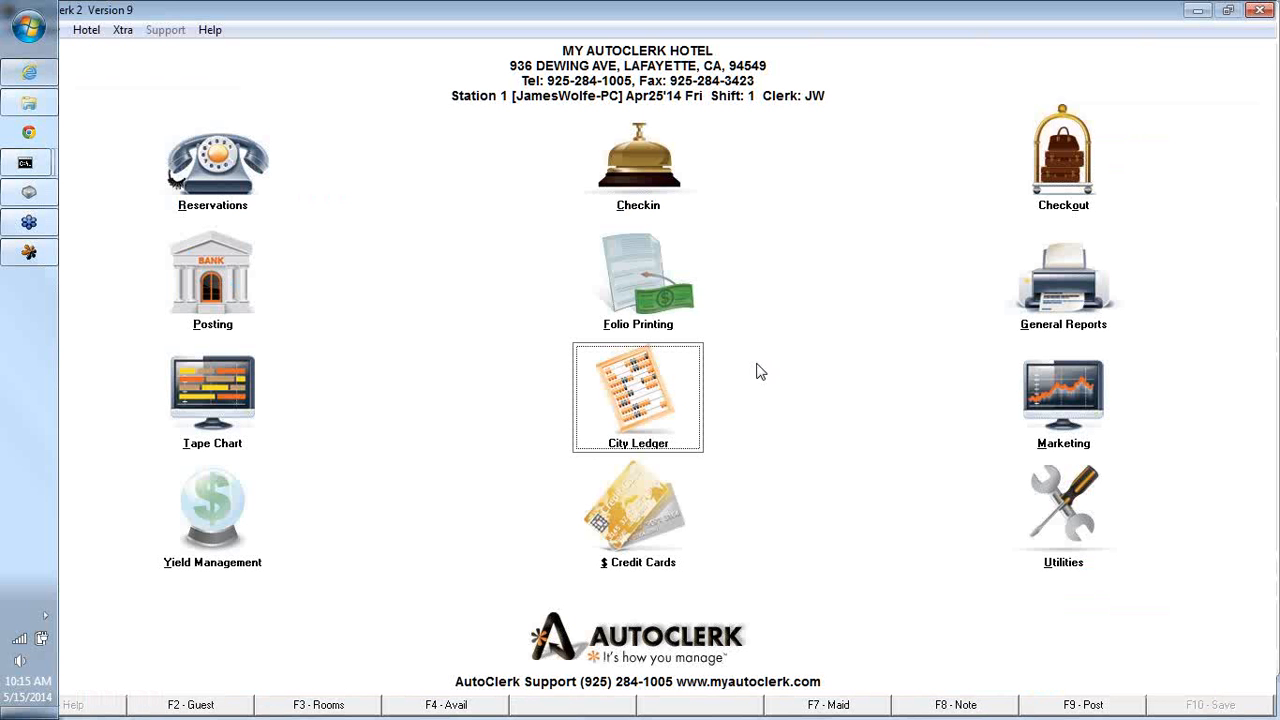
# - Open City Ledger Invoicing with confirmation of each new invoice enabled
pyautogui.click(585, 430)
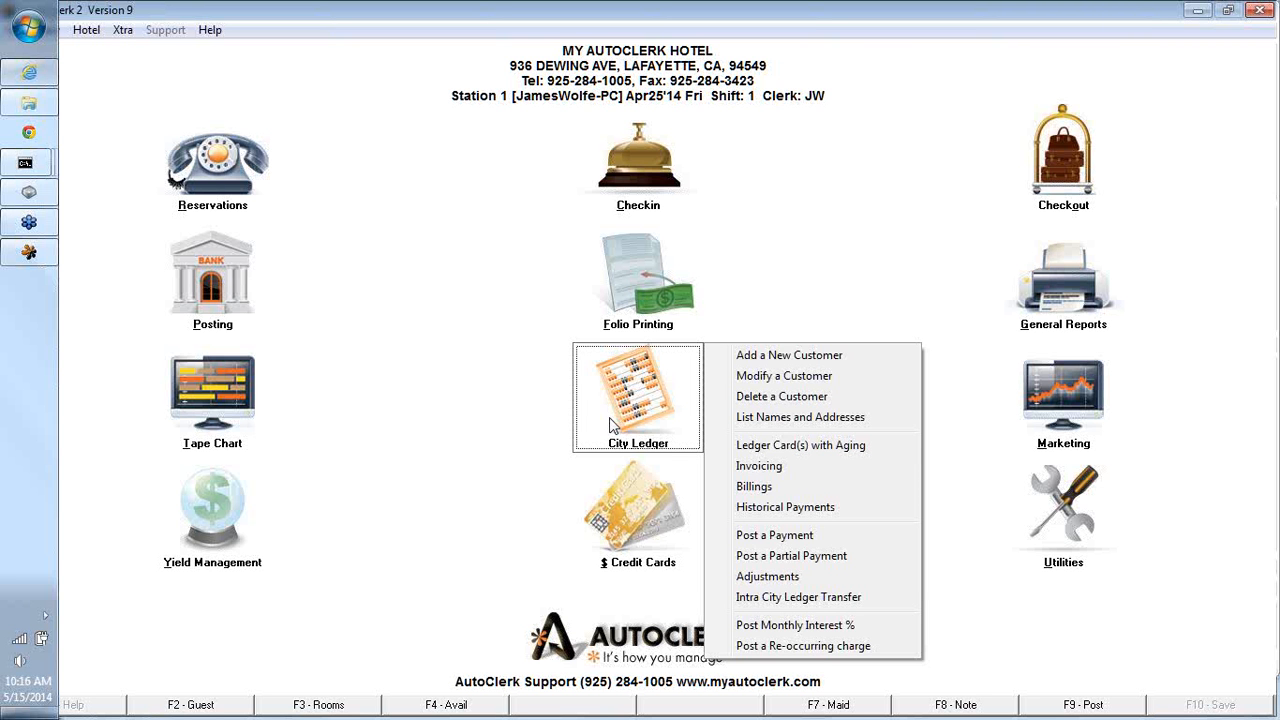
pyautogui.click(746, 467)
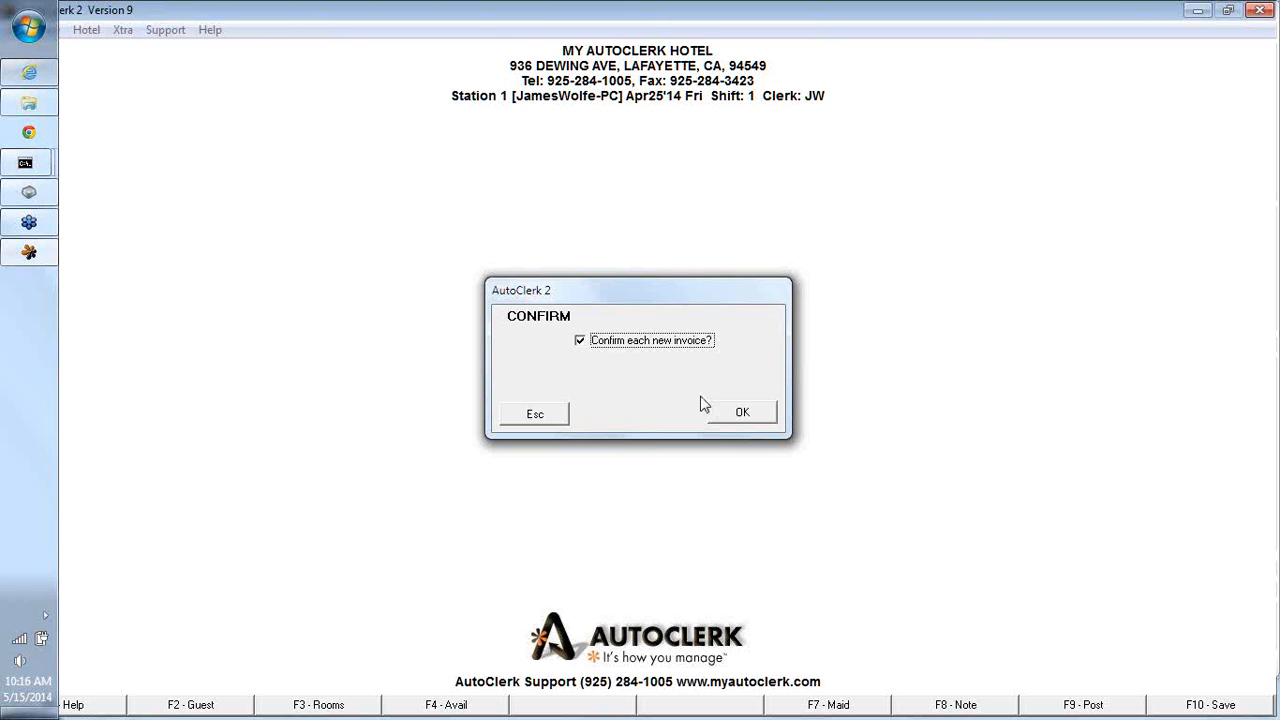
pyautogui.click(741, 416)
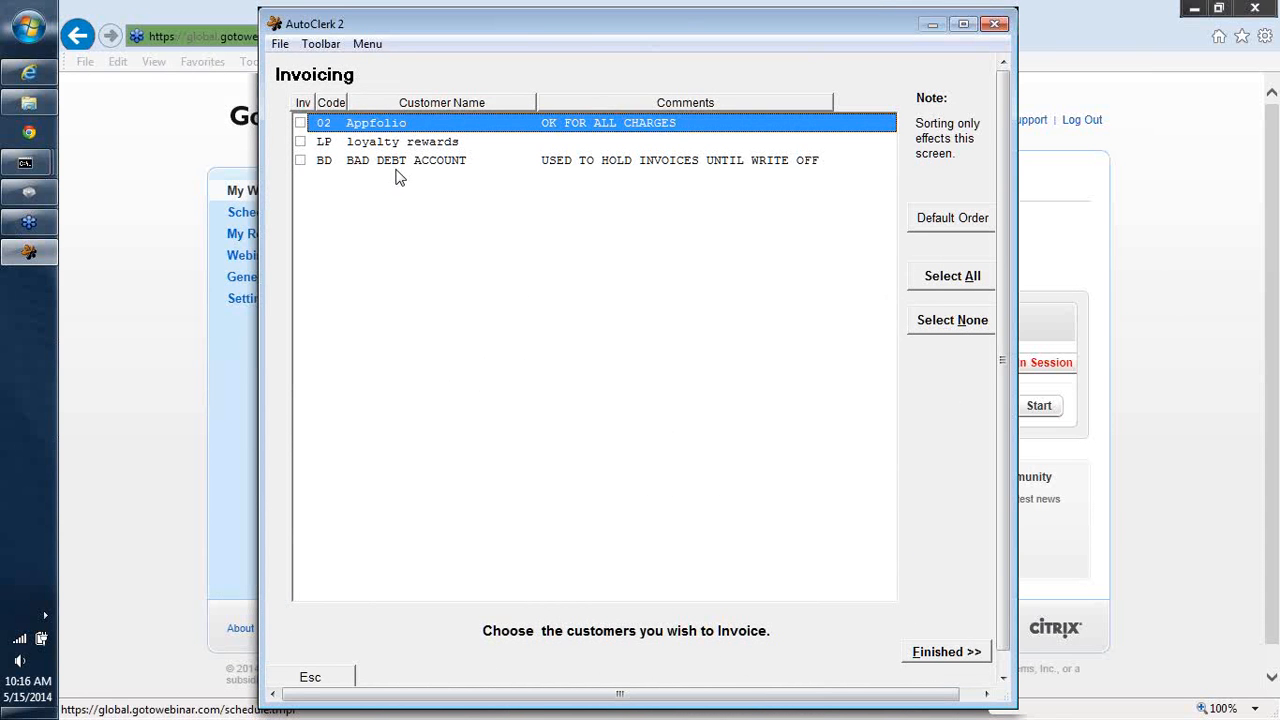
# - Check the loyalty rewards customer, then select all customers and clear the selection again
pyautogui.click(300, 142)
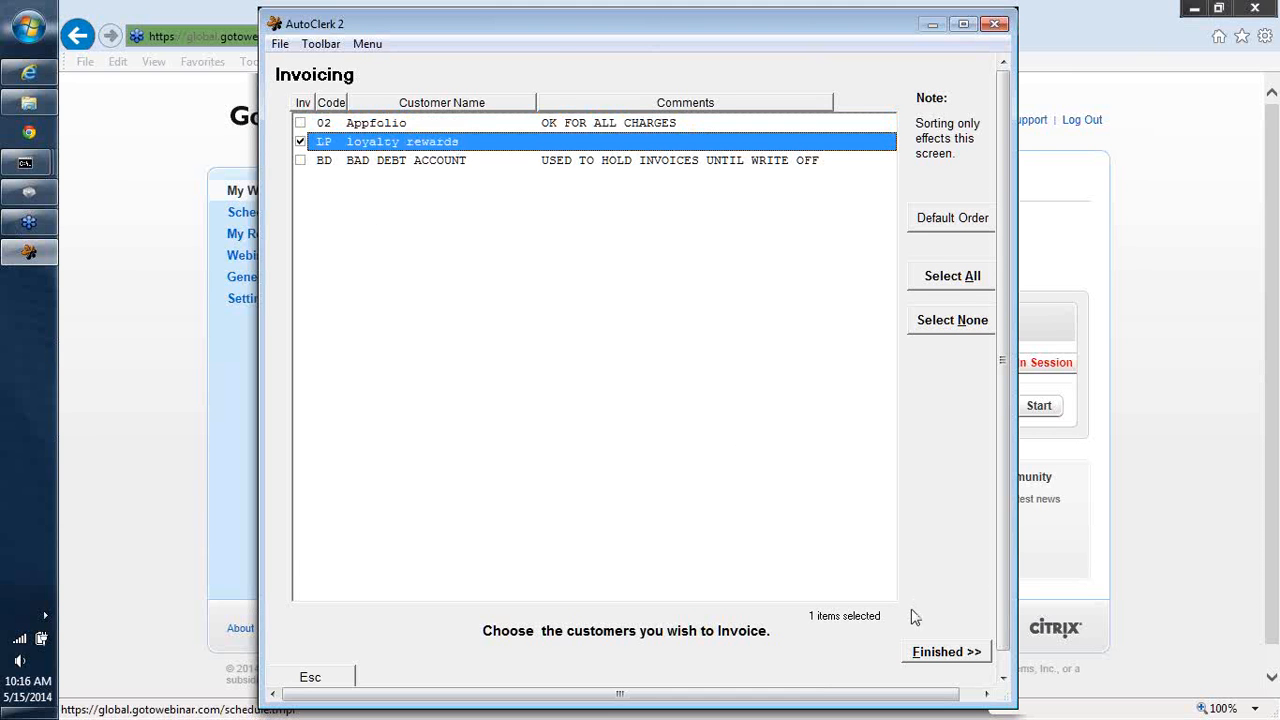
pyautogui.click(953, 278)
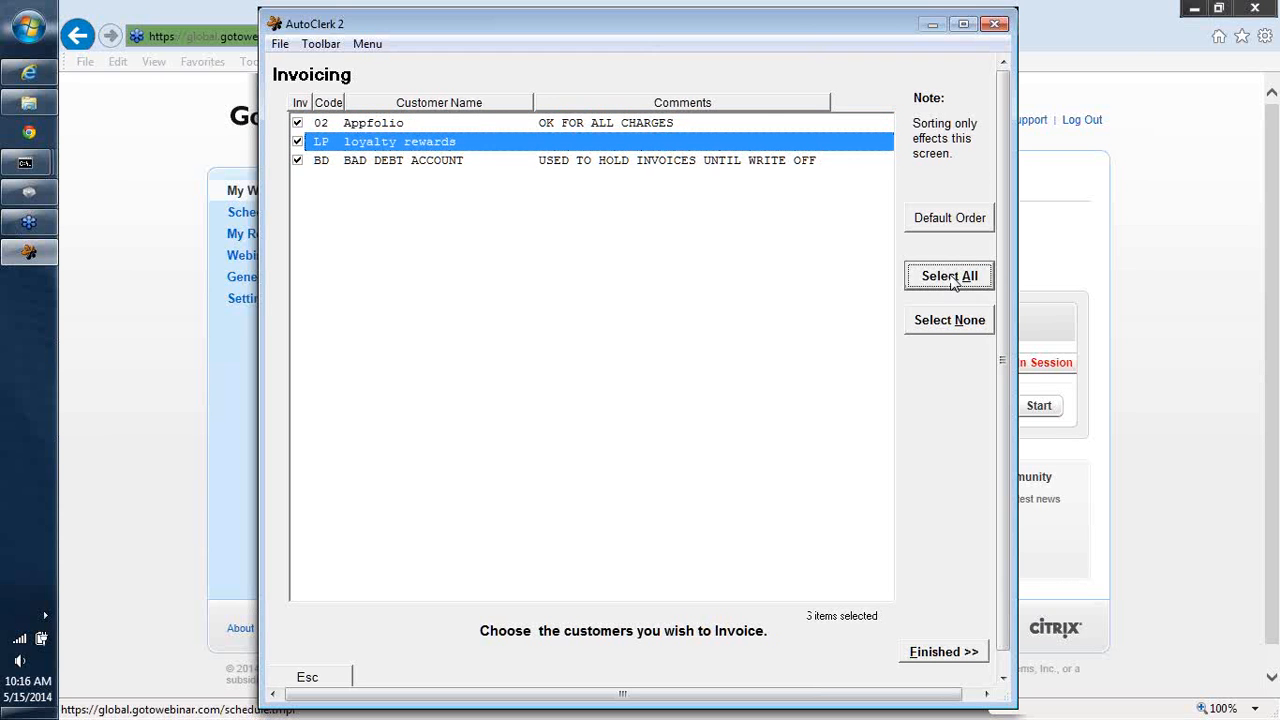
pyautogui.click(930, 330)
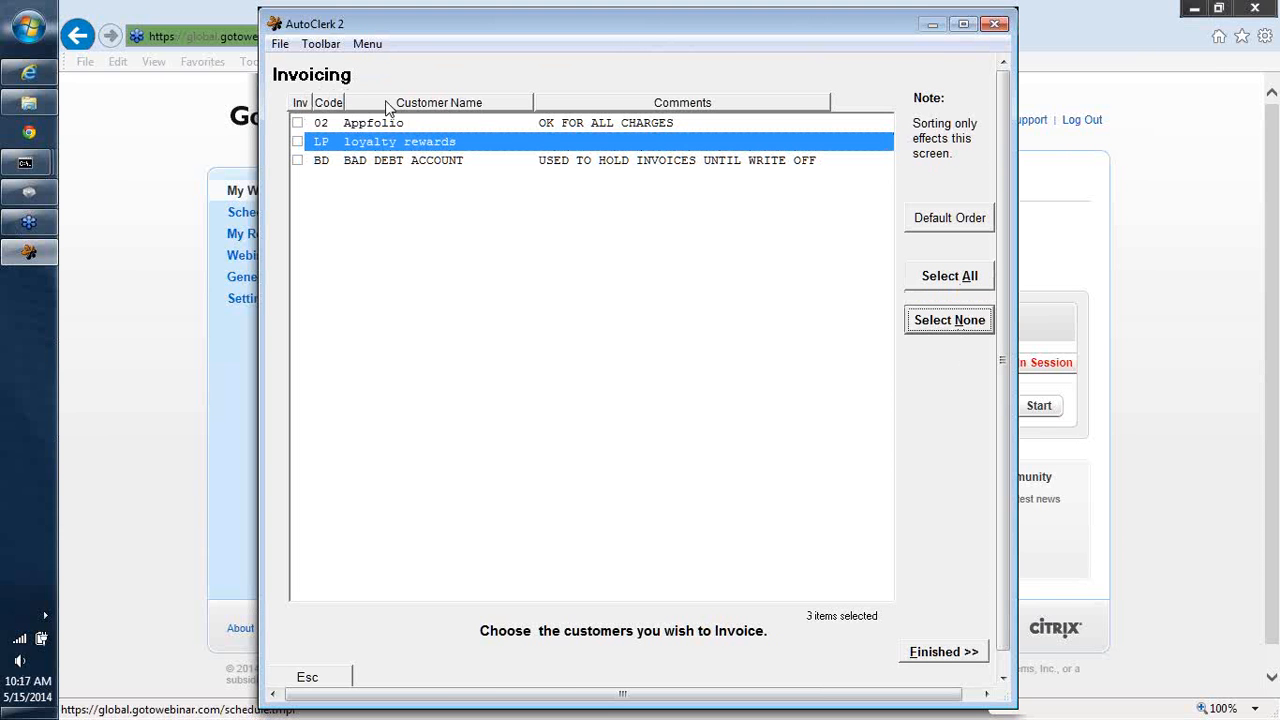
# - Sort the invoicing customer list by the Inv, Code, Customer Name and Comments columns in turn
pyautogui.click(299, 104)
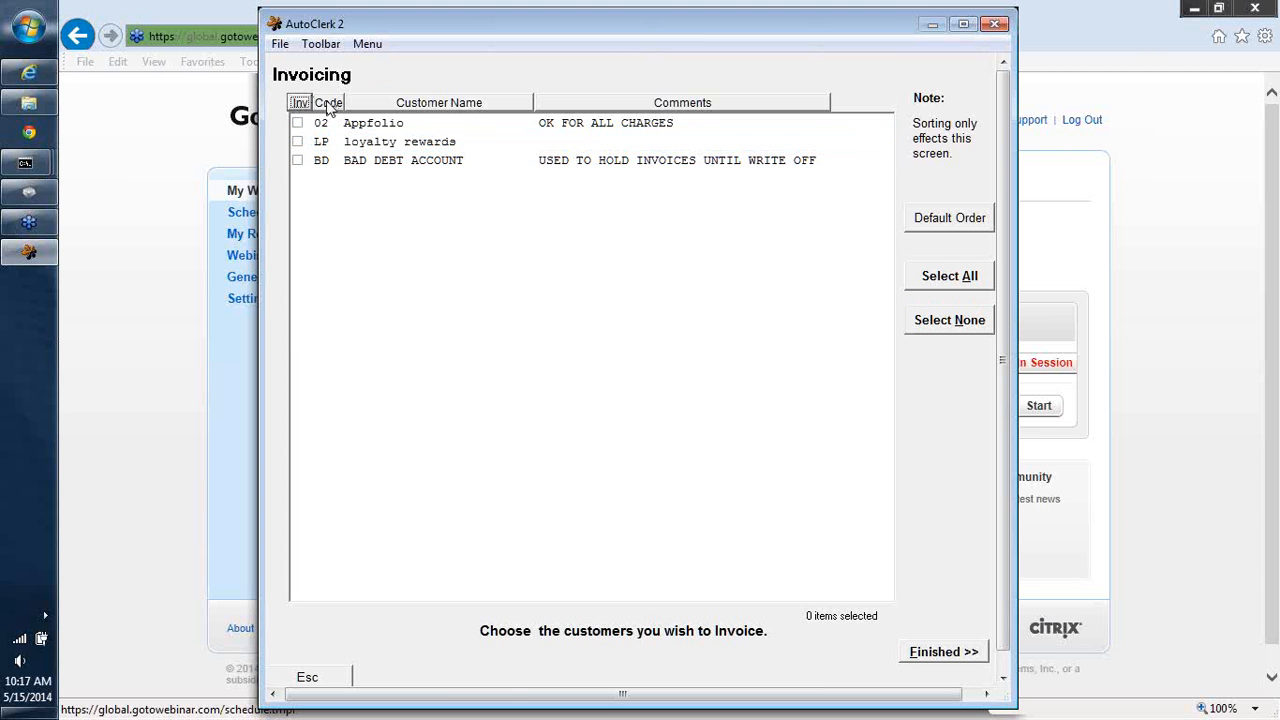
pyautogui.click(327, 104)
pyautogui.click(400, 105)
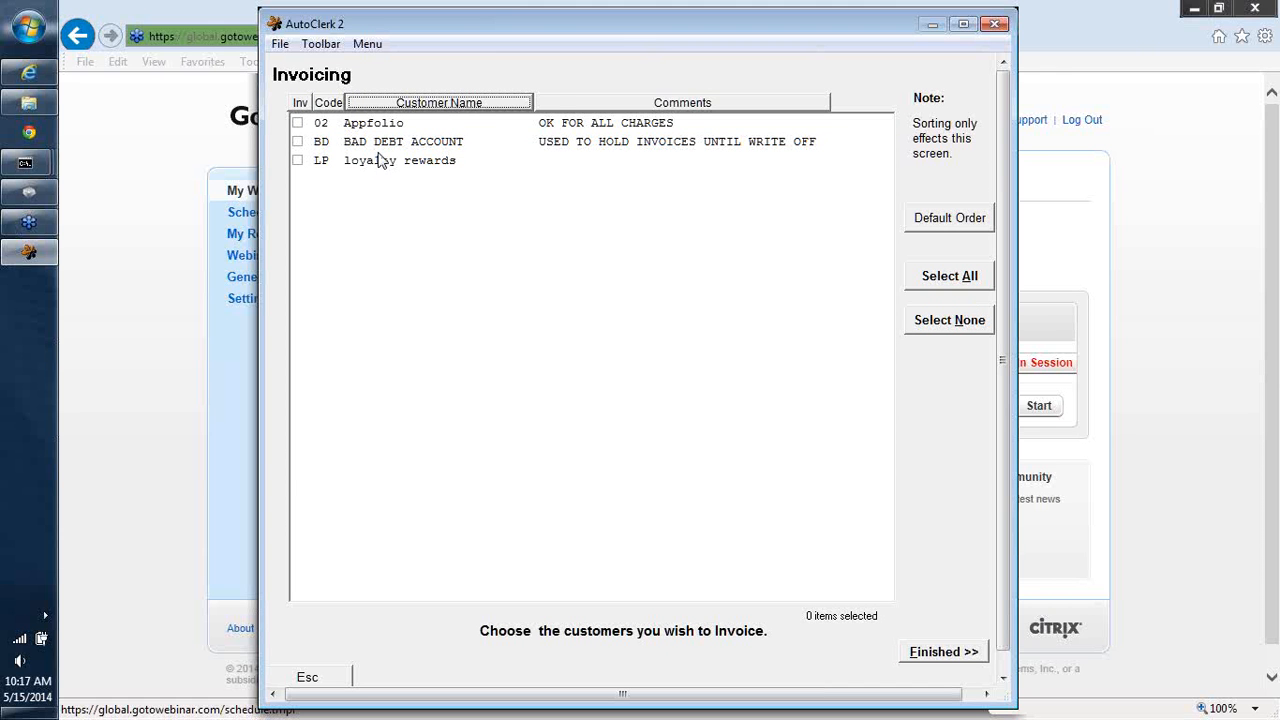
pyautogui.click(555, 108)
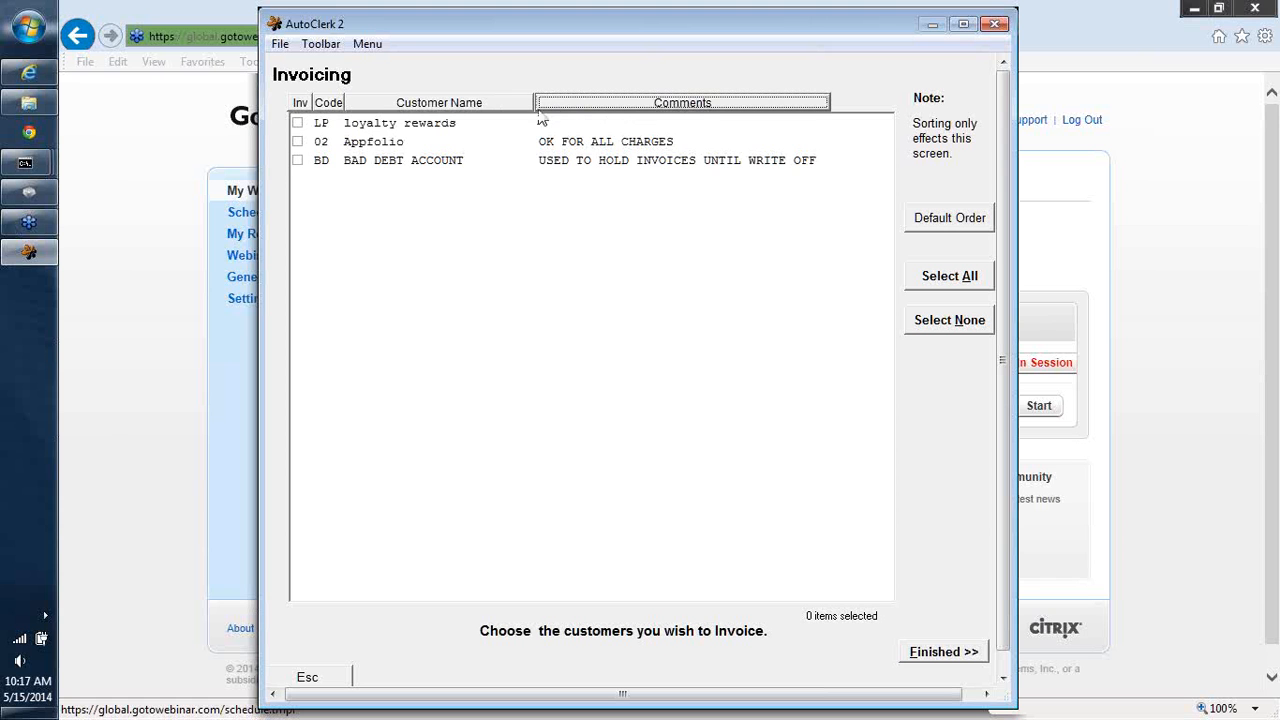
# - Invoice the loyalty rewards customer, saving the invoice as a PDF through the Bullzip PDF Printer, then close the opened PDF
pyautogui.click(298, 104)
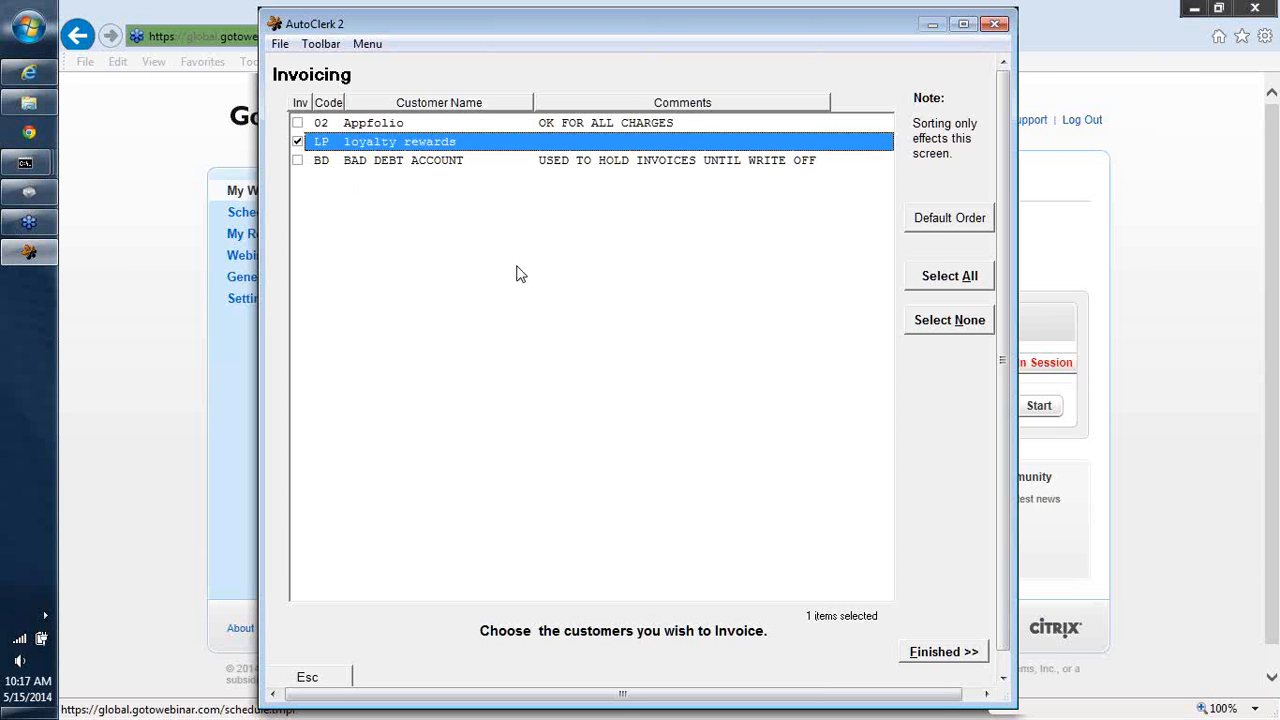
pyautogui.click(942, 652)
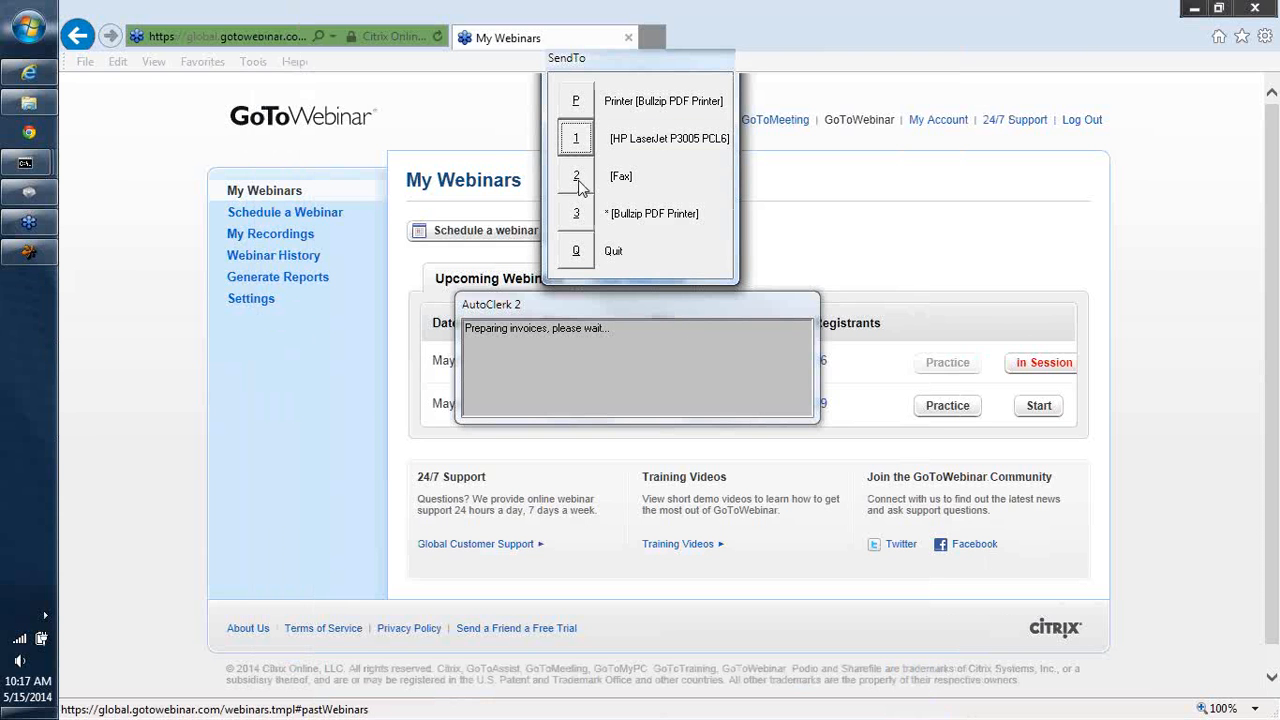
pyautogui.click(575, 103)
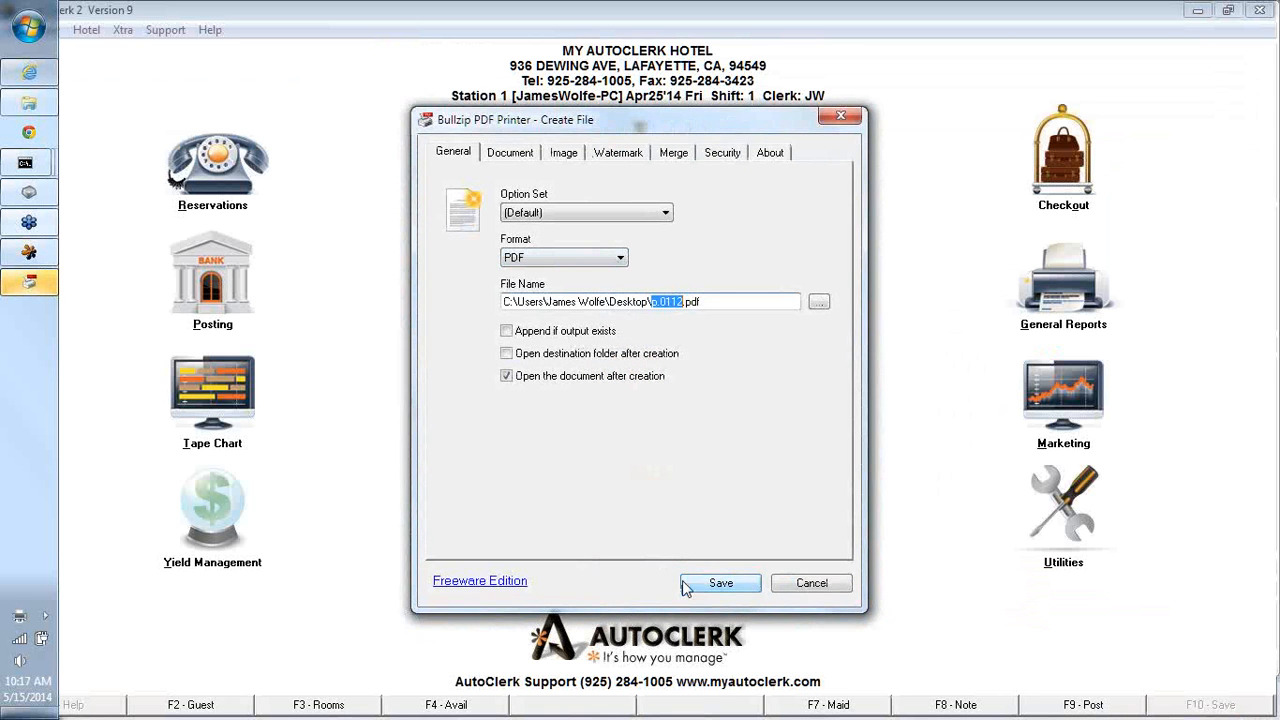
pyautogui.click(716, 584)
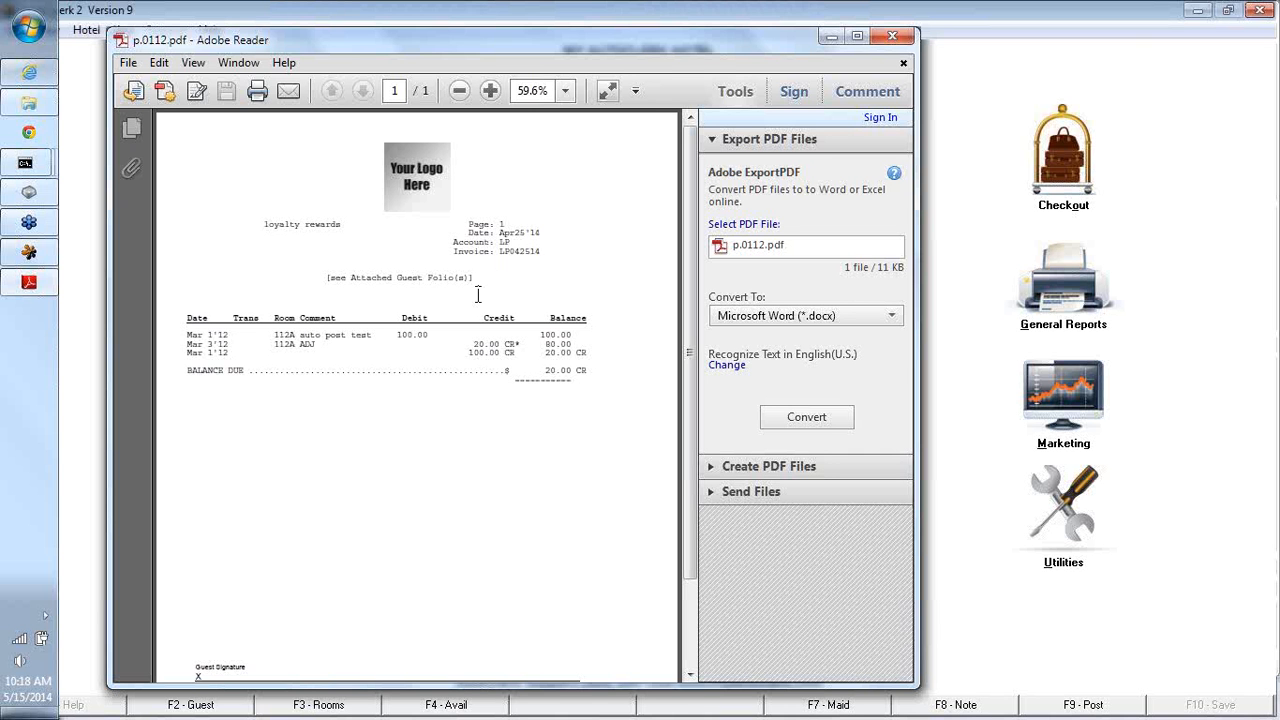
pyautogui.click(903, 38)
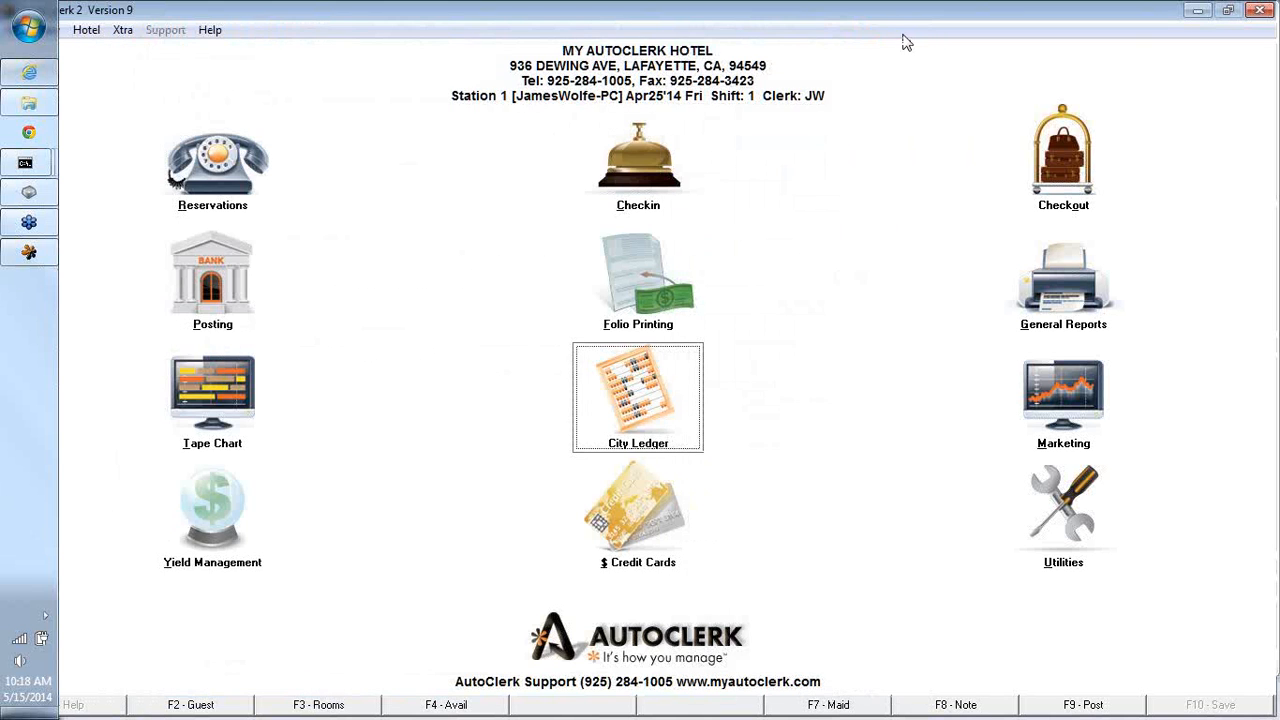
# - Reopen City Ledger Invoicing with confirmation of each new invoice turned off
pyautogui.click(651, 394)
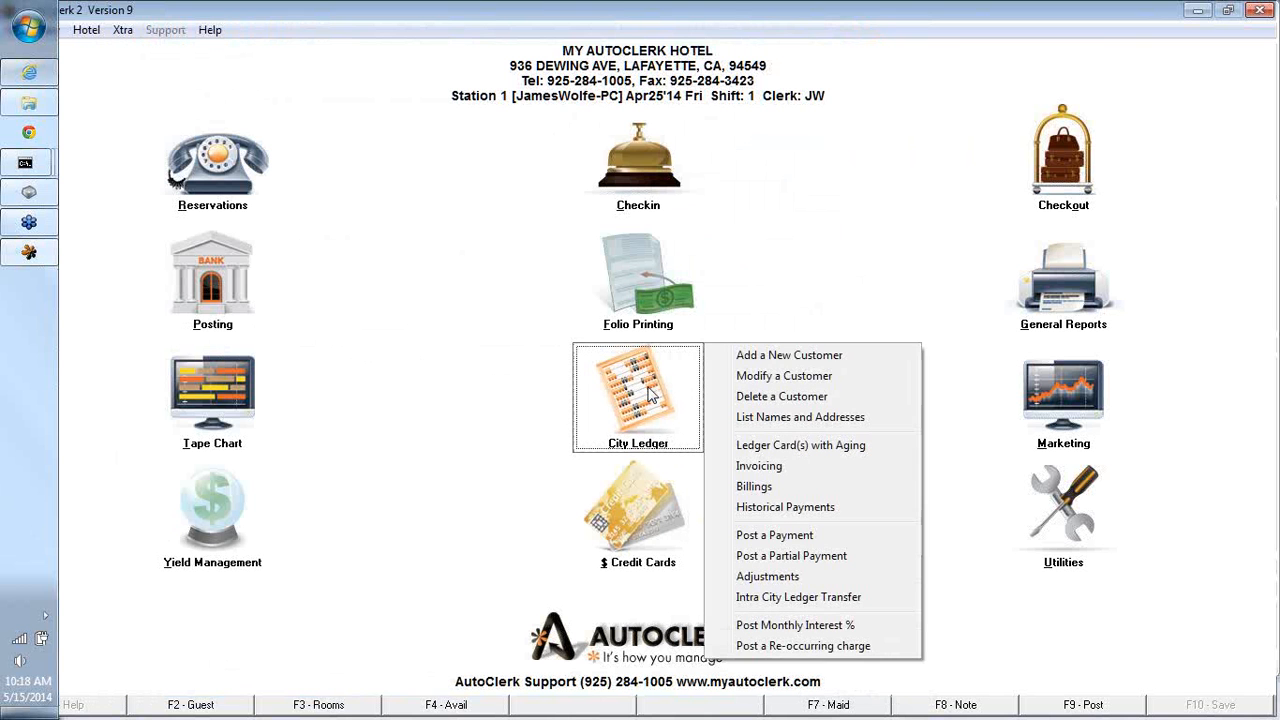
pyautogui.click(745, 475)
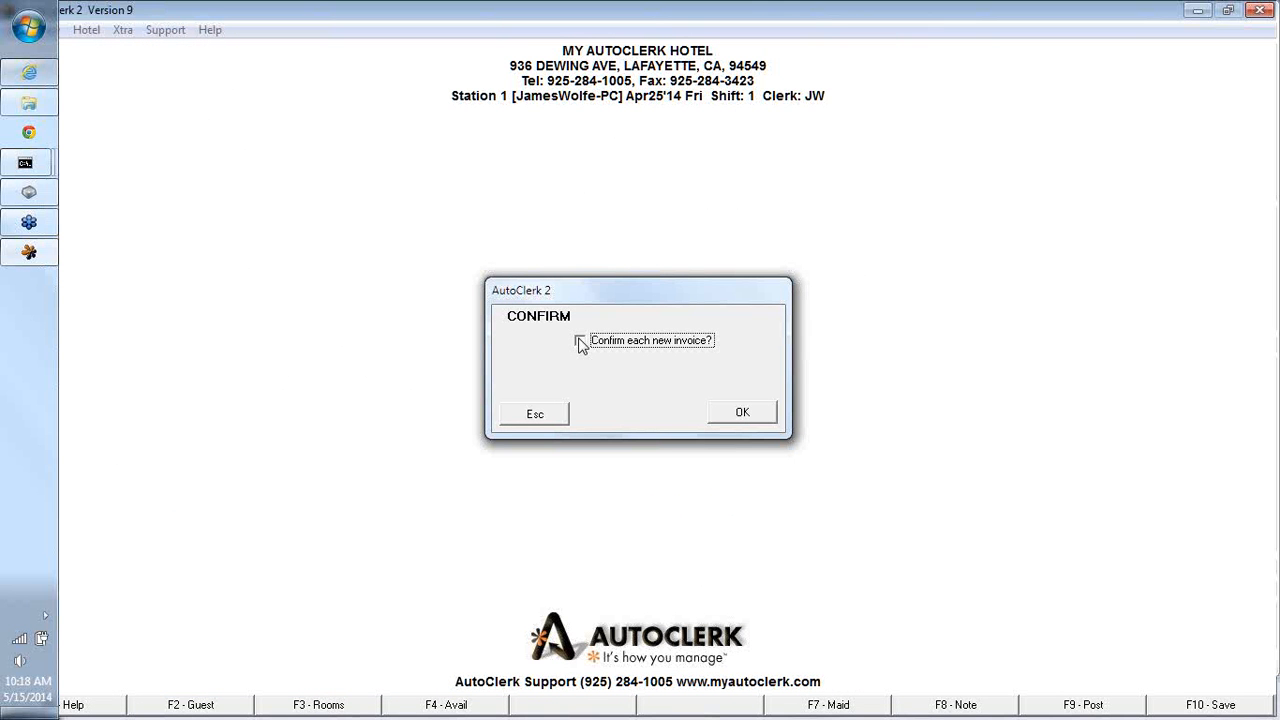
pyautogui.click(726, 414)
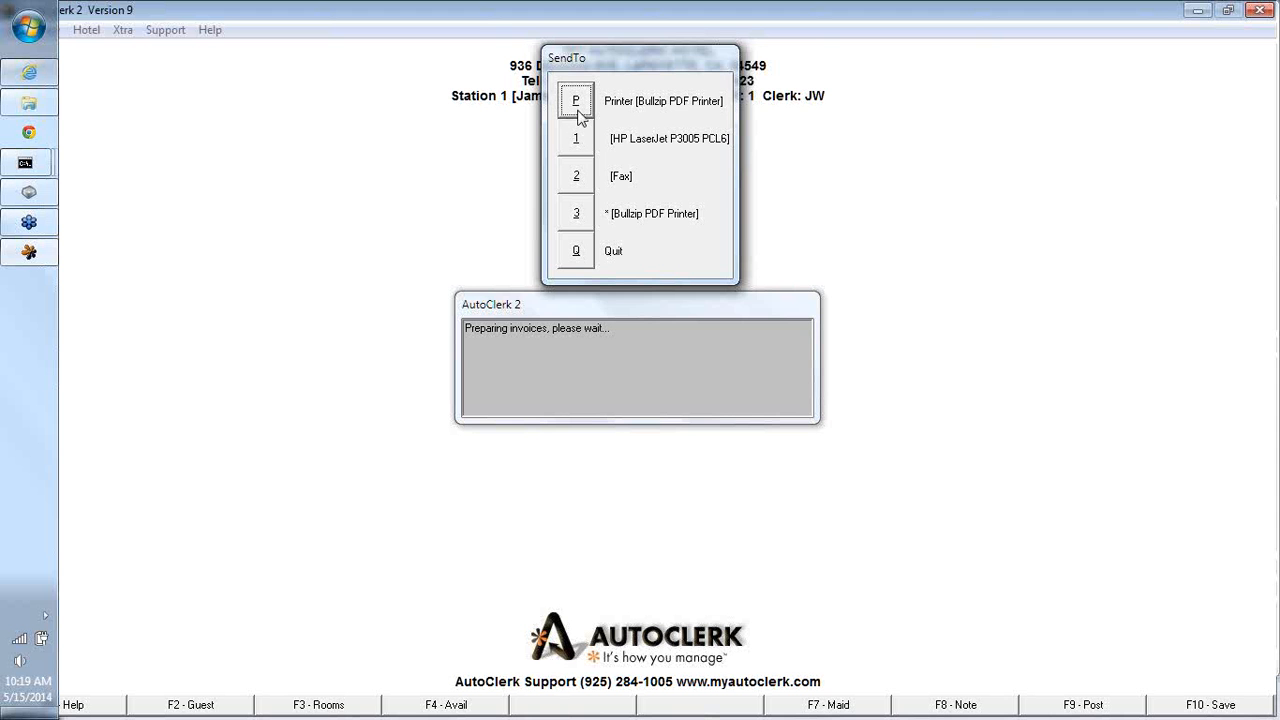
# - Send the invoices to the Bullzip PDF Printer, saving each PDF file and closing it once it opens
pyautogui.click(577, 108)
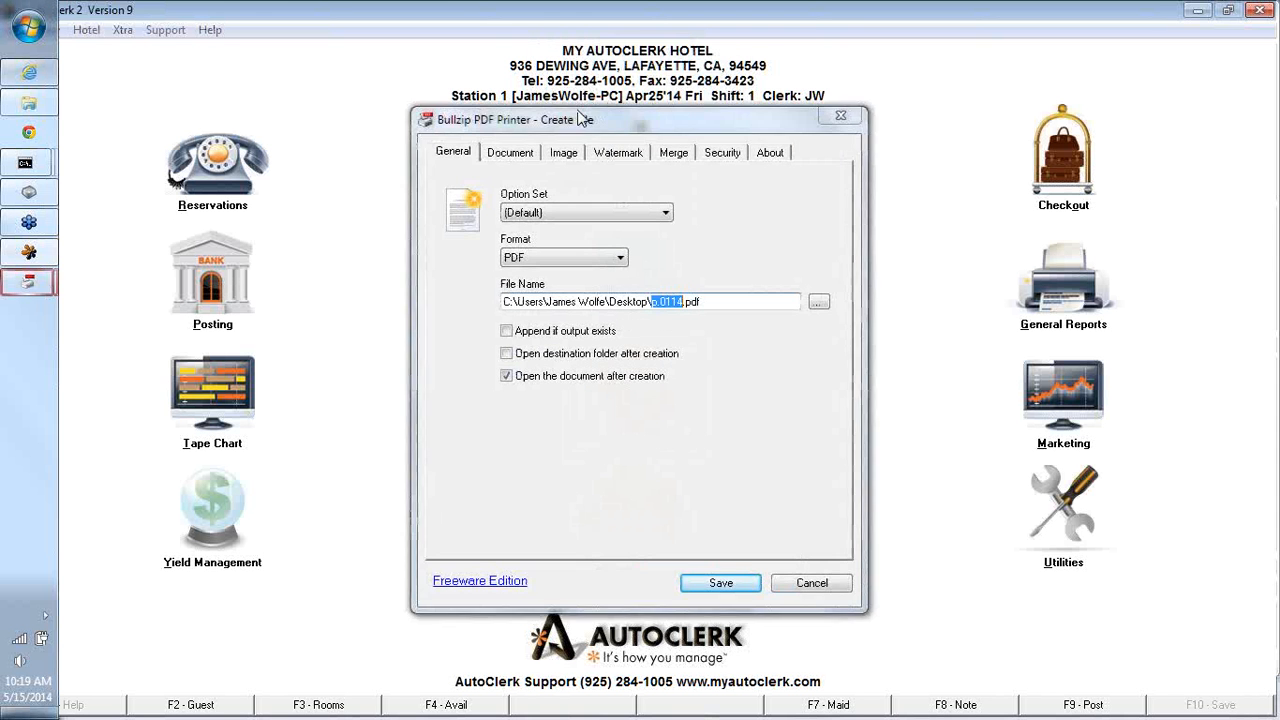
pyautogui.click(703, 584)
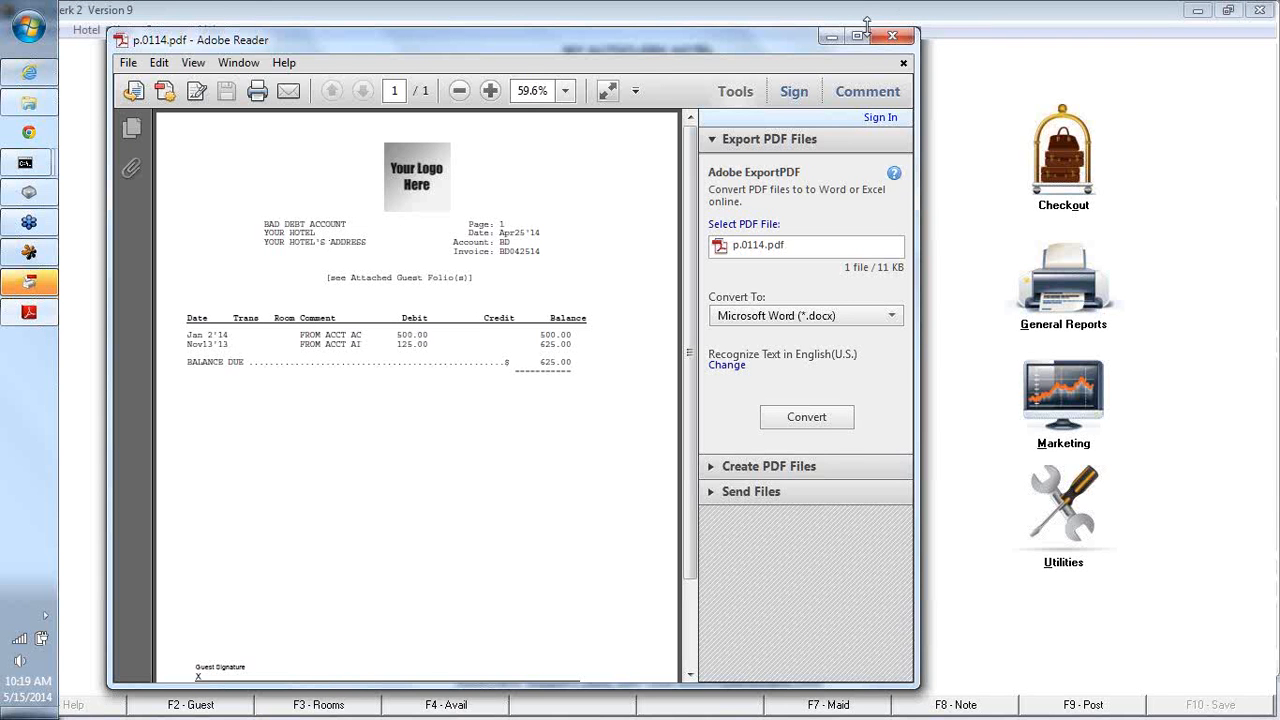
pyautogui.click(893, 38)
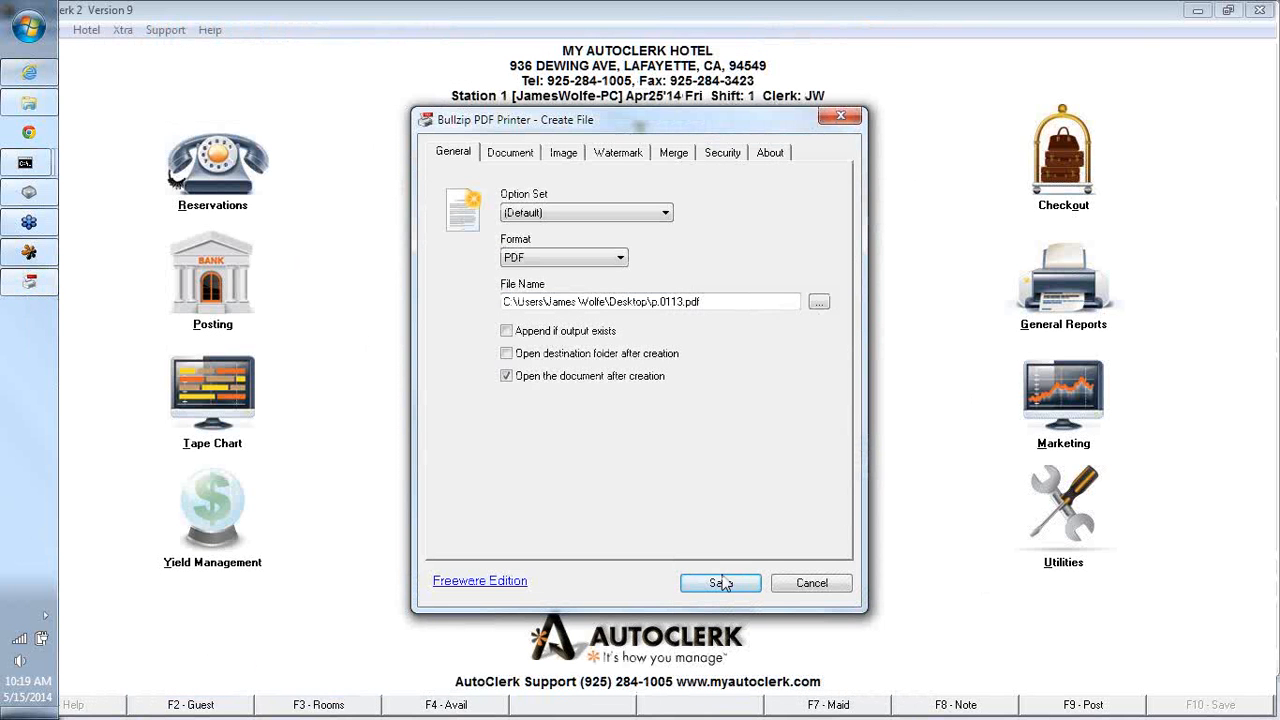
pyautogui.click(731, 582)
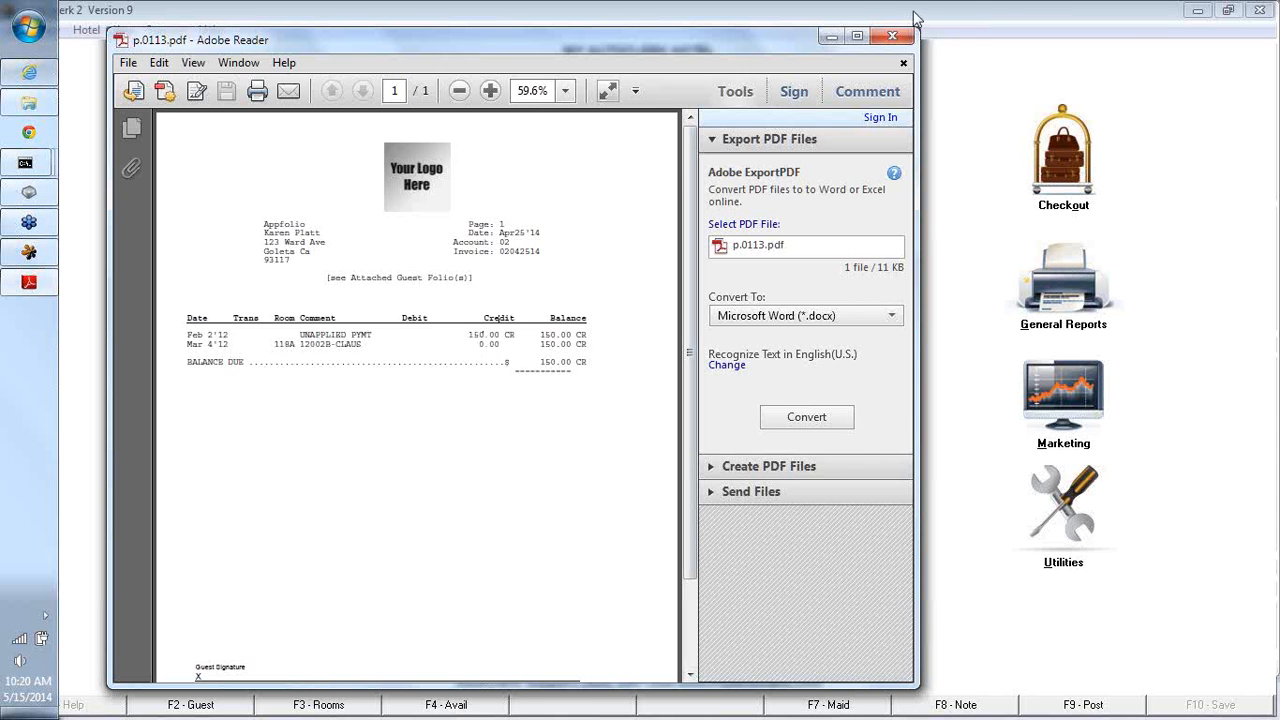
pyautogui.click(888, 37)
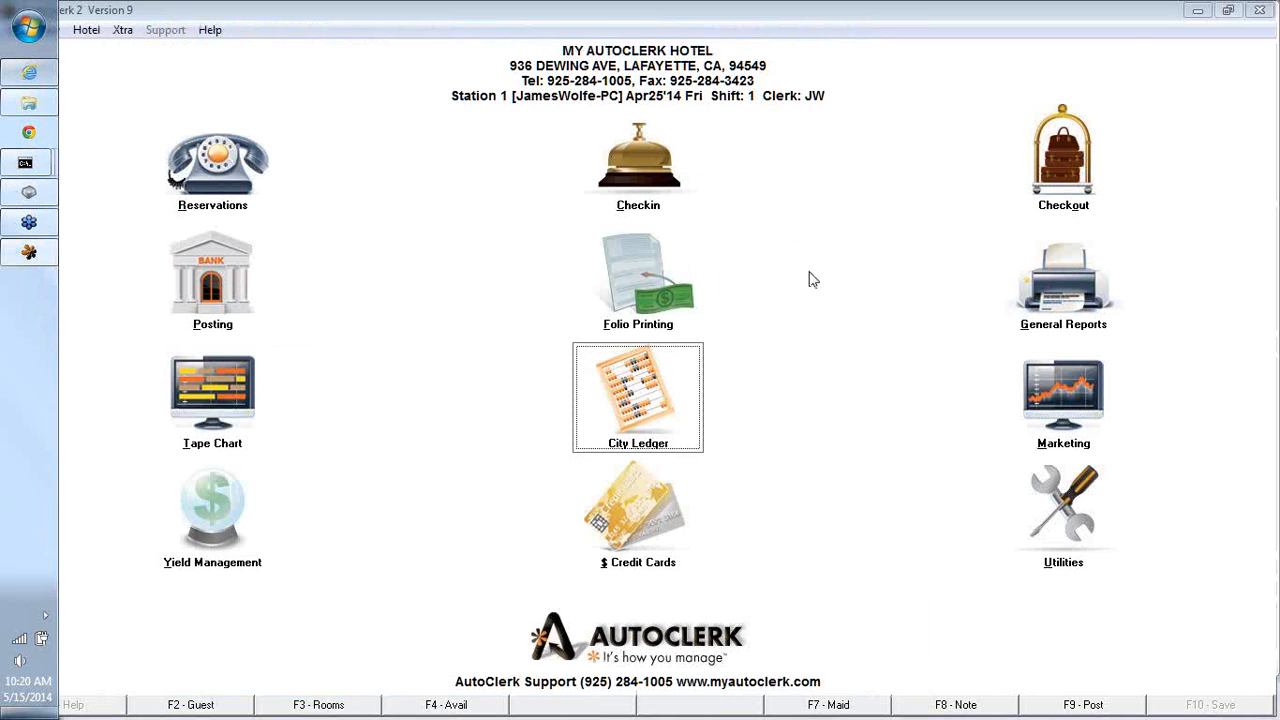
# - Display the City Ledger historical payments for customer BV
pyautogui.click(663, 411)
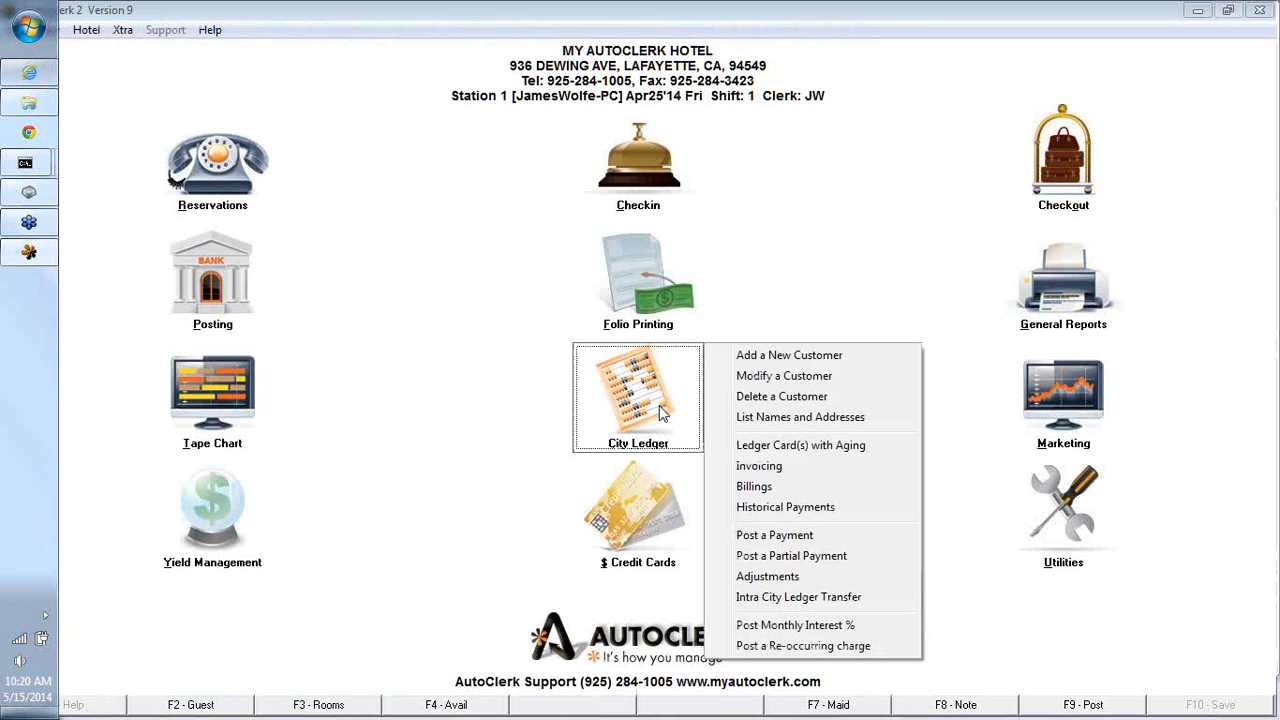
pyautogui.click(772, 510)
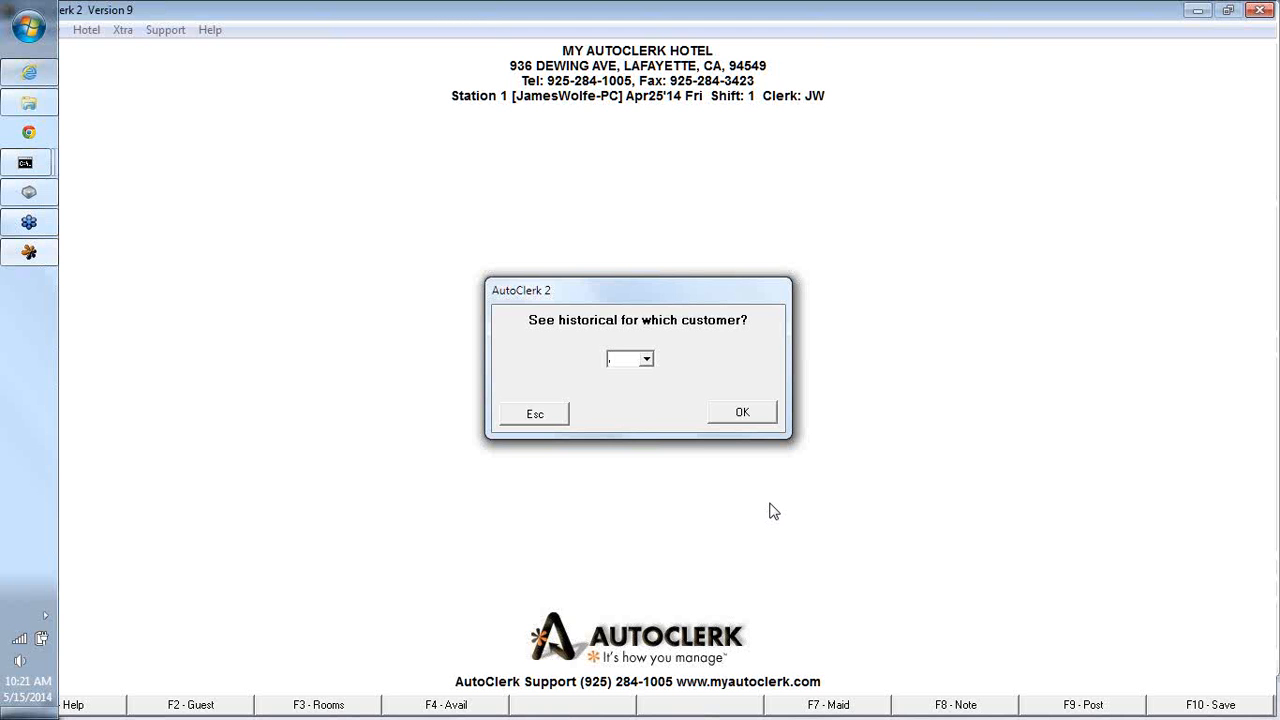
pyautogui.click(647, 359)
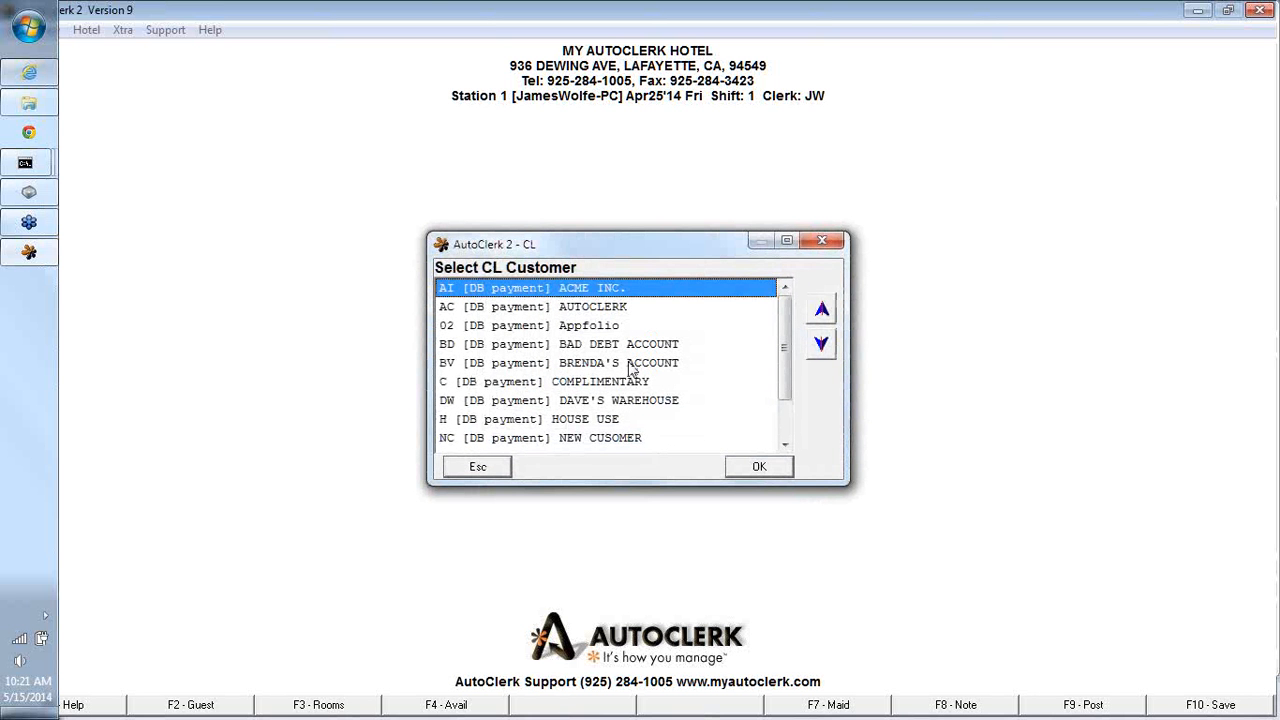
pyautogui.click(631, 364)
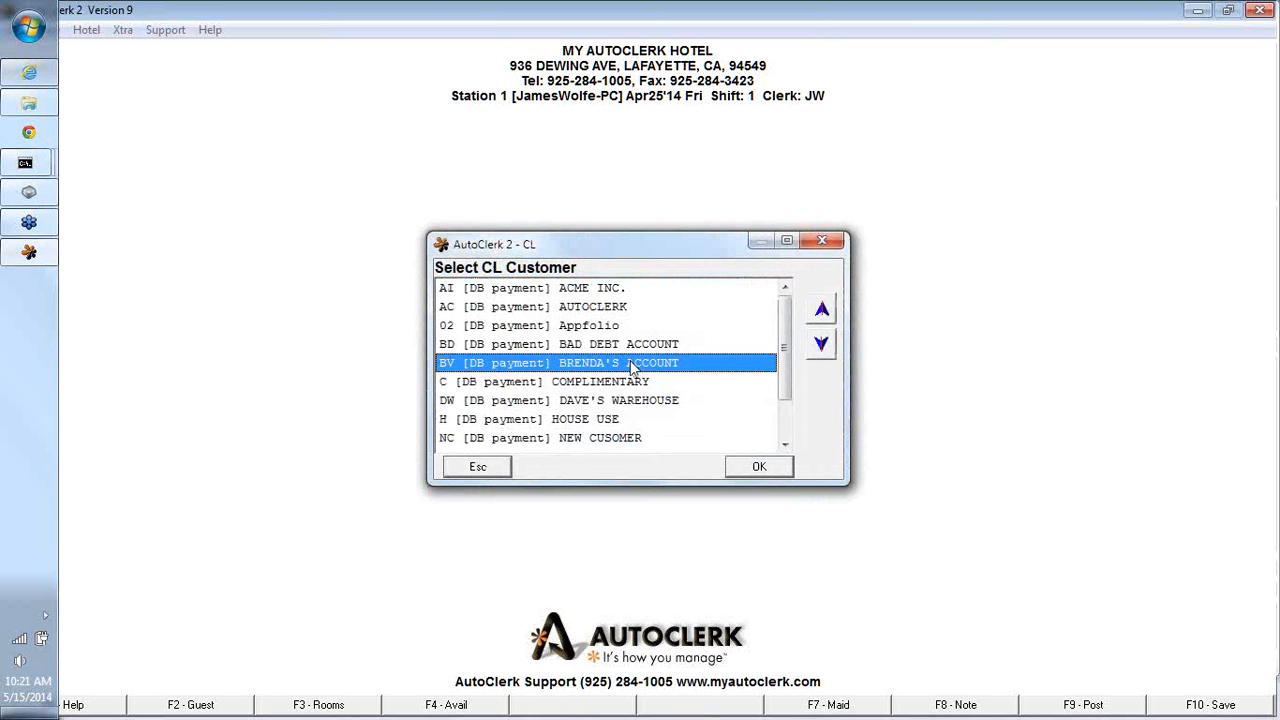
pyautogui.click(766, 477)
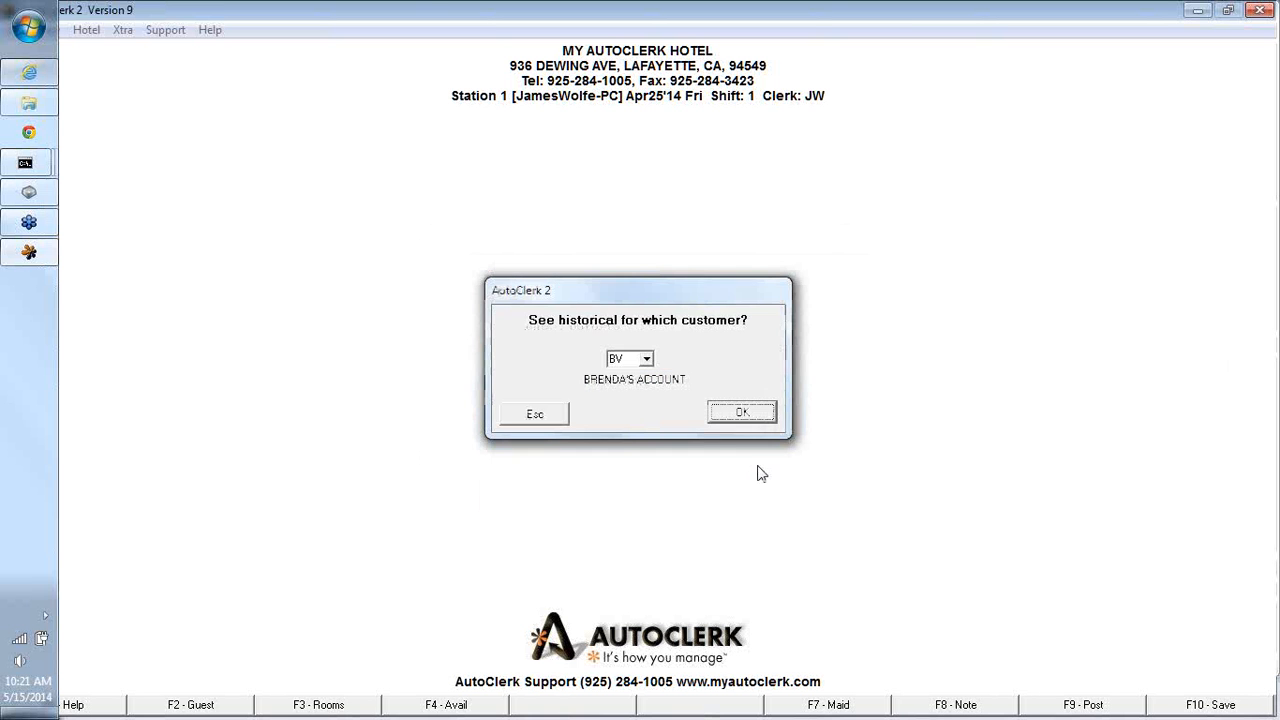
pyautogui.click(745, 415)
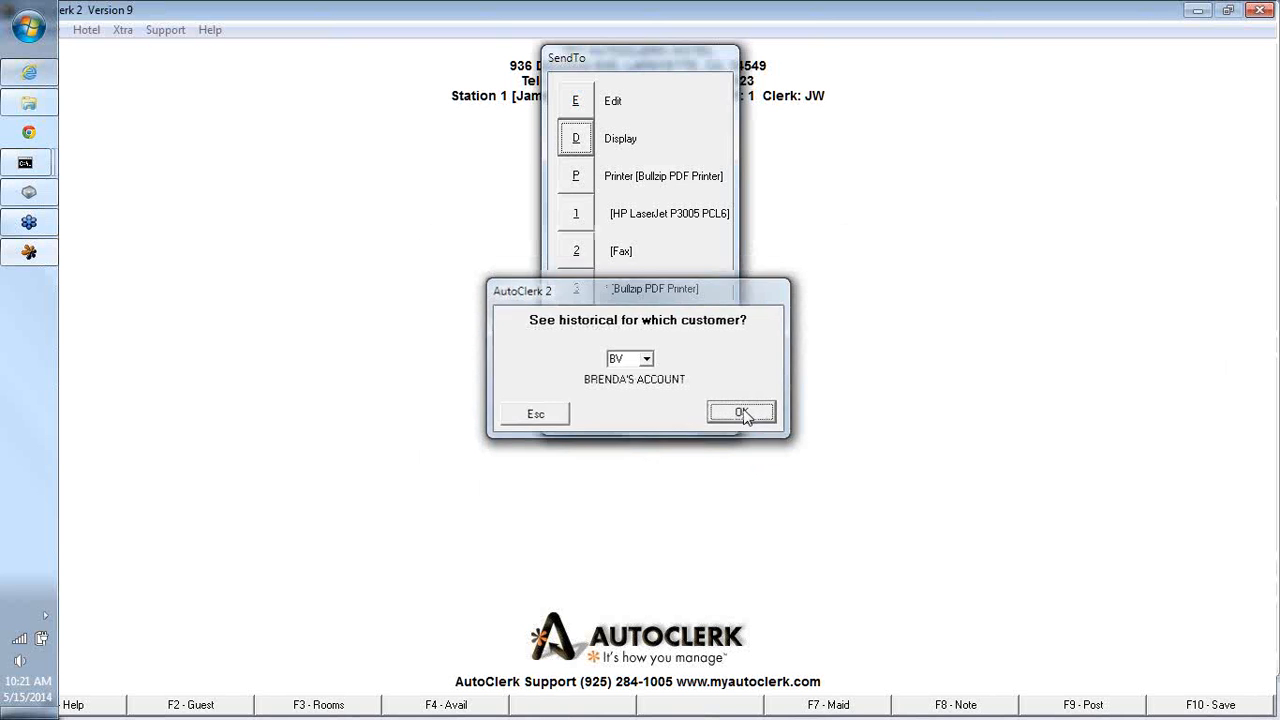
pyautogui.click(578, 141)
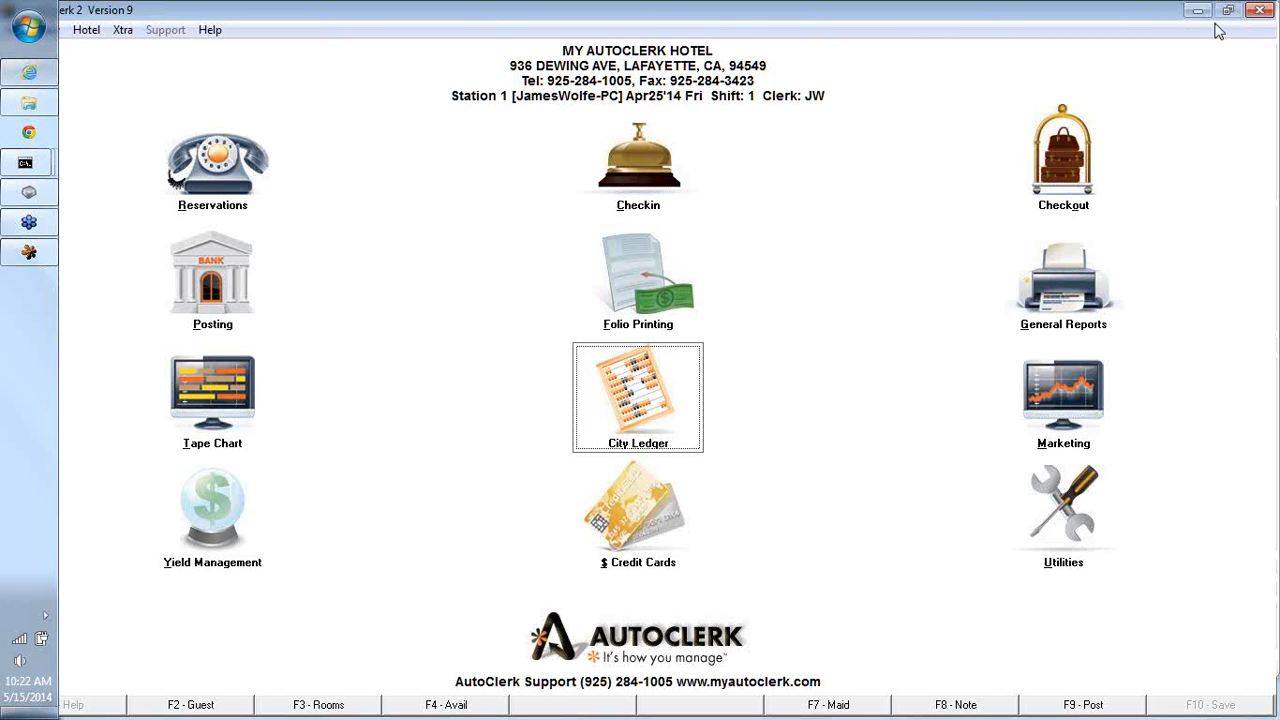
# - Open the Historical Data utility for the month MAR12
pyautogui.click(1025, 432)
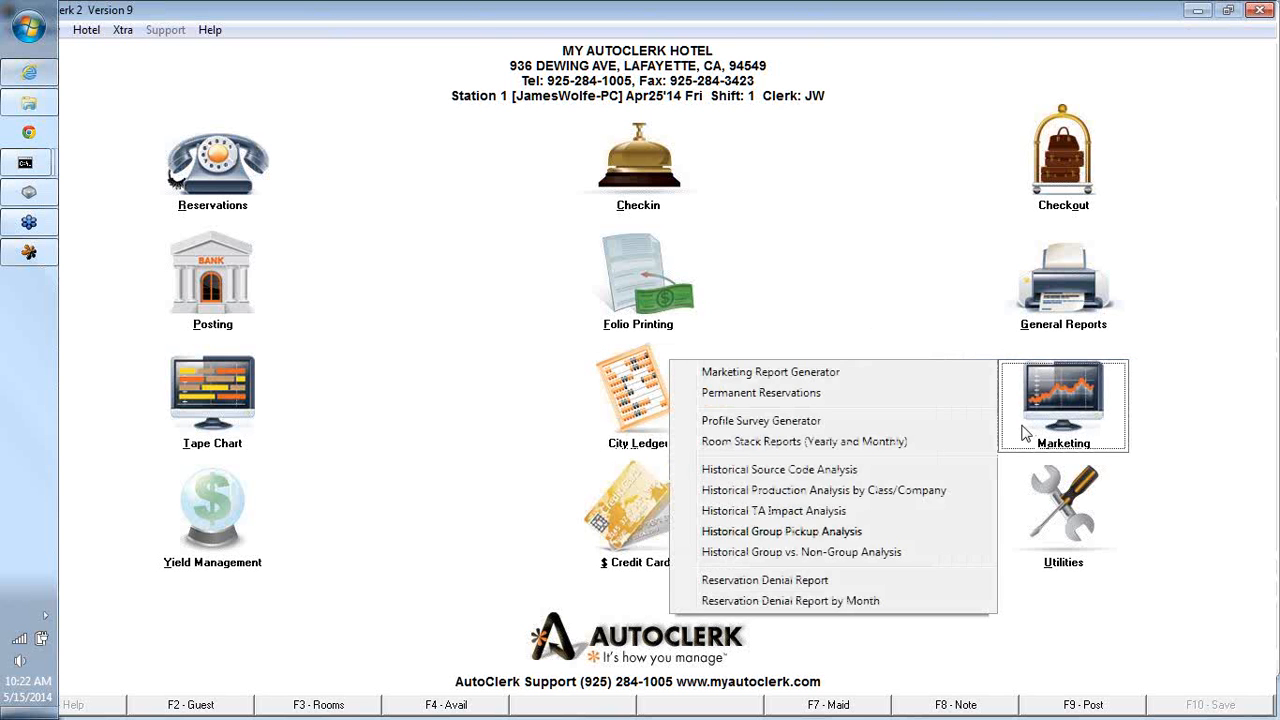
pyautogui.click(1020, 535)
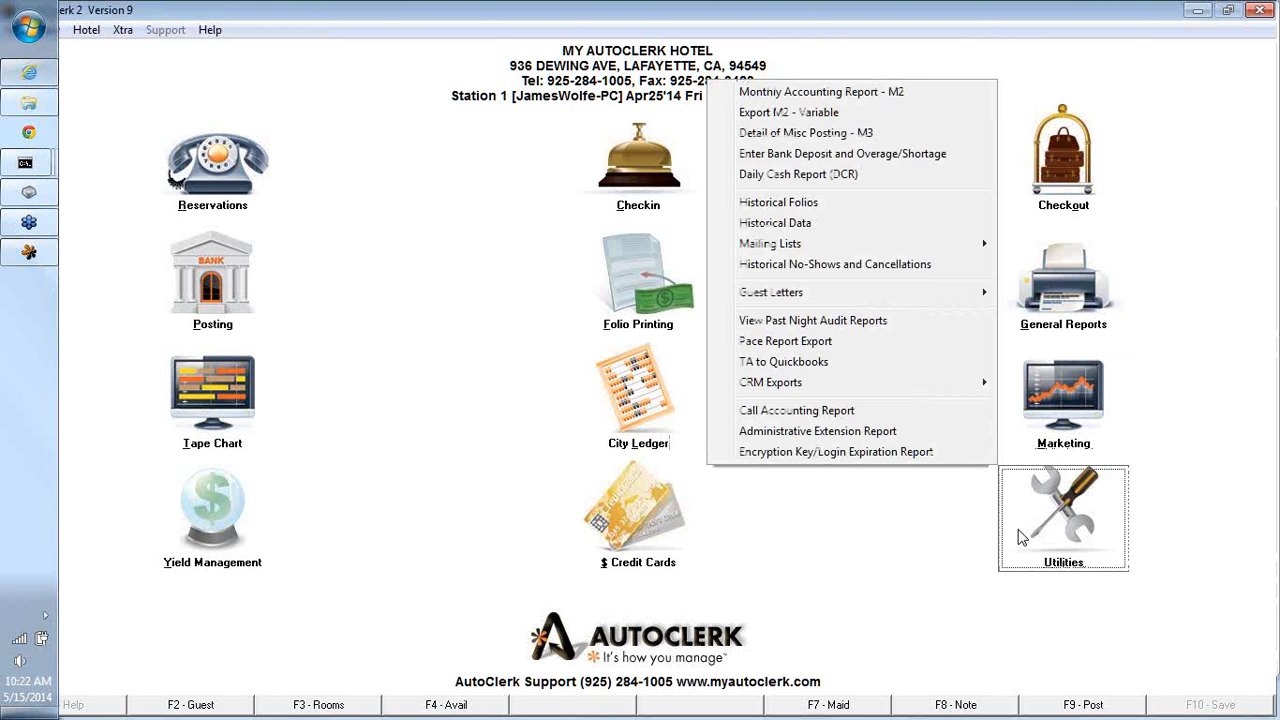
pyautogui.click(768, 228)
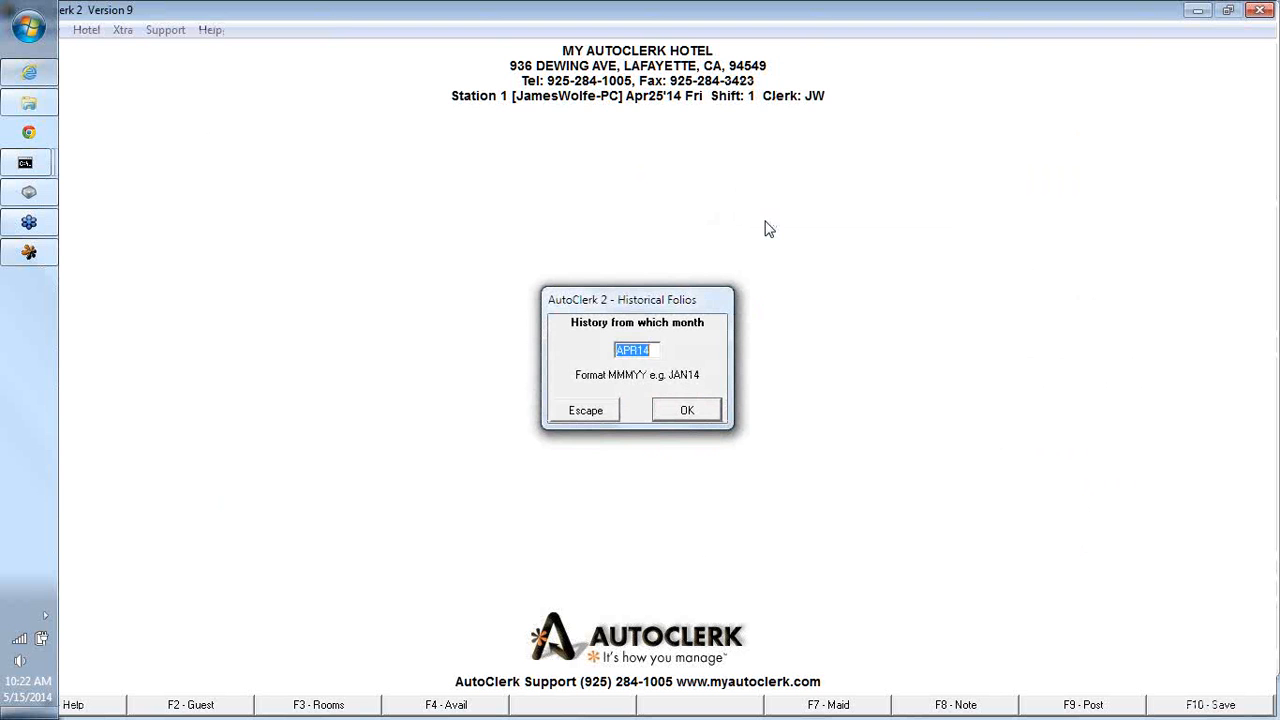
pyautogui.write('MAR12')
pyautogui.click(684, 409)
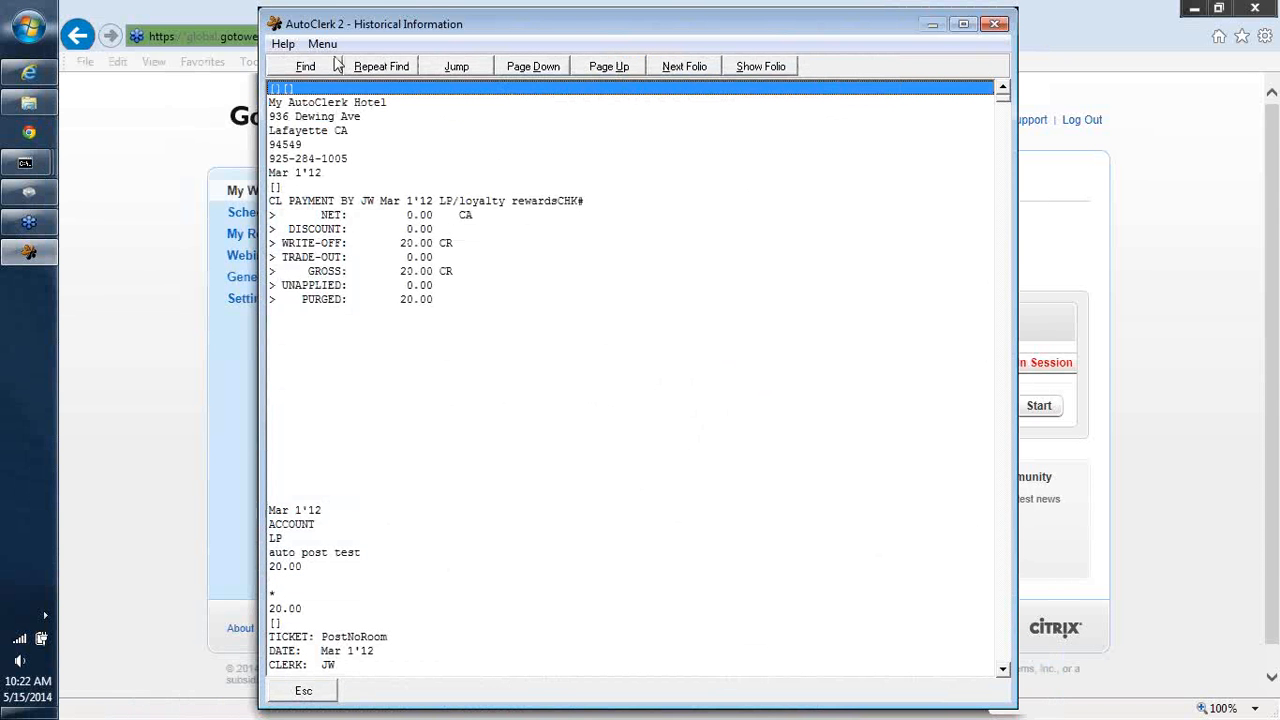
# - Search the historical data for "cl payment" and repeat the search once
pyautogui.click(317, 64)
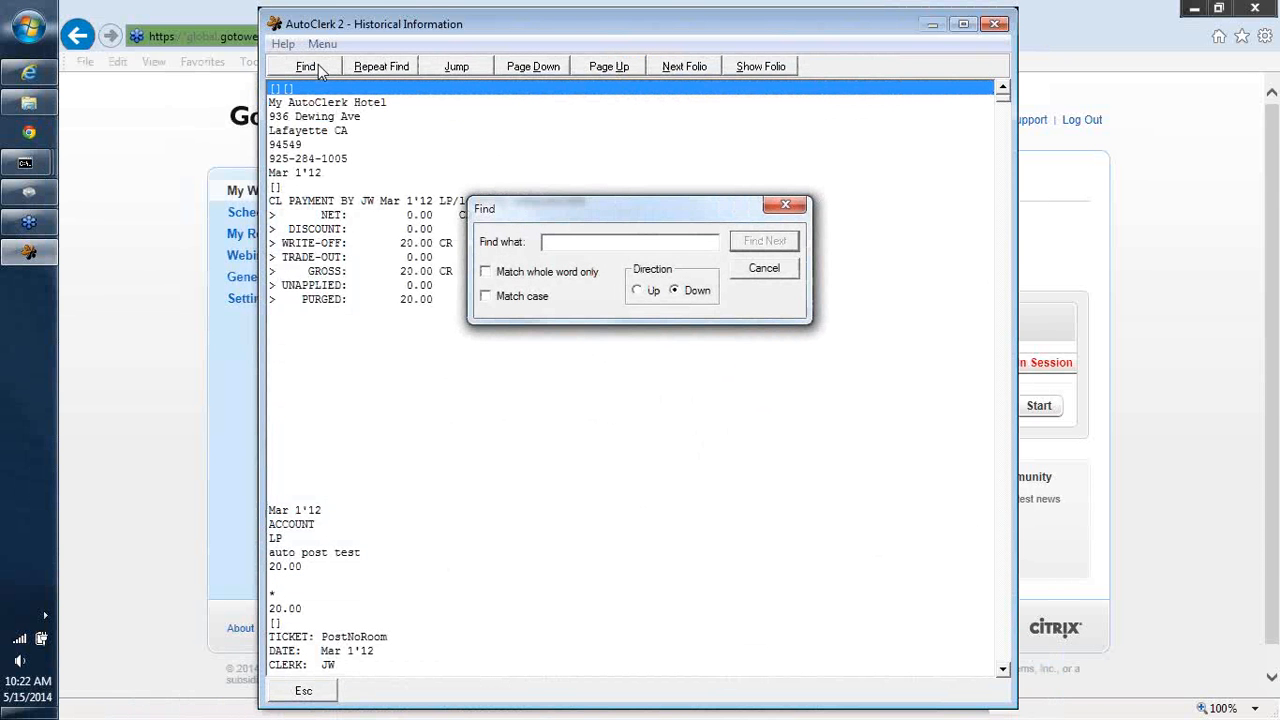
pyautogui.write('cl payment')
pyautogui.click(765, 245)
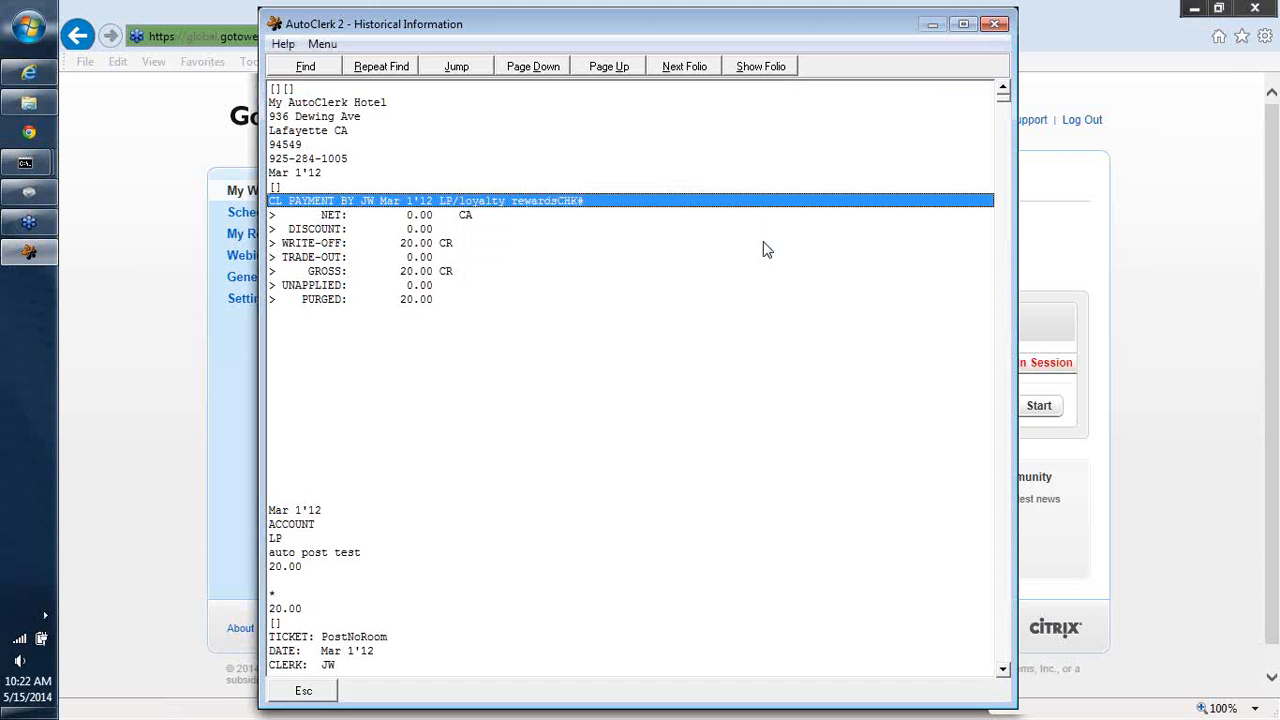
pyautogui.click(381, 68)
# - Jump to day 04 in the historical data
pyautogui.click(455, 68)
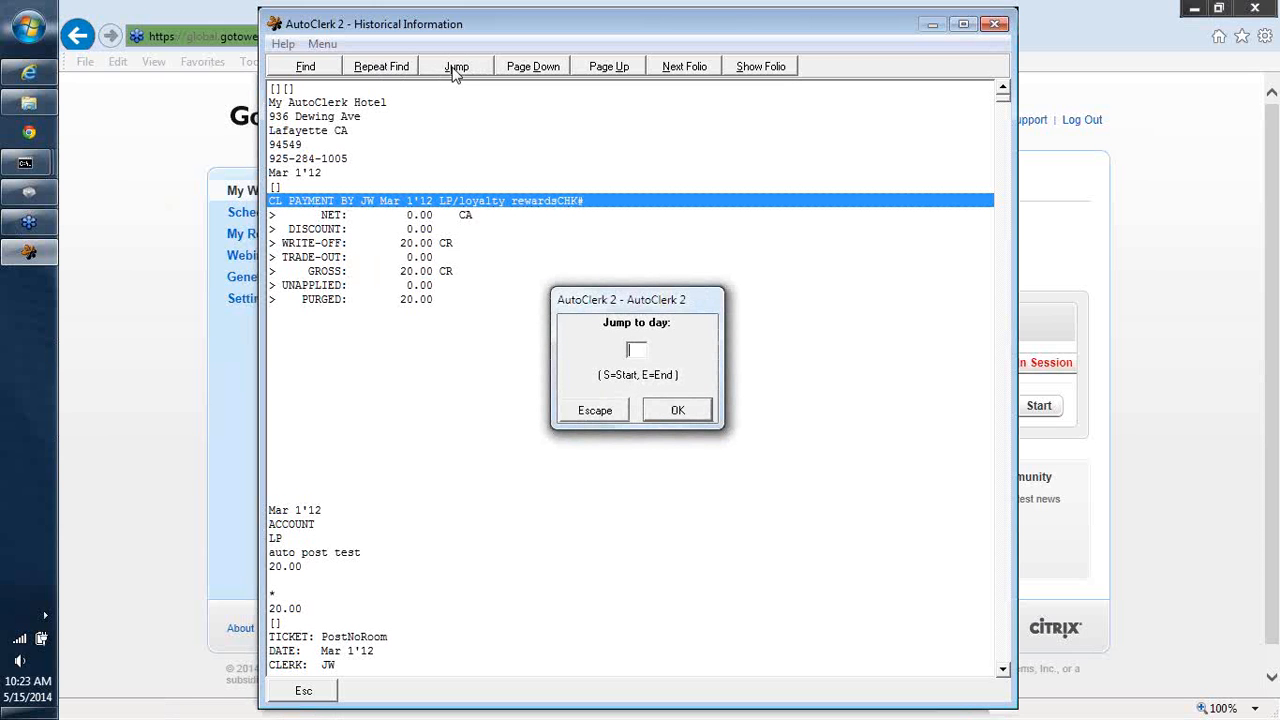
pyautogui.write('04')
pyautogui.click(655, 416)
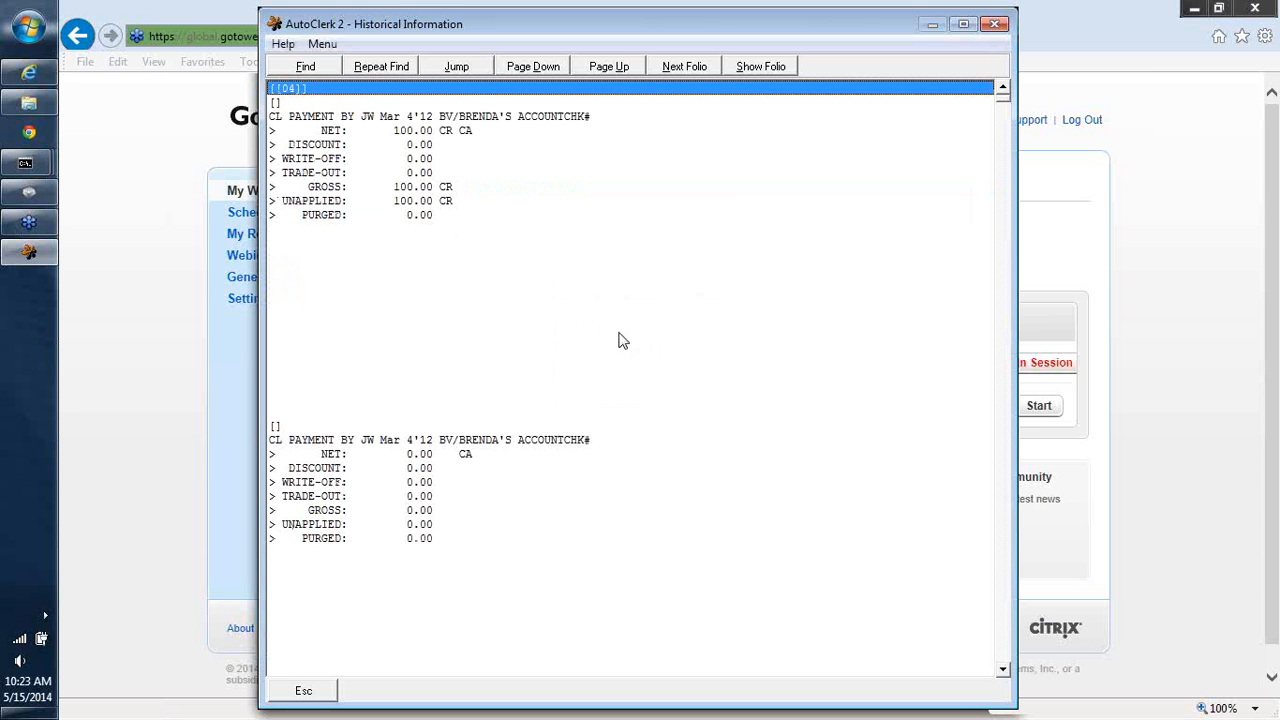
# - Find the next CL payment and preview its attached folio, then close the preview
pyautogui.click(378, 68)
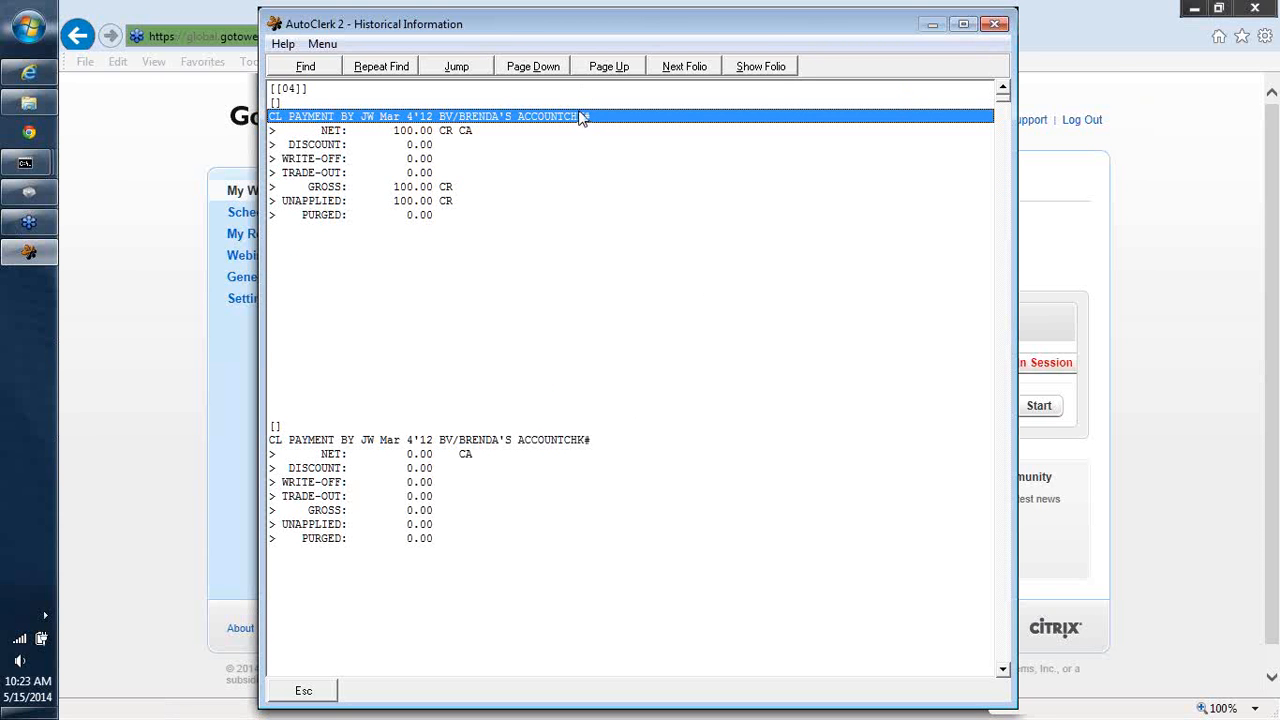
pyautogui.click(760, 67)
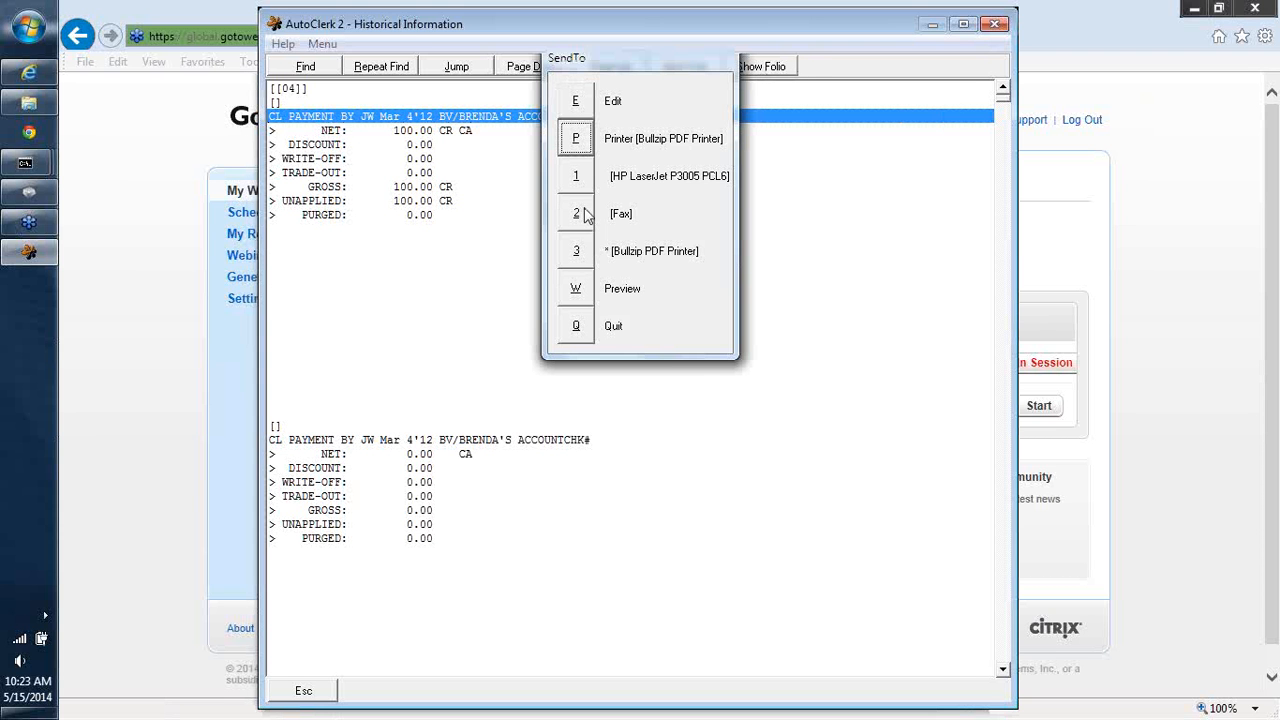
pyautogui.click(574, 288)
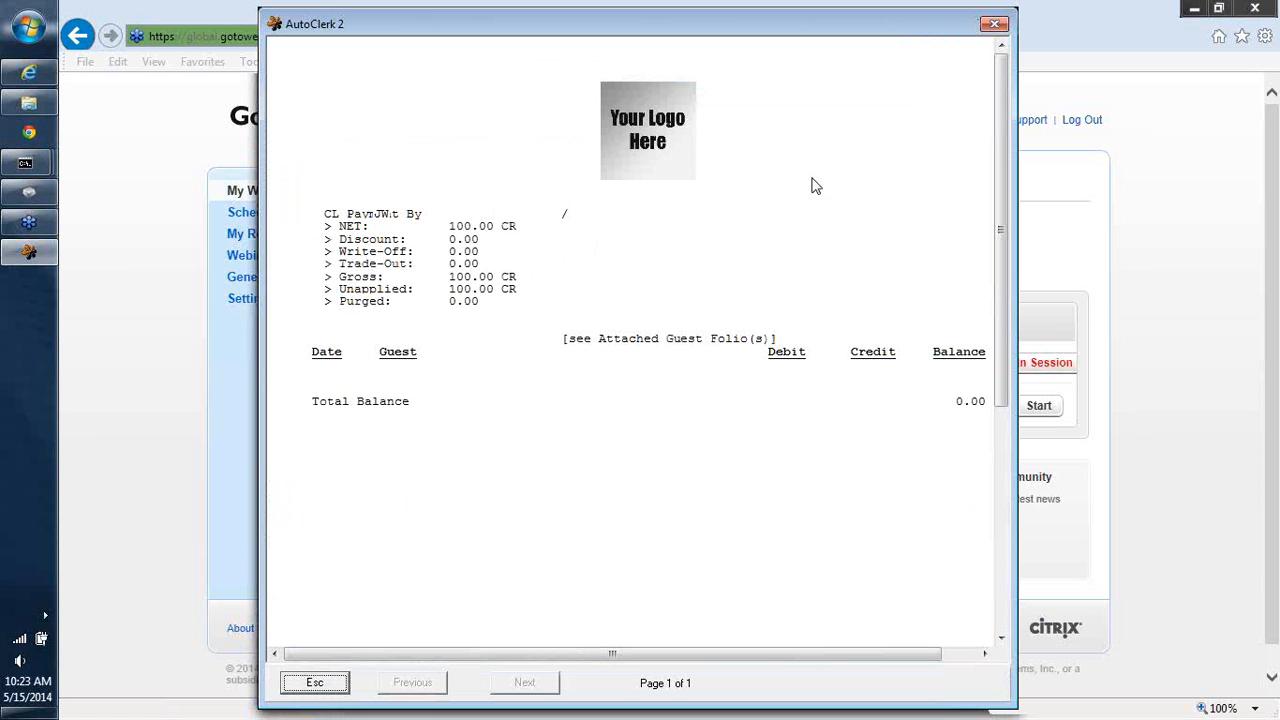
pyautogui.click(991, 23)
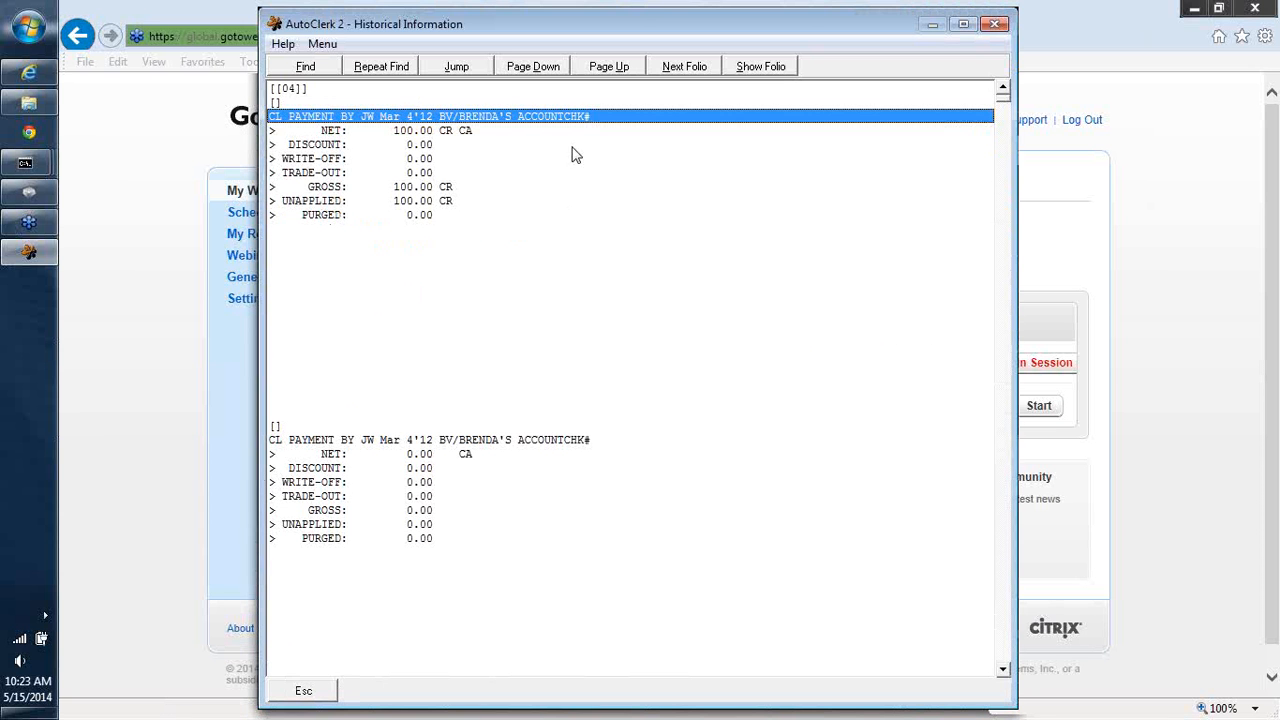
# - Repeat the search for the following CL payment and preview its folio before closing it
pyautogui.click(390, 72)
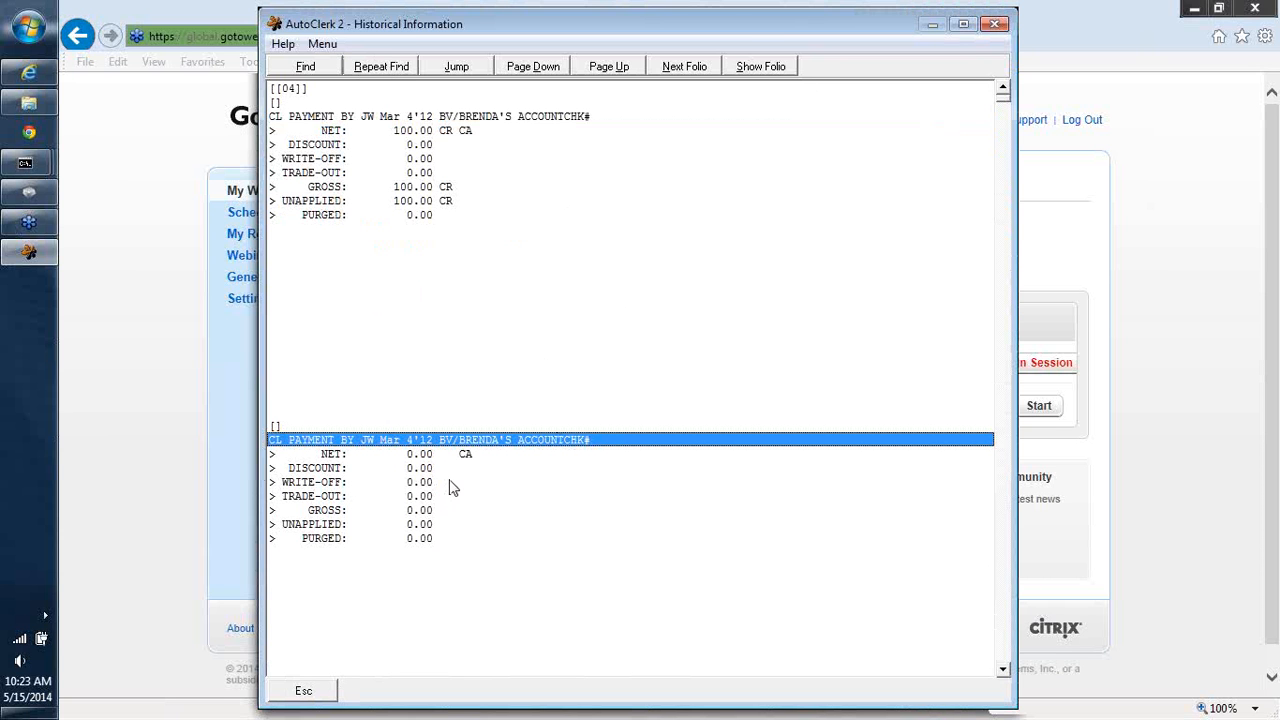
pyautogui.click(744, 70)
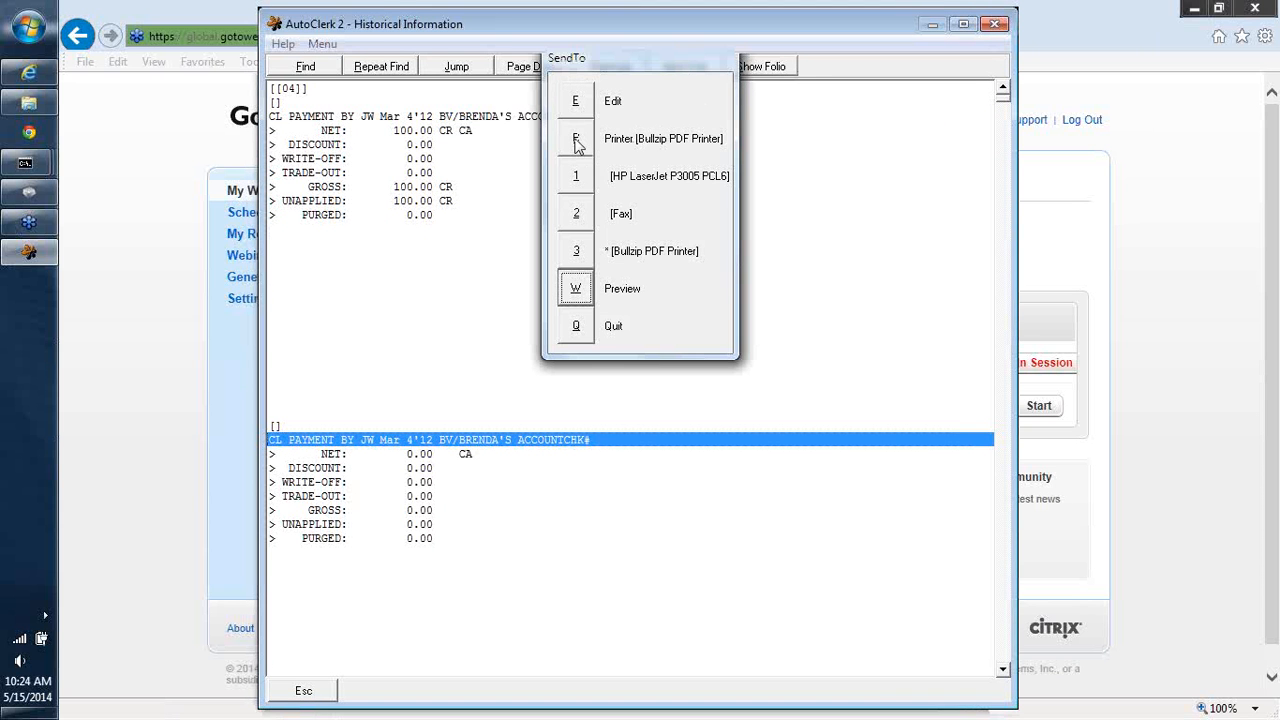
pyautogui.click(576, 292)
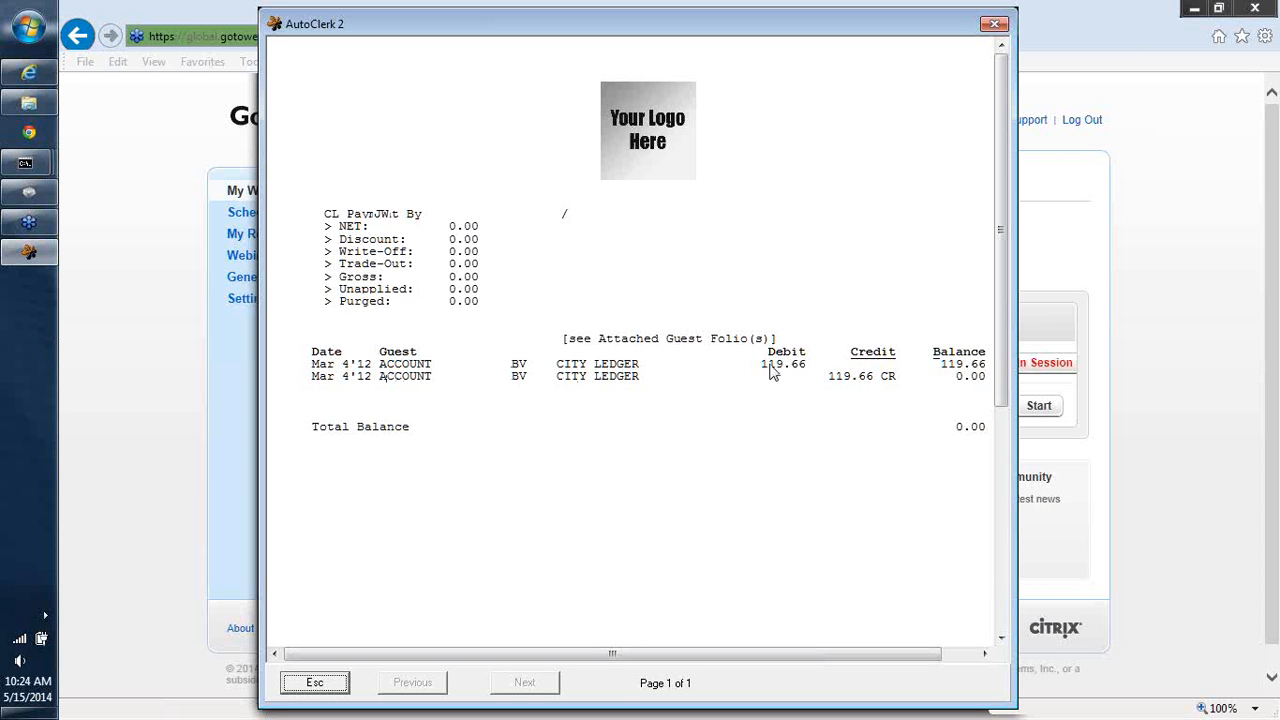
pyautogui.click(990, 24)
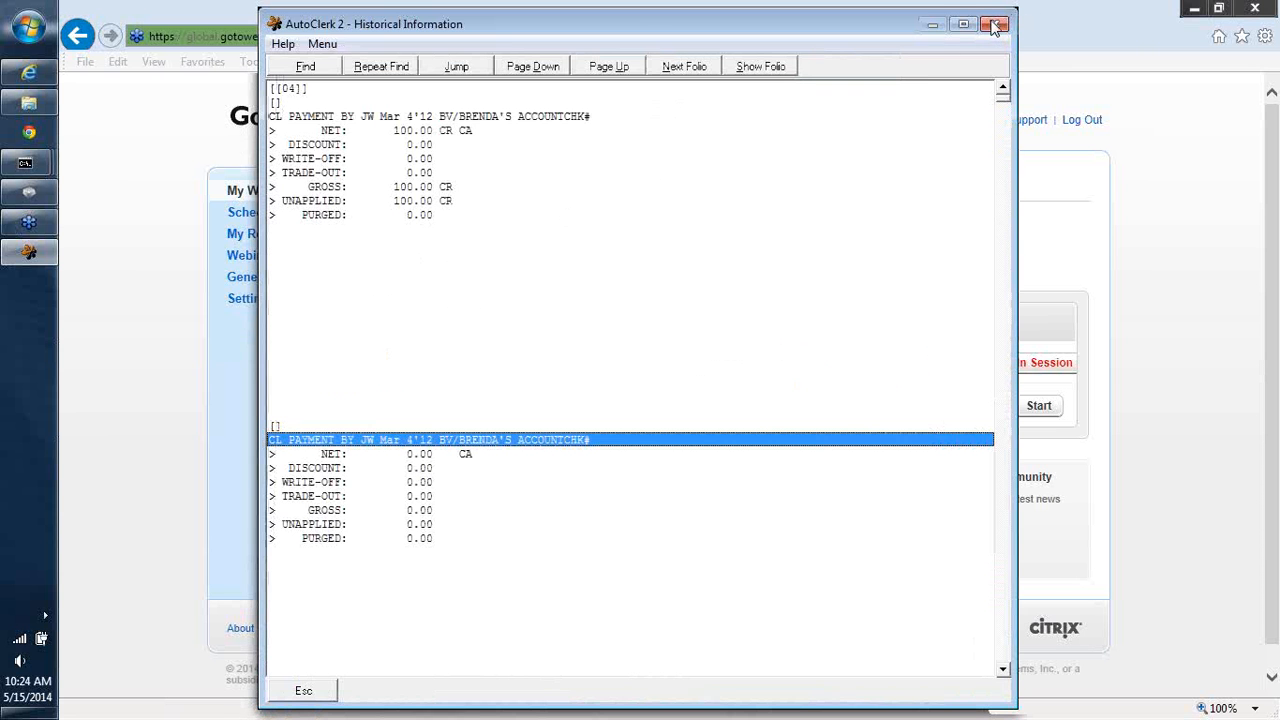
# - Advance to the next CL payment, preview its folio and close the preview window
pyautogui.click(394, 68)
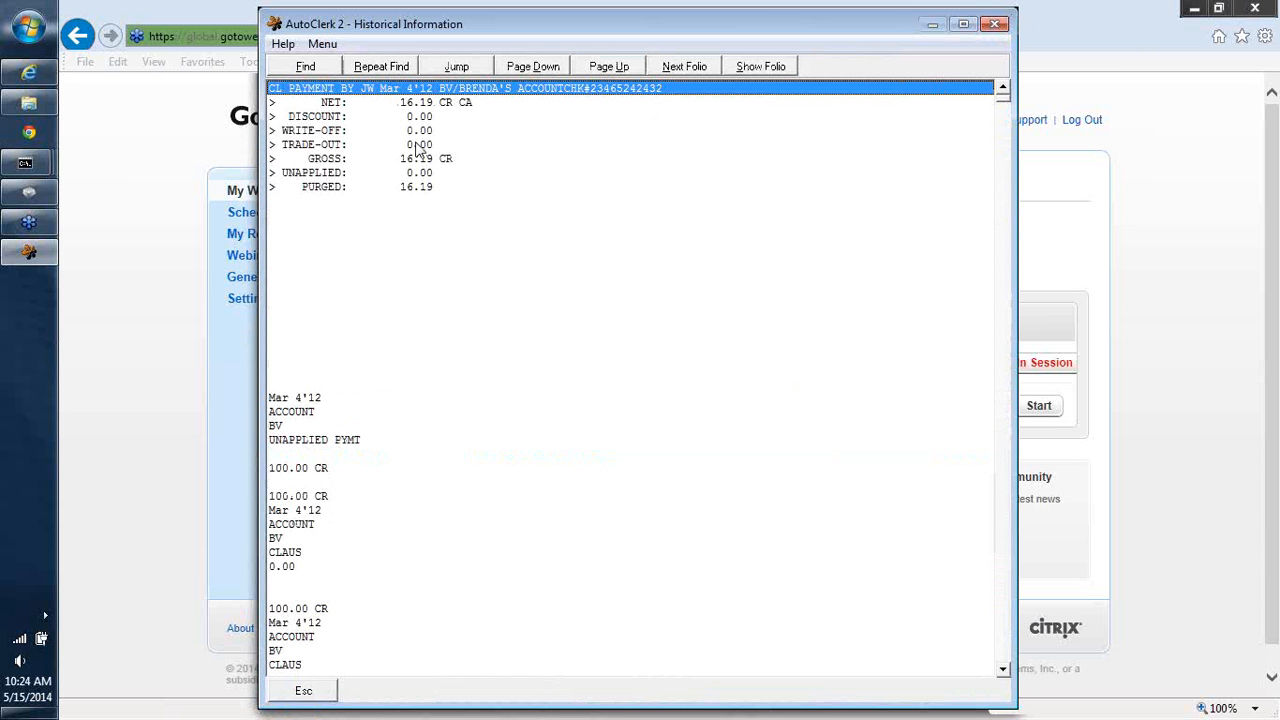
pyautogui.click(765, 68)
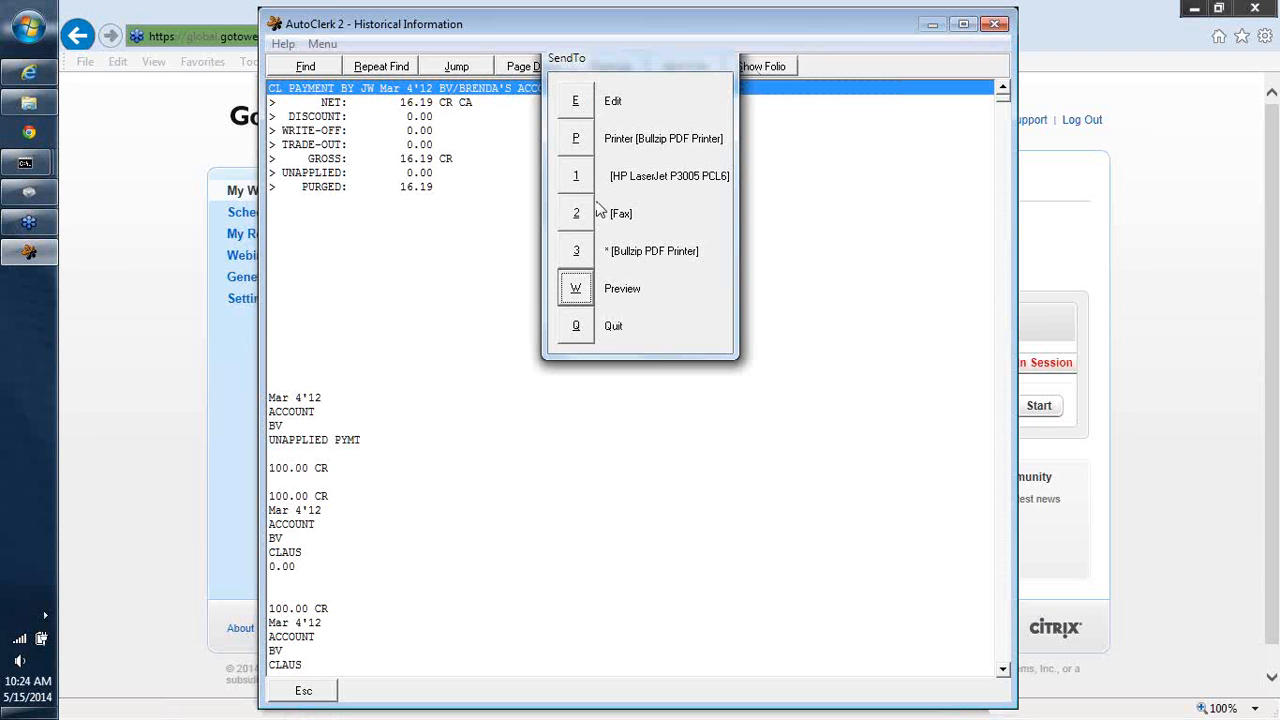
pyautogui.click(576, 289)
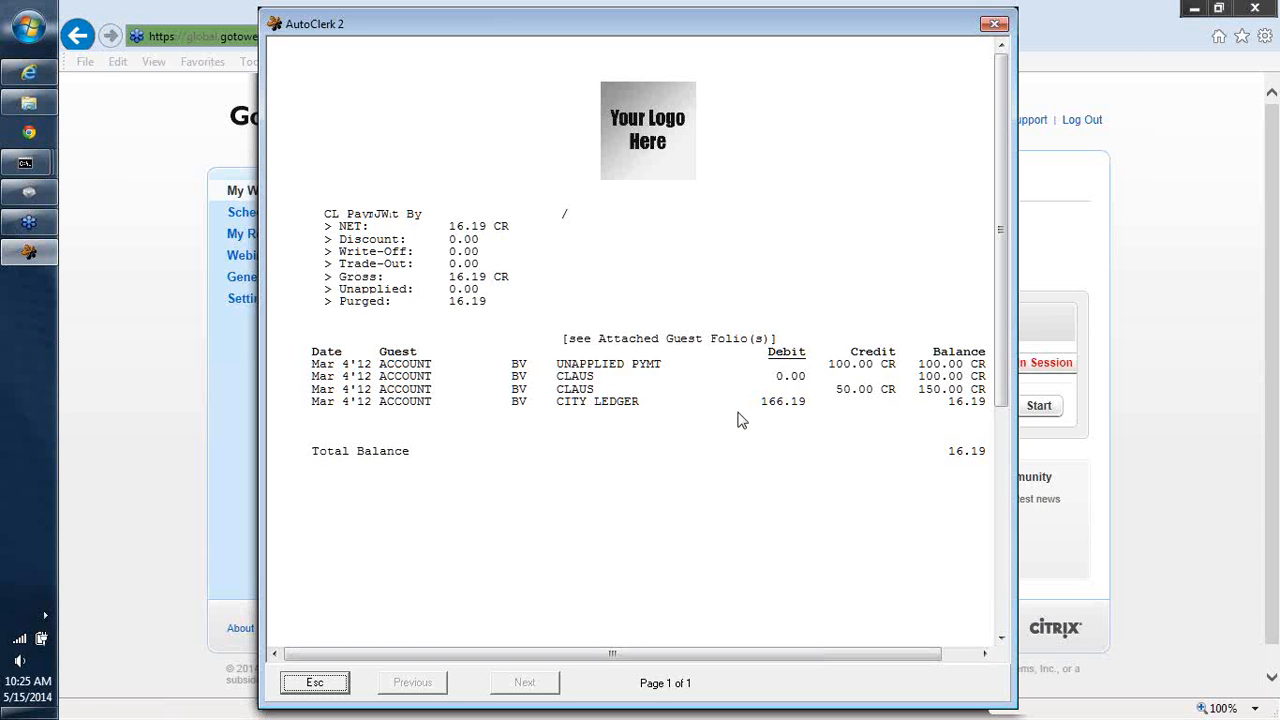
pyautogui.click(991, 24)
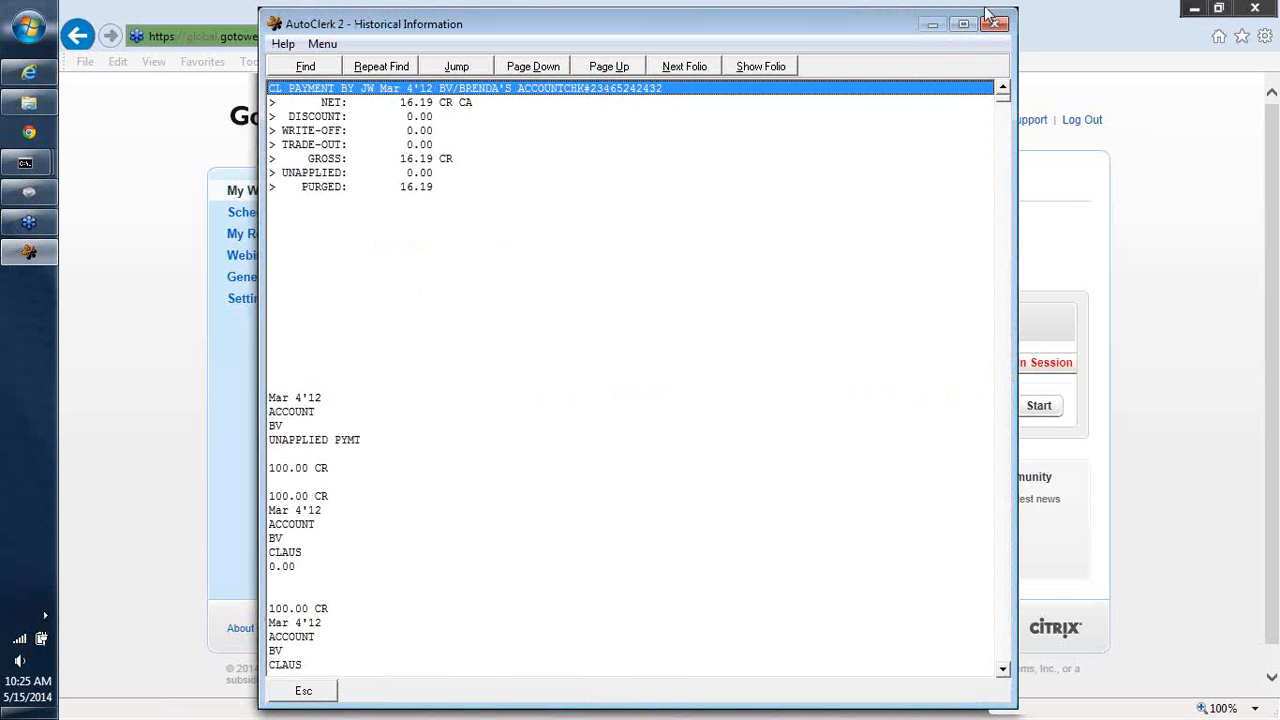
# - Open the historical folios for MAR12, select the first CL payment entry, and close the window
pyautogui.click(993, 22)
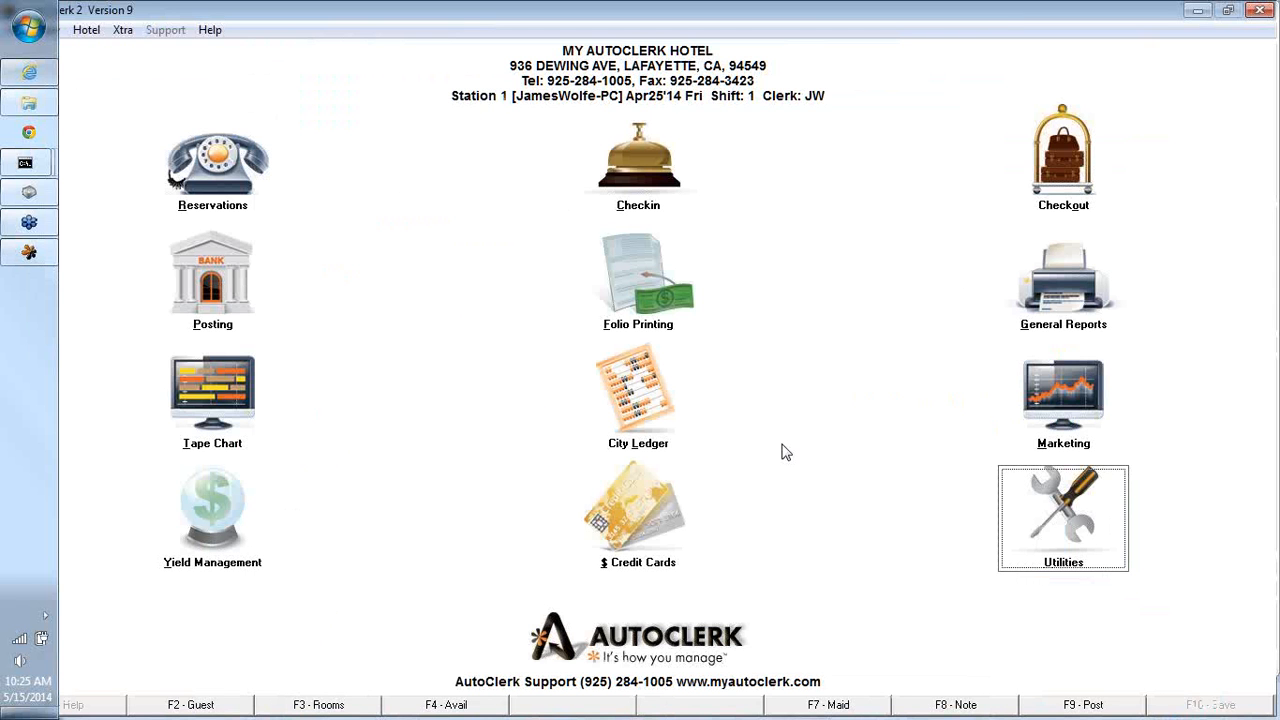
pyautogui.click(1018, 514)
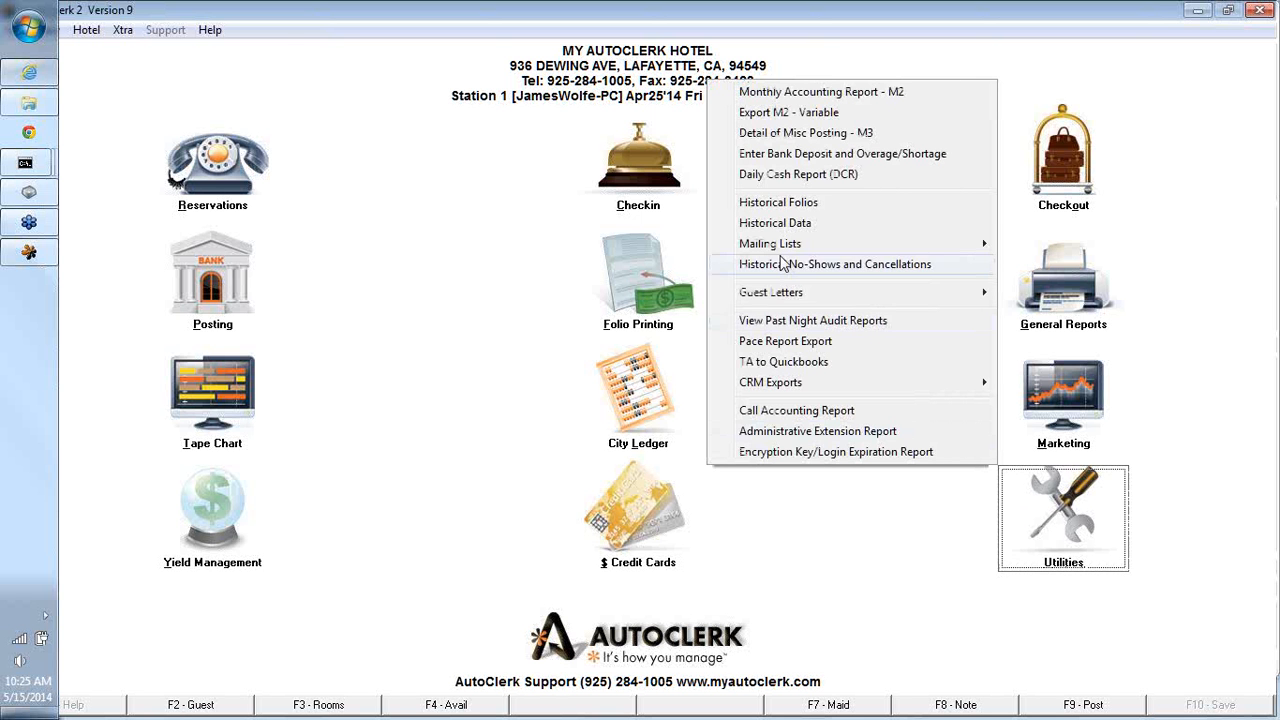
pyautogui.click(757, 230)
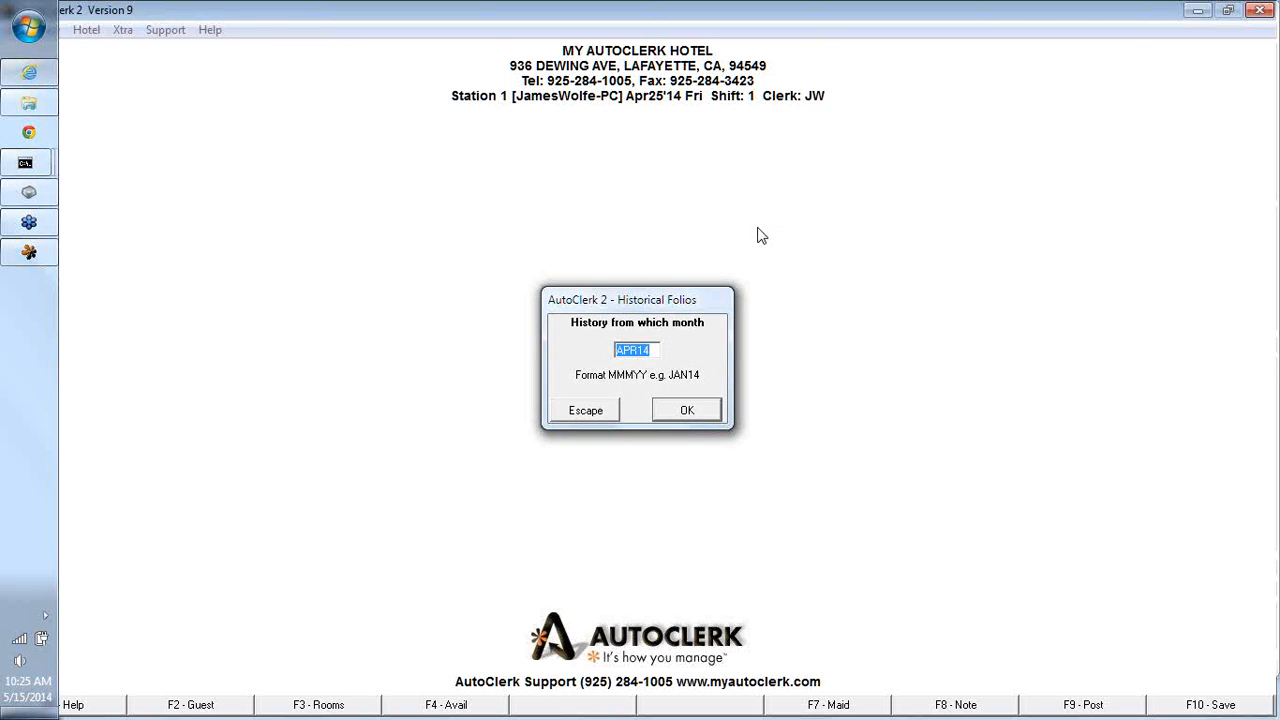
pyautogui.write('MAR12')
pyautogui.click(679, 410)
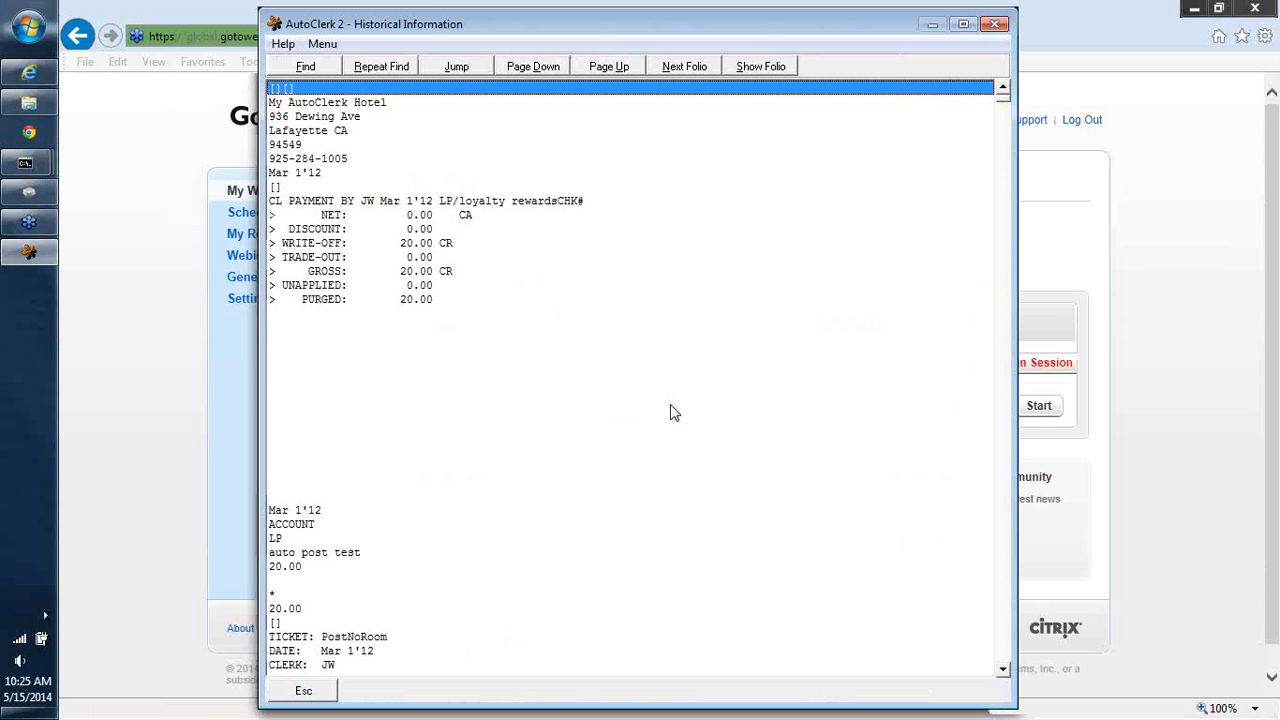
pyautogui.click(335, 203)
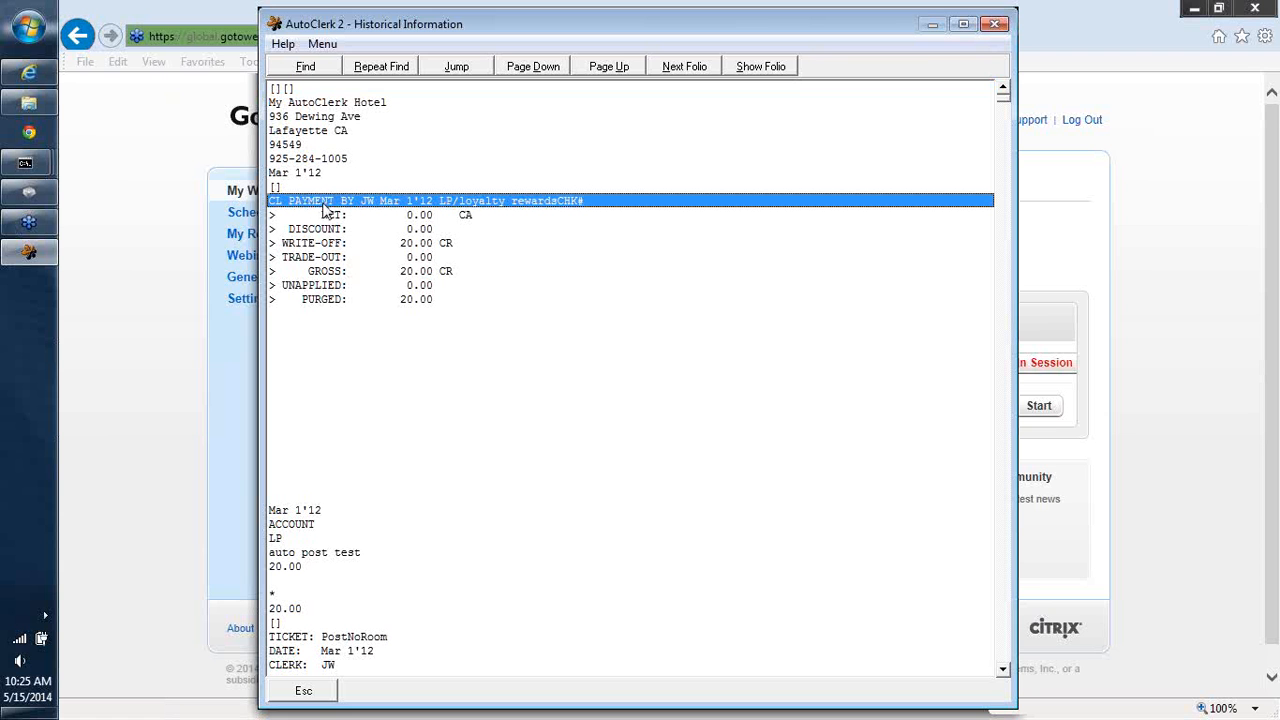
pyautogui.click(993, 23)
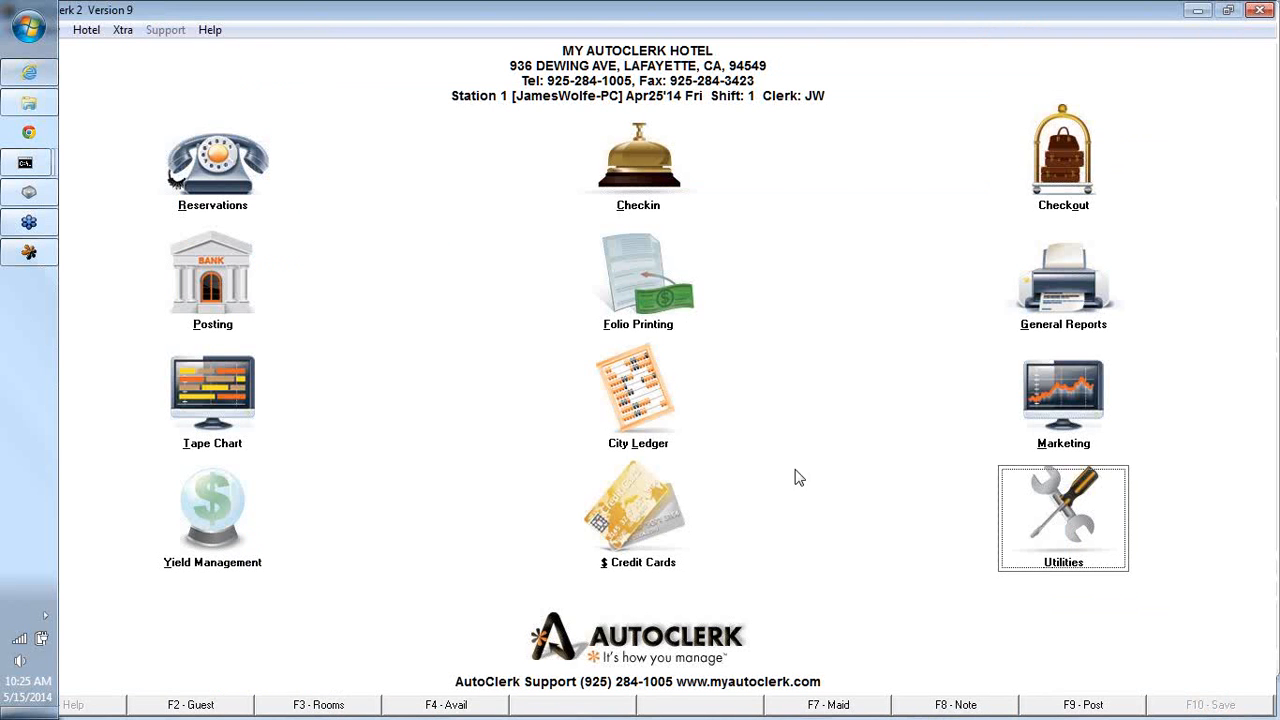
# - Start posting a City Ledger payment for customer AI (ACME INC.) with invoice date 04/25/14
pyautogui.click(606, 393)
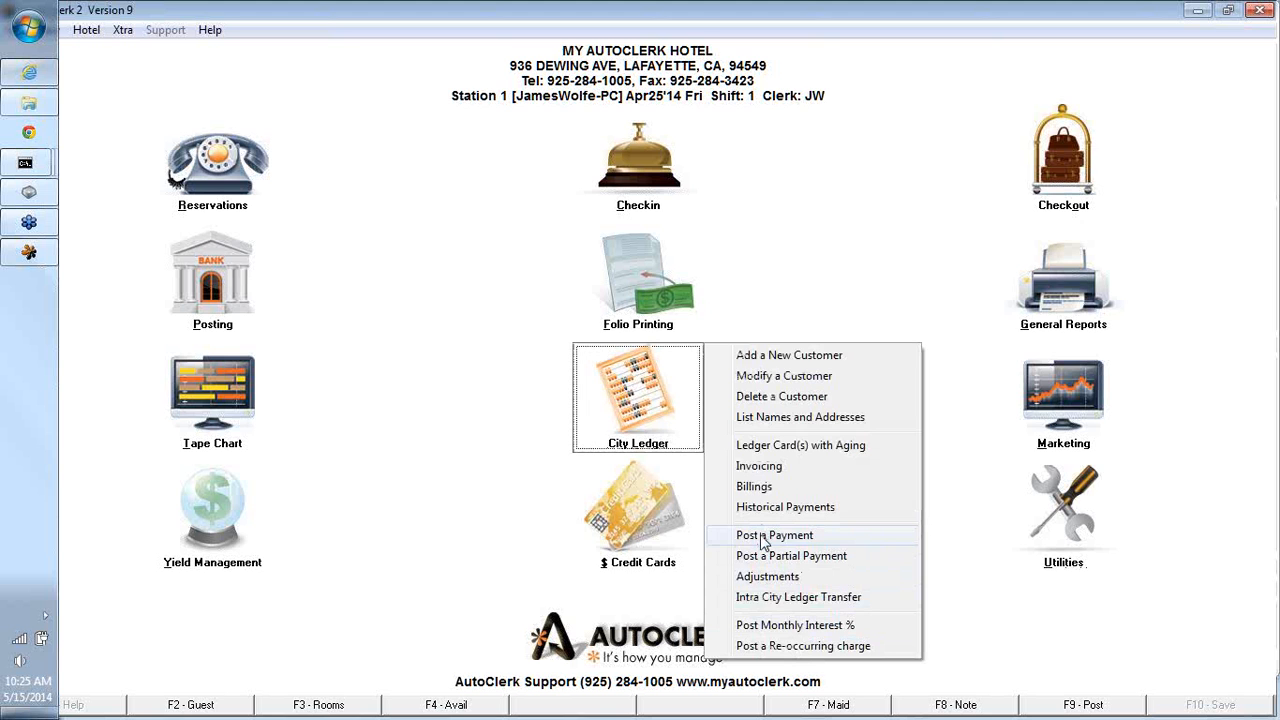
pyautogui.click(766, 538)
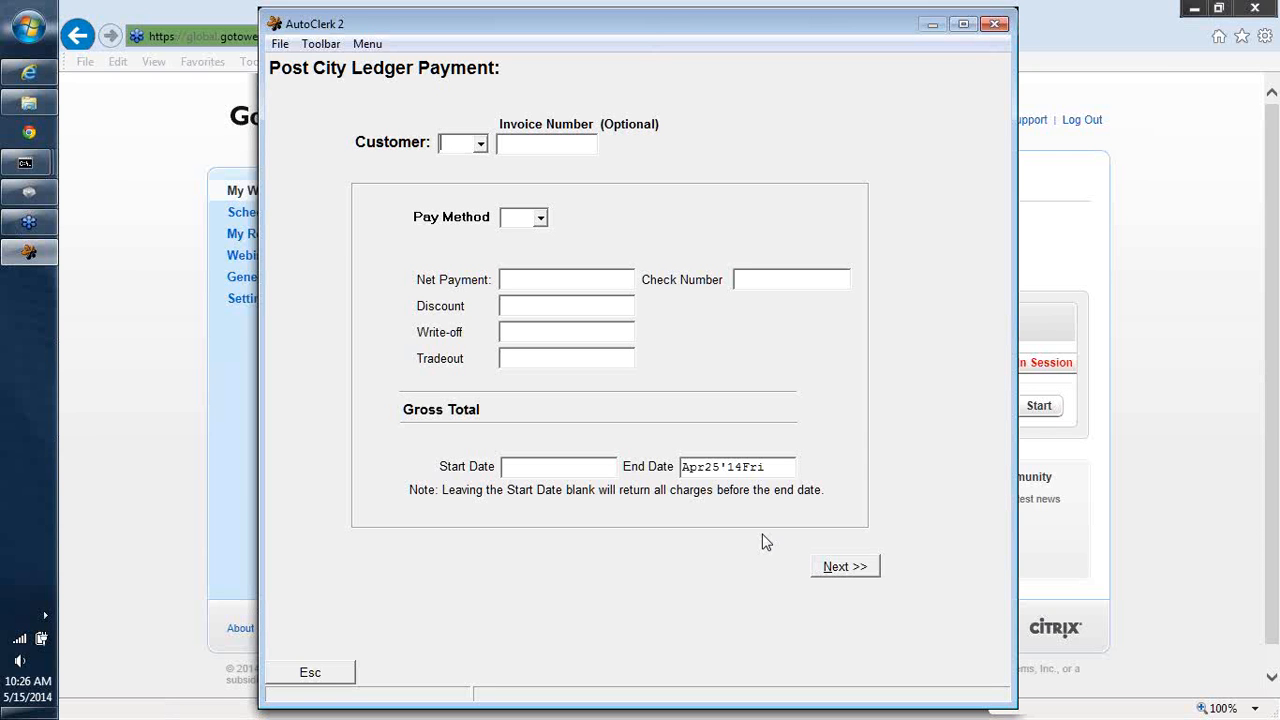
pyautogui.write('AR')
pyautogui.press('Tab')
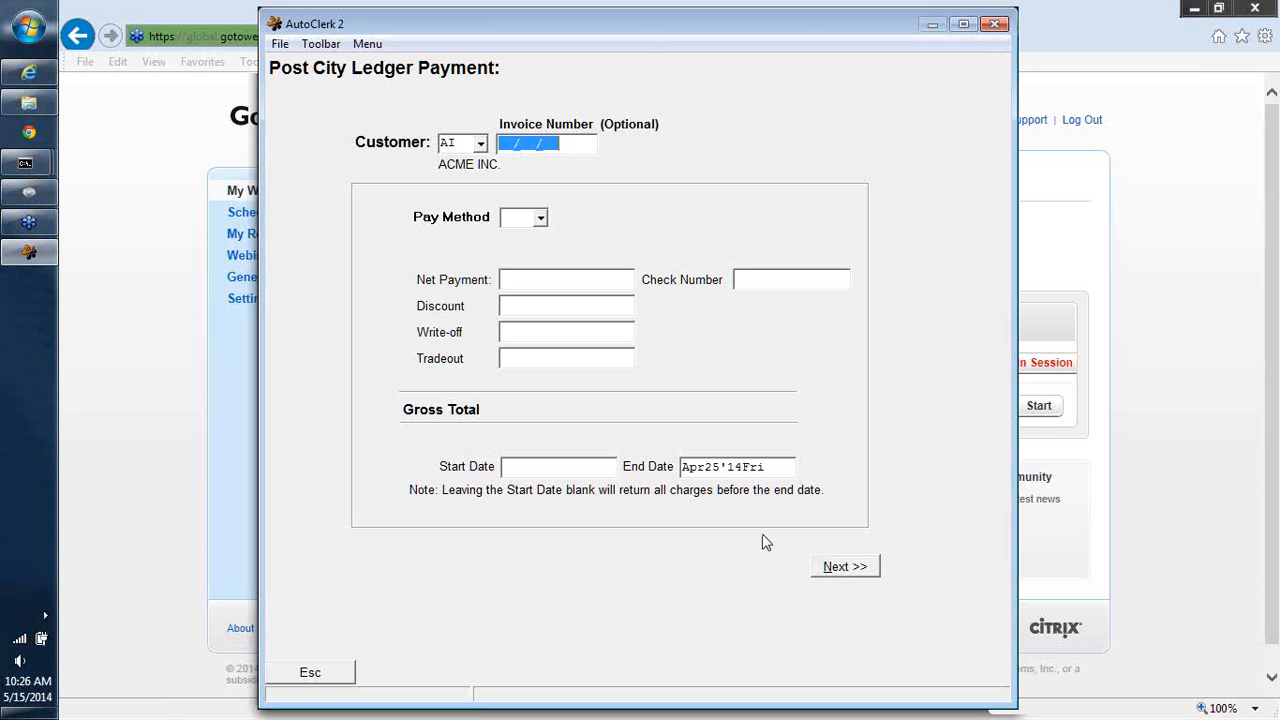
pyautogui.write('04/25/14')
pyautogui.press('Return')
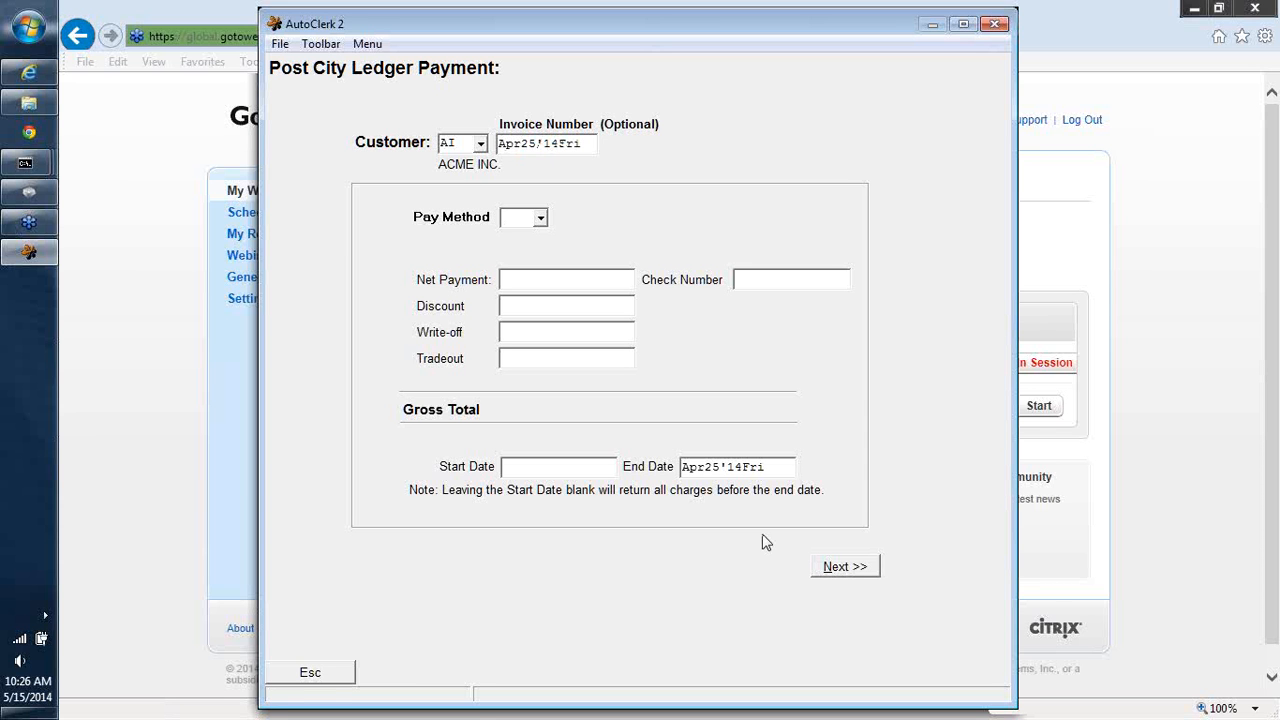
# - Enter pay method CA, net payment 170.95 and check number 123456, then continue to the invoice list
pyautogui.write('CA')
pyautogui.press('Return')
pyautogui.write('170.95')
pyautogui.press('Return')
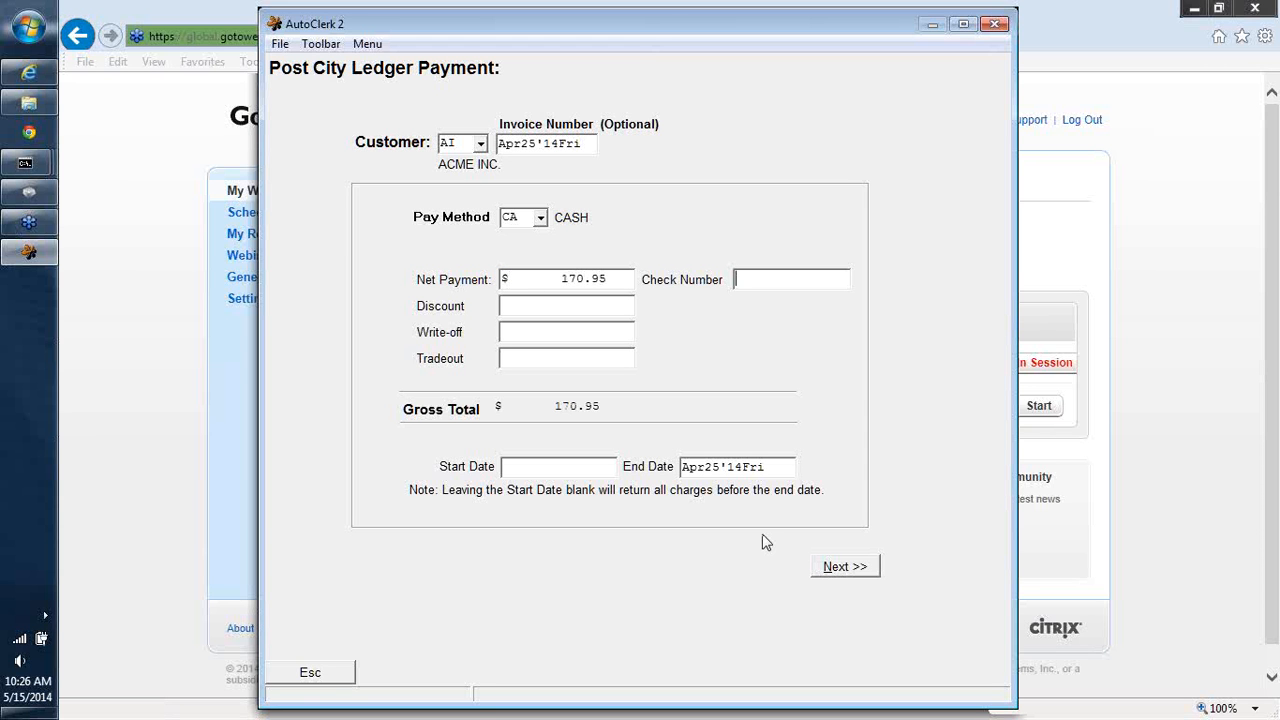
pyautogui.write('123456')
pyautogui.click(830, 567)
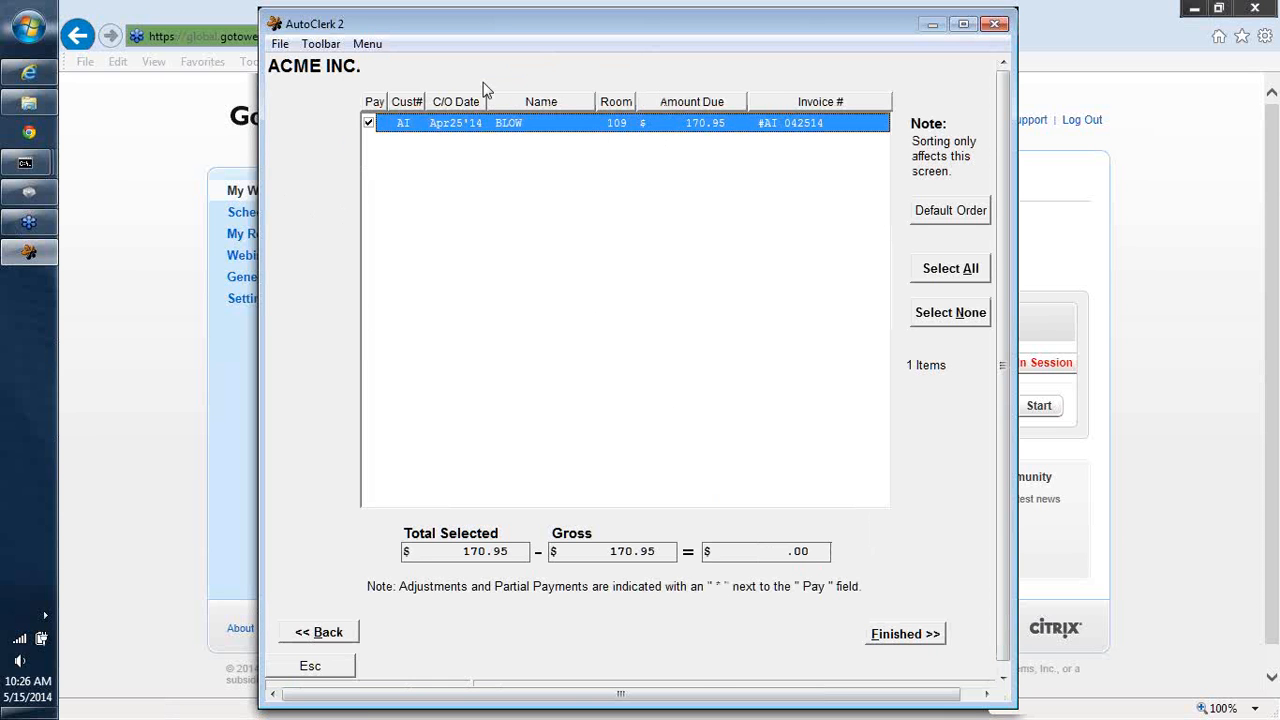
# - Deselect and reselect the ACME invoice for room 109, then finish the payment
pyautogui.click(950, 313)
pyautogui.click(368, 124)
pyautogui.click(916, 638)
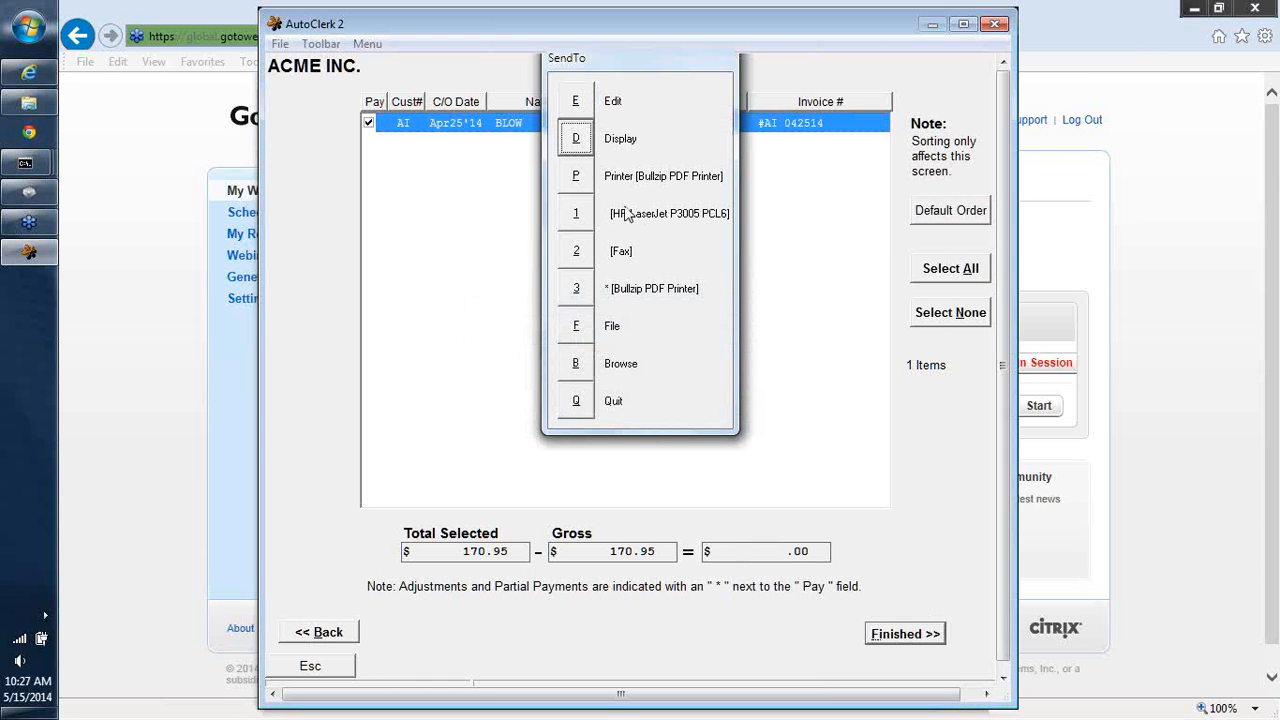
# - Display the payment report, close it, and decline posting another payment
pyautogui.click(576, 140)
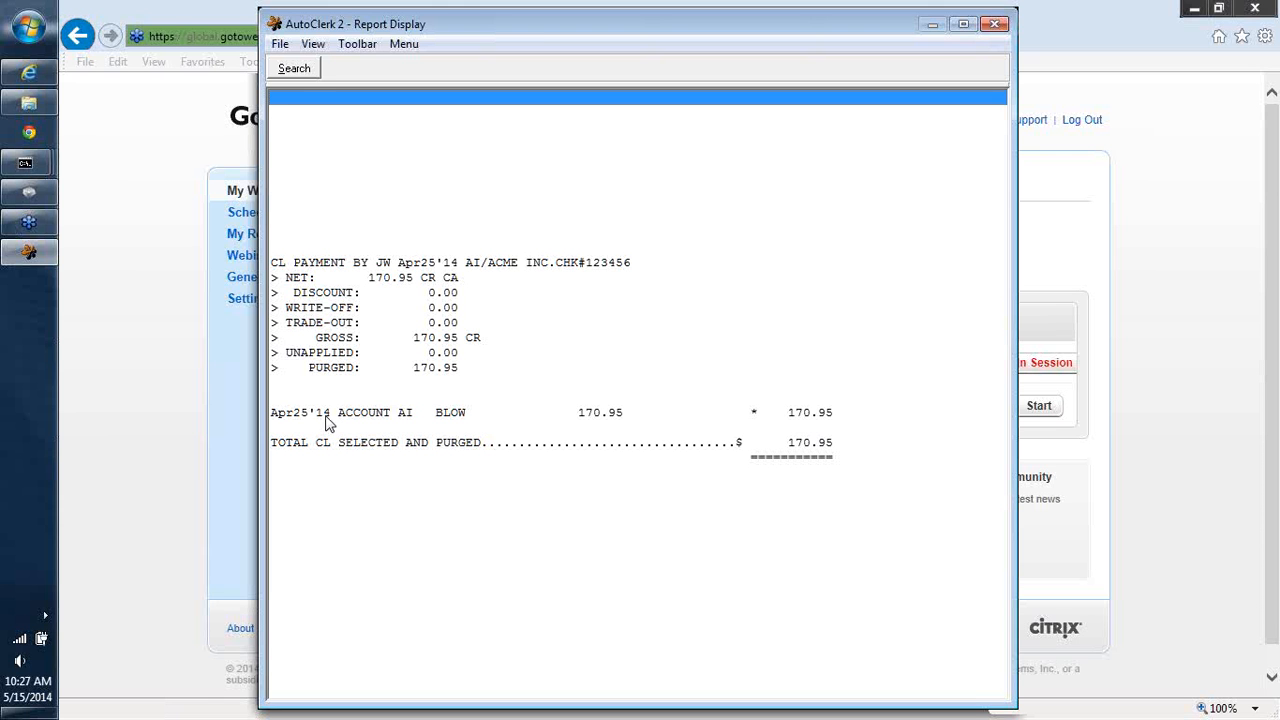
pyautogui.click(993, 22)
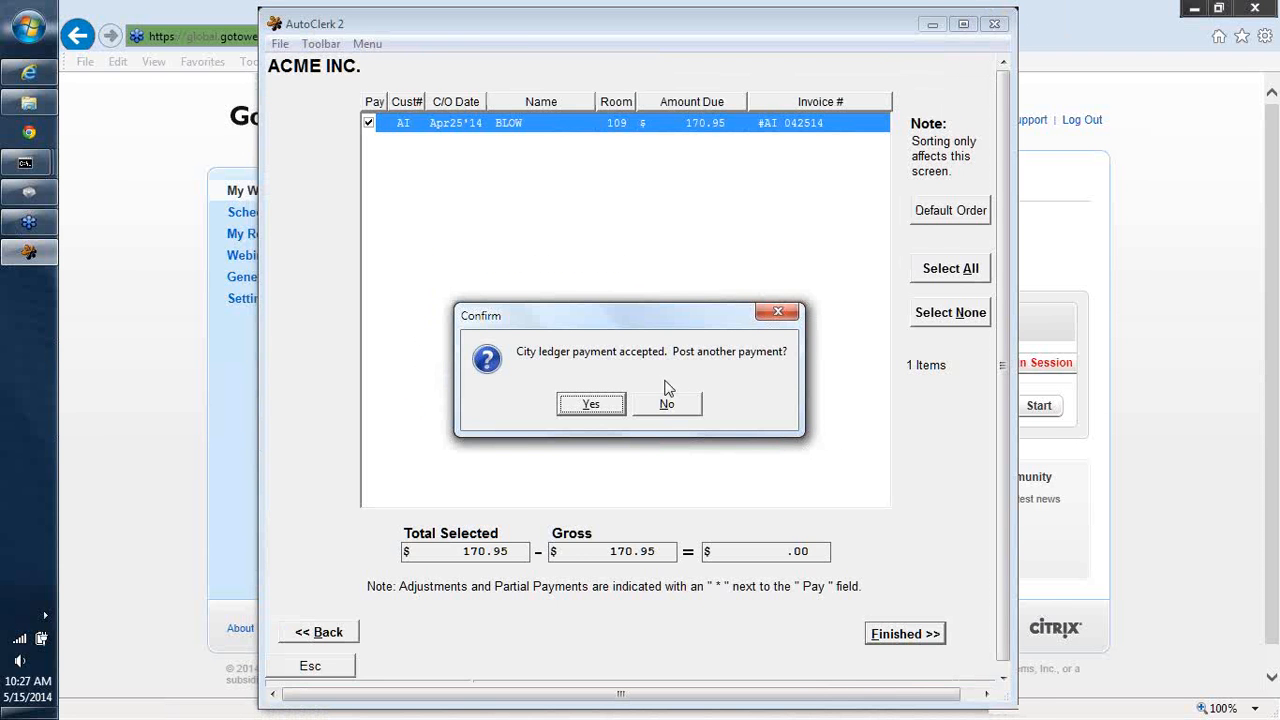
pyautogui.click(668, 408)
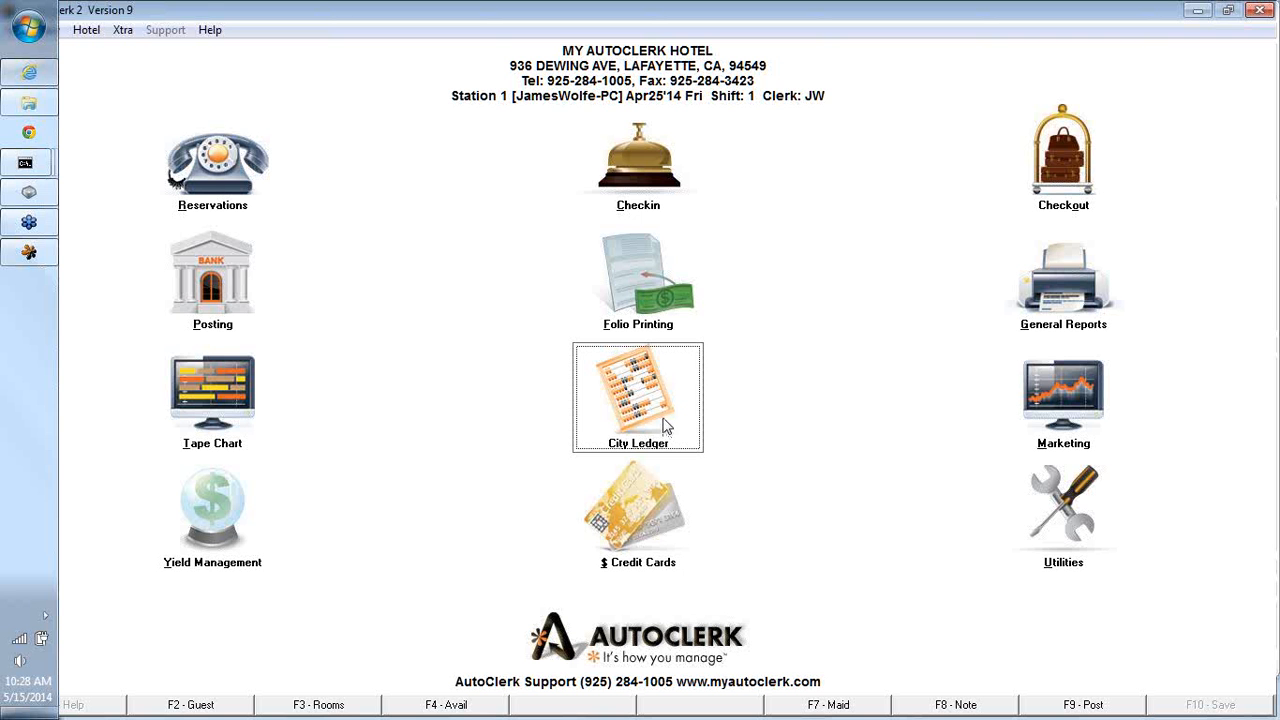
# - Open City Ledger partial payment entry and choose customer 01
pyautogui.click(666, 425)
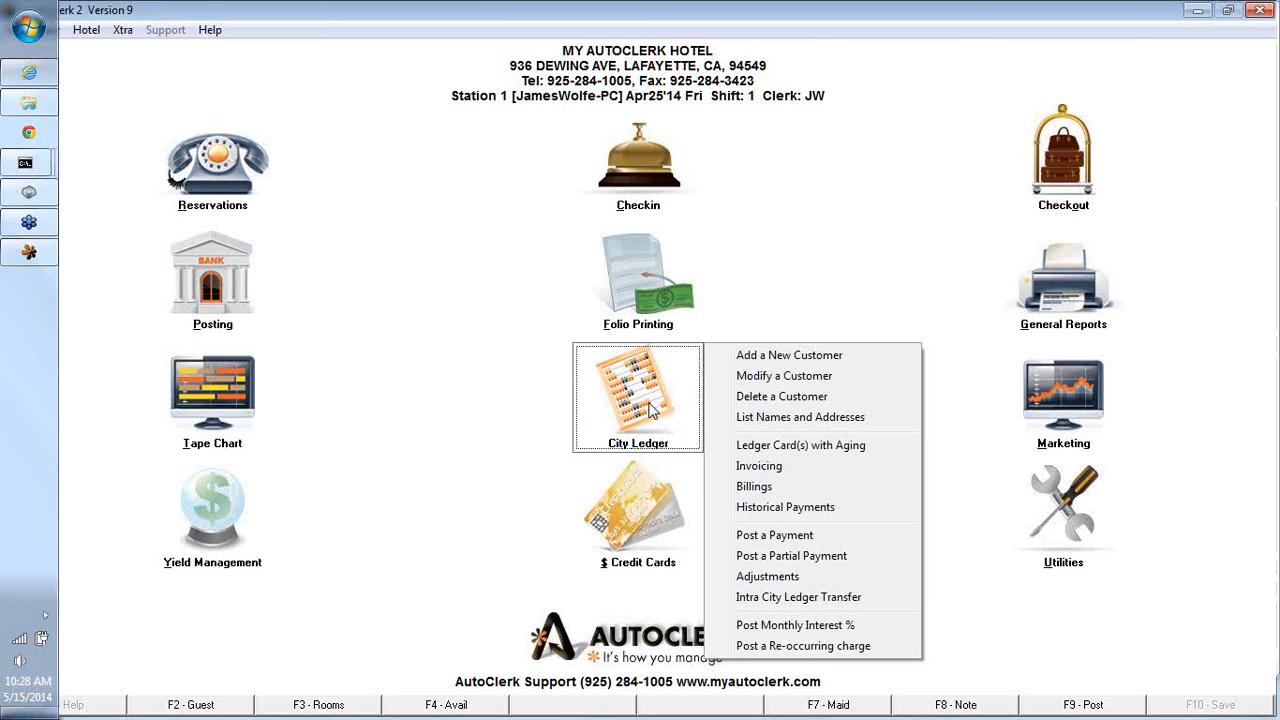
pyautogui.click(651, 411)
pyautogui.click(757, 557)
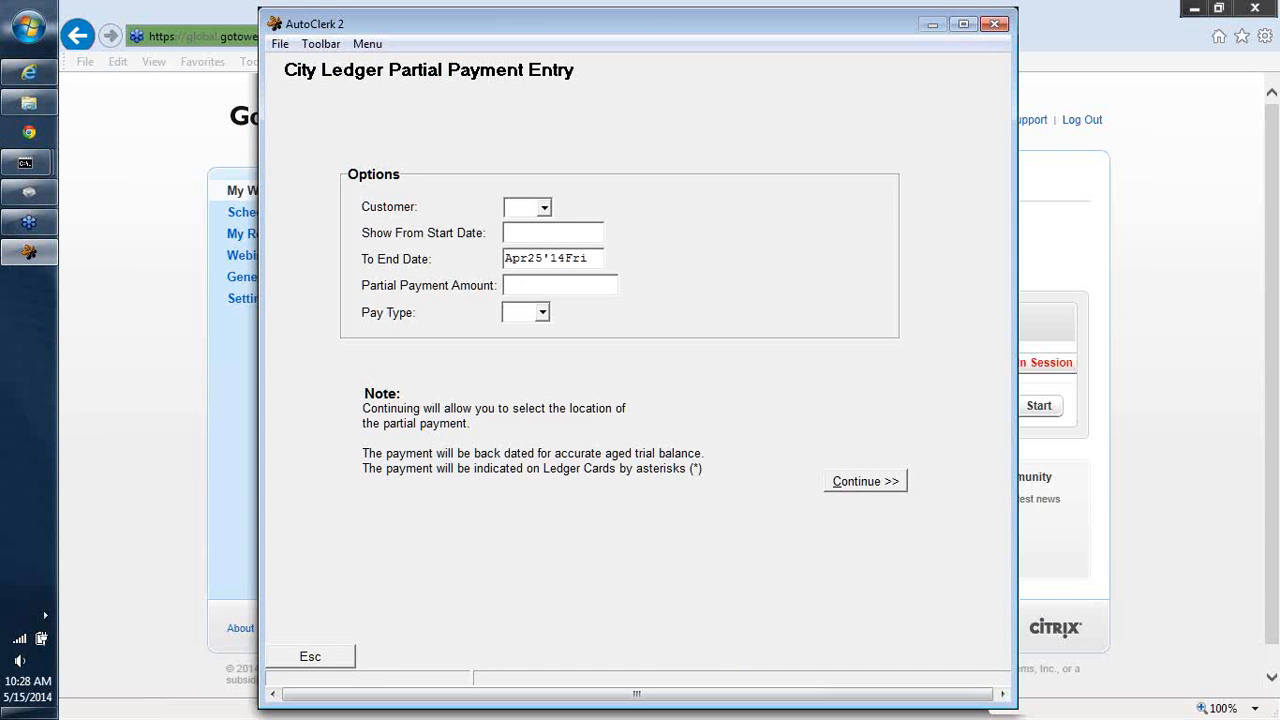
pyautogui.write('01')
pyautogui.press('Return')
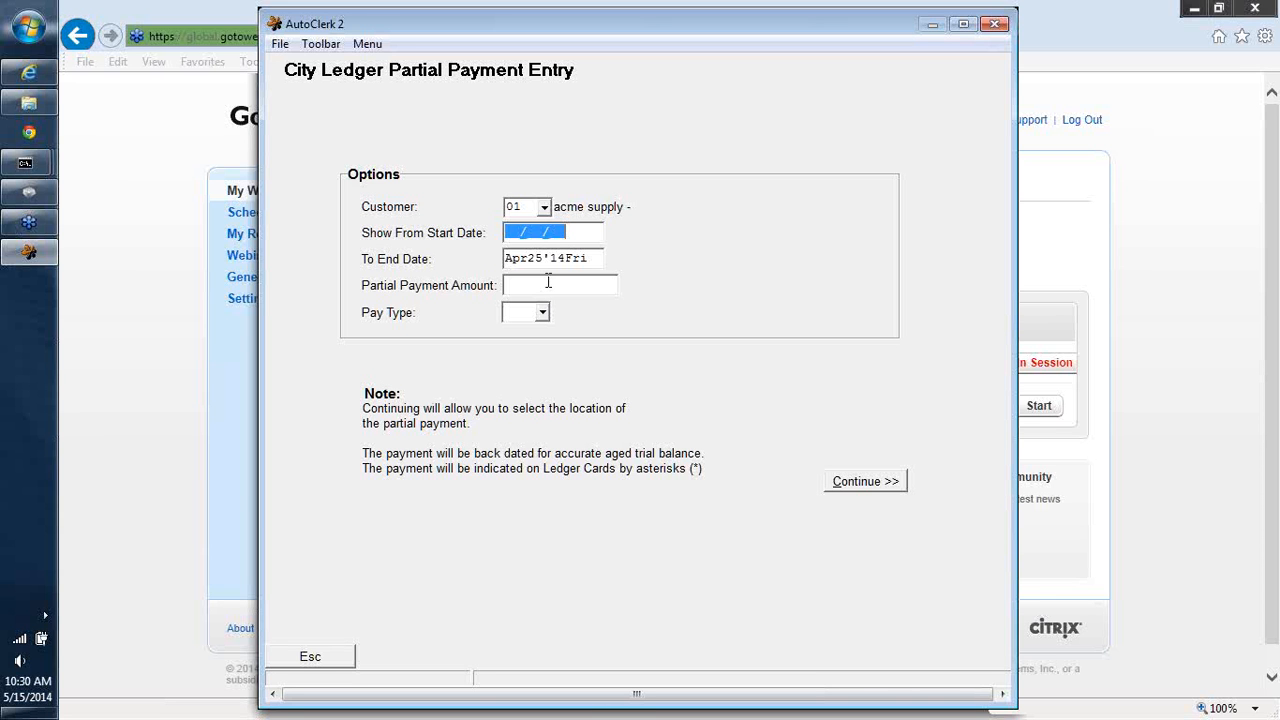
# - Enter a partial payment amount of 95.00 with pay type CA, then continue to the invoice list
pyautogui.click(539, 284)
pyautogui.write('95.00')
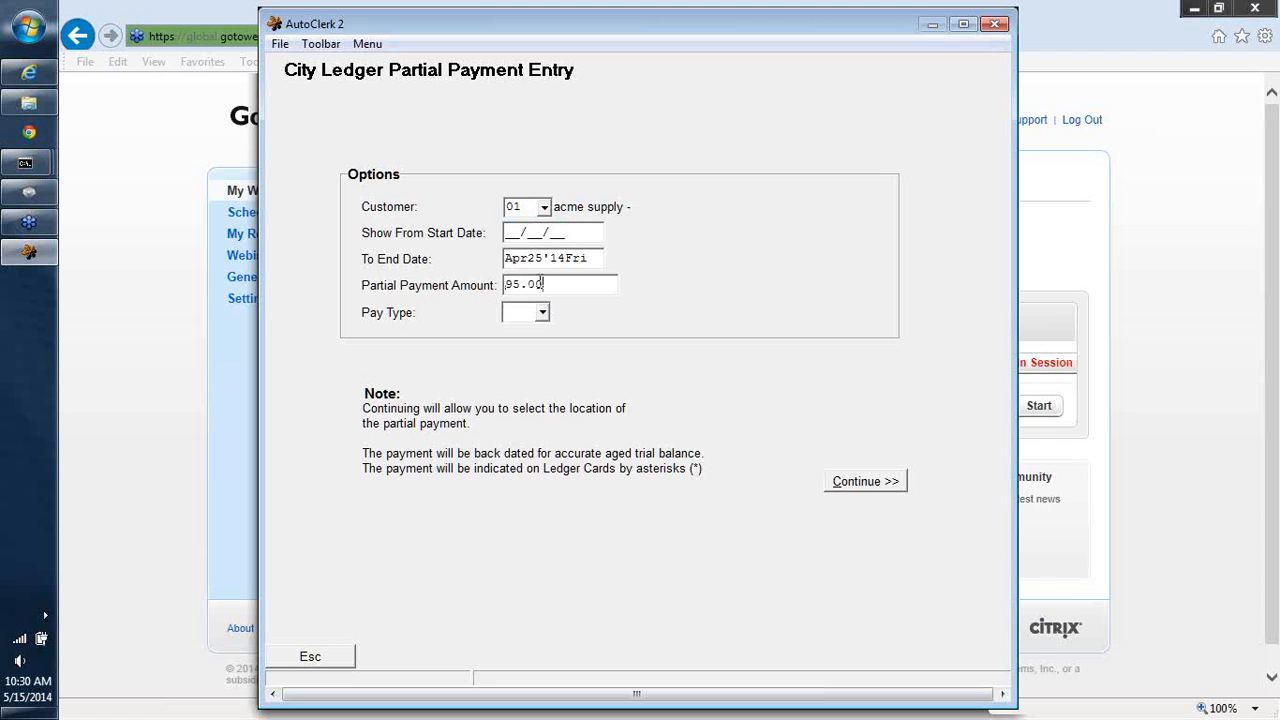
pyautogui.click(543, 314)
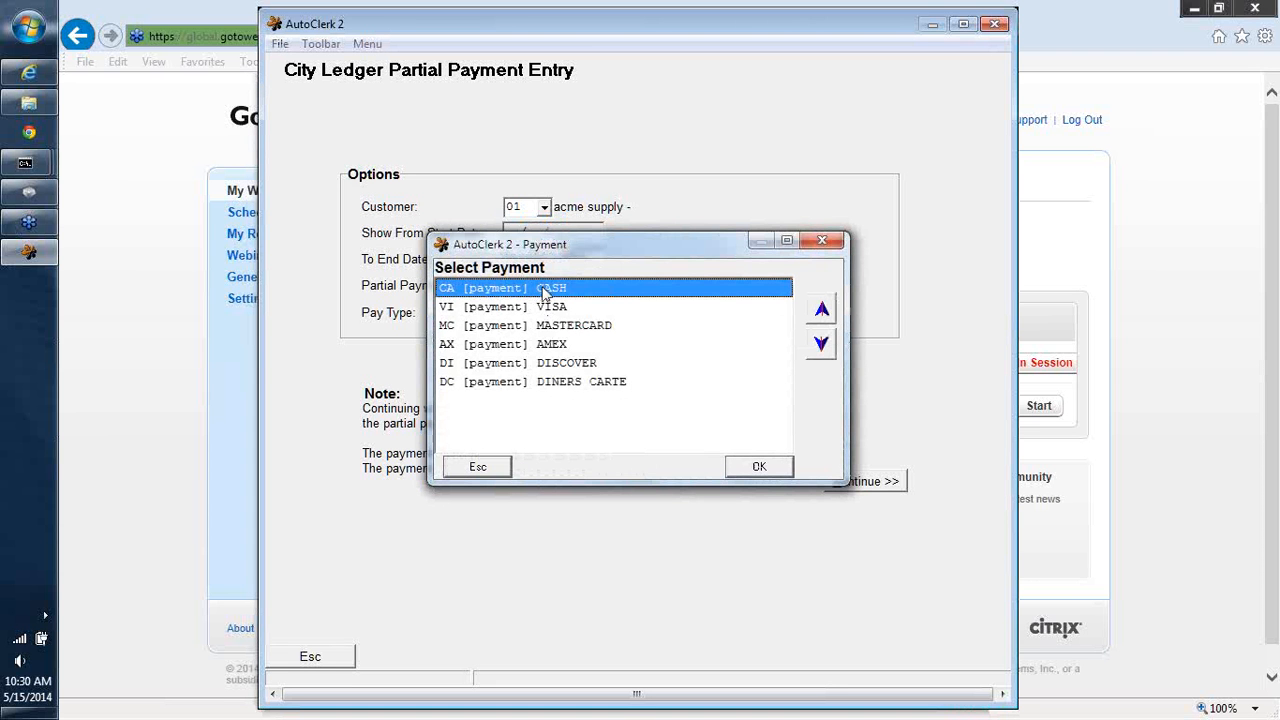
pyautogui.click(755, 476)
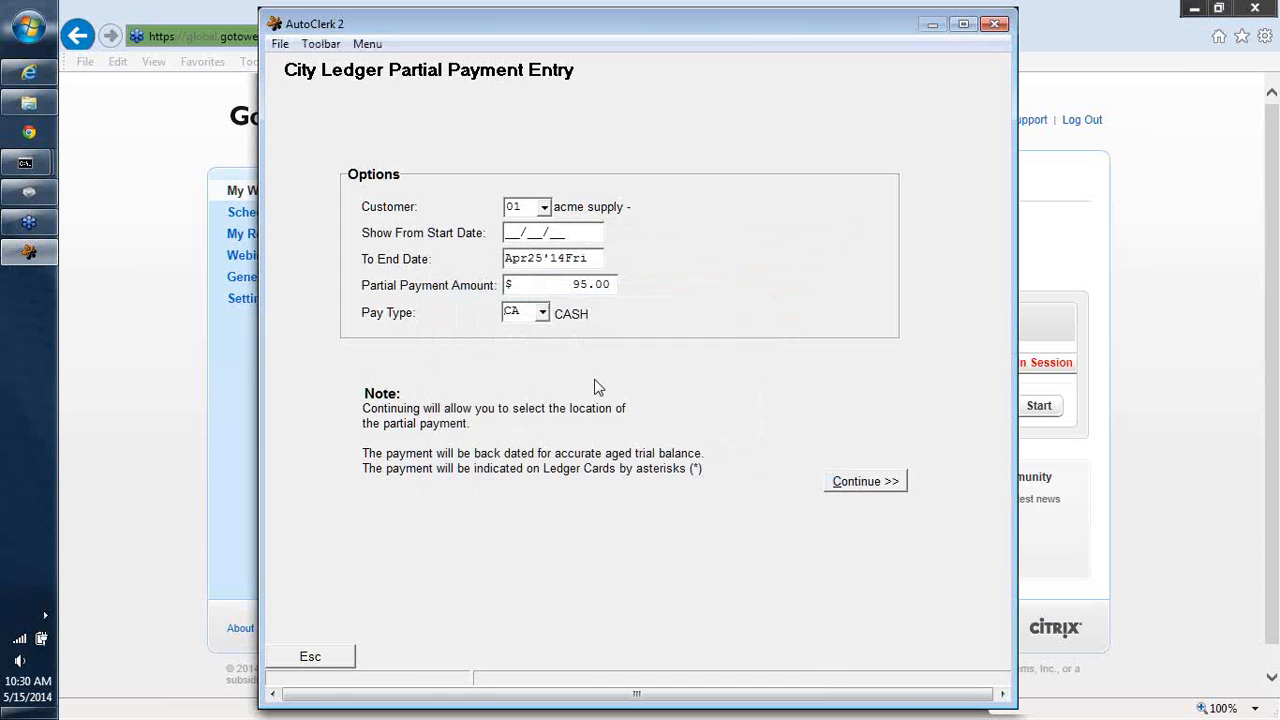
pyautogui.doubleClick(524, 312)
pyautogui.press('BackSpace')
pyautogui.write('CA')
pyautogui.click(849, 485)
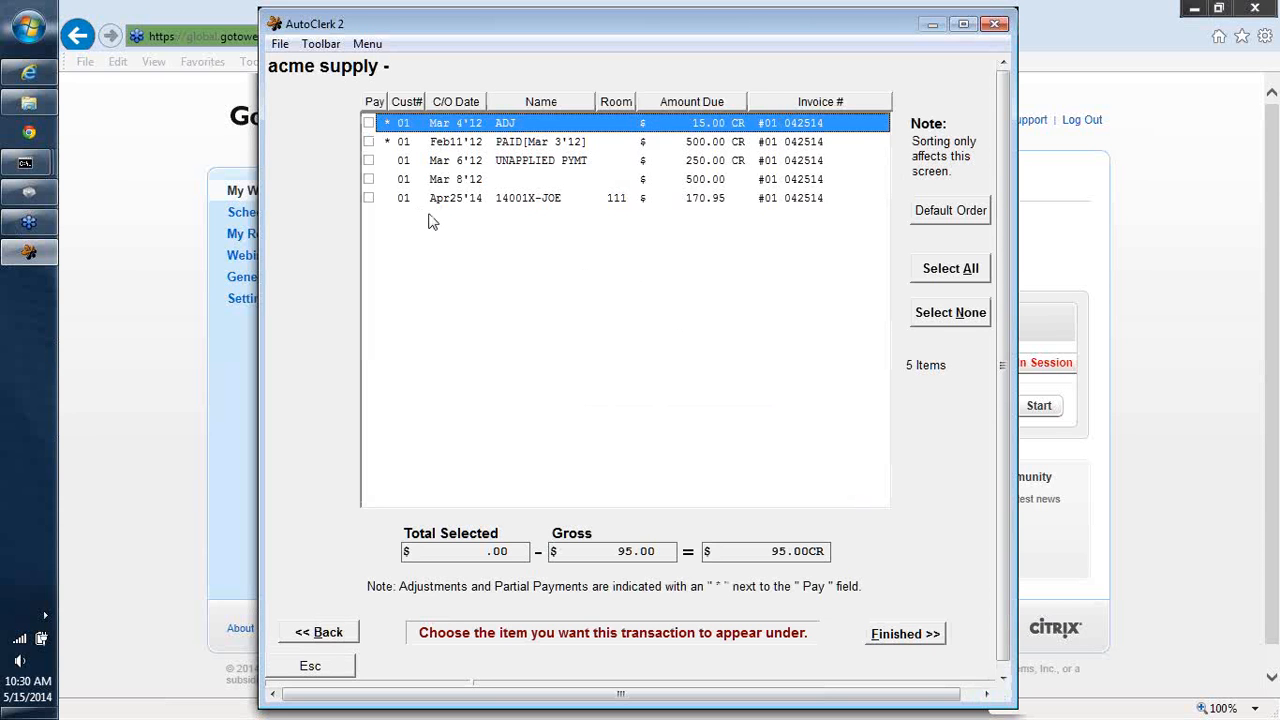
# - Apply the partial payment to the room 111 invoice, finish, and decline posting another
pyautogui.click(368, 199)
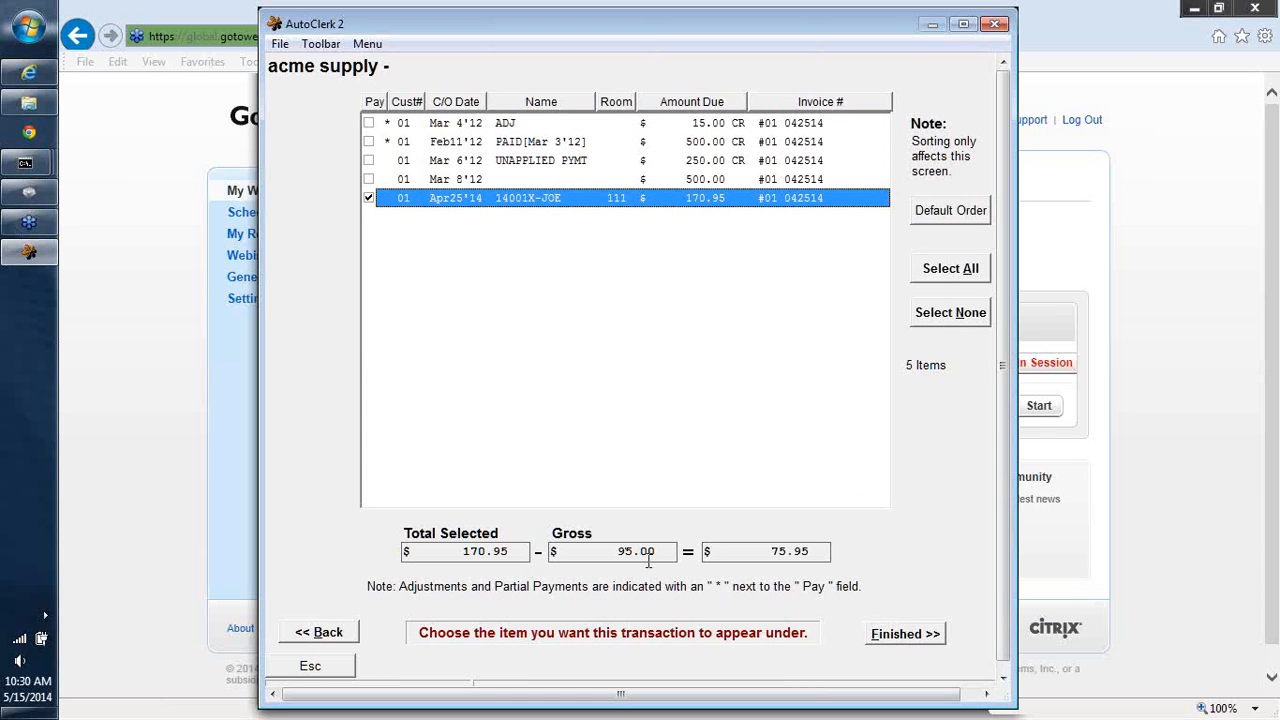
pyautogui.click(905, 637)
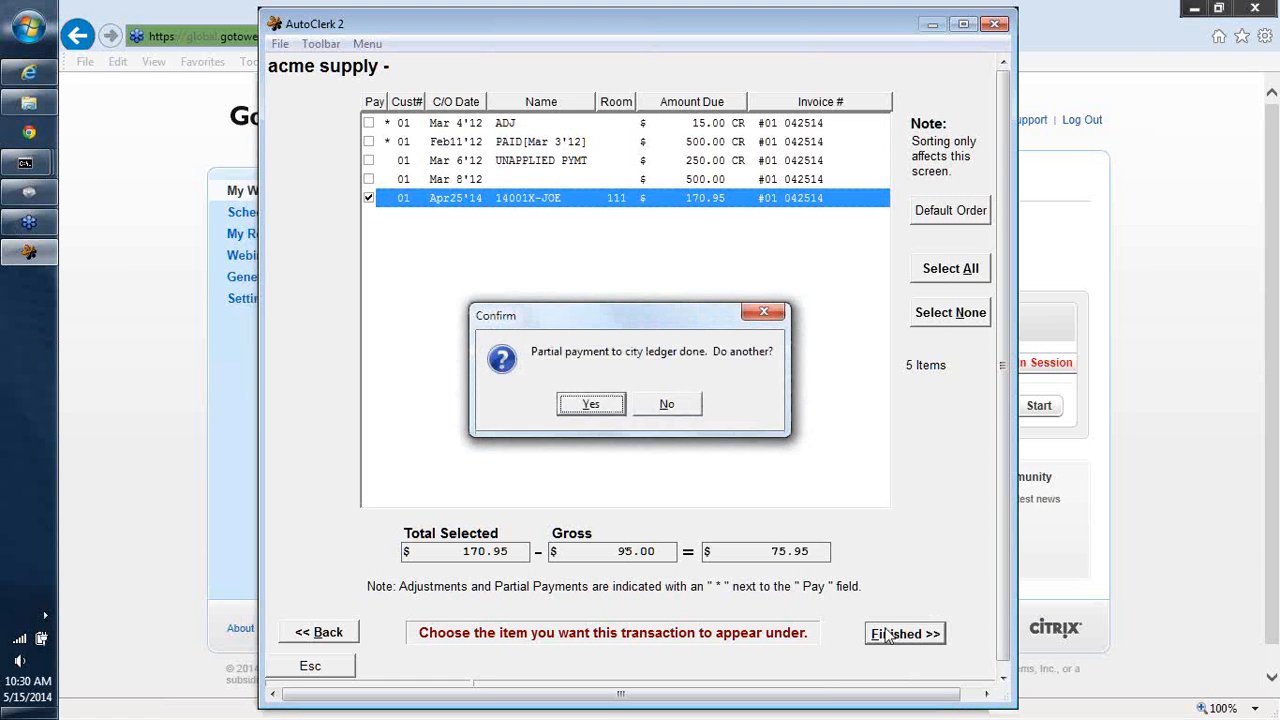
pyautogui.click(667, 408)
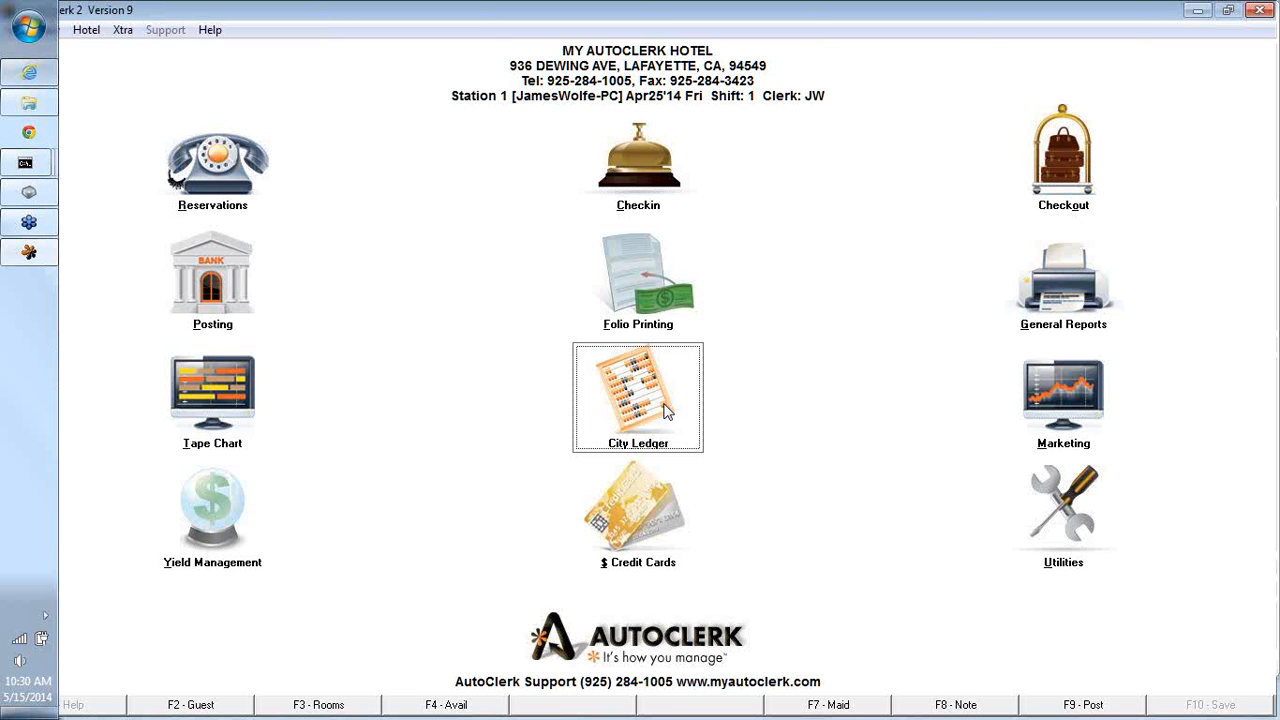
# - Open City Ledger adjustment entry, then leave it without entering anything
pyautogui.click(666, 412)
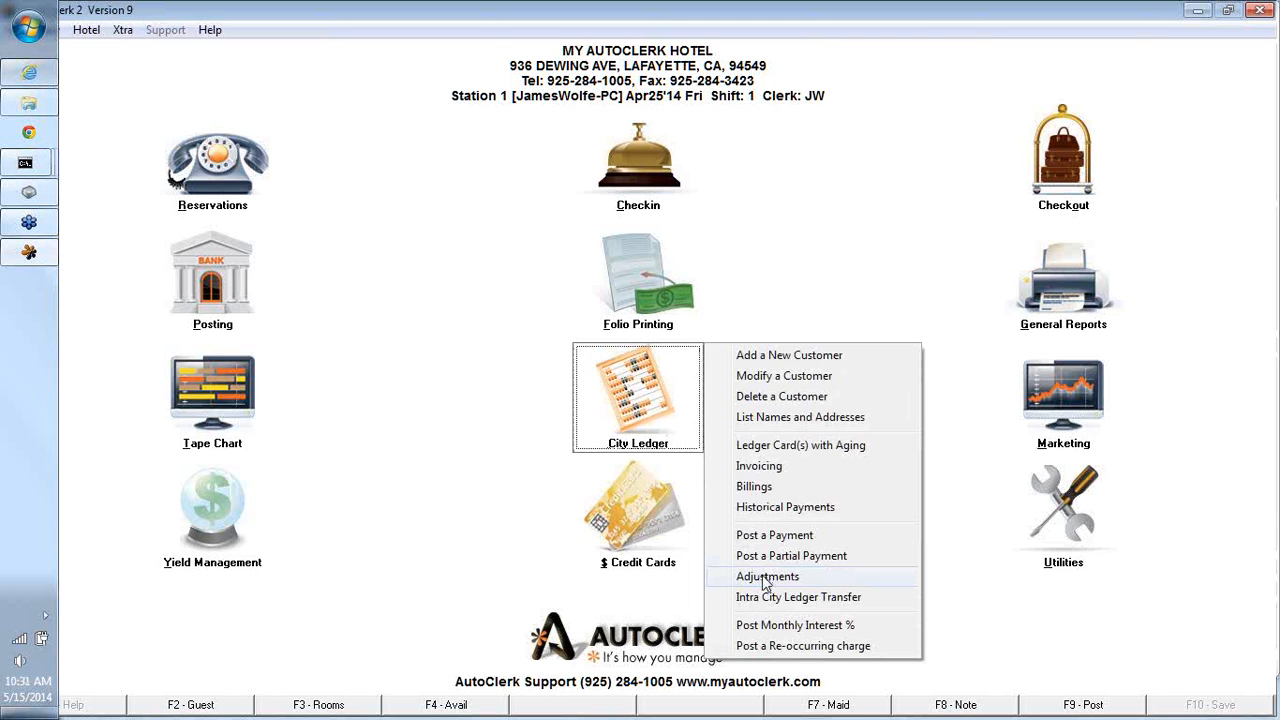
pyautogui.click(765, 578)
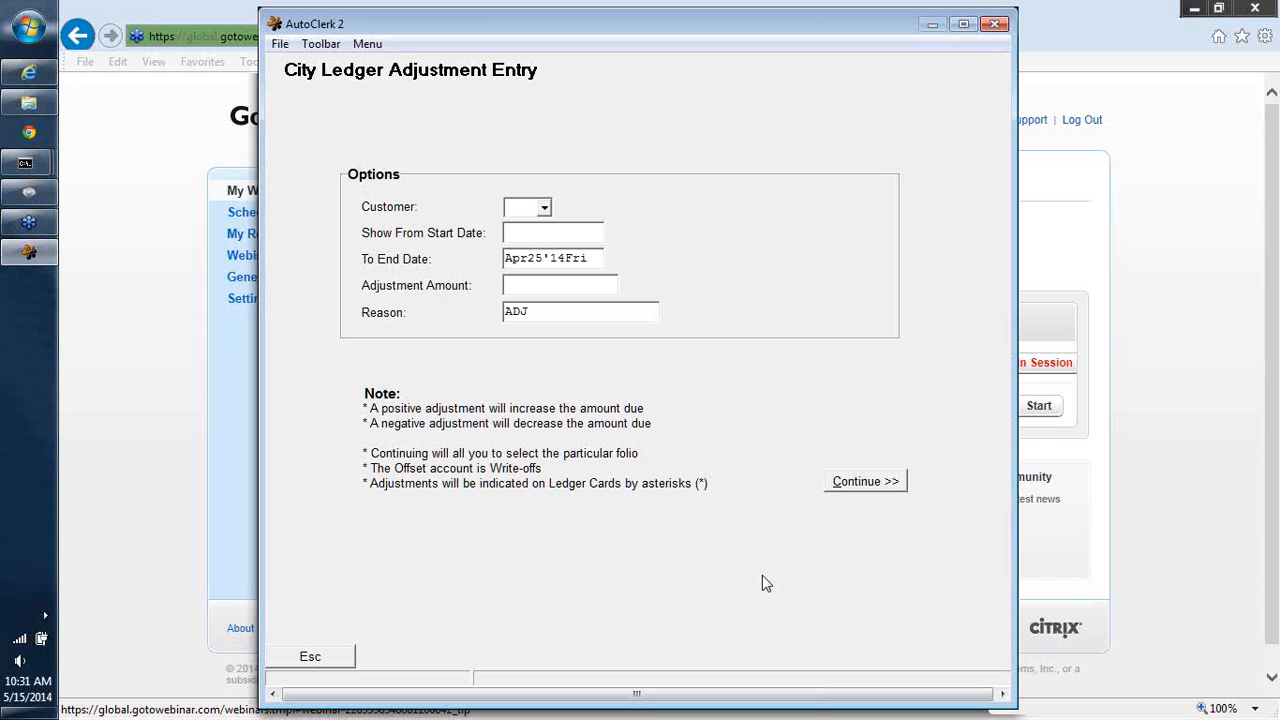
pyautogui.click(310, 656)
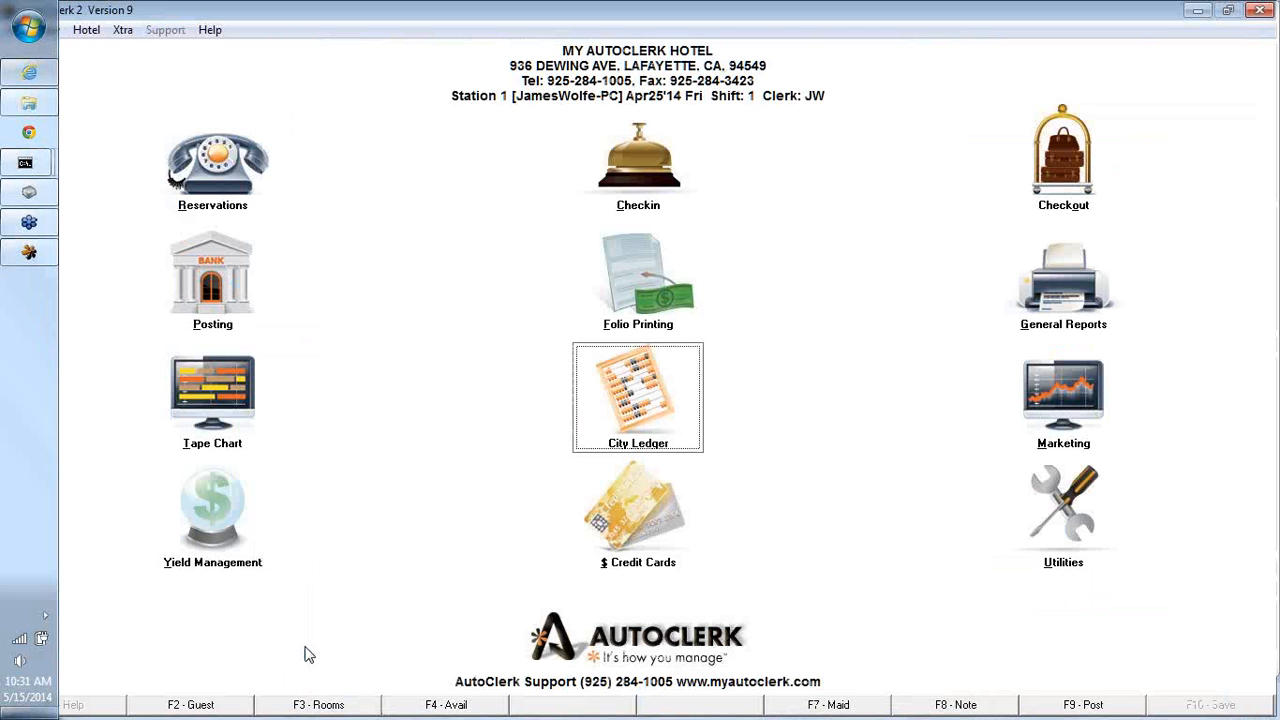
# - Open Historical Folios for the date range 04/01/14 to Apr25'14
pyautogui.click(1021, 507)
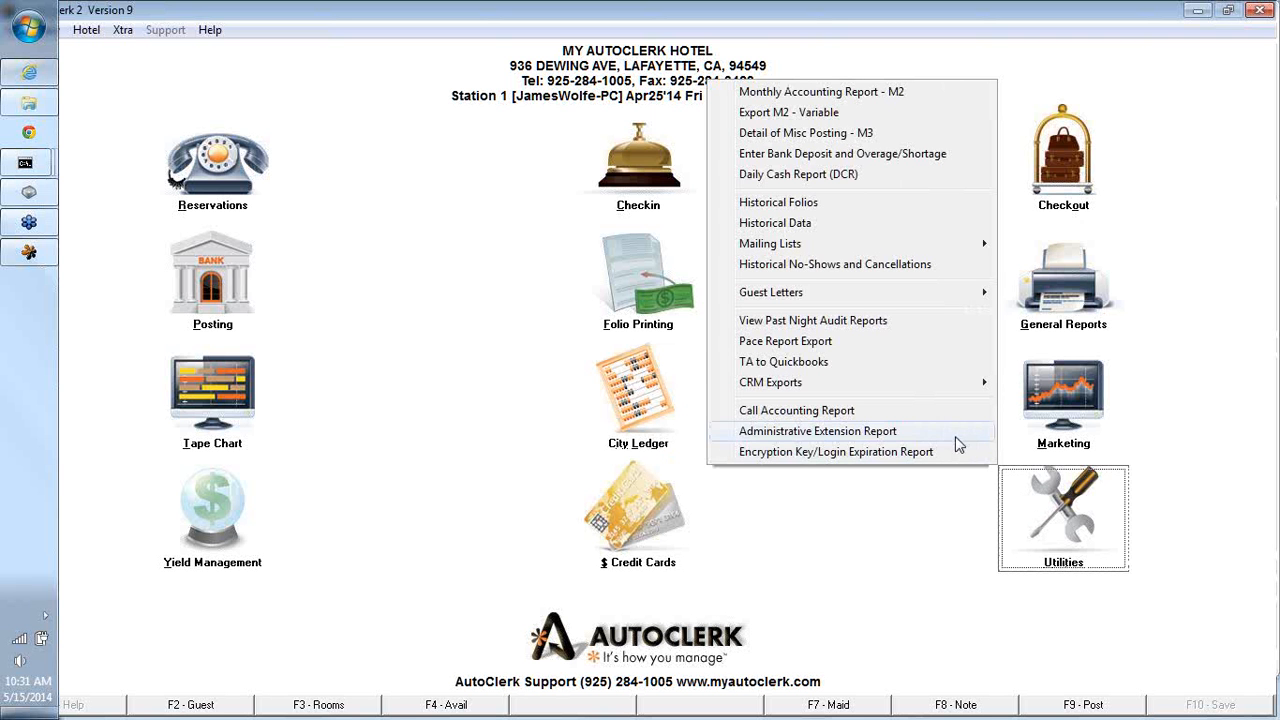
pyautogui.click(755, 204)
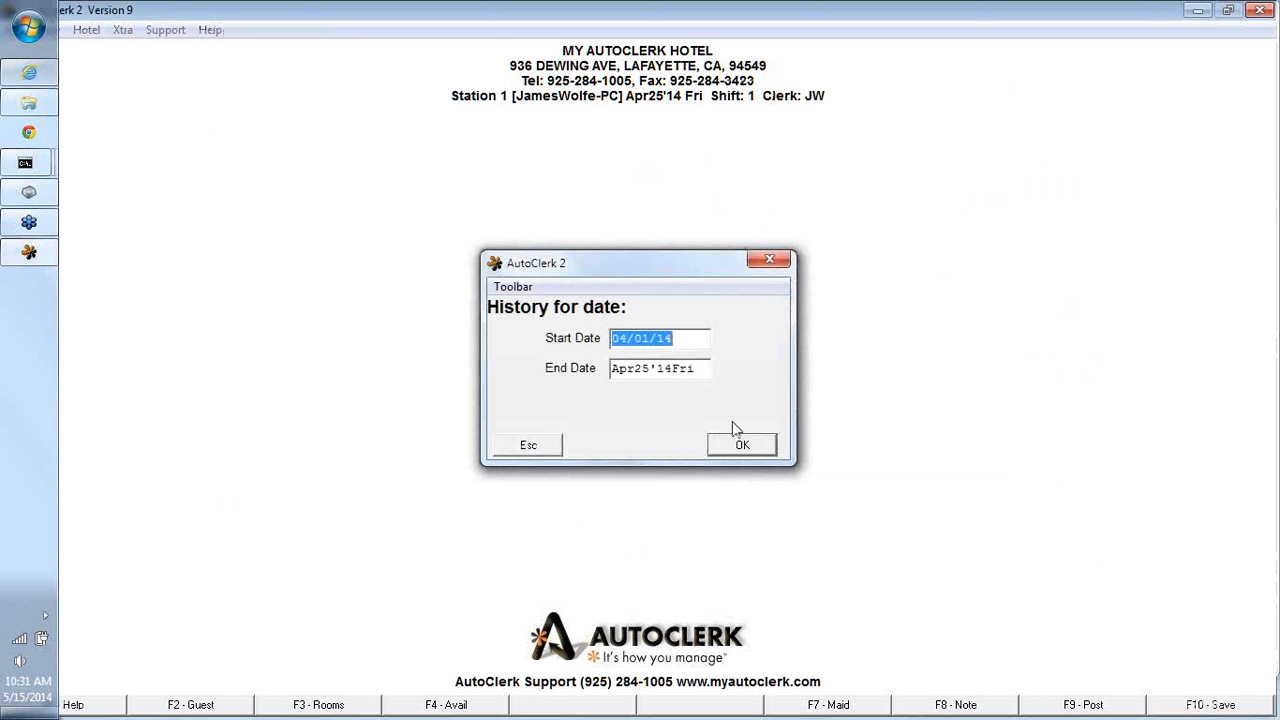
pyautogui.click(738, 446)
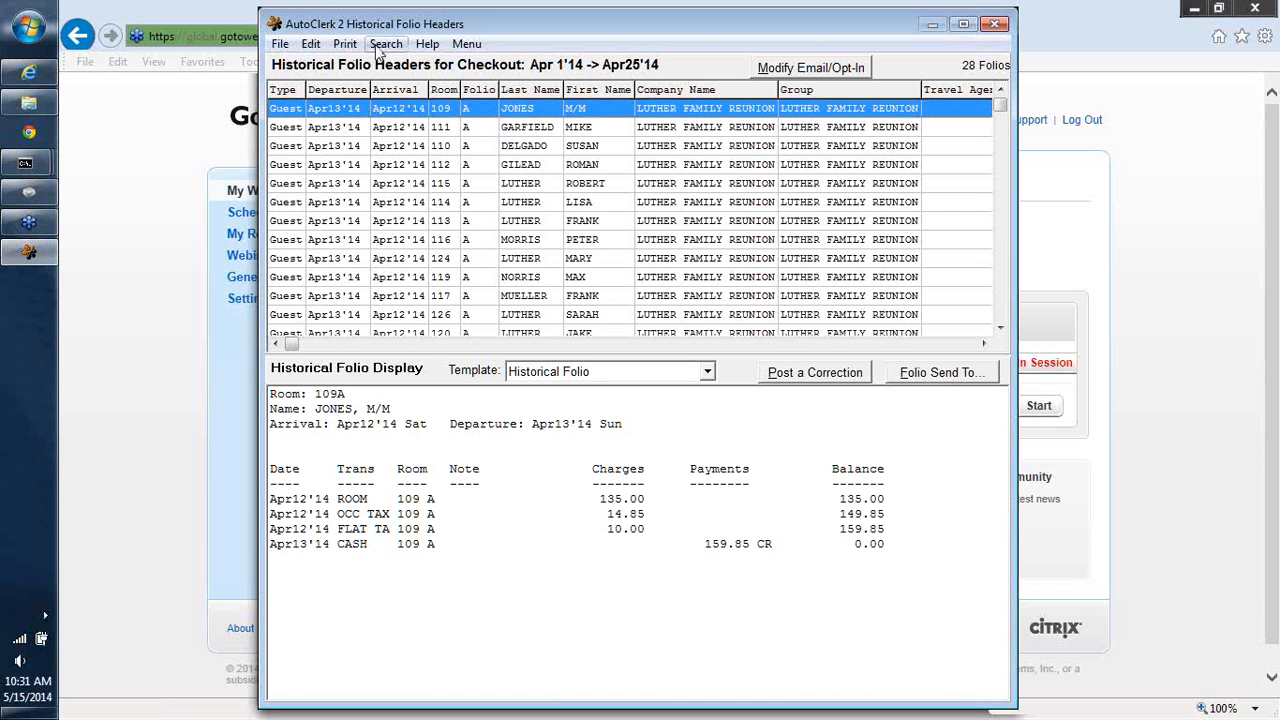
# - Search the folio history for last name BLOW
pyautogui.click(378, 46)
pyautogui.click(379, 47)
pyautogui.click(385, 45)
pyautogui.click(409, 66)
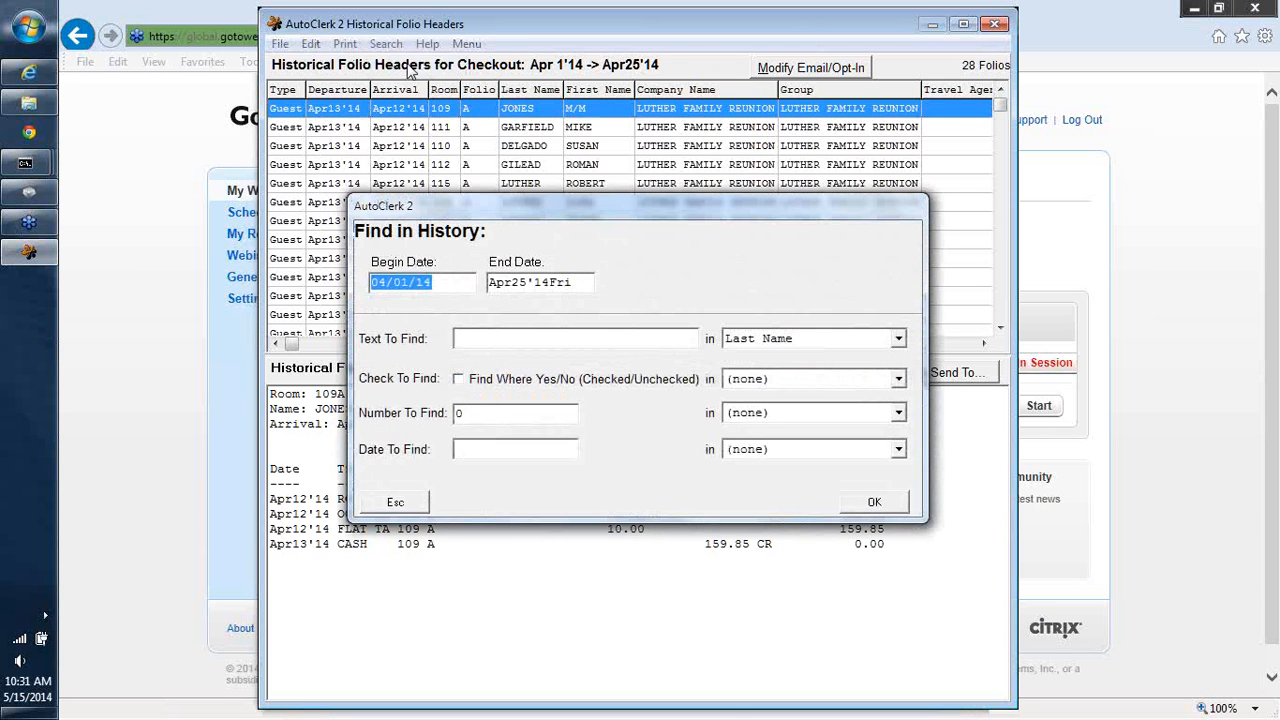
pyautogui.click(480, 343)
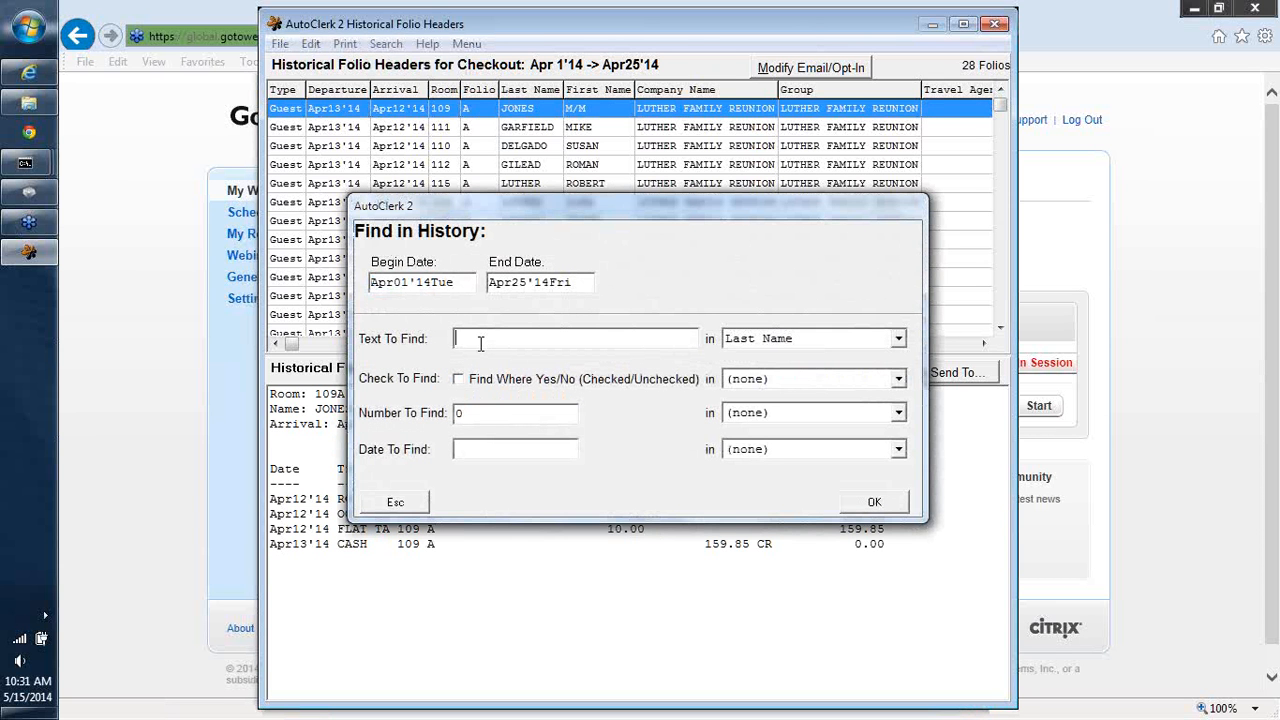
pyautogui.write('BLOW')
pyautogui.click(880, 506)
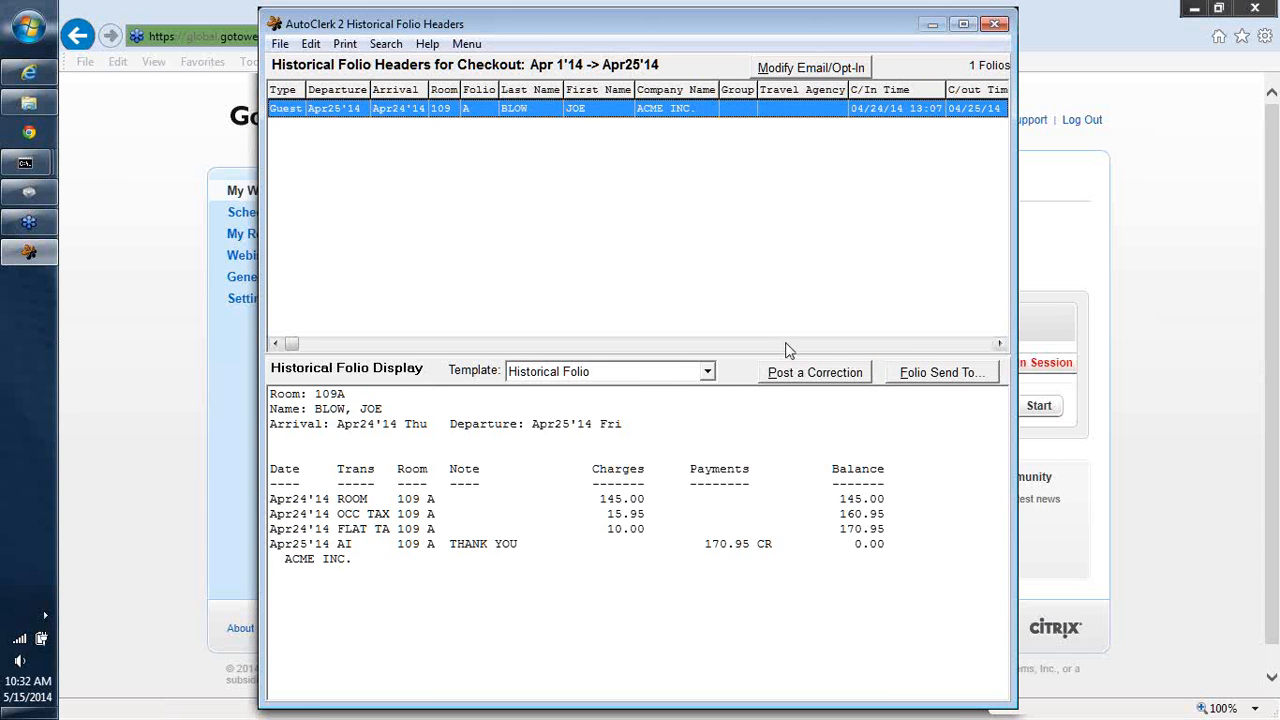
# - Start a correction on the guest's historical room charge and set the adjustment amount to 45.00 credit
pyautogui.click(791, 373)
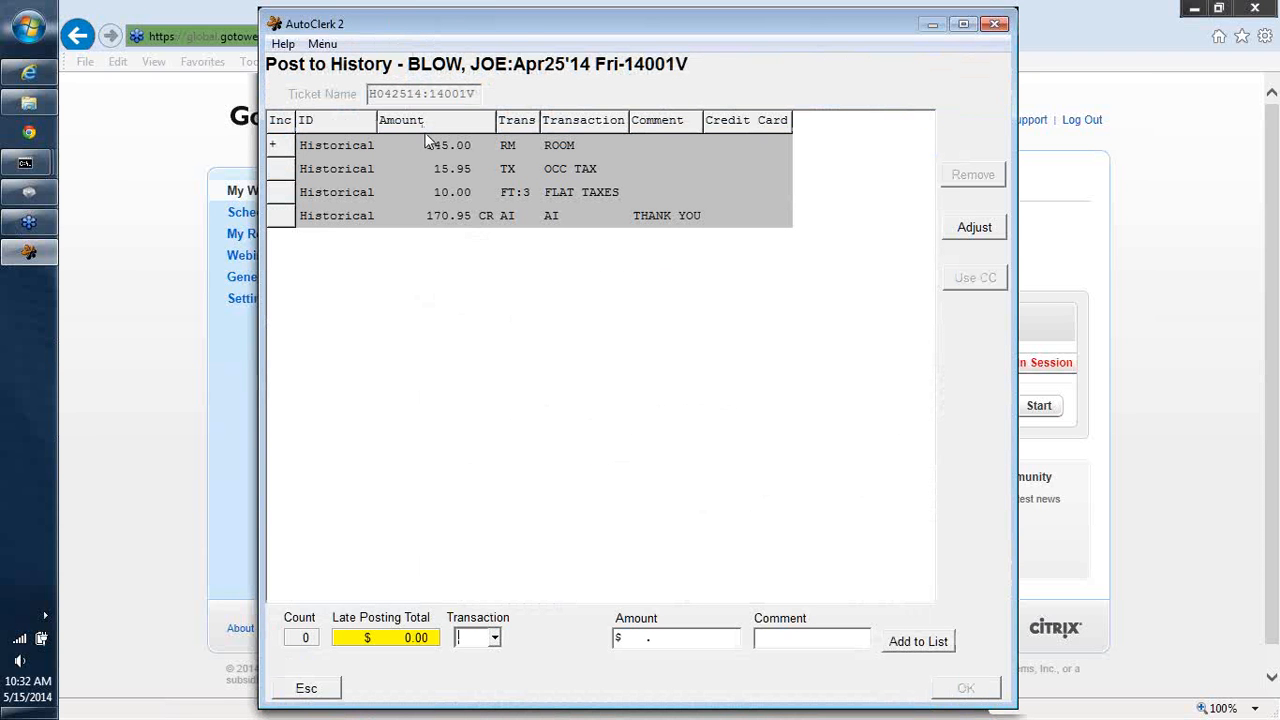
pyautogui.click(444, 147)
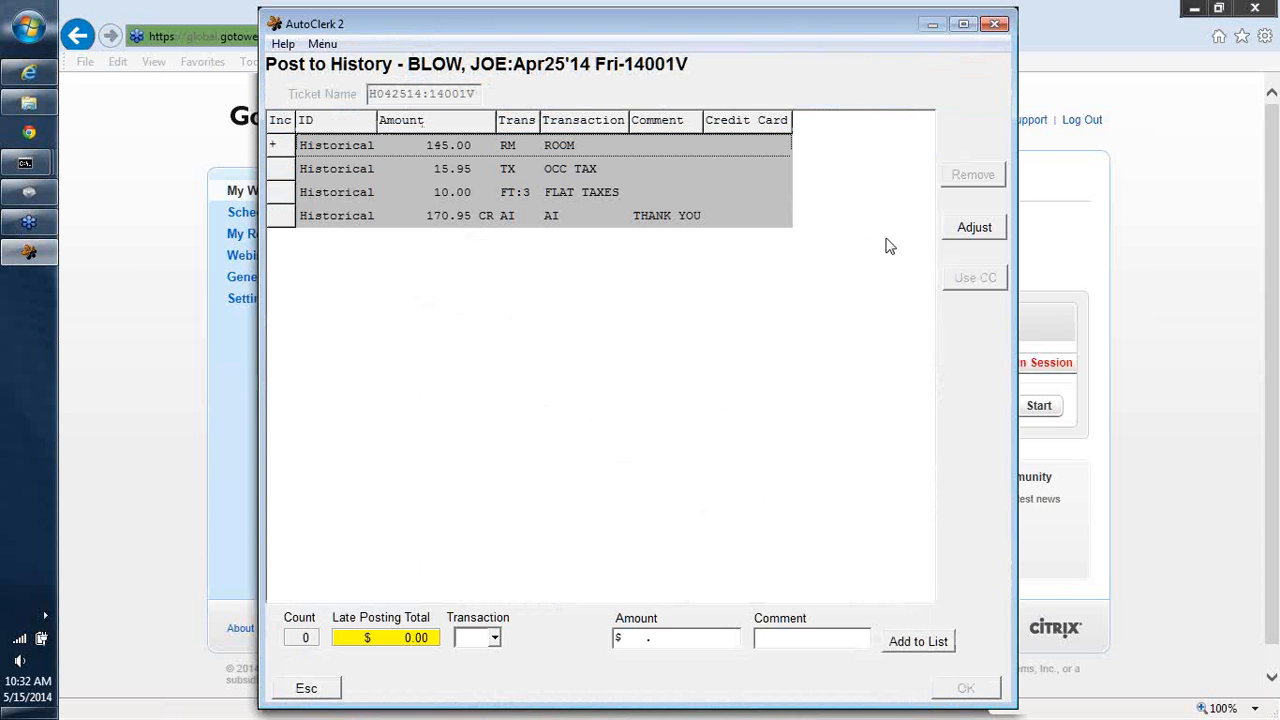
pyautogui.click(960, 230)
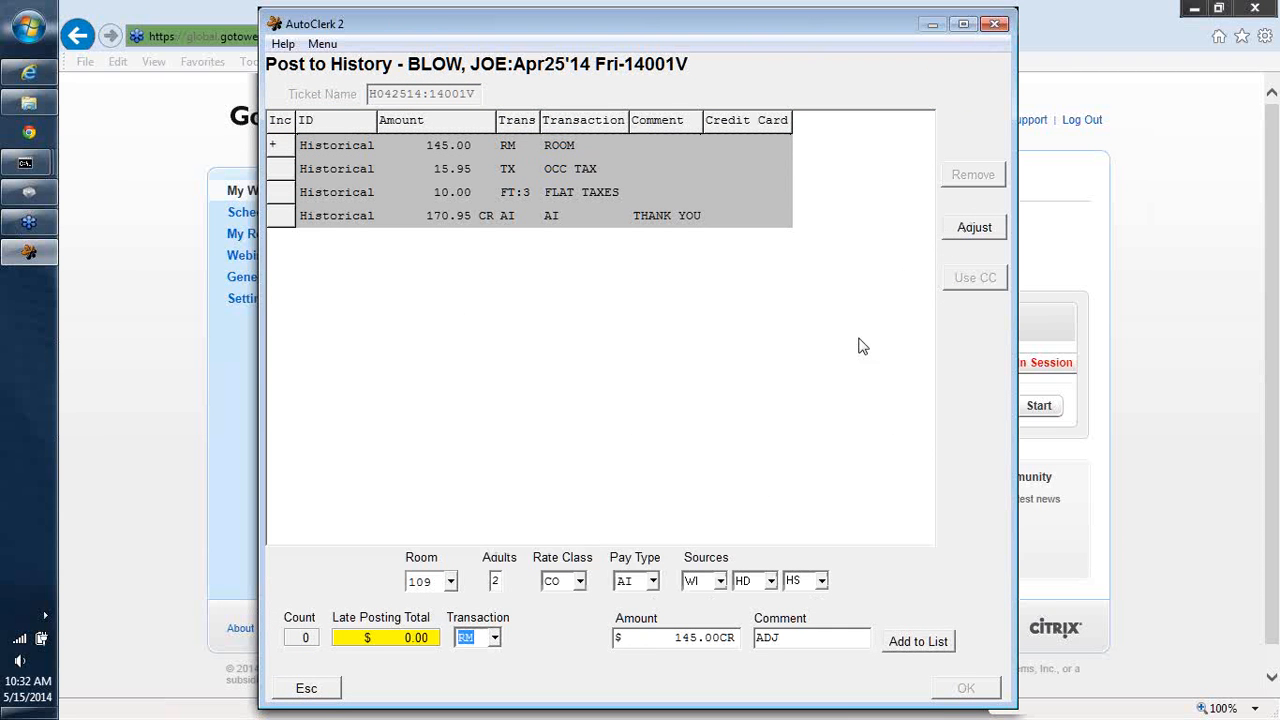
pyautogui.click(676, 641)
pyautogui.write('-14500')
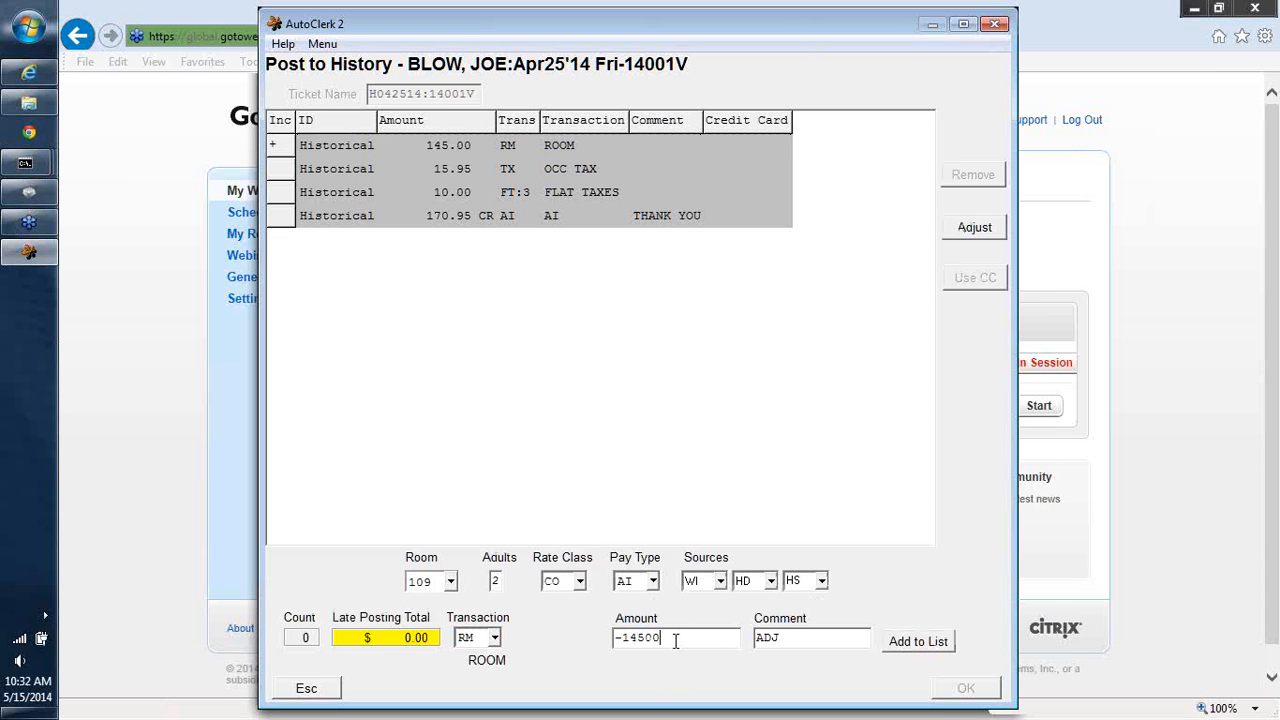
pyautogui.press('BackSpace')
pyautogui.press('BackSpace')
pyautogui.press('BackSpace')
pyautogui.press('BackSpace')
pyautogui.press('BackSpace')
pyautogui.write('45.00')
pyautogui.click(791, 641)
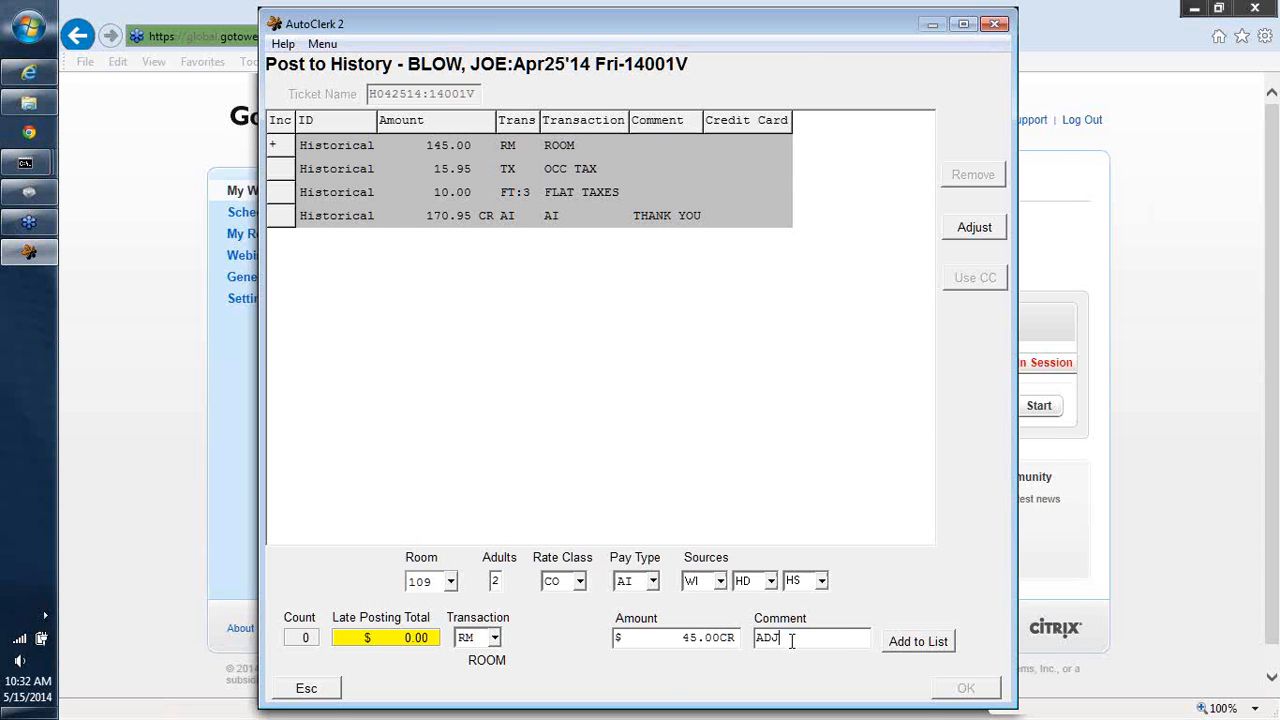
# - Comment the adjustment WRONG RATE, add it to the list, and decline decreasing tonight's room count
pyautogui.press('BackSpace')
pyautogui.press('BackSpace')
pyautogui.press('BackSpace')
pyautogui.write('WORNG')
pyautogui.press('BackSpace')
pyautogui.press('BackSpace')
pyautogui.press('BackSpace')
pyautogui.press('BackSpace')
pyautogui.write('RONG RO')
pyautogui.write('OM RAT')
pyautogui.press('Left')
pyautogui.press('Left')
pyautogui.press('Left')
pyautogui.press('Left')
pyautogui.press('BackSpace')
pyautogui.press('BackSpace')
pyautogui.press('BackSpace')
pyautogui.press('BackSpace')
pyautogui.press('BackSpace')
pyautogui.press('Right')
pyautogui.press('Right')
pyautogui.press('Right')
pyautogui.press('Right')
pyautogui.write('E')
pyautogui.click(915, 648)
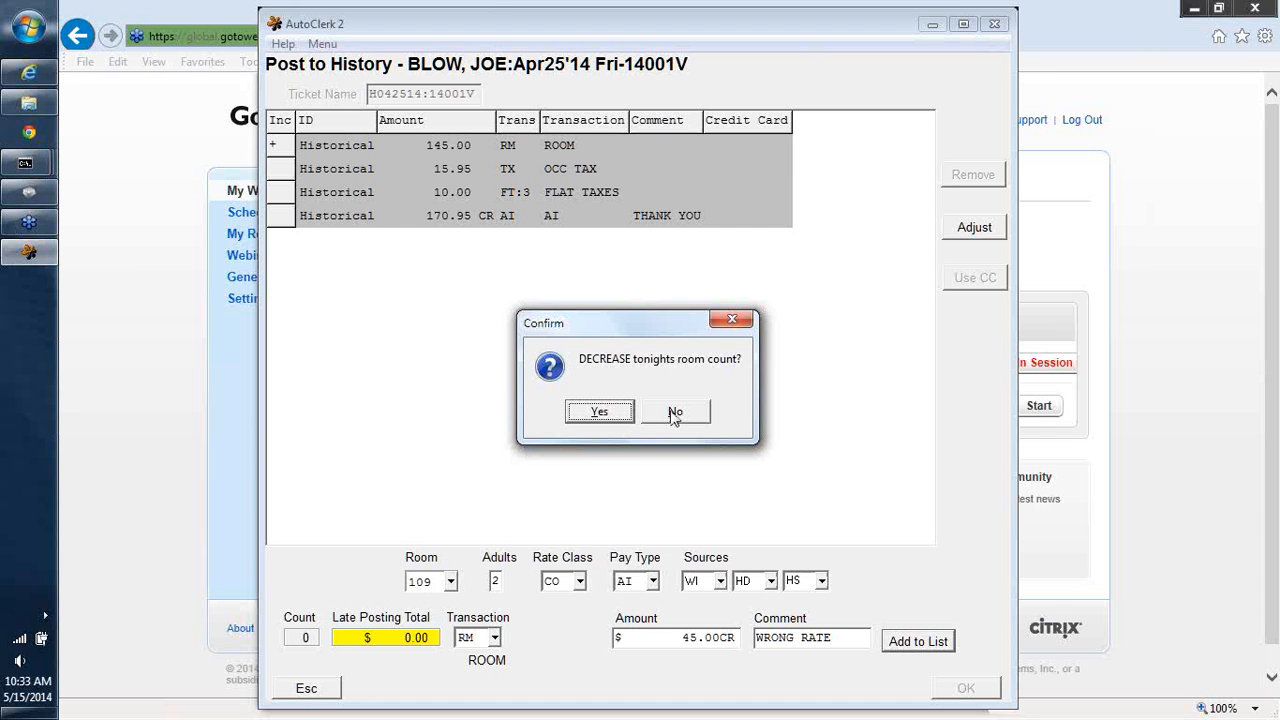
pyautogui.click(675, 413)
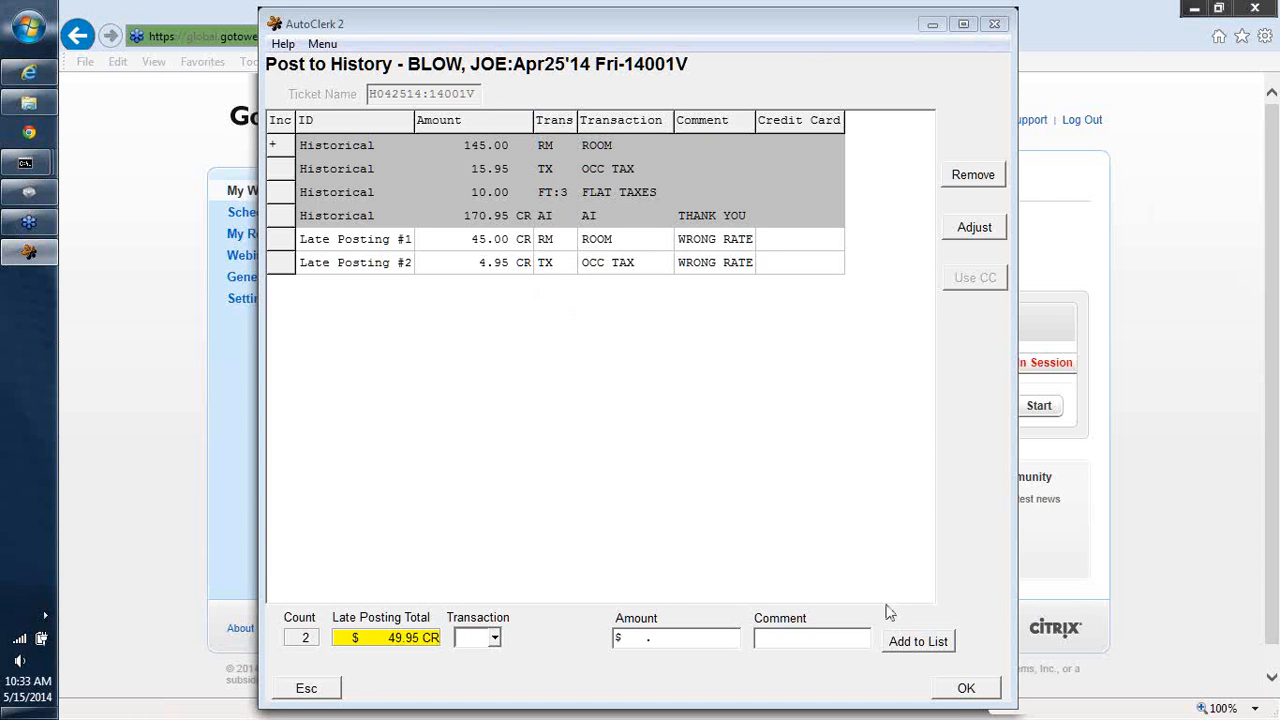
# - Try to submit the late postings
pyautogui.click(968, 689)
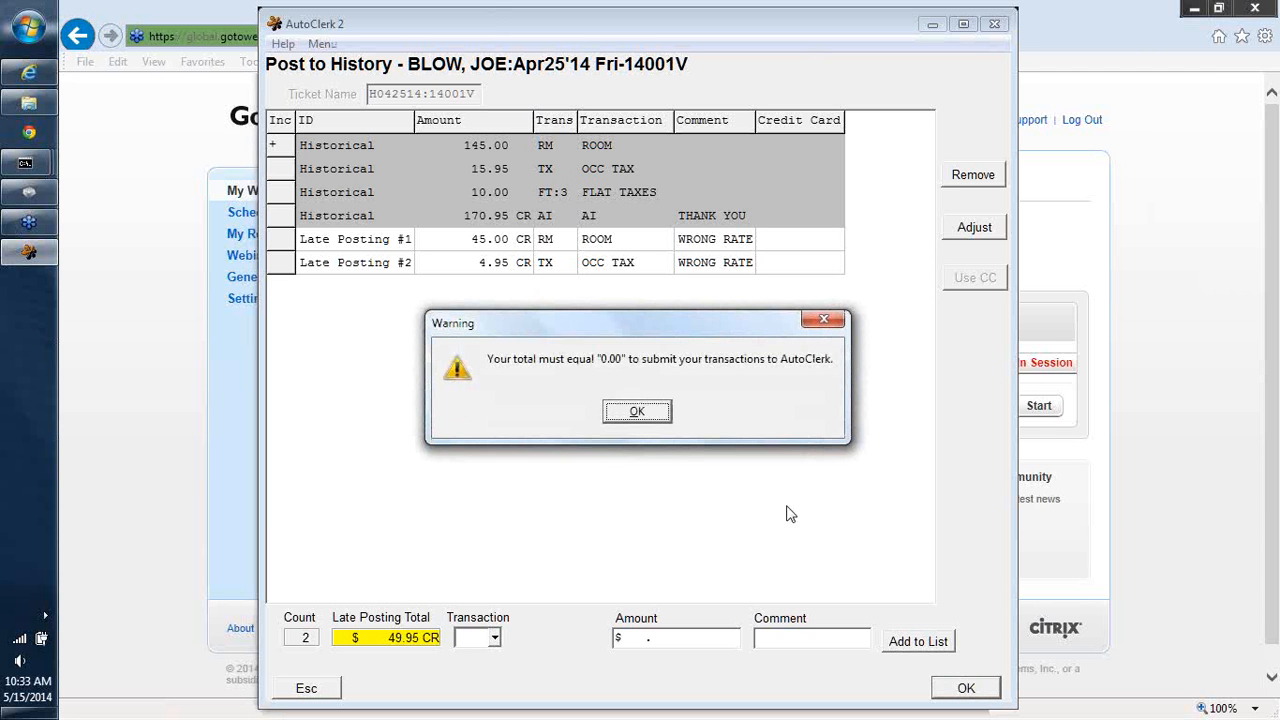
pyautogui.click(630, 414)
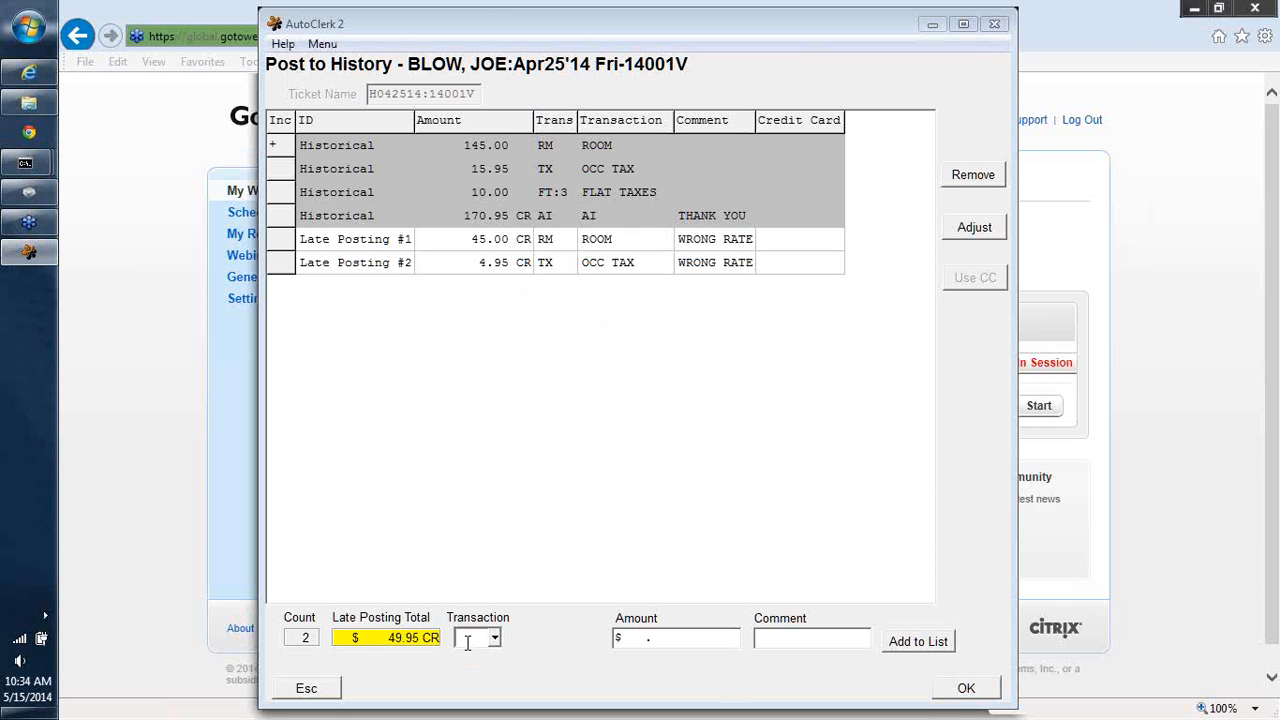
# - Add an AI posting of -49.95 with comment TO REFUND DB, then submit the corrections
pyautogui.write('AI')
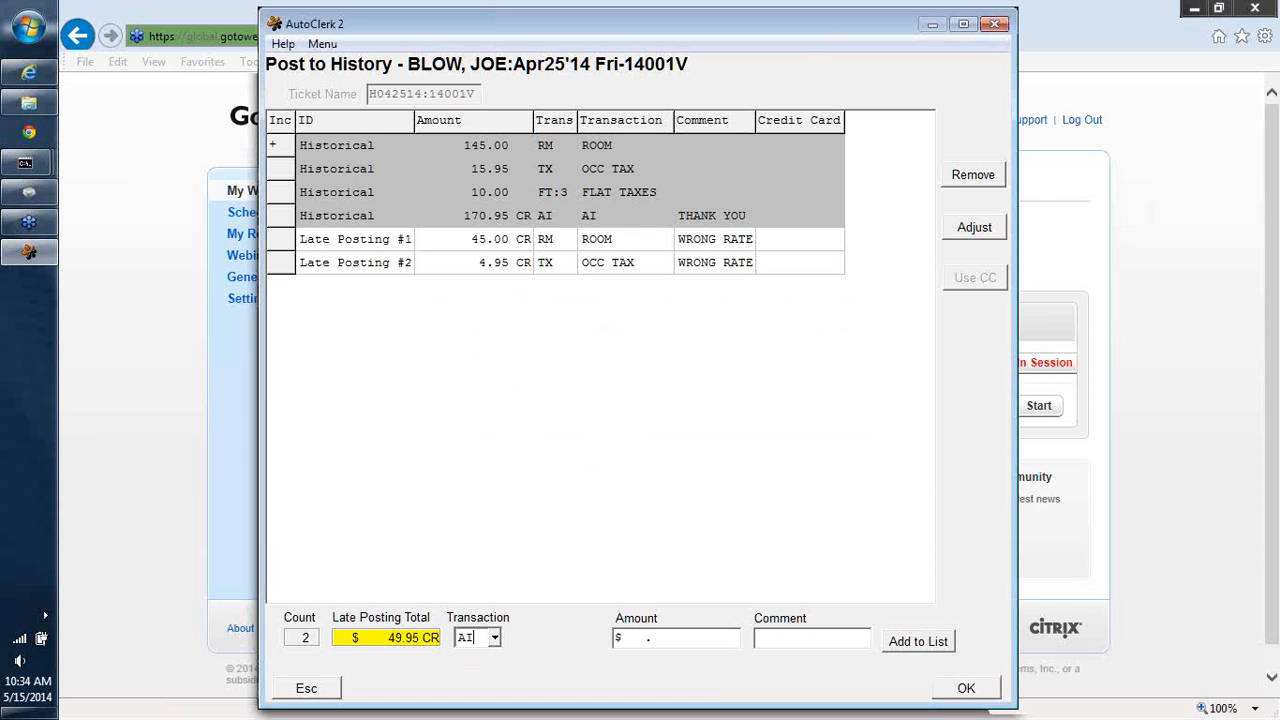
pyautogui.press('Tab')
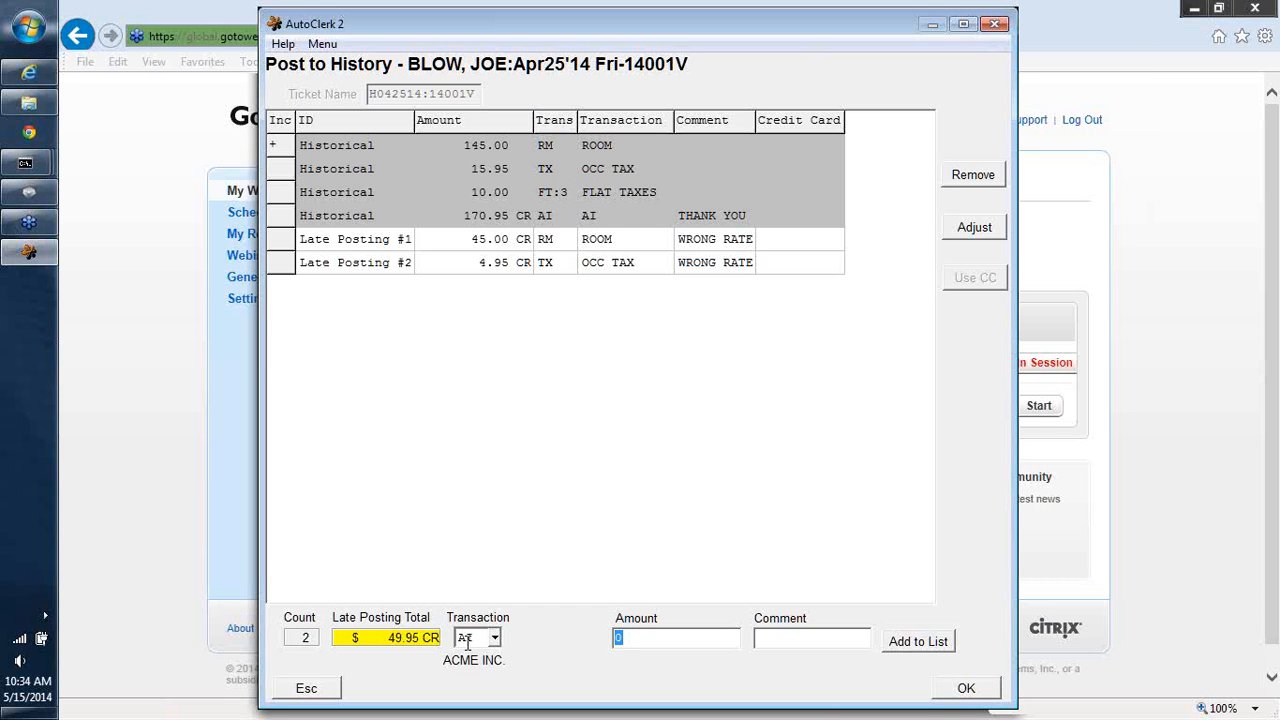
pyautogui.write('-49.95')
pyautogui.press('Tab')
pyautogui.write('TO REFUND ')
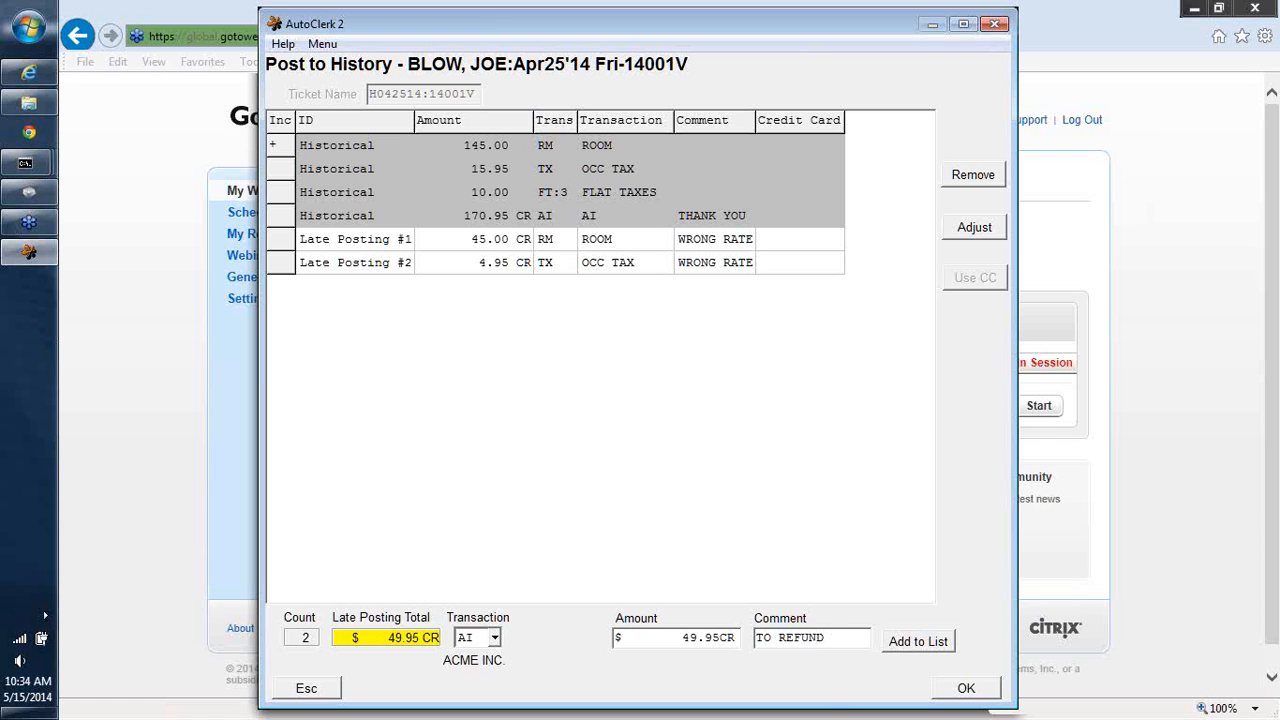
pyautogui.write('DB')
pyautogui.click(915, 643)
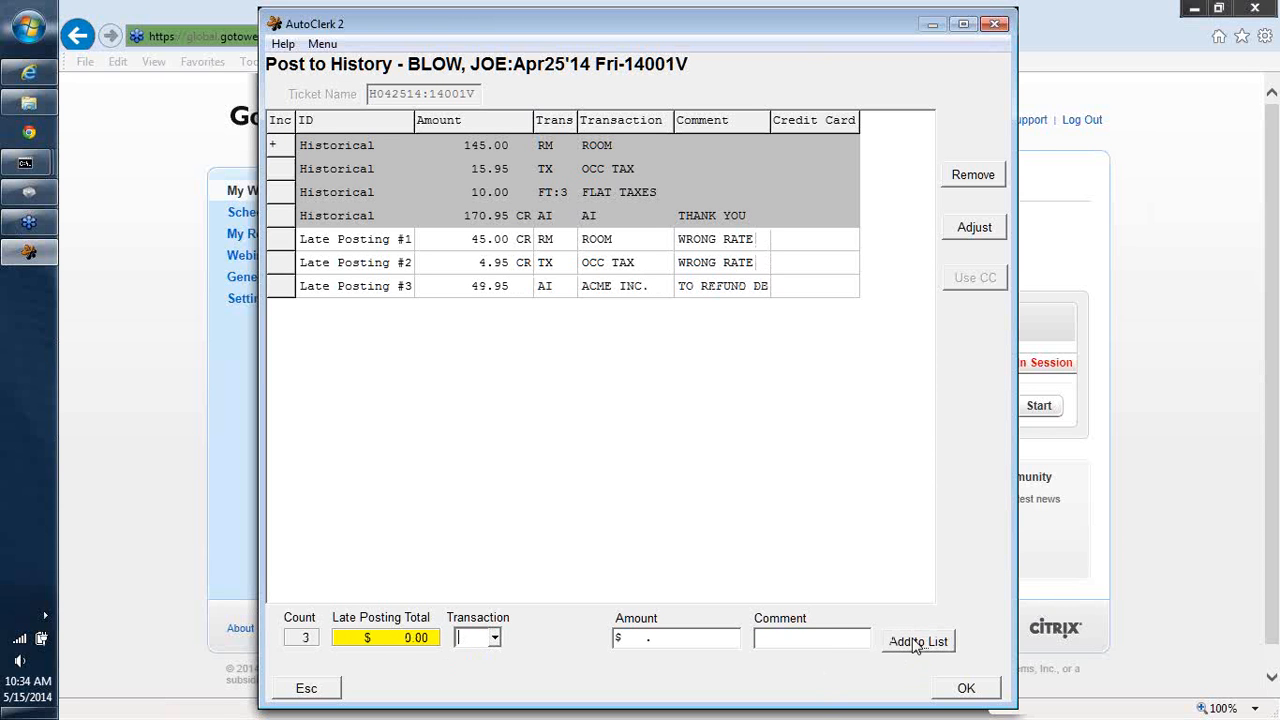
pyautogui.click(966, 689)
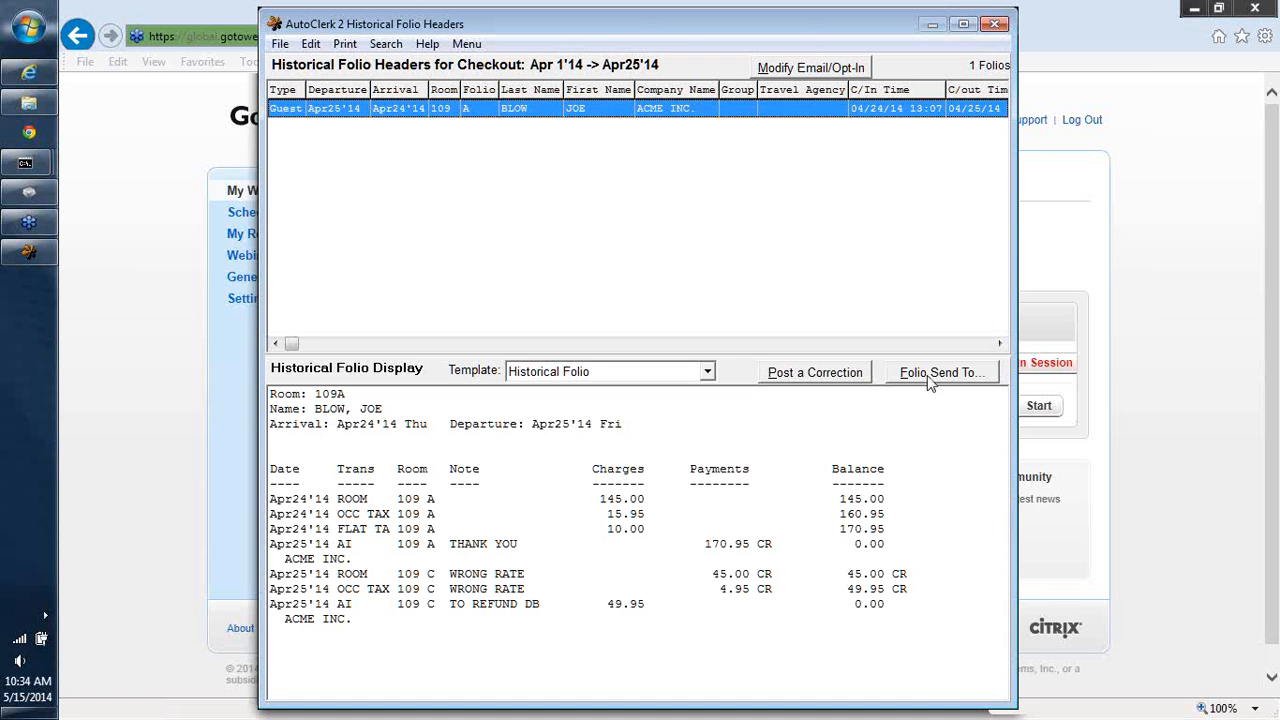
# - Display the corrected folio in Folio Printing, then close it
pyautogui.click(928, 376)
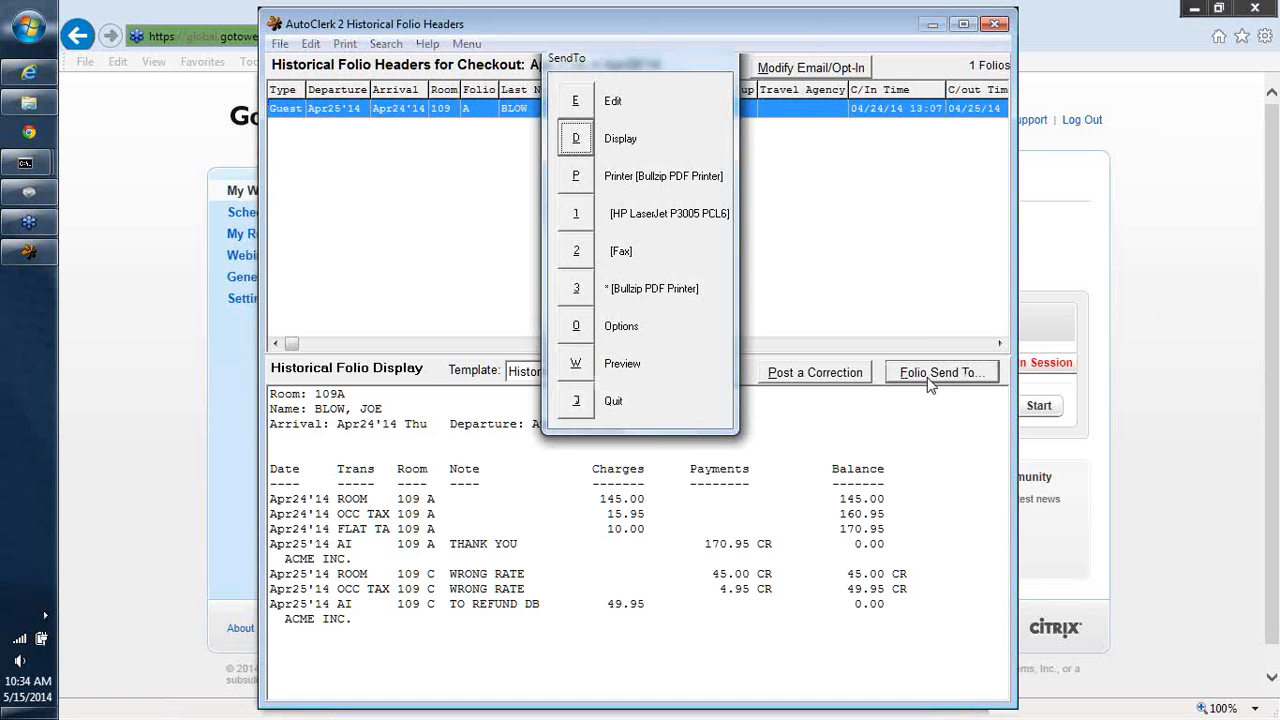
pyautogui.click(577, 140)
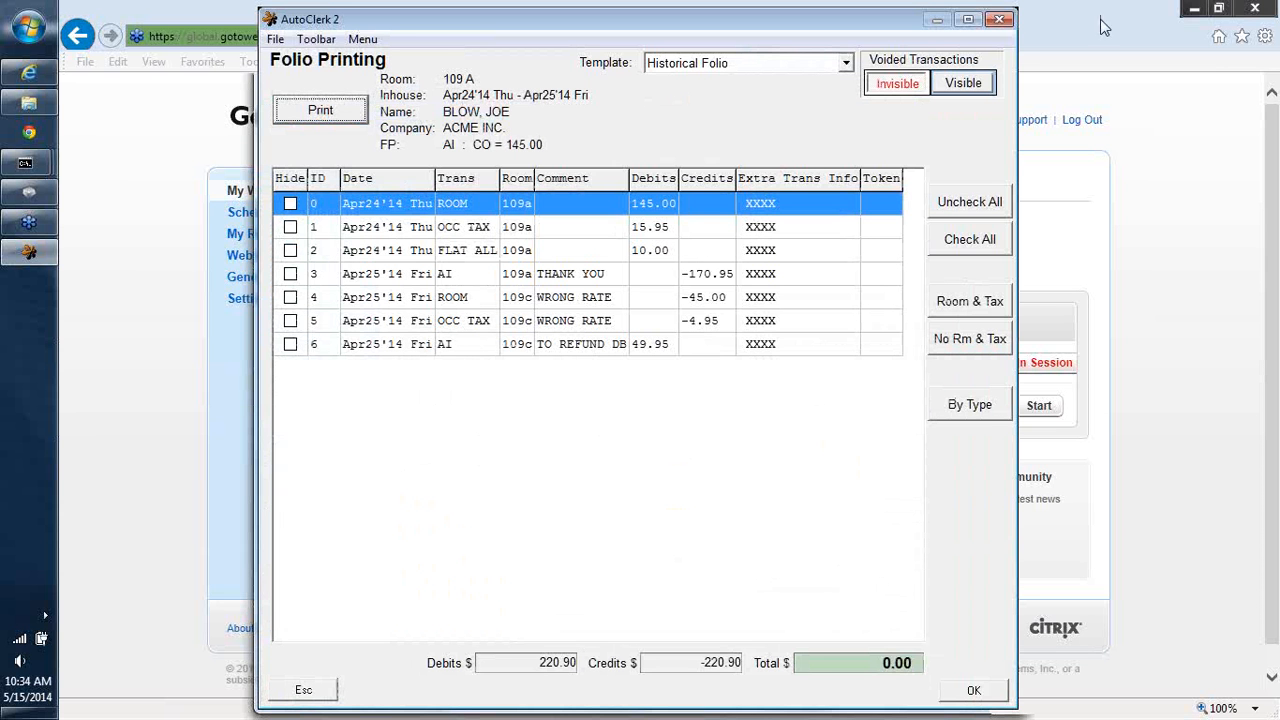
pyautogui.click(995, 19)
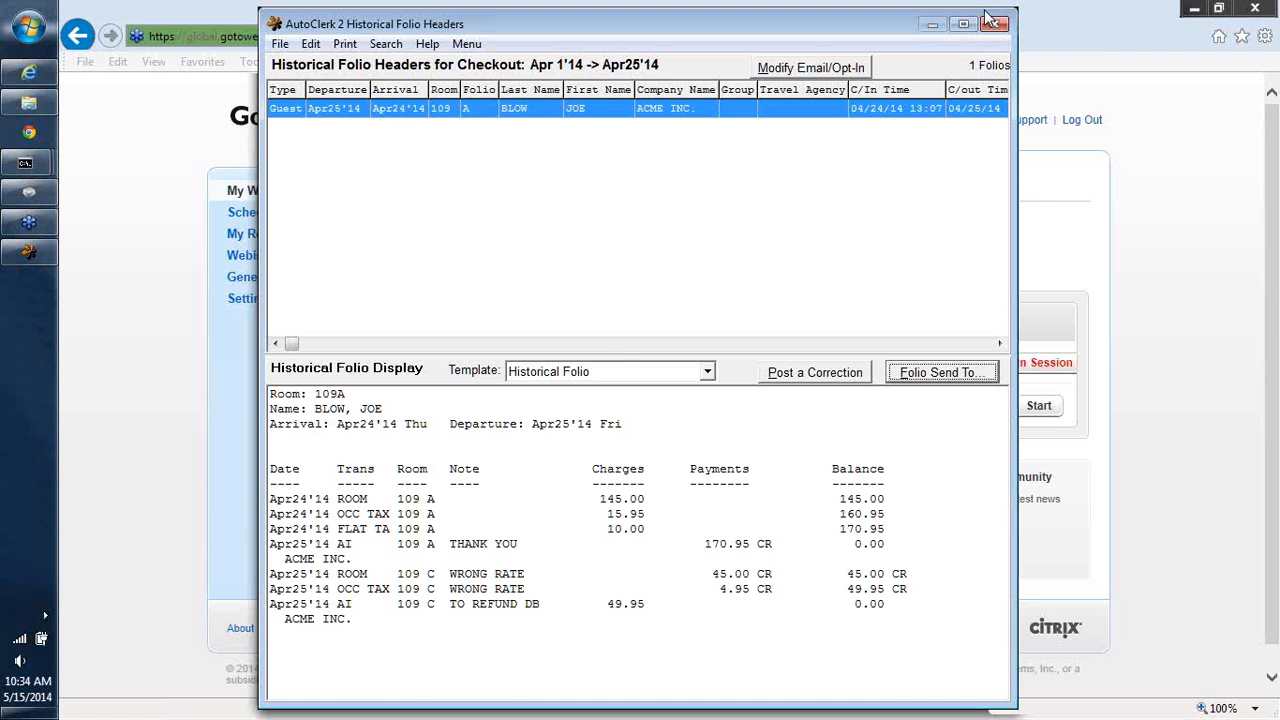
# - Display the city ledger card with aging and detail for customer AI, then close the report
pyautogui.click(992, 21)
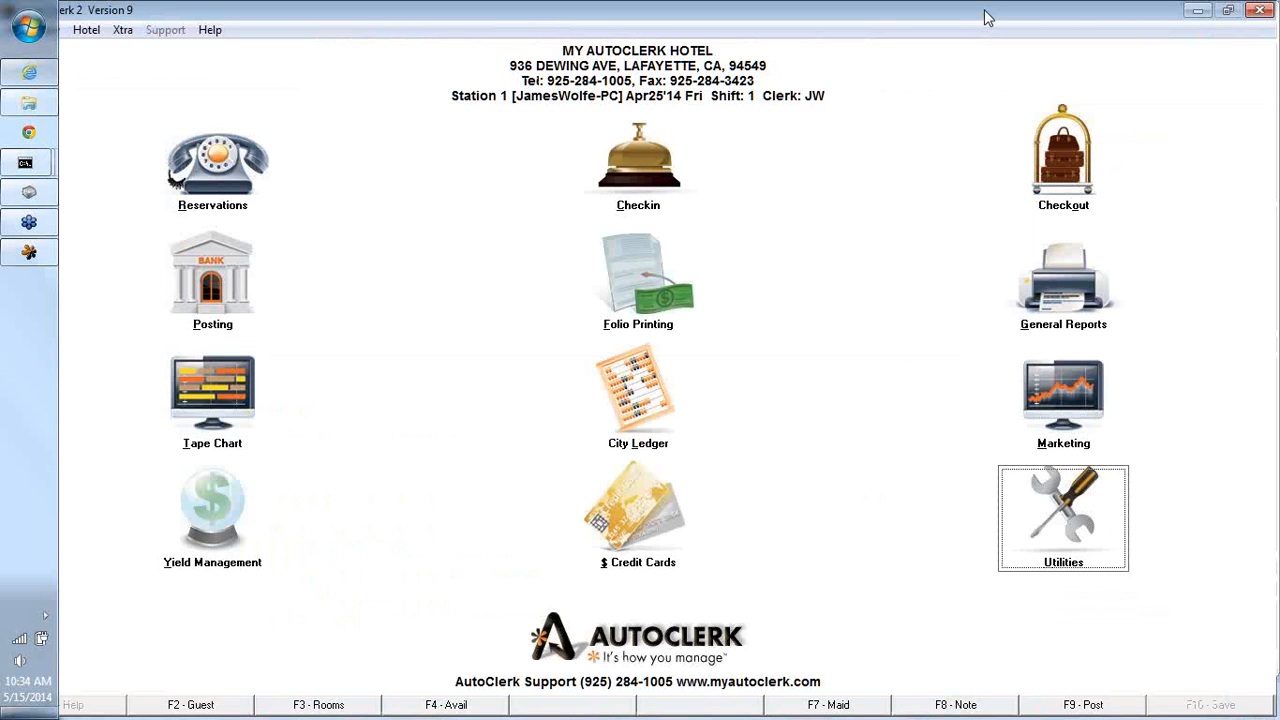
pyautogui.click(660, 403)
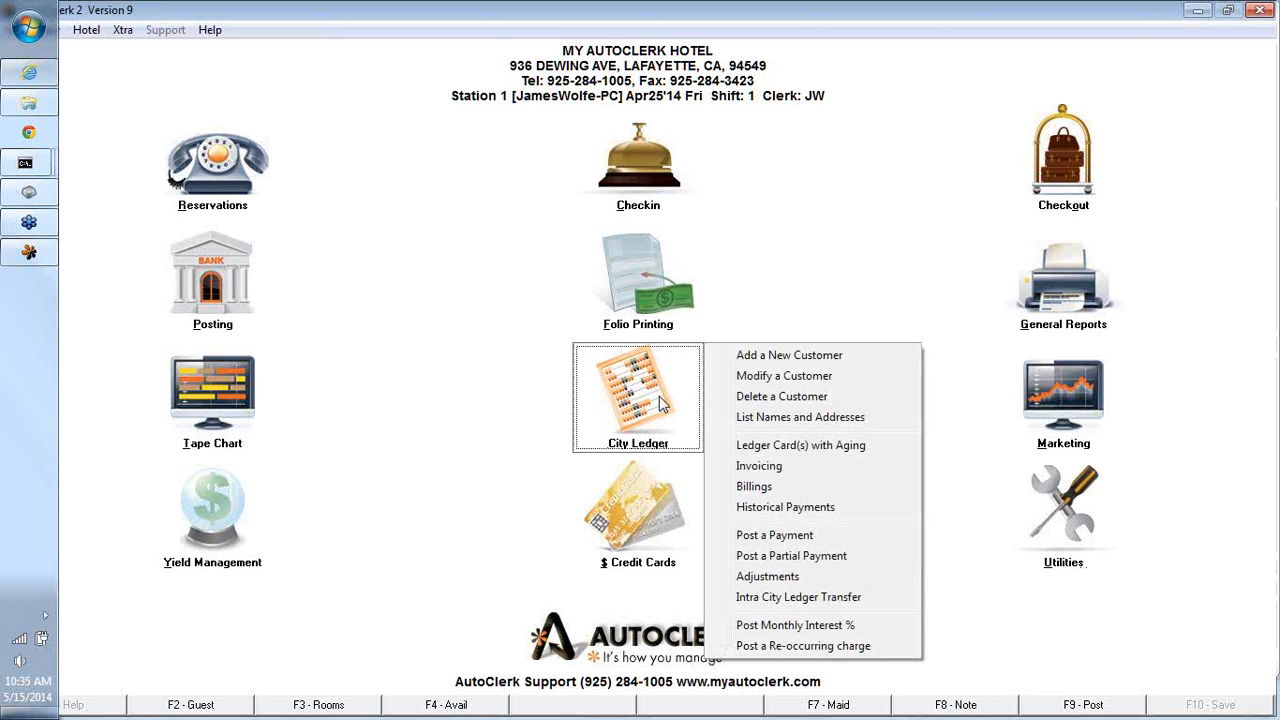
pyautogui.click(756, 452)
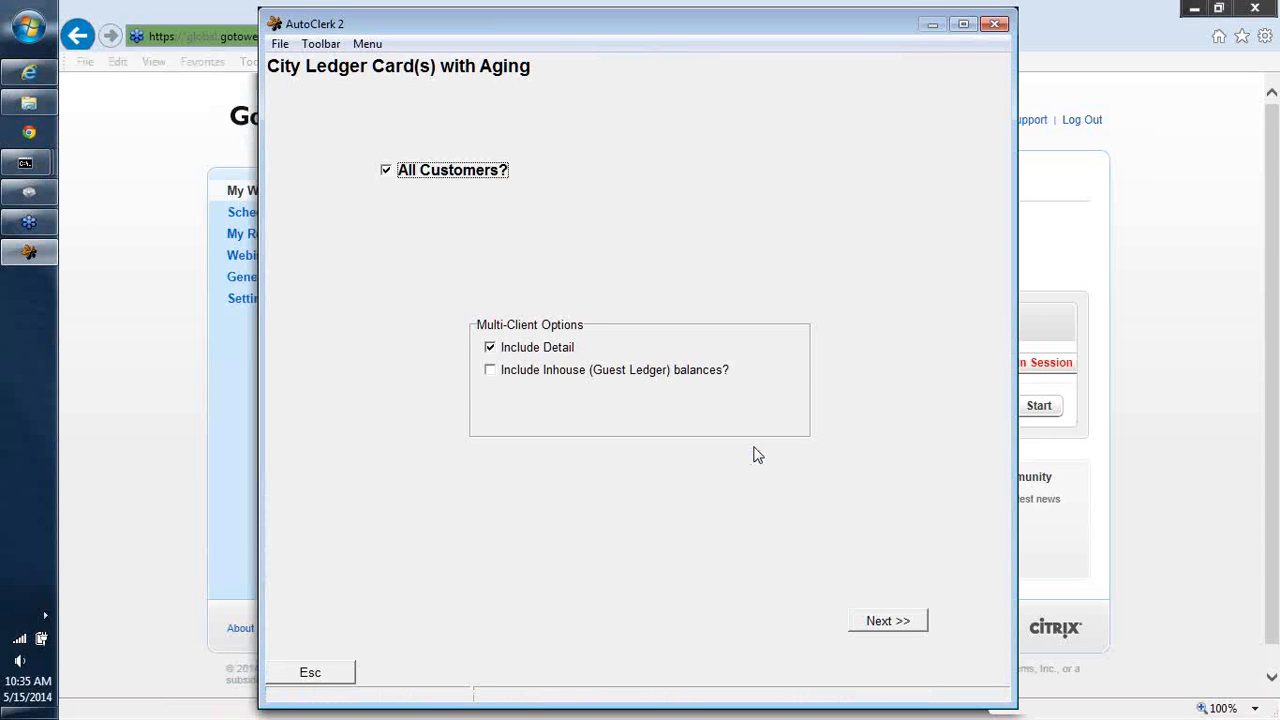
pyautogui.click(388, 172)
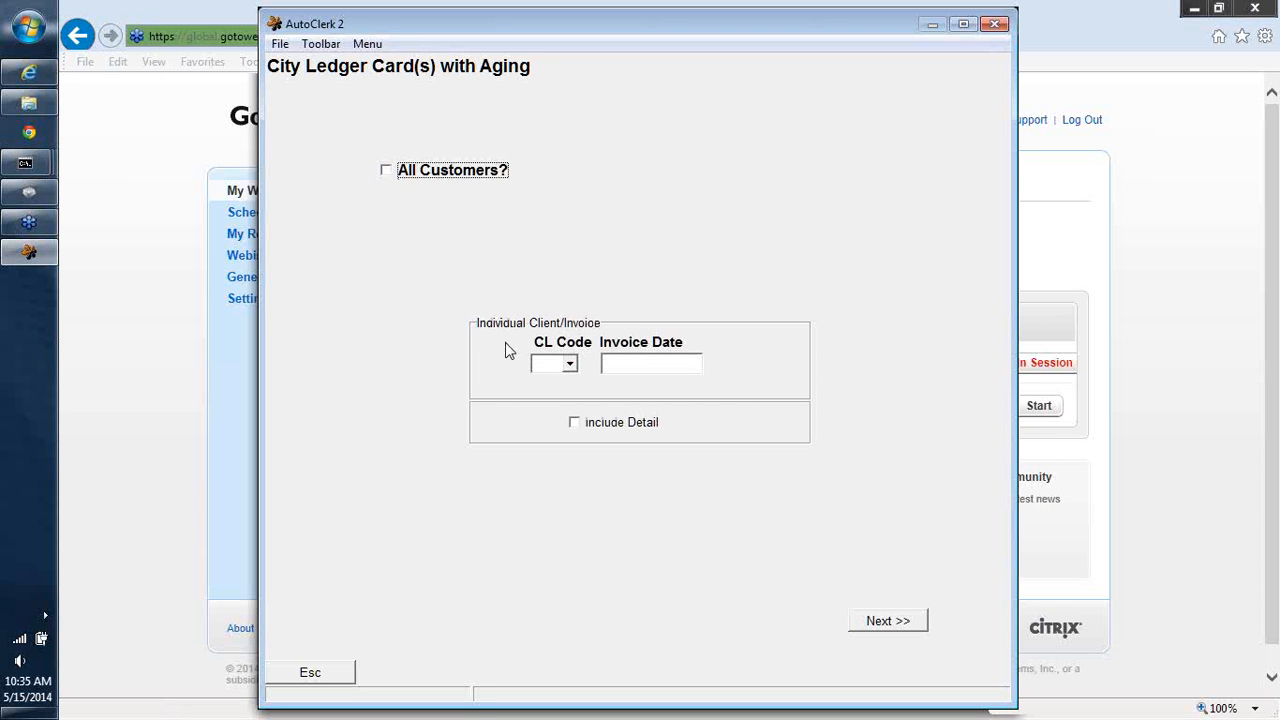
pyautogui.click(553, 361)
pyautogui.write('AI')
pyautogui.press('Tab')
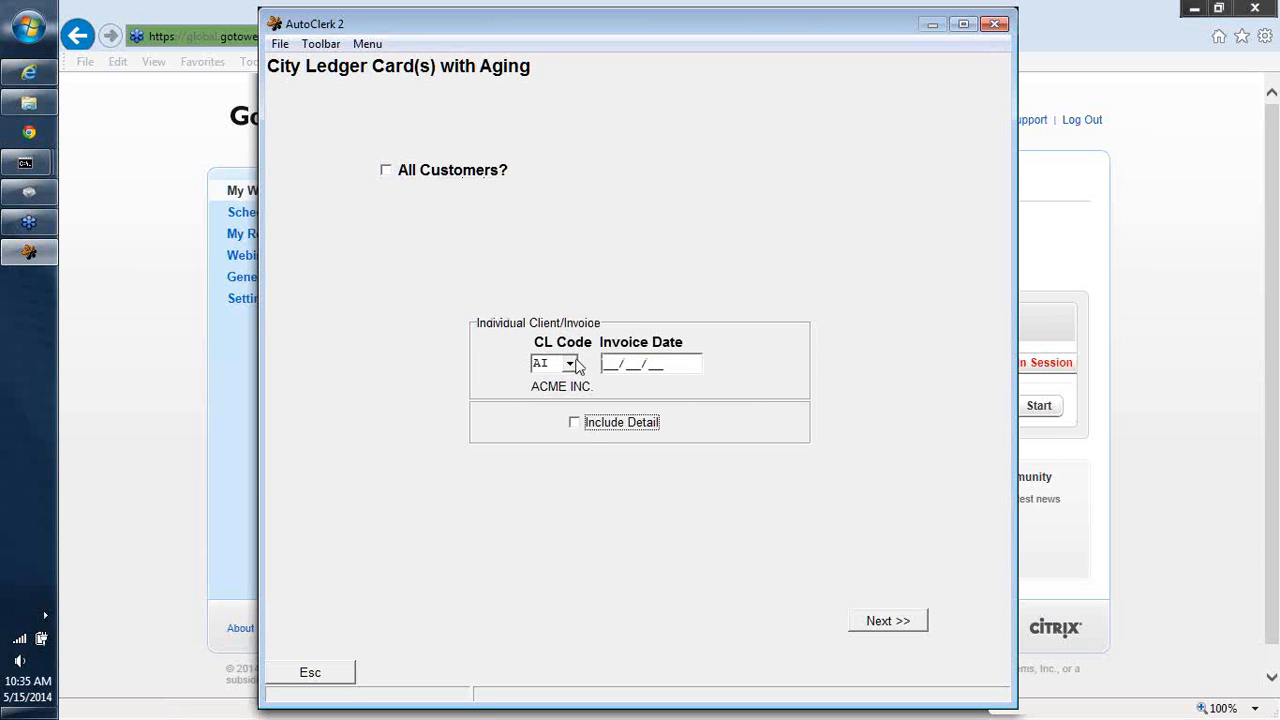
pyautogui.click(574, 424)
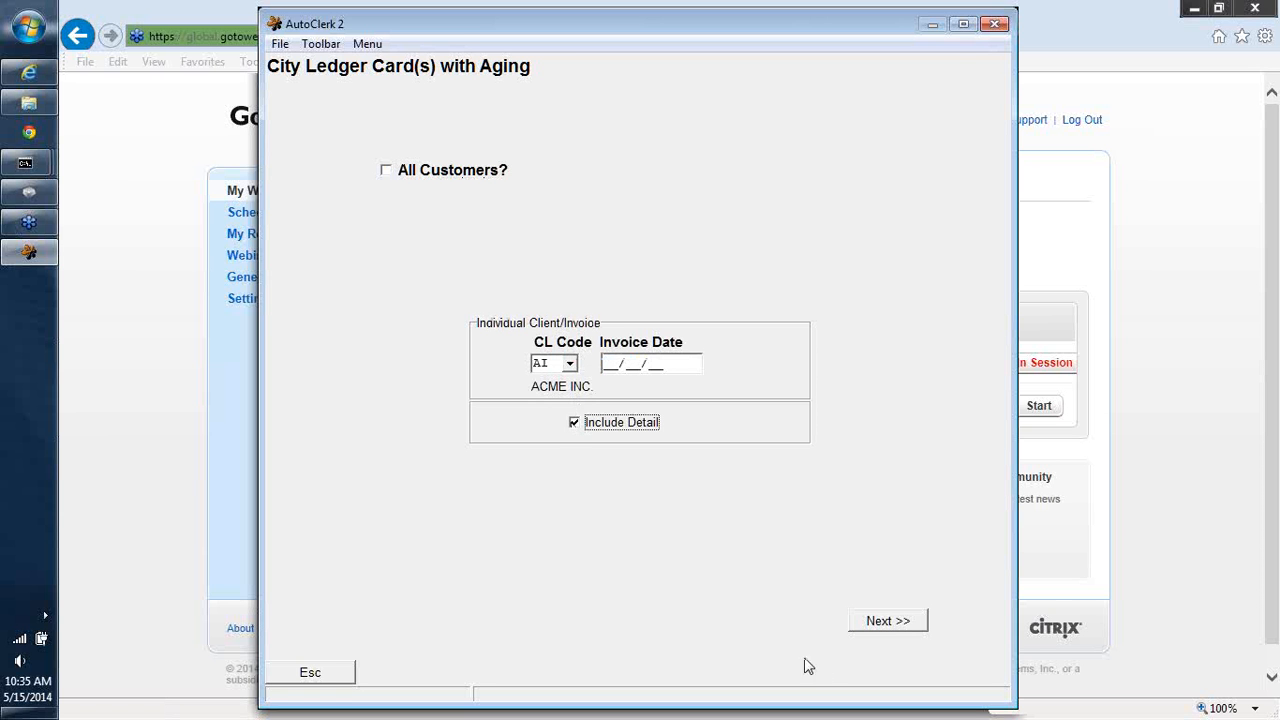
pyautogui.click(888, 621)
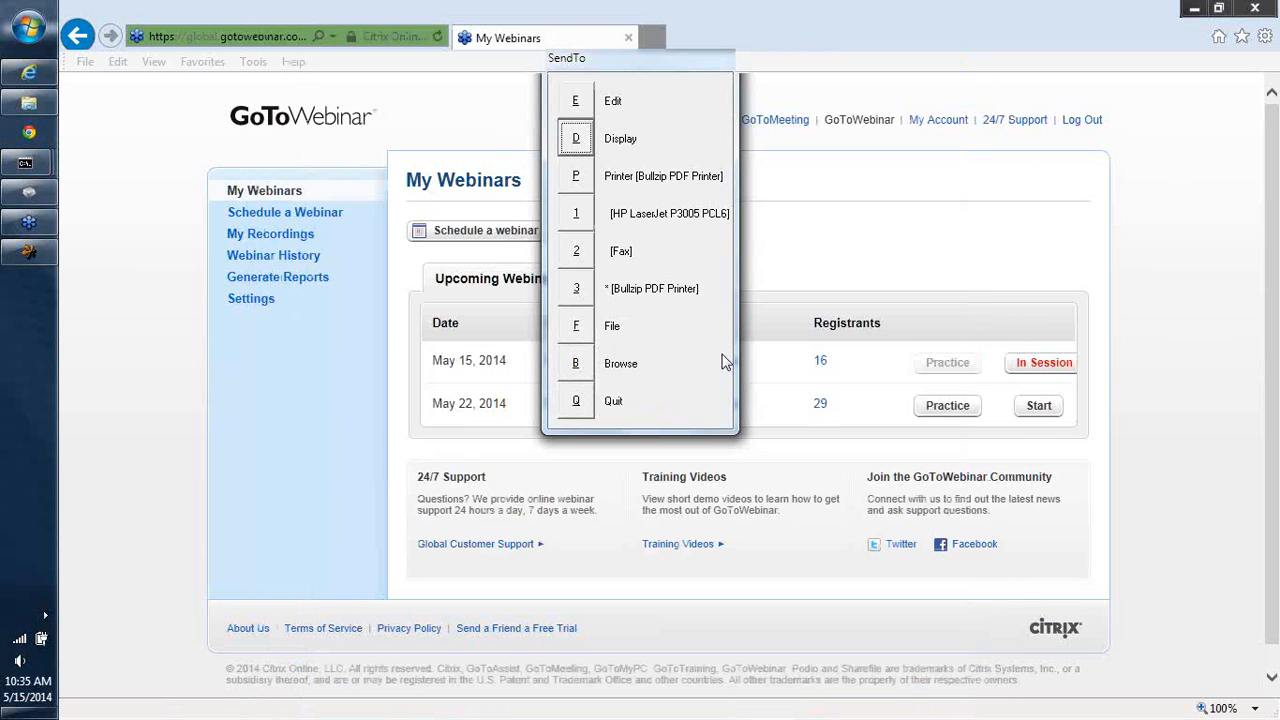
pyautogui.click(576, 140)
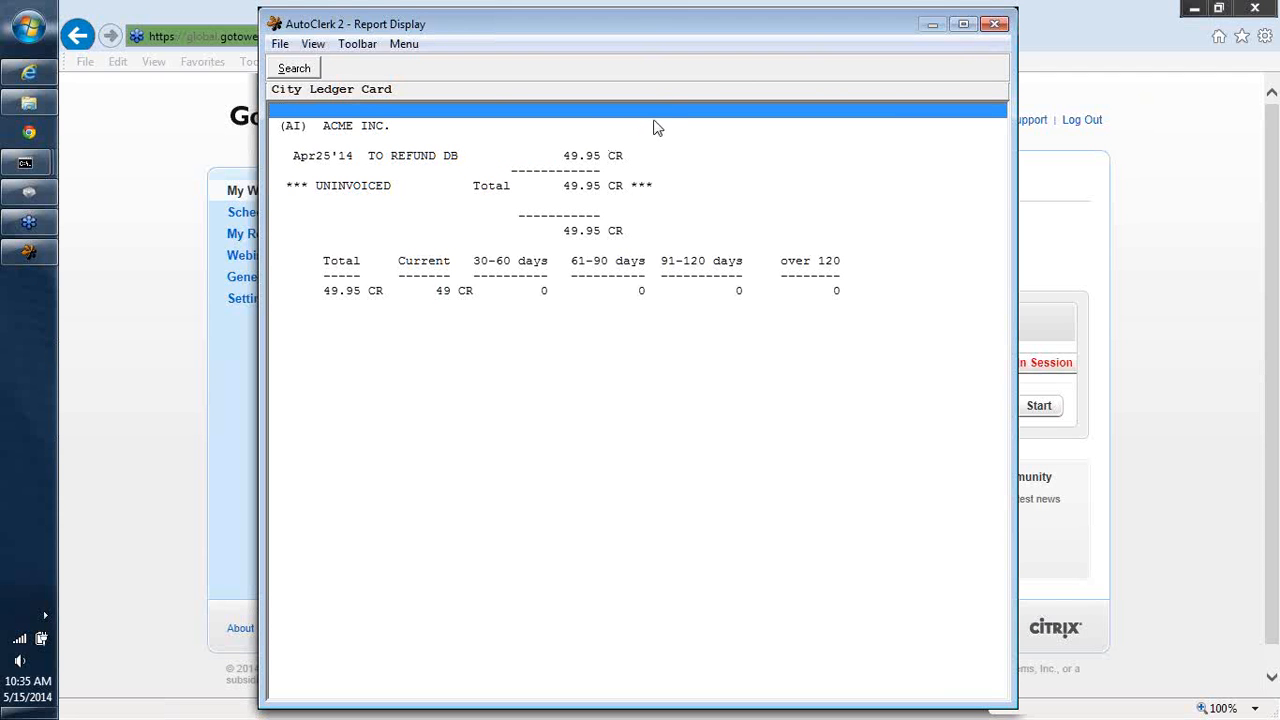
pyautogui.click(993, 22)
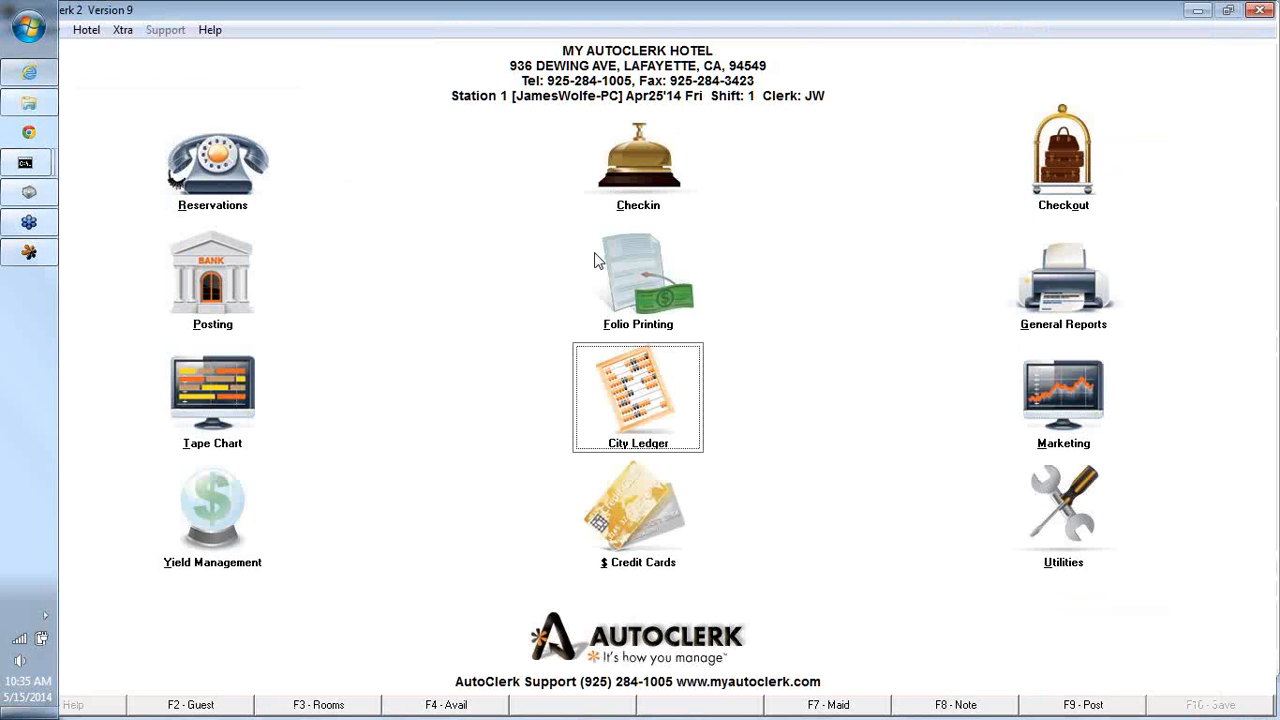
# - Transfer the TO REFUND DB item from customer AI to customer 01 with an Intra City Ledger Transfer
pyautogui.click(640, 381)
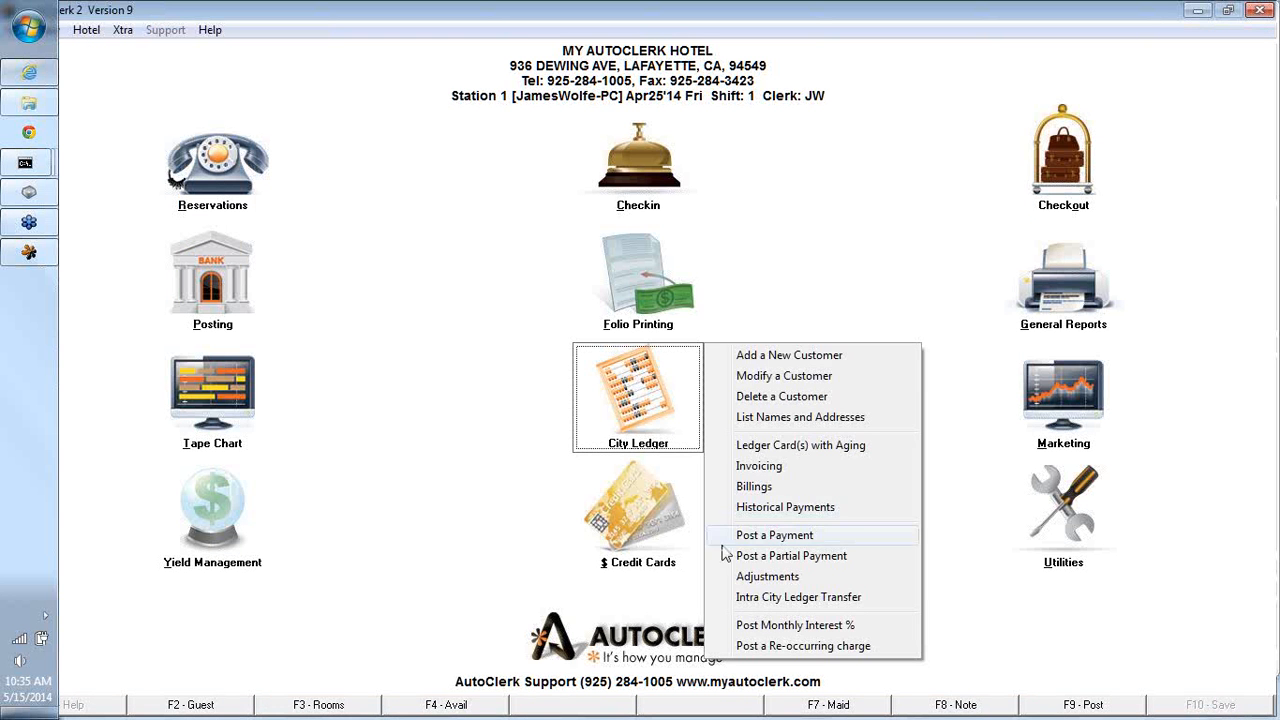
pyautogui.click(772, 597)
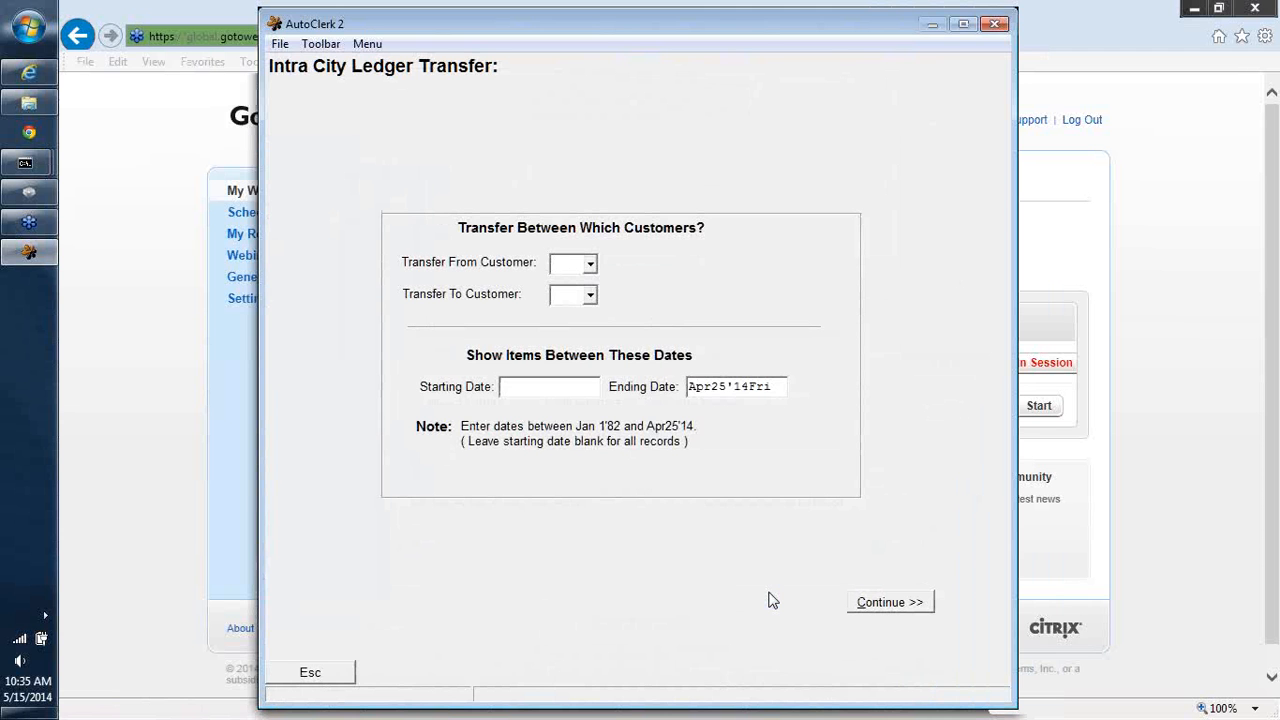
pyautogui.write('AI')
pyautogui.press('Return')
pyautogui.write('01')
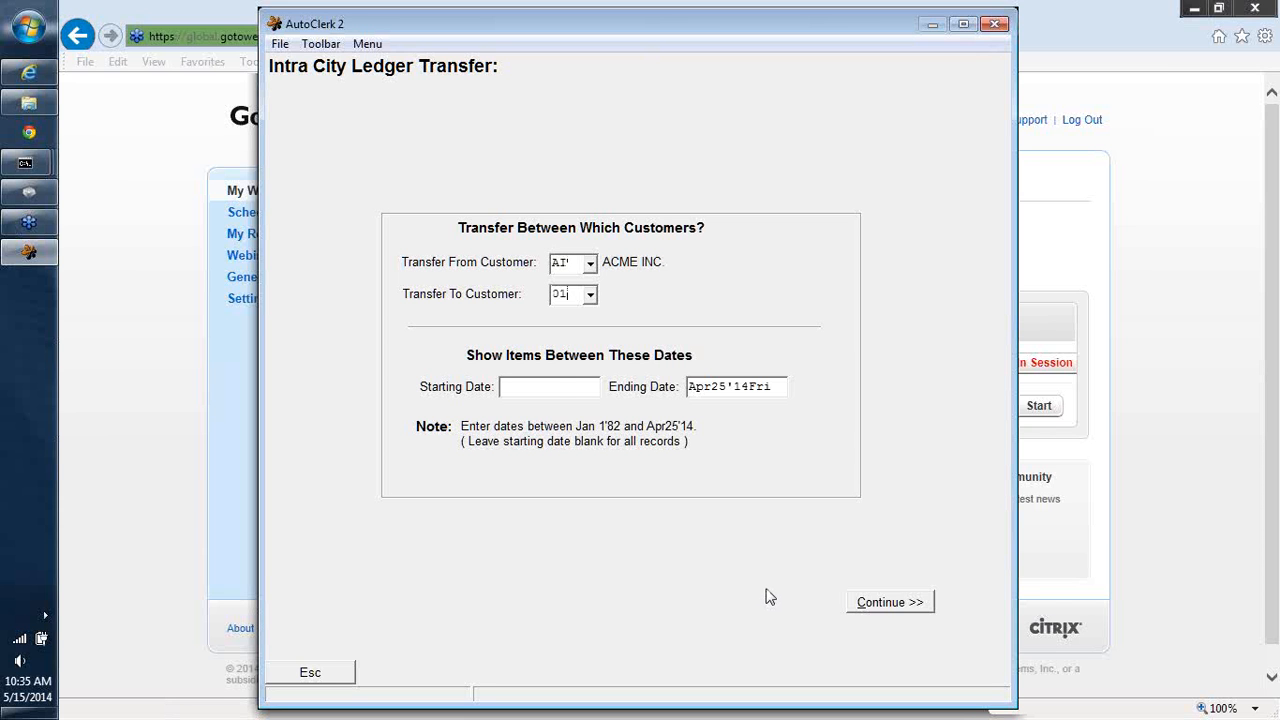
pyautogui.press('Return')
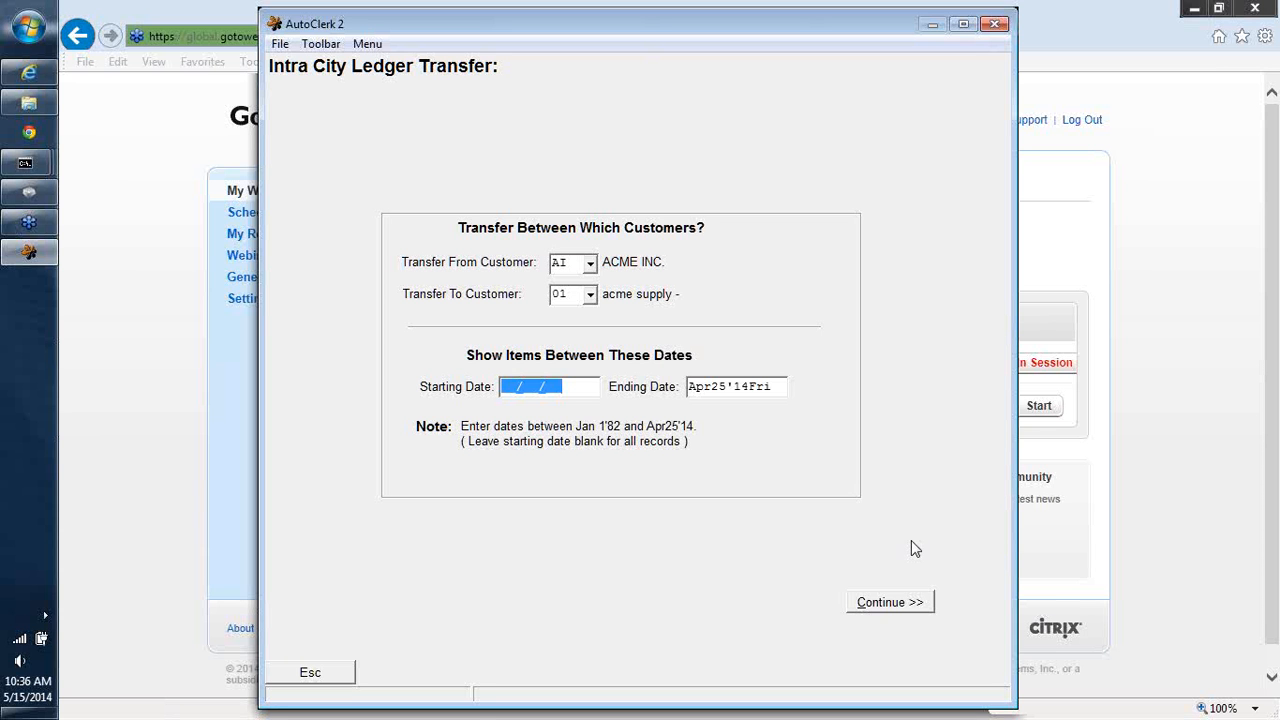
pyautogui.click(890, 603)
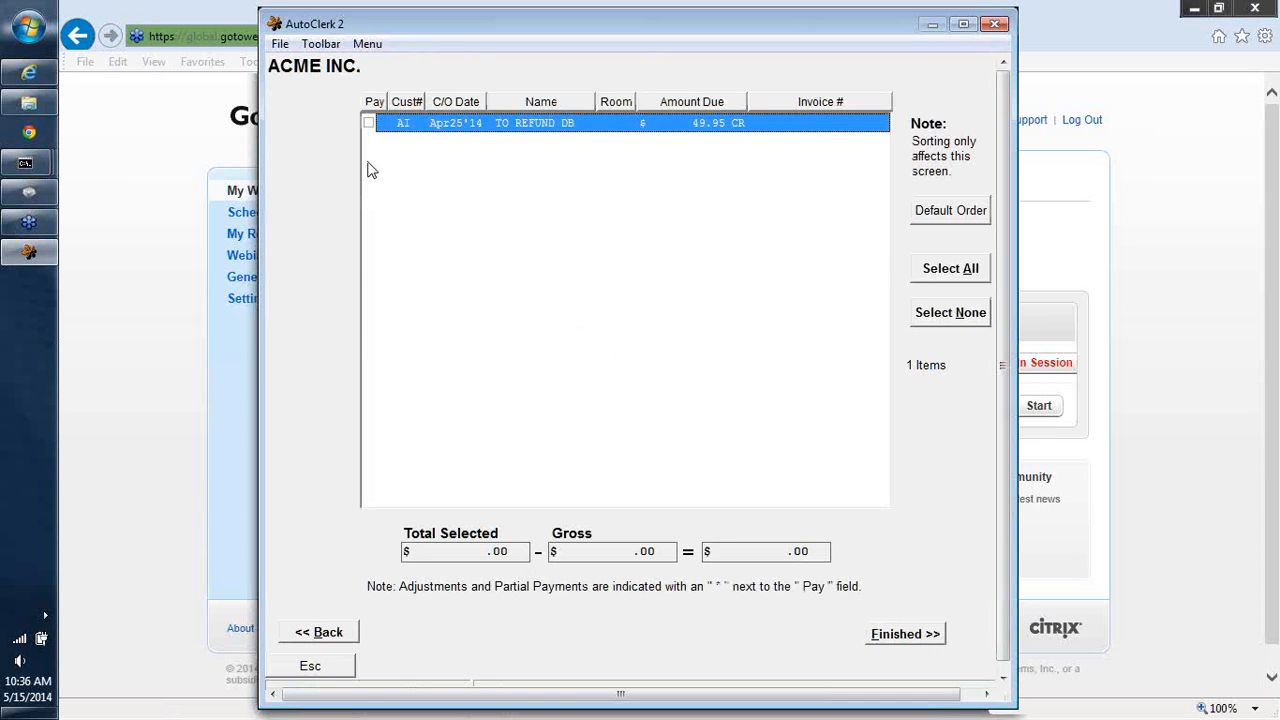
pyautogui.click(369, 123)
pyautogui.click(897, 636)
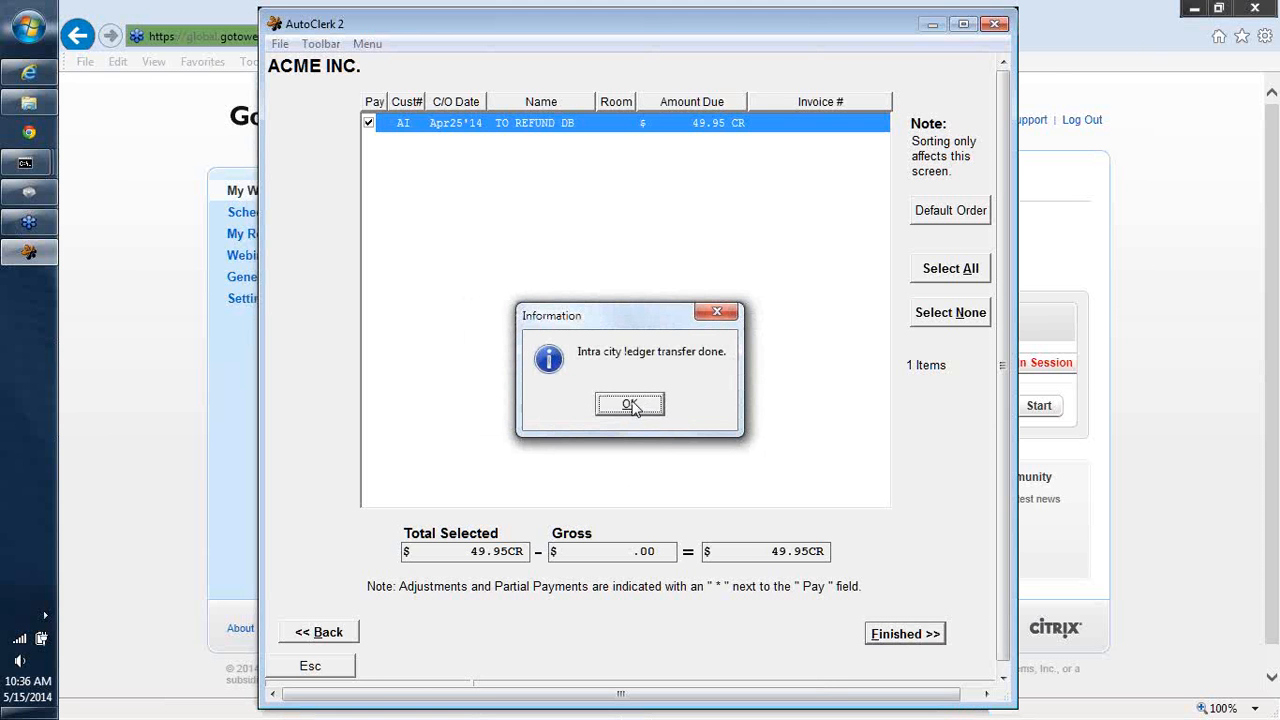
pyautogui.click(632, 408)
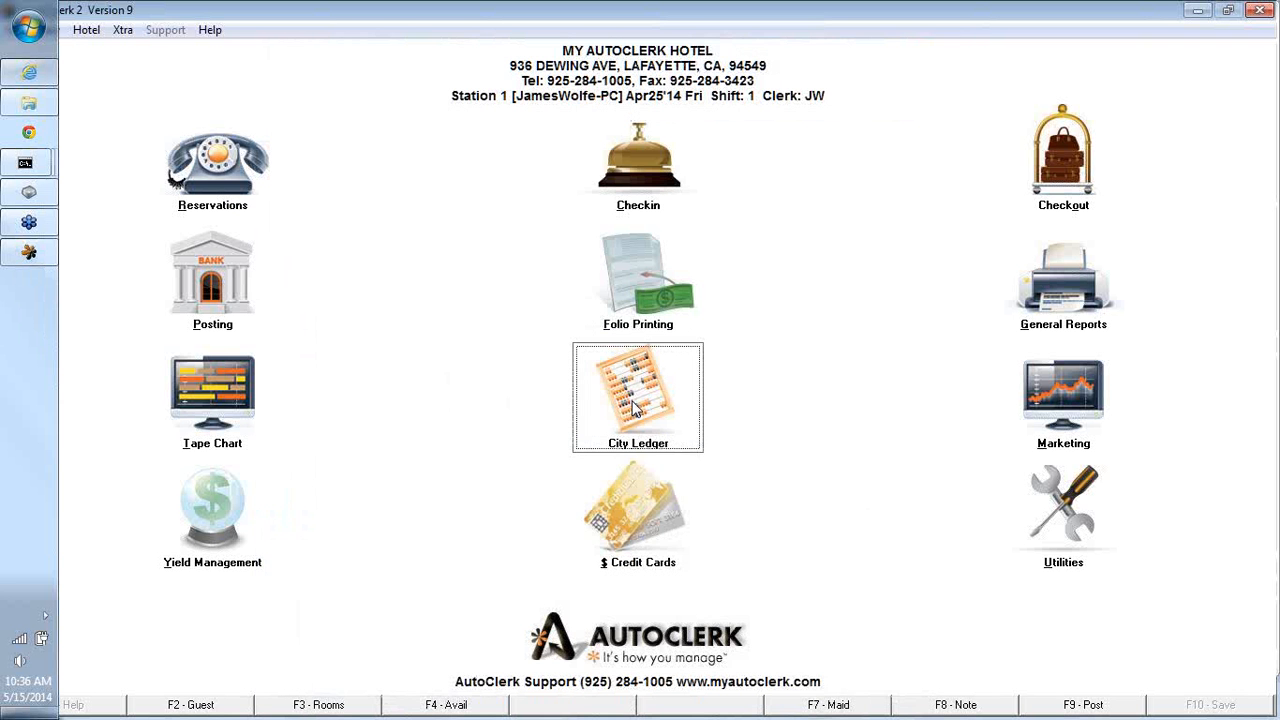
# - Display the city ledger card with aging and detail for customer 01, then close the report
pyautogui.click(632, 408)
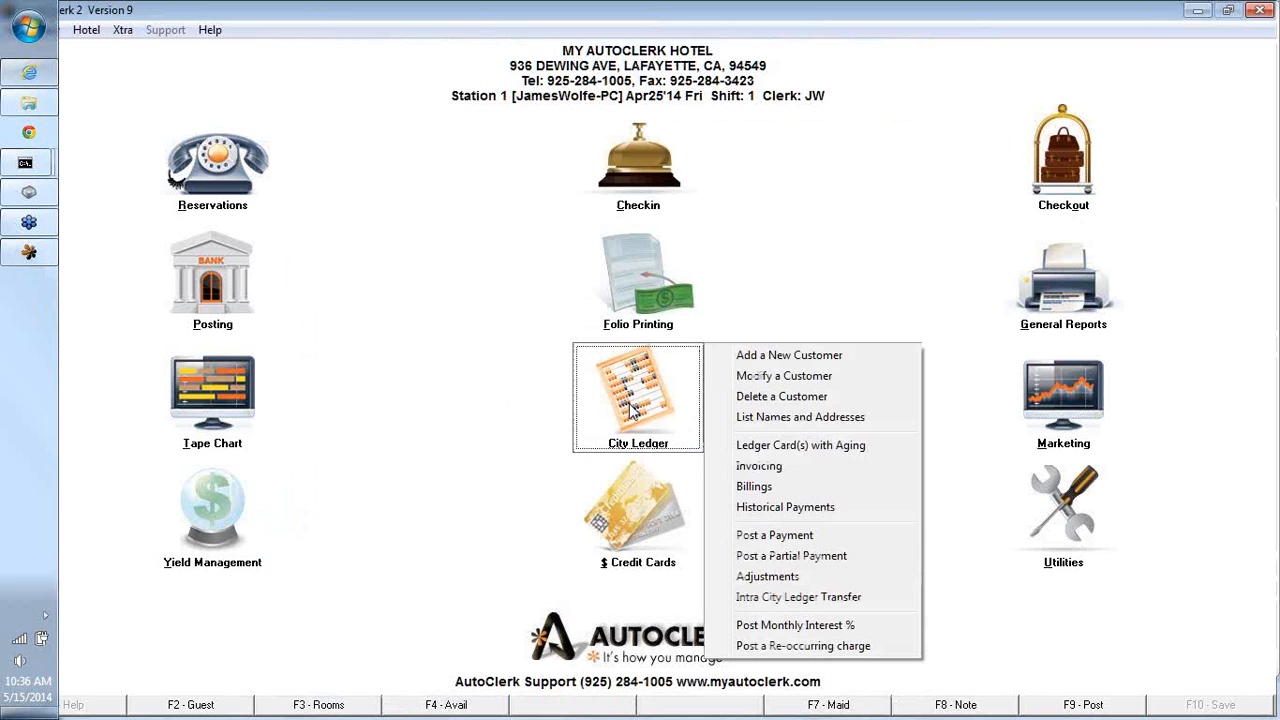
pyautogui.click(799, 447)
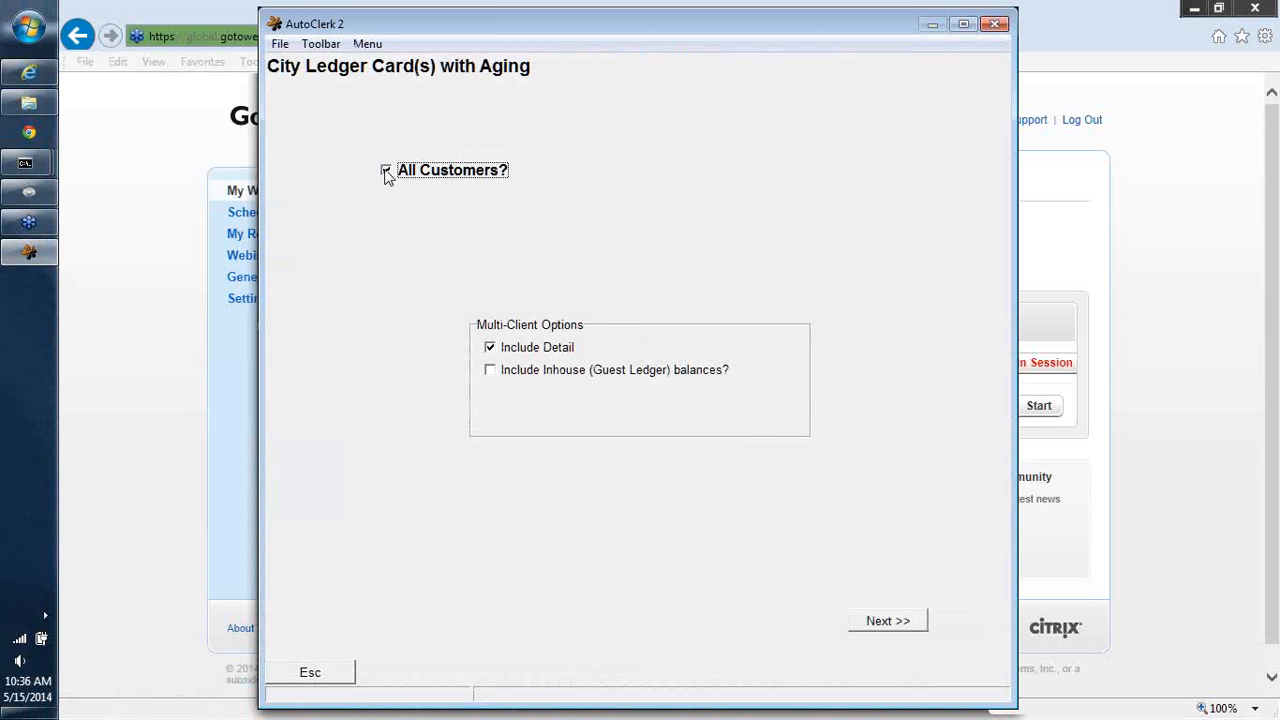
pyautogui.click(386, 171)
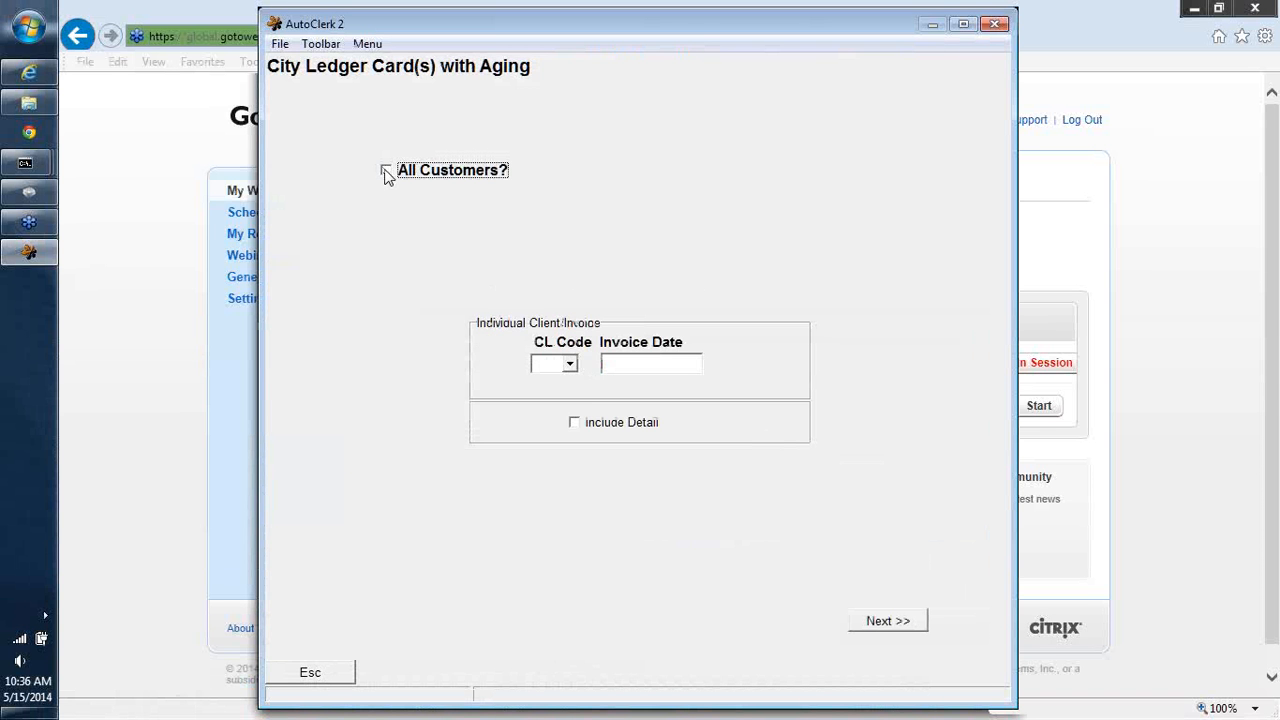
pyautogui.click(545, 362)
pyautogui.write('01')
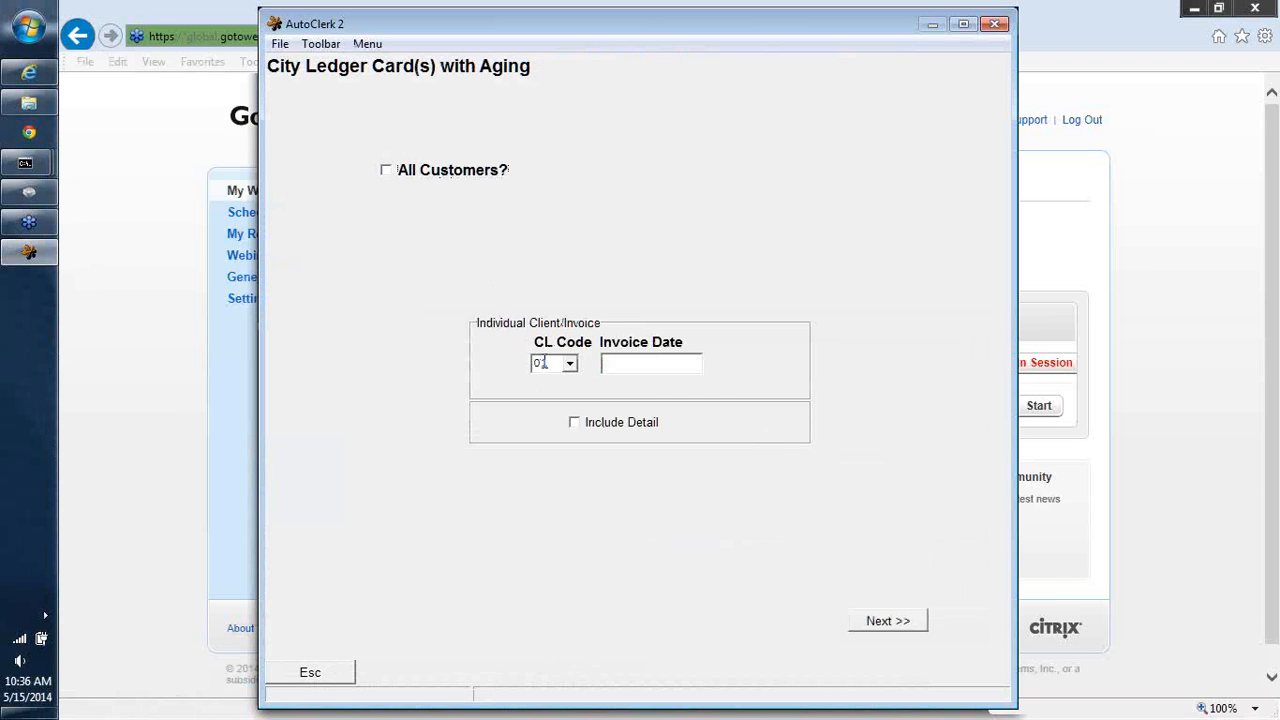
pyautogui.press('Tab')
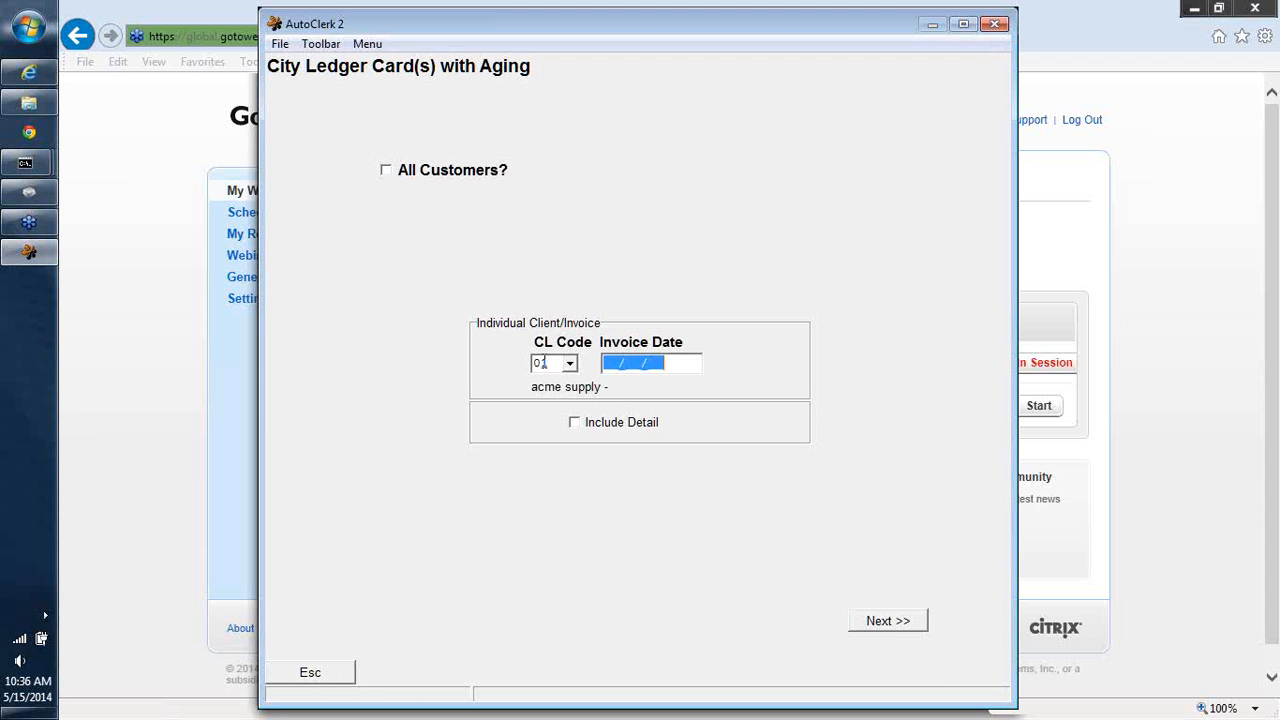
pyautogui.click(575, 424)
pyautogui.click(884, 623)
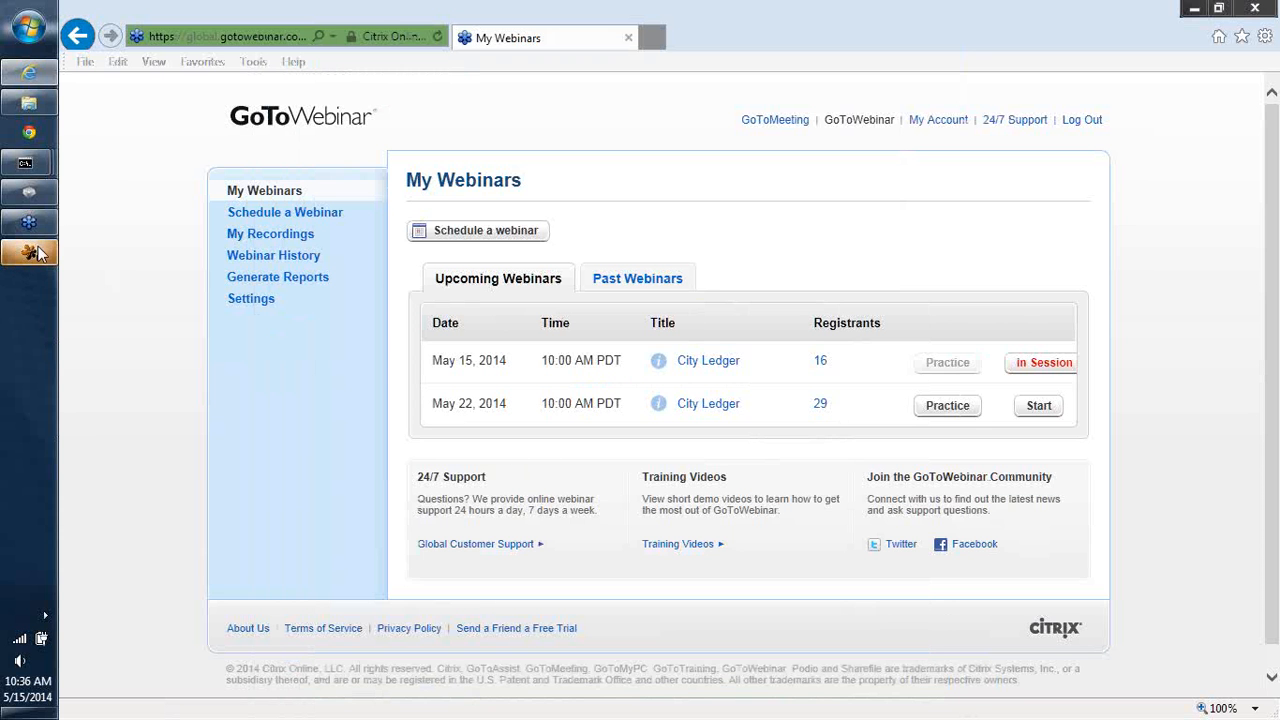
pyautogui.moveTo(37, 254)
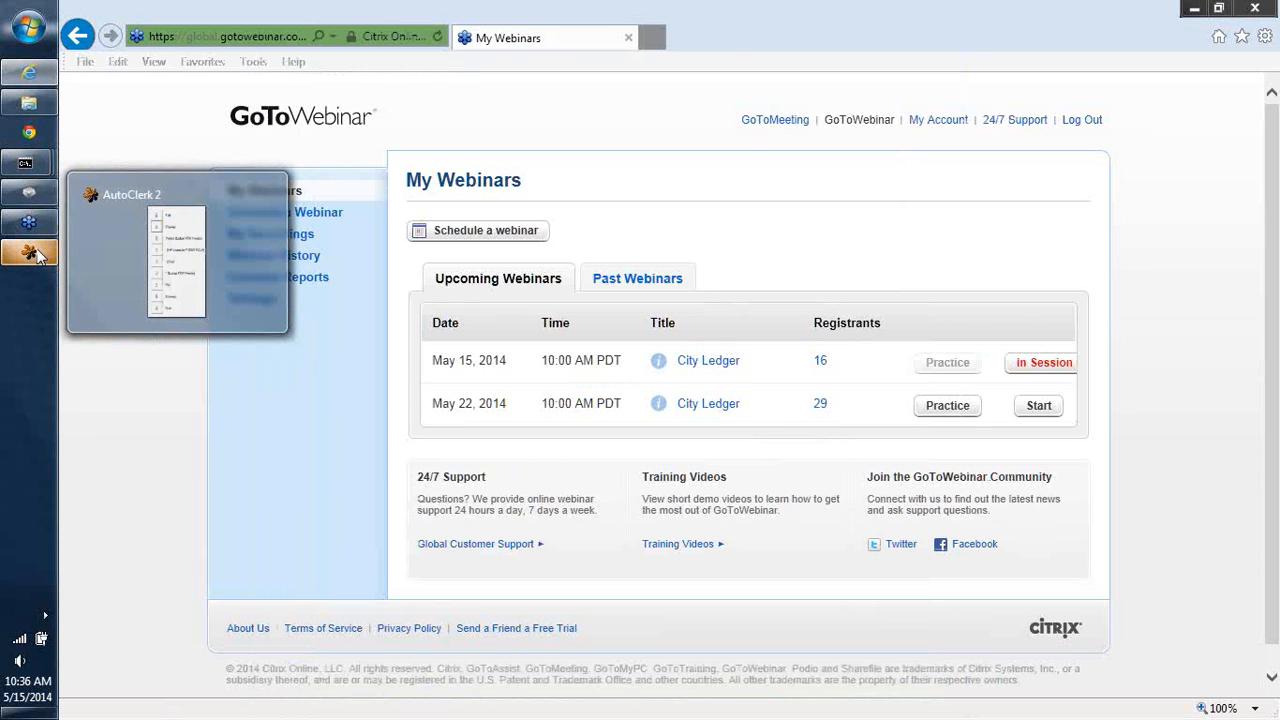
pyautogui.click(37, 254)
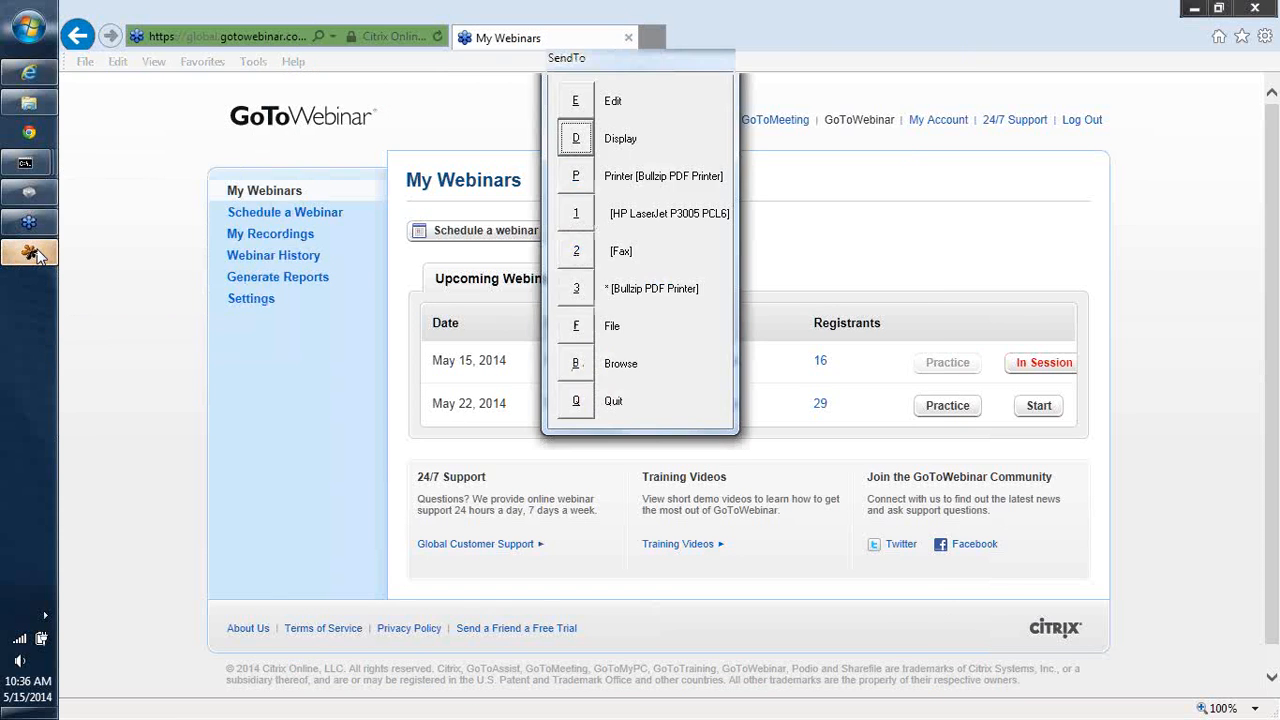
pyautogui.click(576, 140)
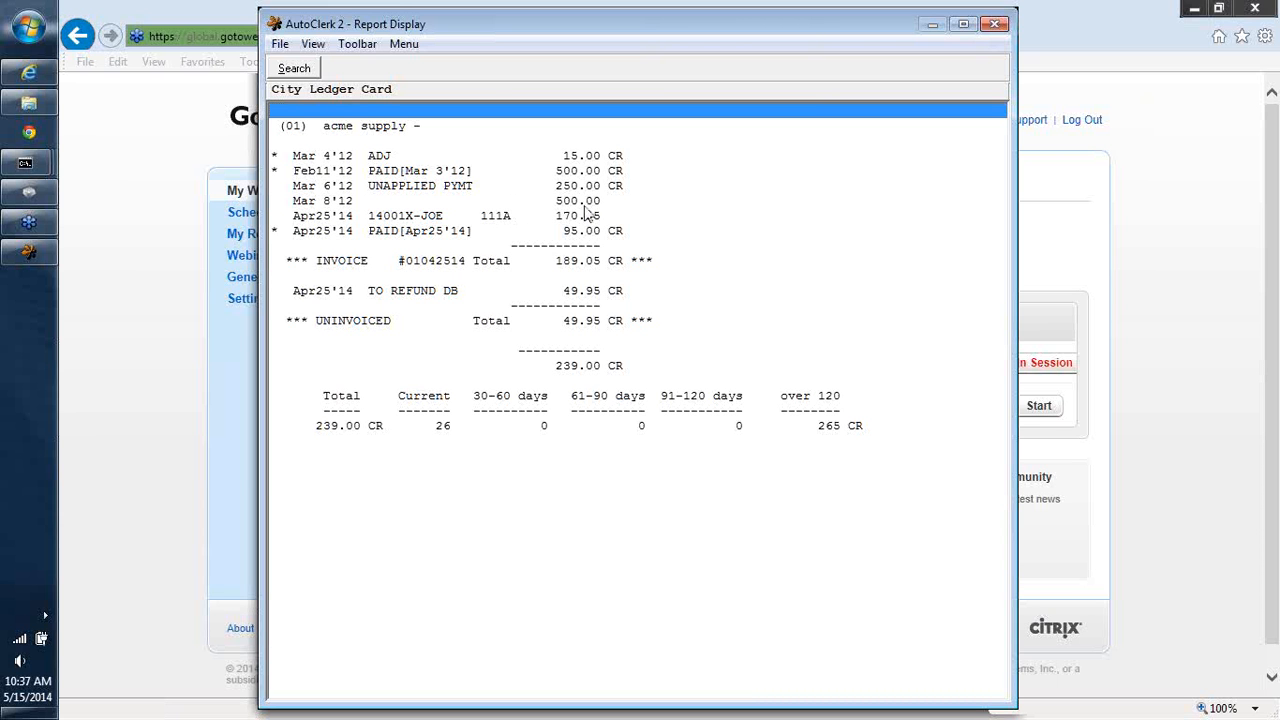
pyautogui.click(993, 22)
# - Start a city ledger payment for customer 01 with pay method CA and check number AR CLEAN UP
pyautogui.click(640, 418)
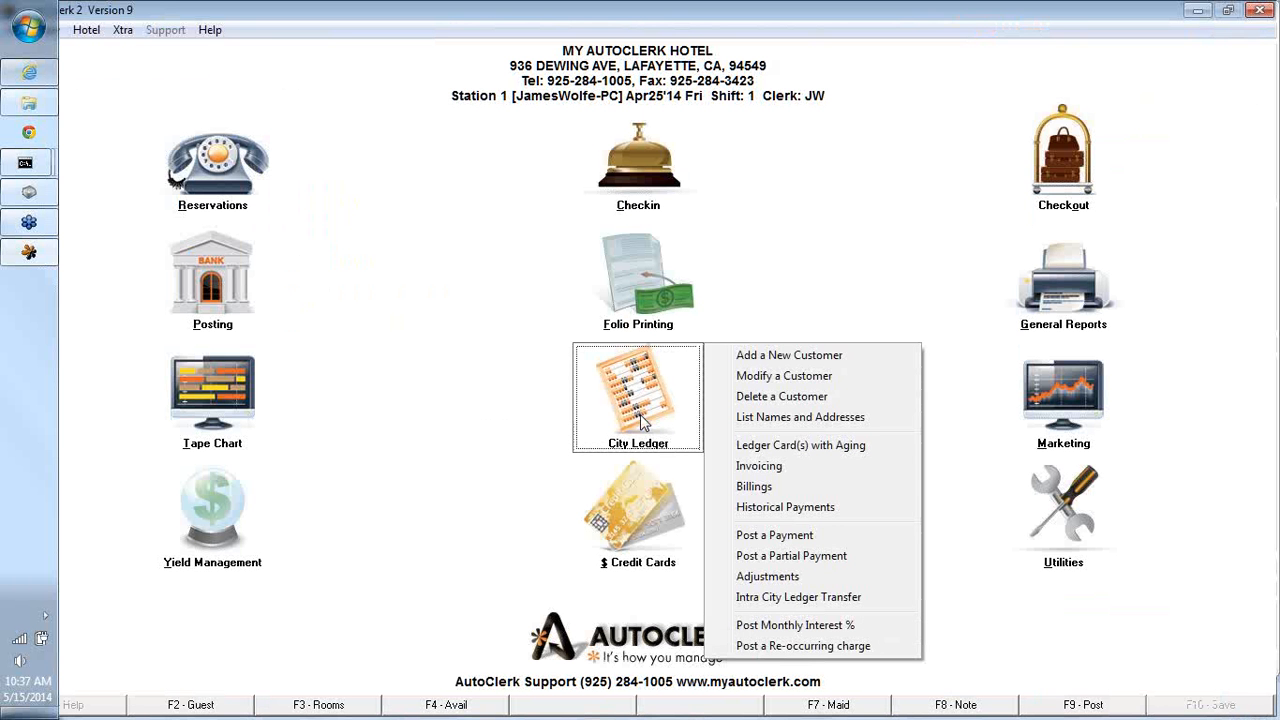
pyautogui.click(748, 536)
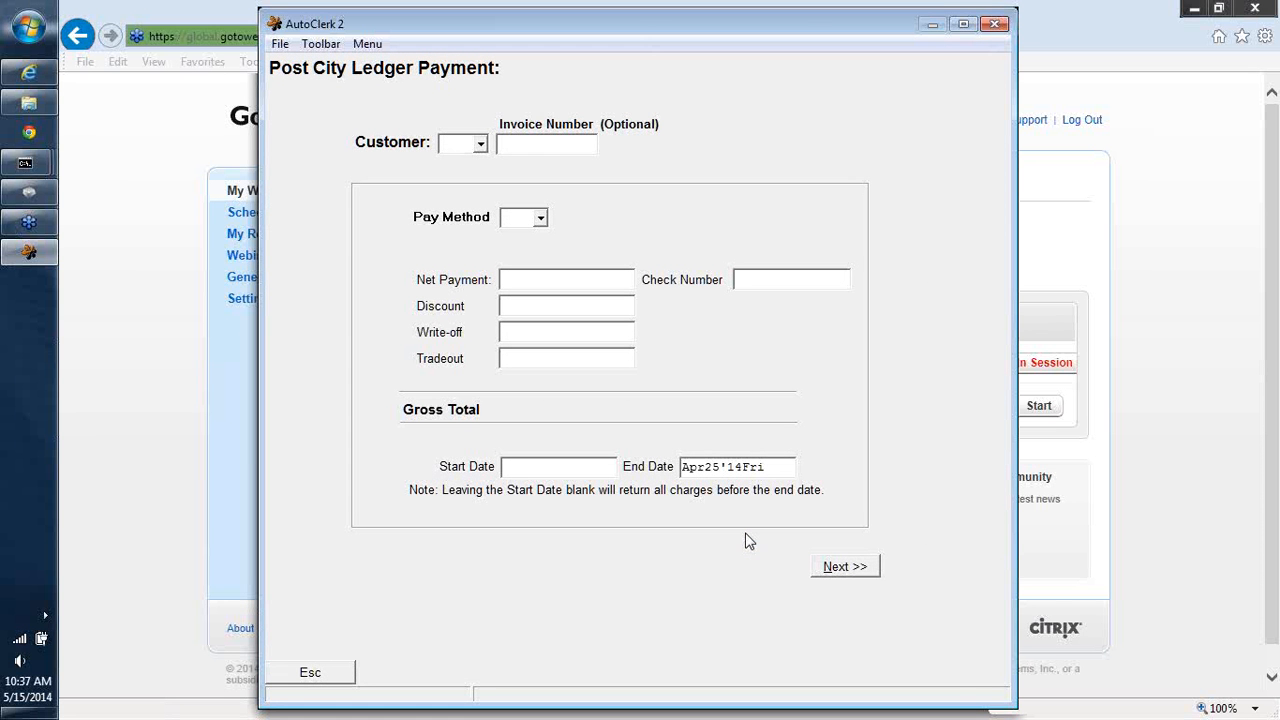
pyautogui.write('01')
pyautogui.press('Tab')
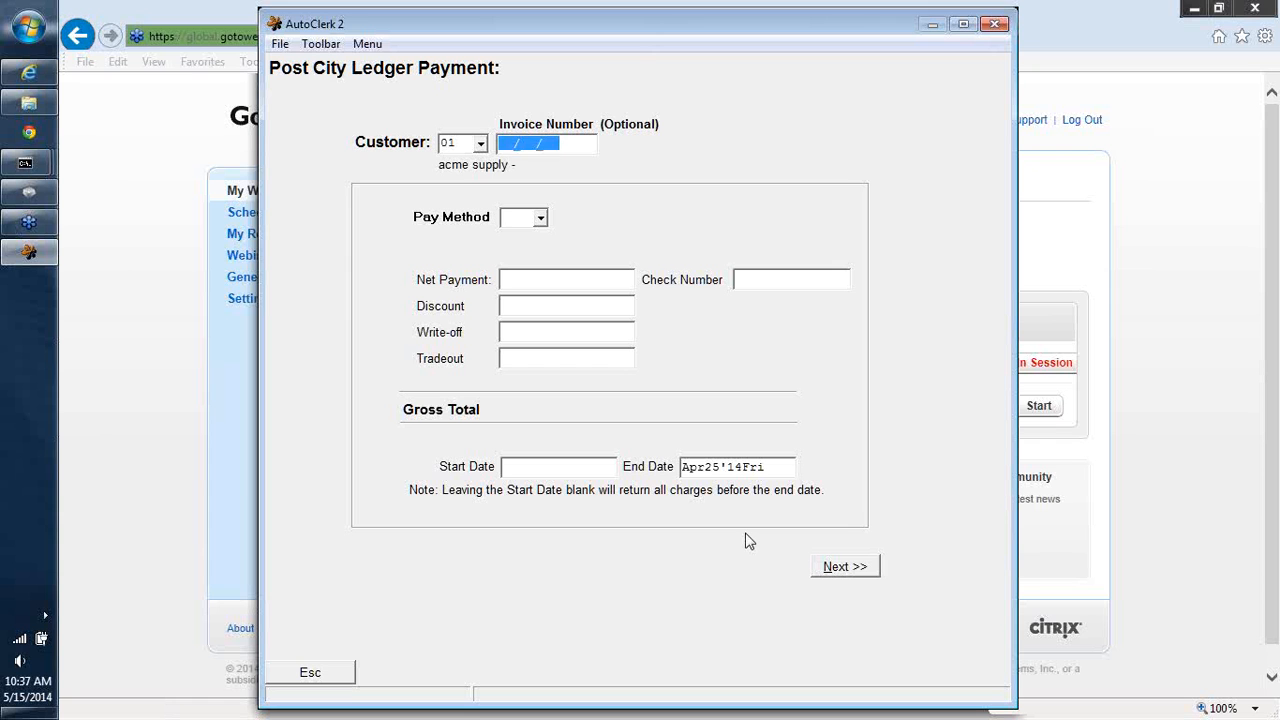
pyautogui.press('Tab')
pyautogui.write('CA')
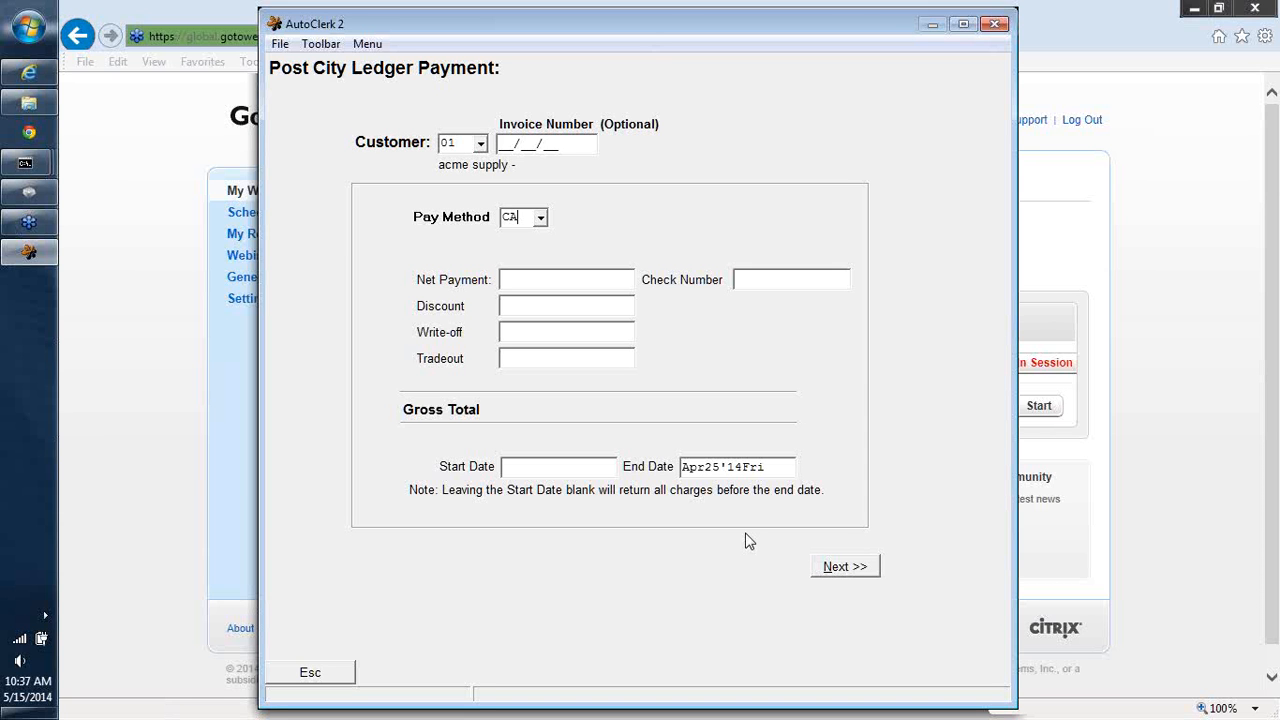
pyautogui.press('Tab')
pyautogui.press('Tab')
pyautogui.write('DB CLE')
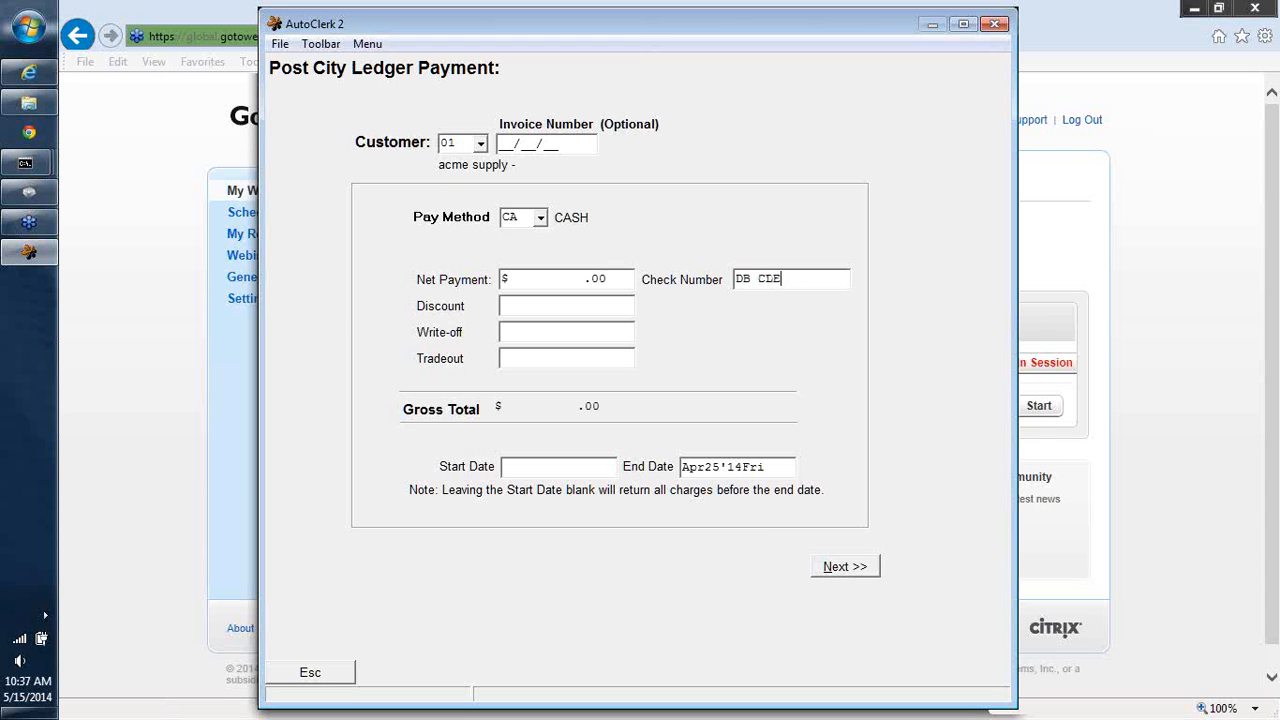
pyautogui.write('AN UP')
pyautogui.press('BackSpace')
pyautogui.press('BackSpace')
pyautogui.press('BackSpace')
pyautogui.press('BackSpace')
pyautogui.press('BackSpace')
pyautogui.press('BackSpace')
pyautogui.press('BackSpace')
pyautogui.press('BackSpace')
pyautogui.press('BackSpace')
pyautogui.press('BackSpace')
pyautogui.press('BackSpace')
pyautogui.write('AR CLEAN UP')
pyautogui.click(845, 567)
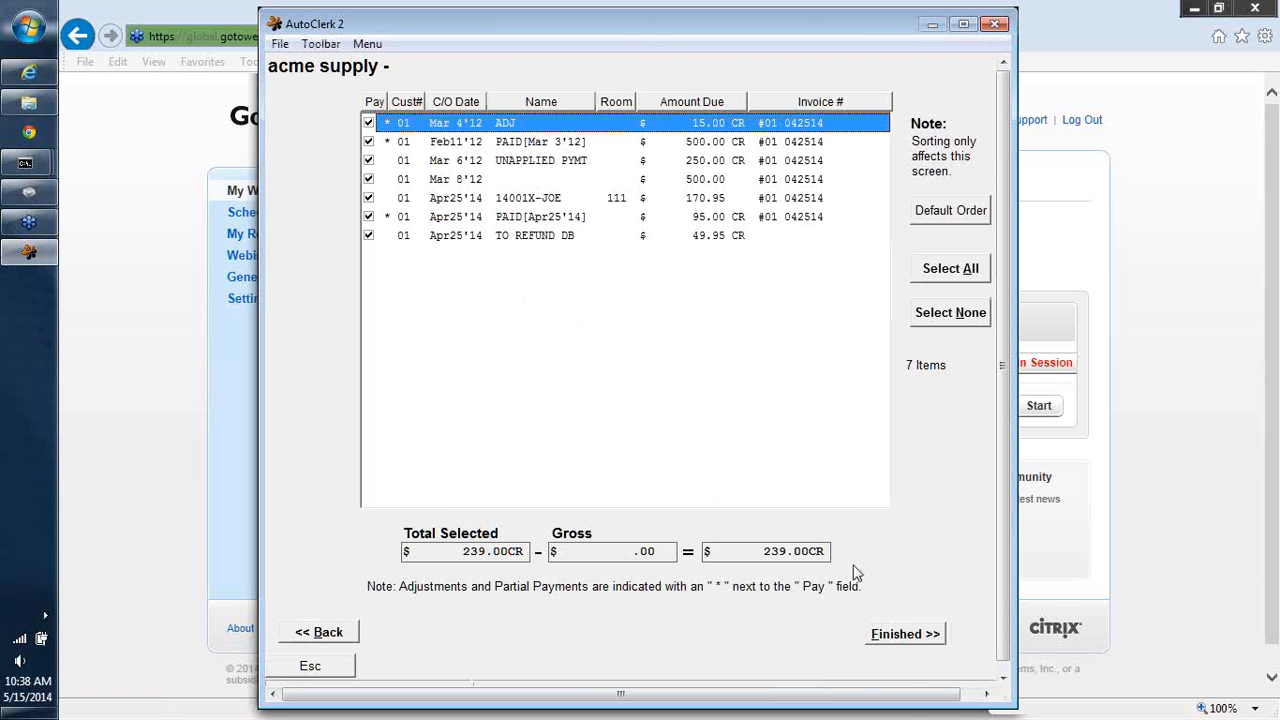
# - Pay only the Mar 8'12 charge and the Feb11'12 PAID credit, finish, and display the payment report
pyautogui.click(973, 310)
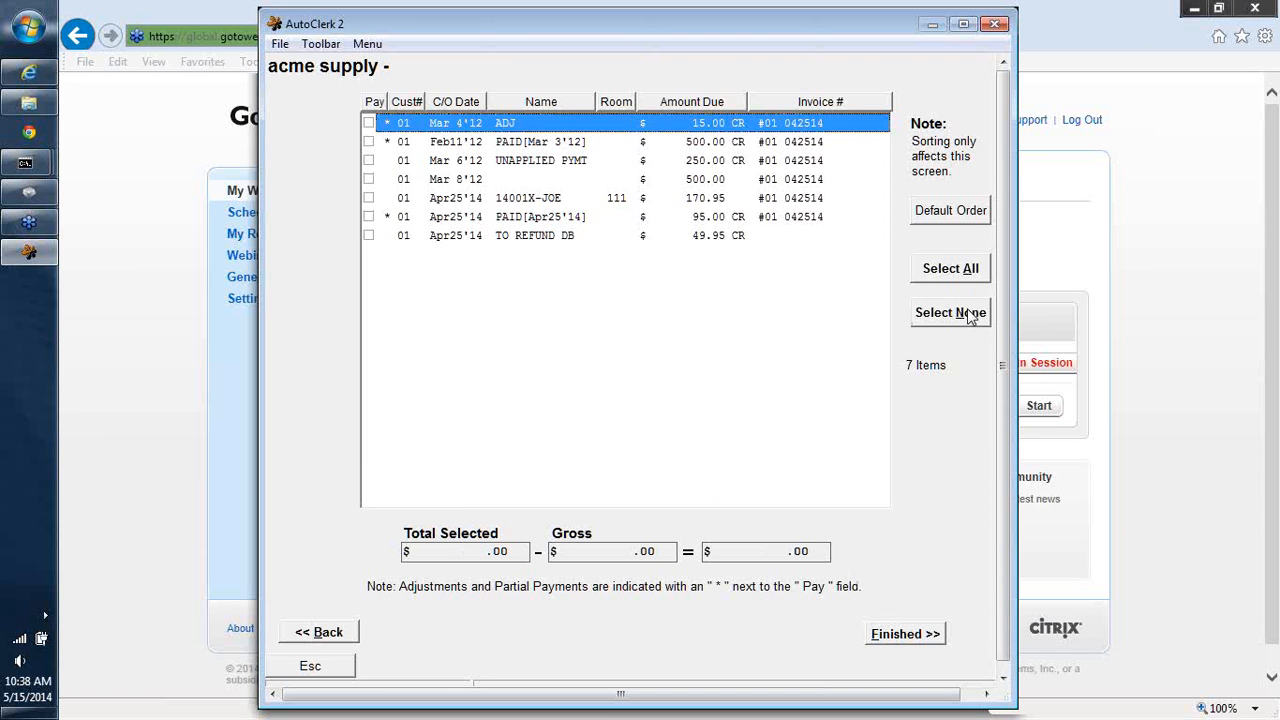
pyautogui.click(368, 180)
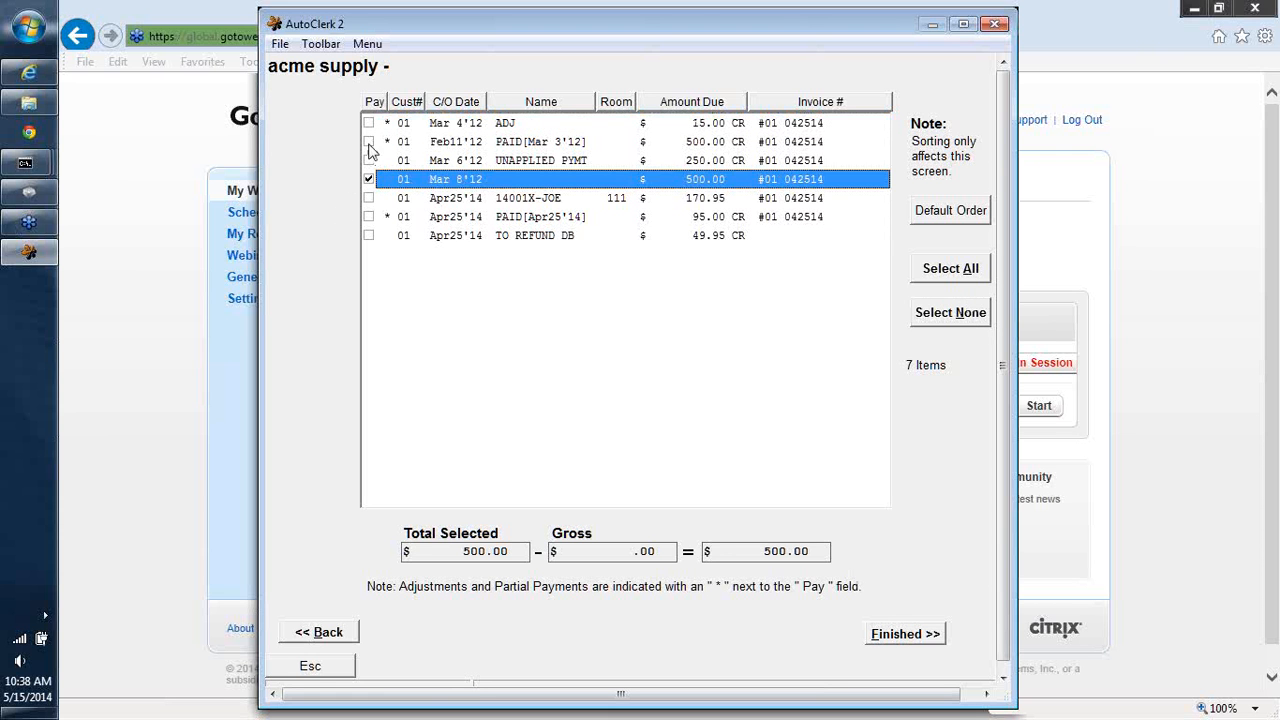
pyautogui.click(368, 143)
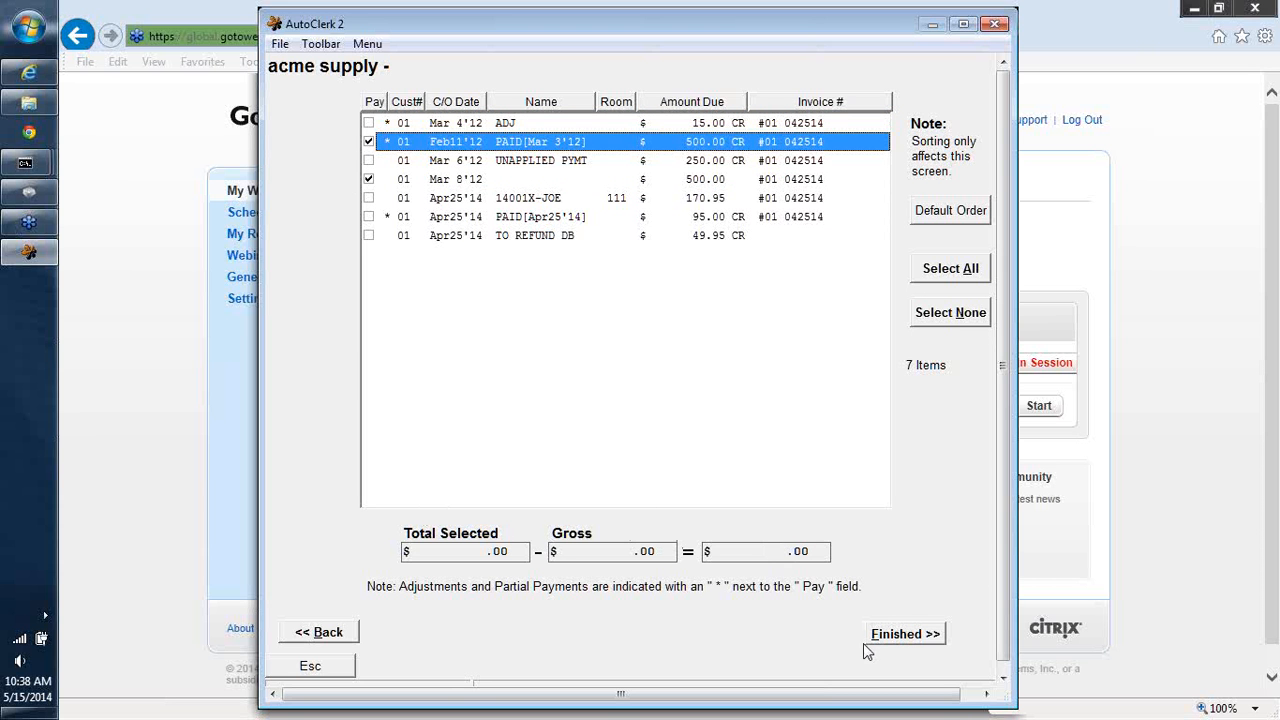
pyautogui.click(888, 636)
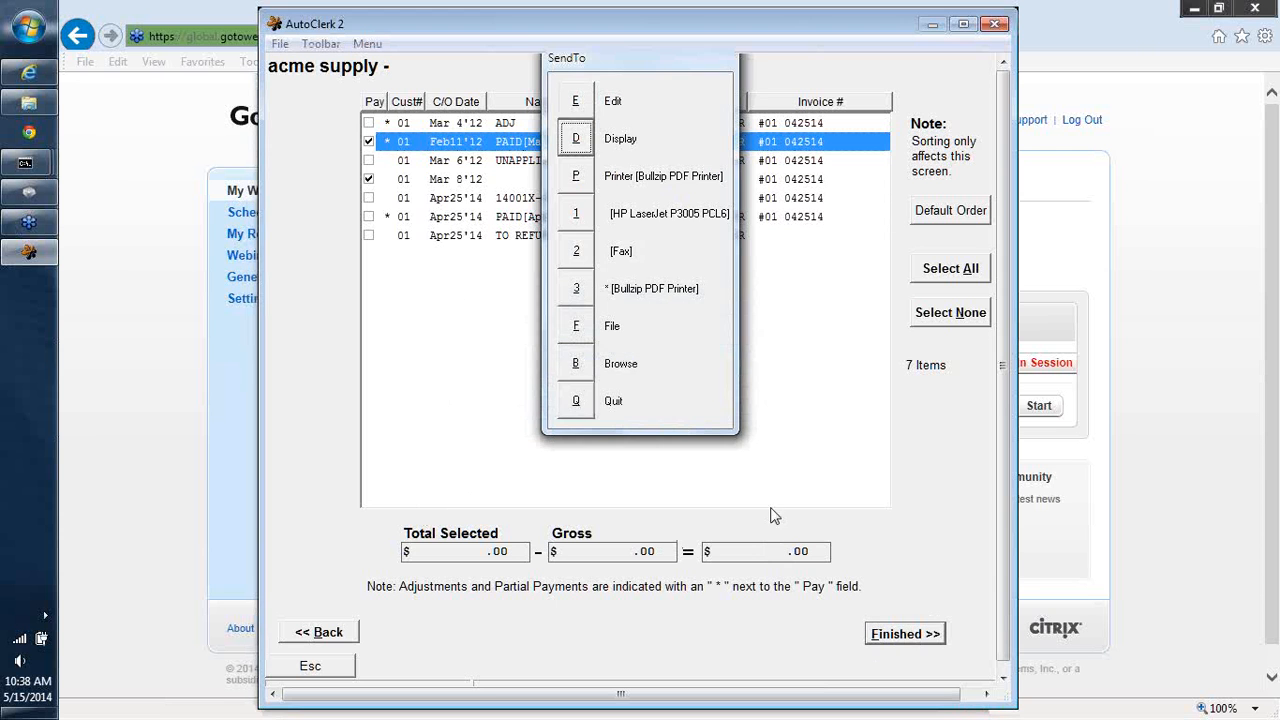
pyautogui.click(577, 139)
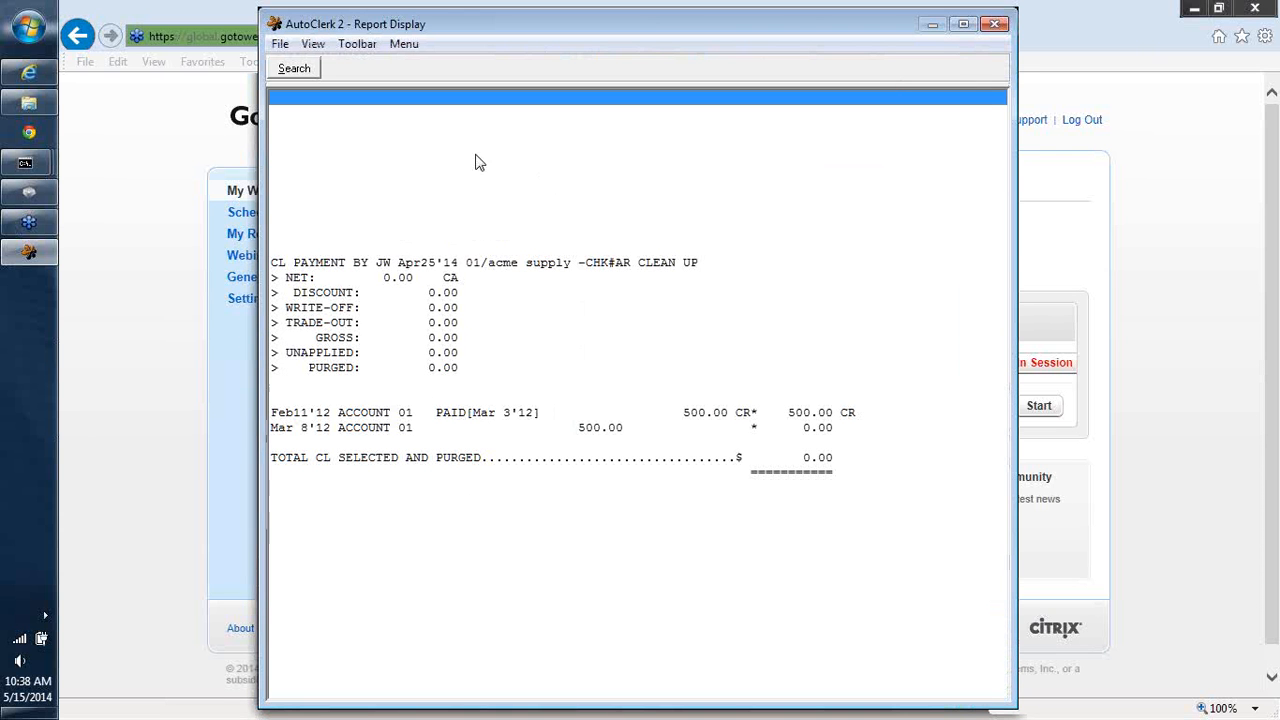
pyautogui.click(986, 21)
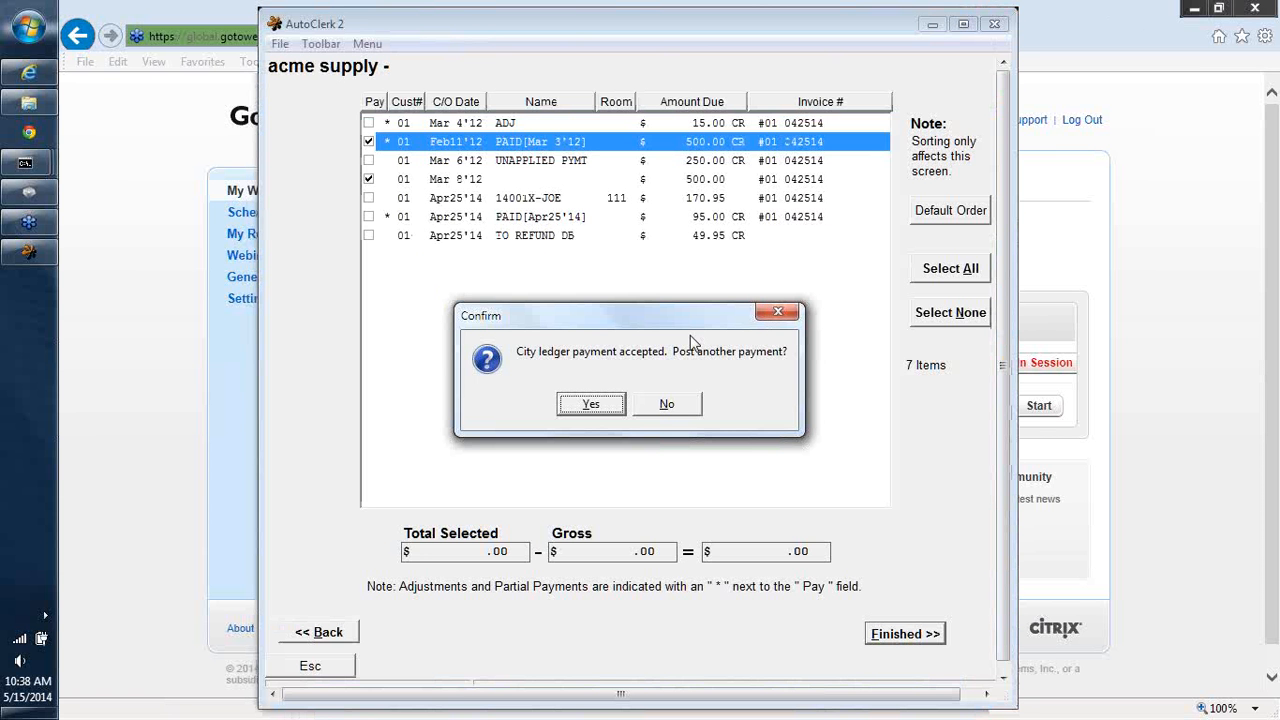
# - Enter a city ledger adjustment of 20.00 for customer LP with the reason ZERO OUT ACCT
pyautogui.click(651, 407)
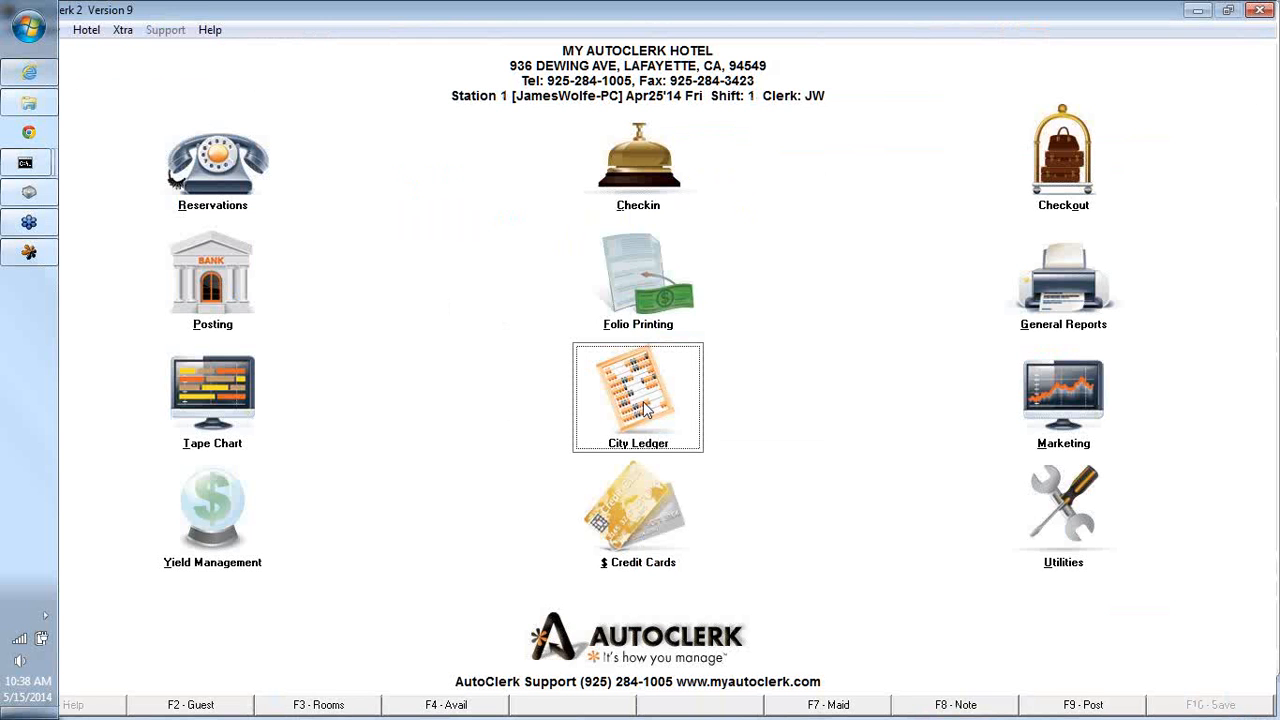
pyautogui.click(645, 407)
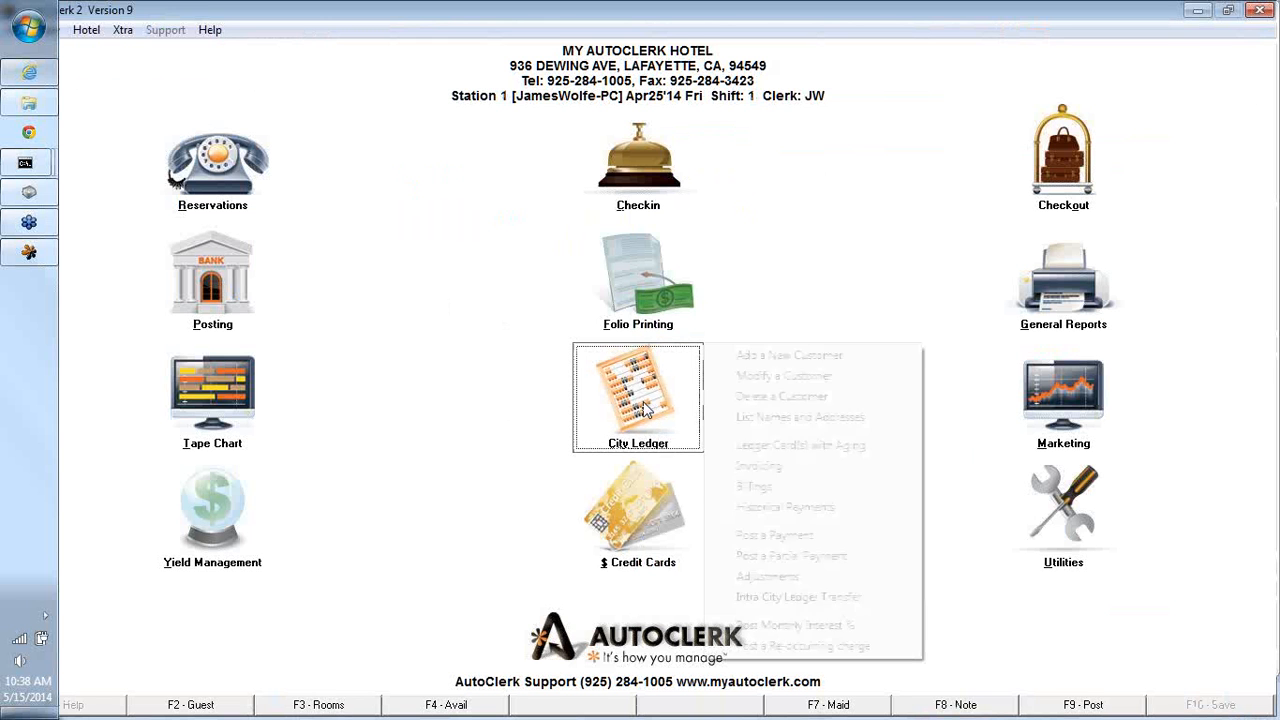
pyautogui.click(768, 577)
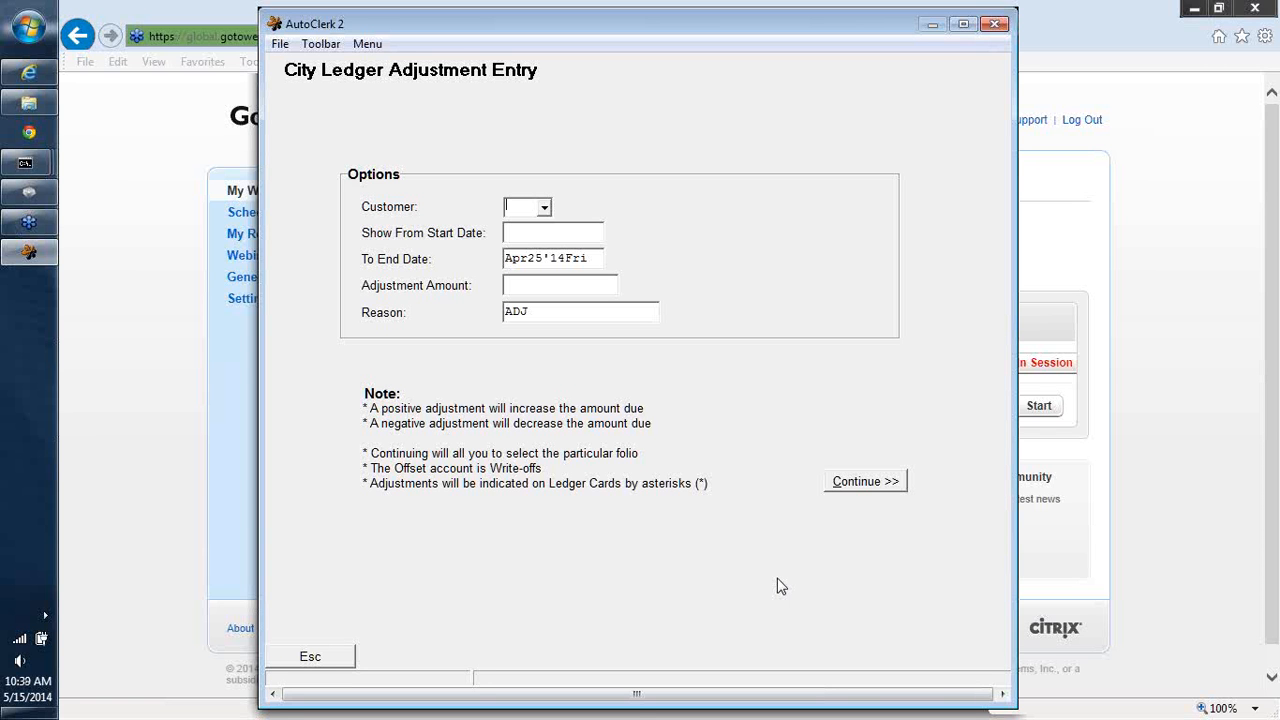
pyautogui.write('LP')
pyautogui.press('Tab')
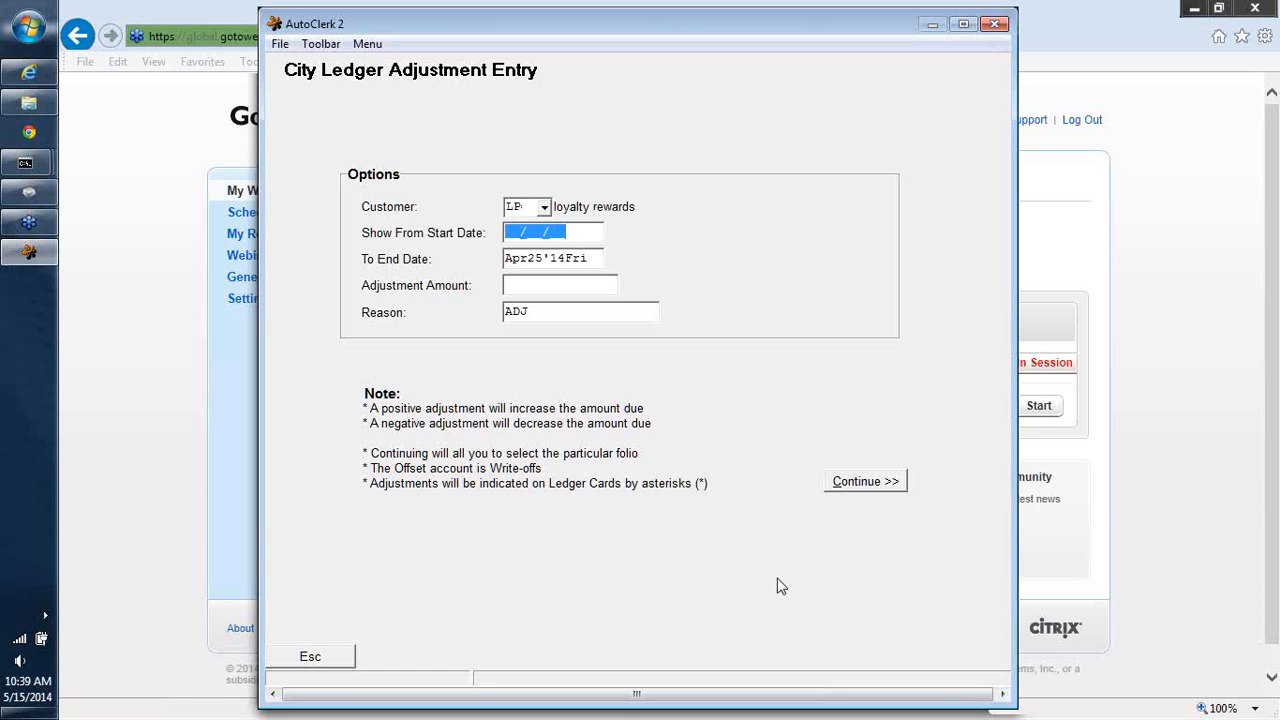
pyautogui.press('Tab')
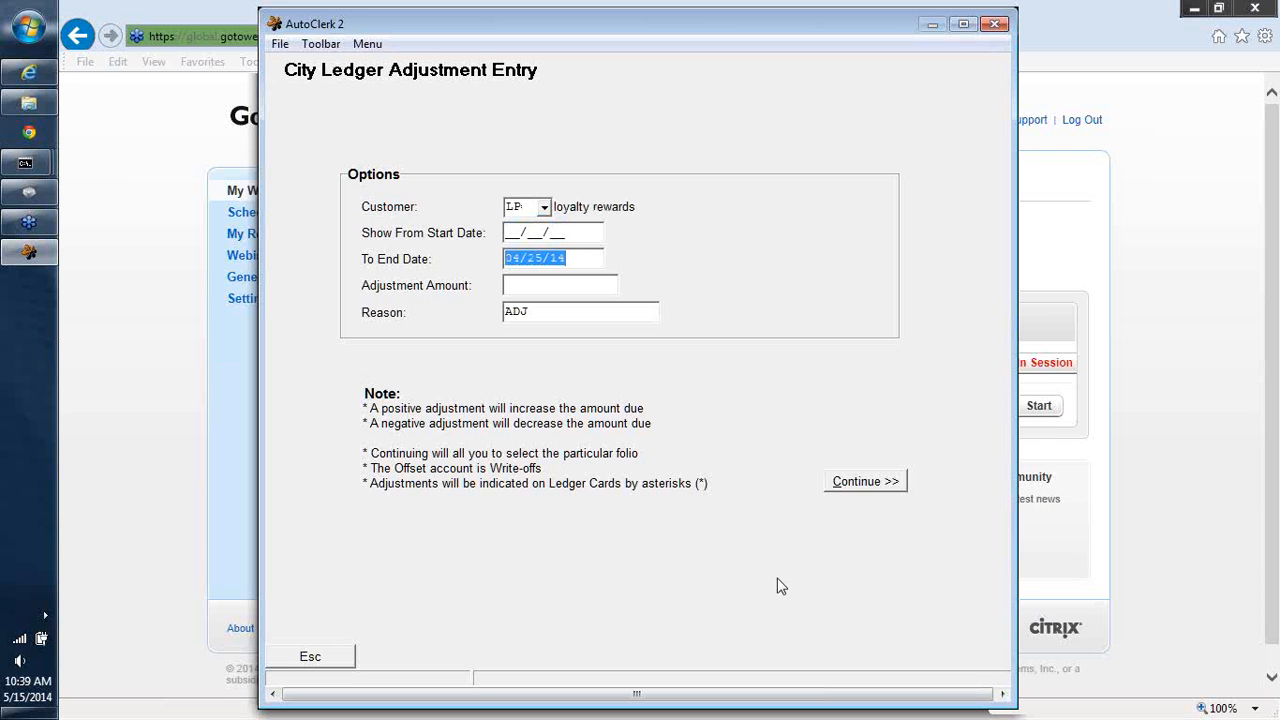
pyautogui.press('Tab')
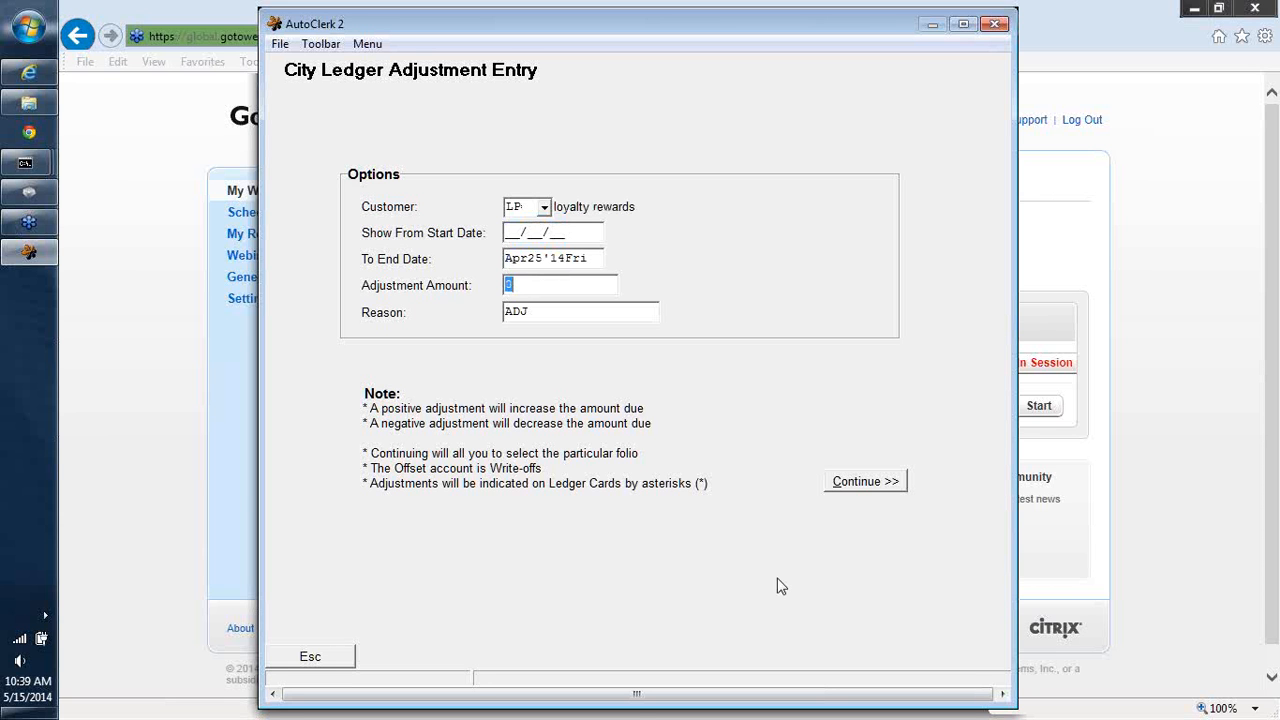
pyautogui.write('20.00')
pyautogui.press('Tab')
pyautogui.write('TO ZERO OUT AC')
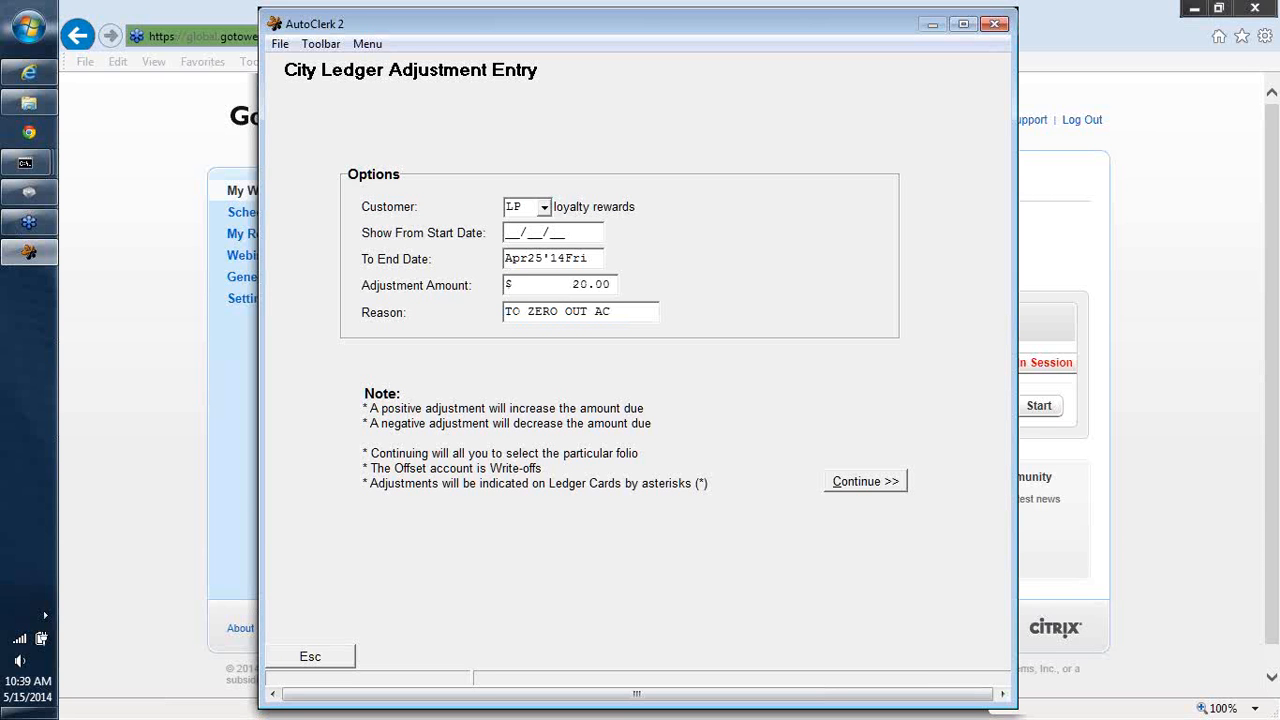
pyautogui.press('BackSpace')
pyautogui.press('BackSpace')
pyautogui.press('BackSpace')
pyautogui.press('BackSpace')
pyautogui.press('BackSpace')
pyautogui.press('BackSpace')
pyautogui.press('BackSpace')
pyautogui.press('BackSpace')
pyautogui.press('BackSpace')
pyautogui.press('BackSpace')
pyautogui.press('BackSpace')
pyautogui.press('BackSpace')
pyautogui.press('BackSpace')
pyautogui.press('BackSpace')
pyautogui.write('ZERO OUT ACCOU')
pyautogui.press('BackSpace')
pyautogui.press('BackSpace')
pyautogui.press('BackSpace')
pyautogui.write('CT')
pyautogui.click(855, 484)
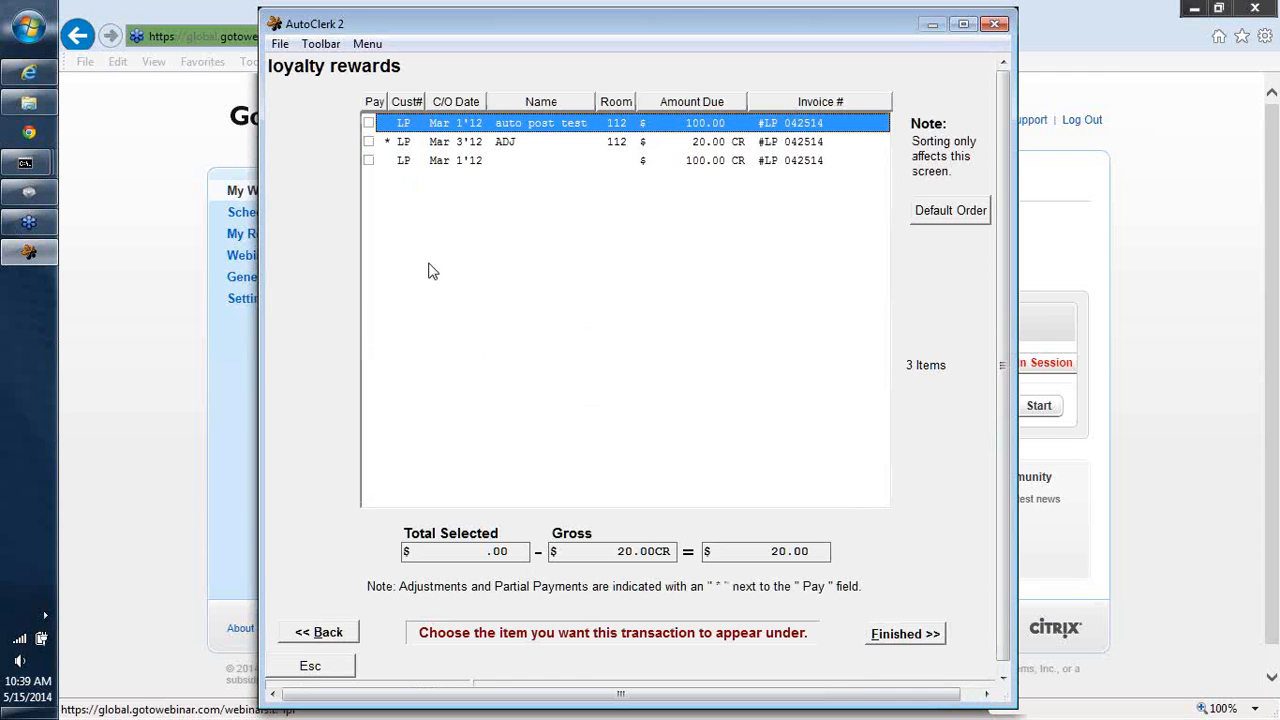
# - Place the adjustment under the Mar 3'12 ADJ item and finish the adjustment
pyautogui.click(895, 640)
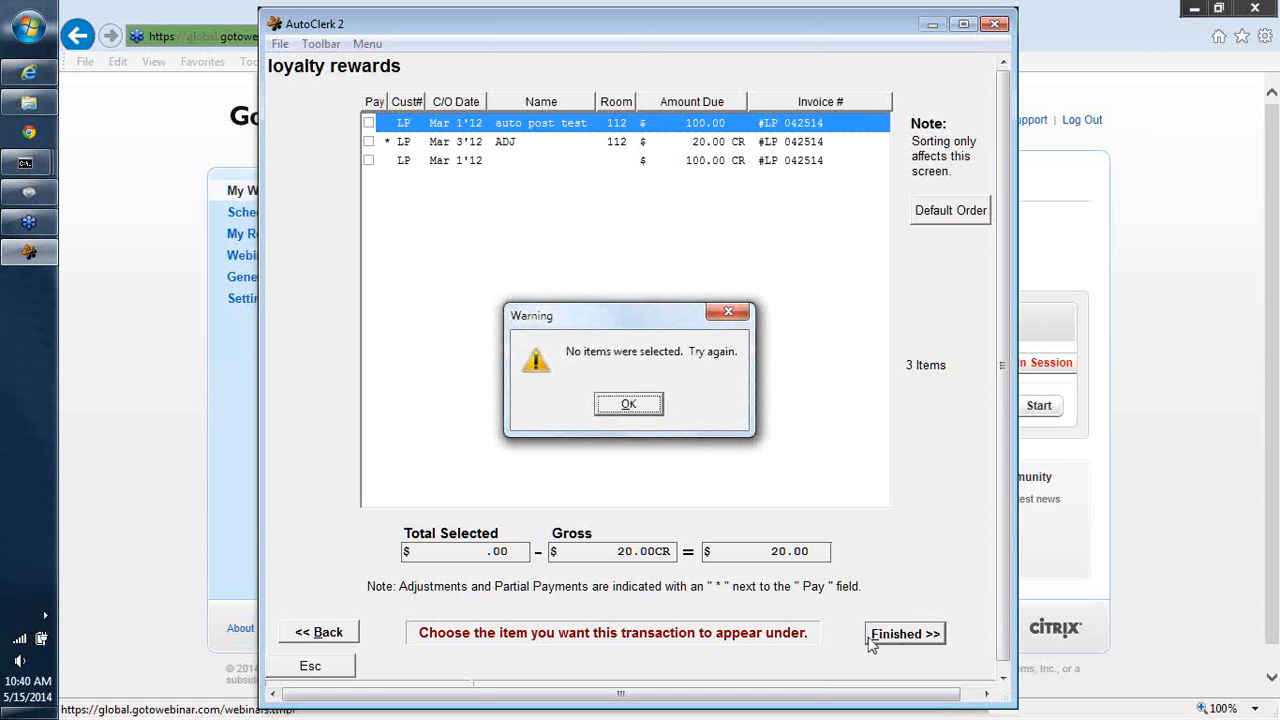
pyautogui.click(624, 404)
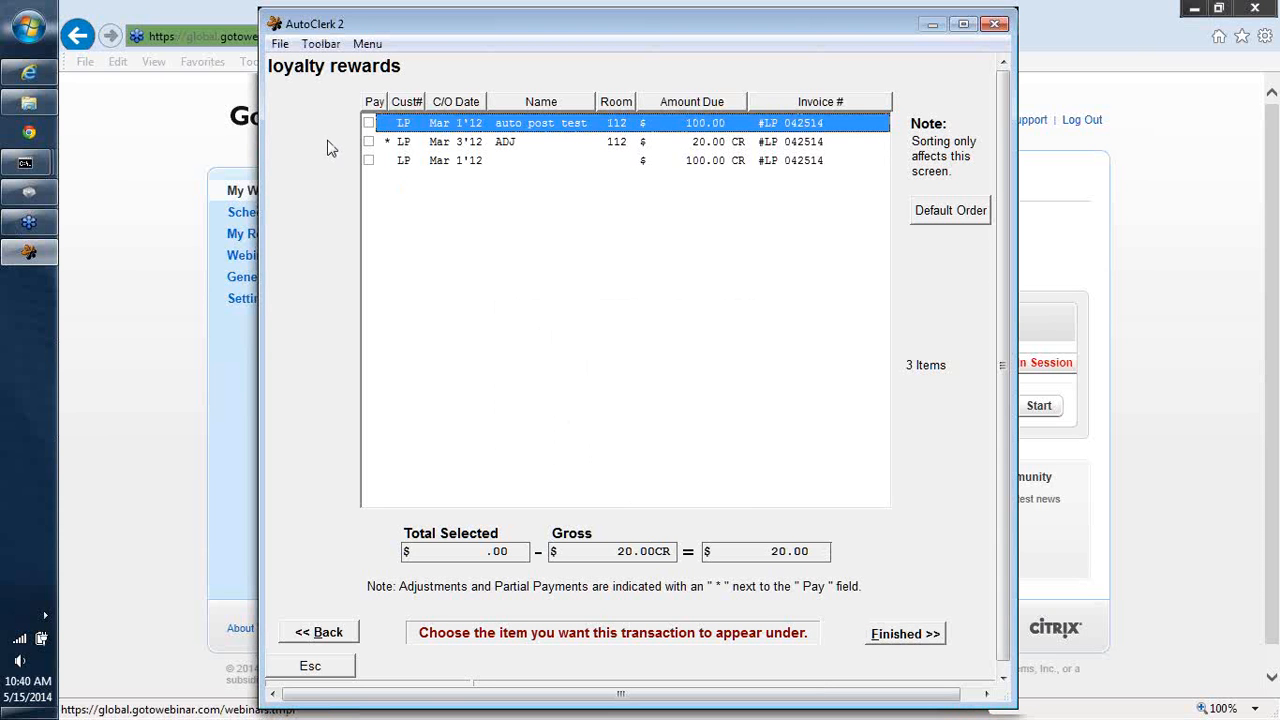
pyautogui.click(368, 142)
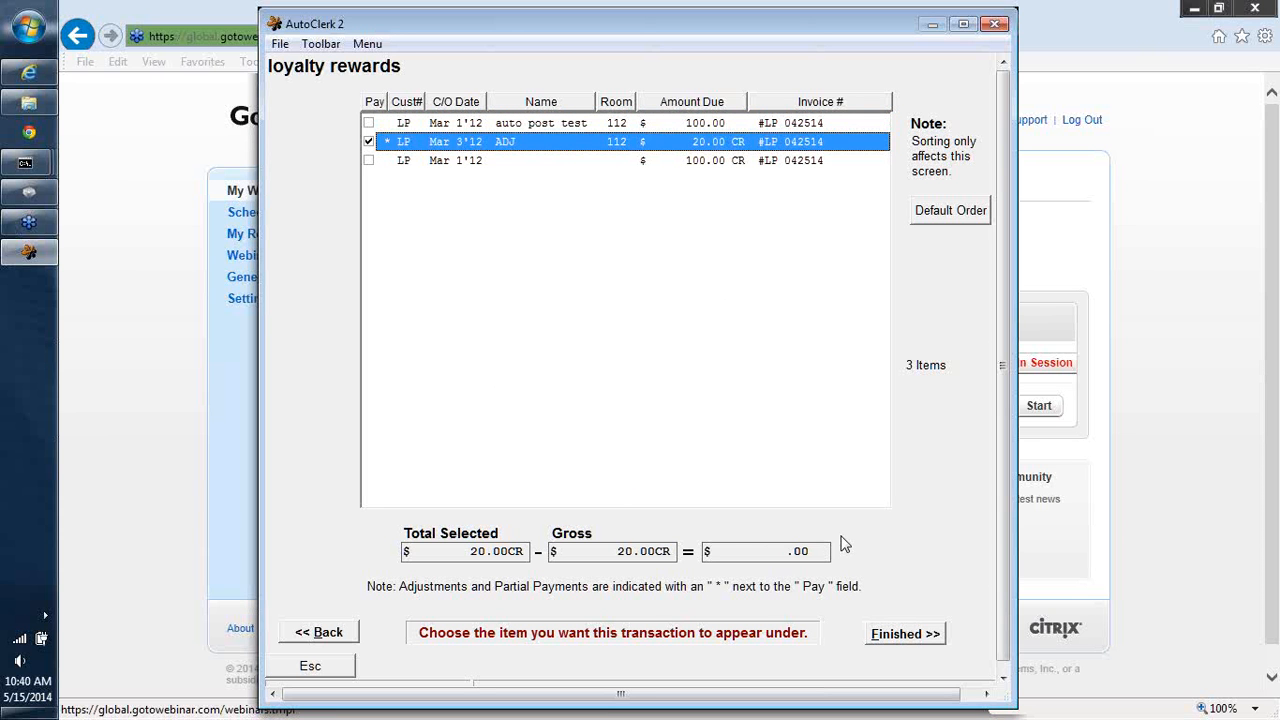
pyautogui.click(918, 634)
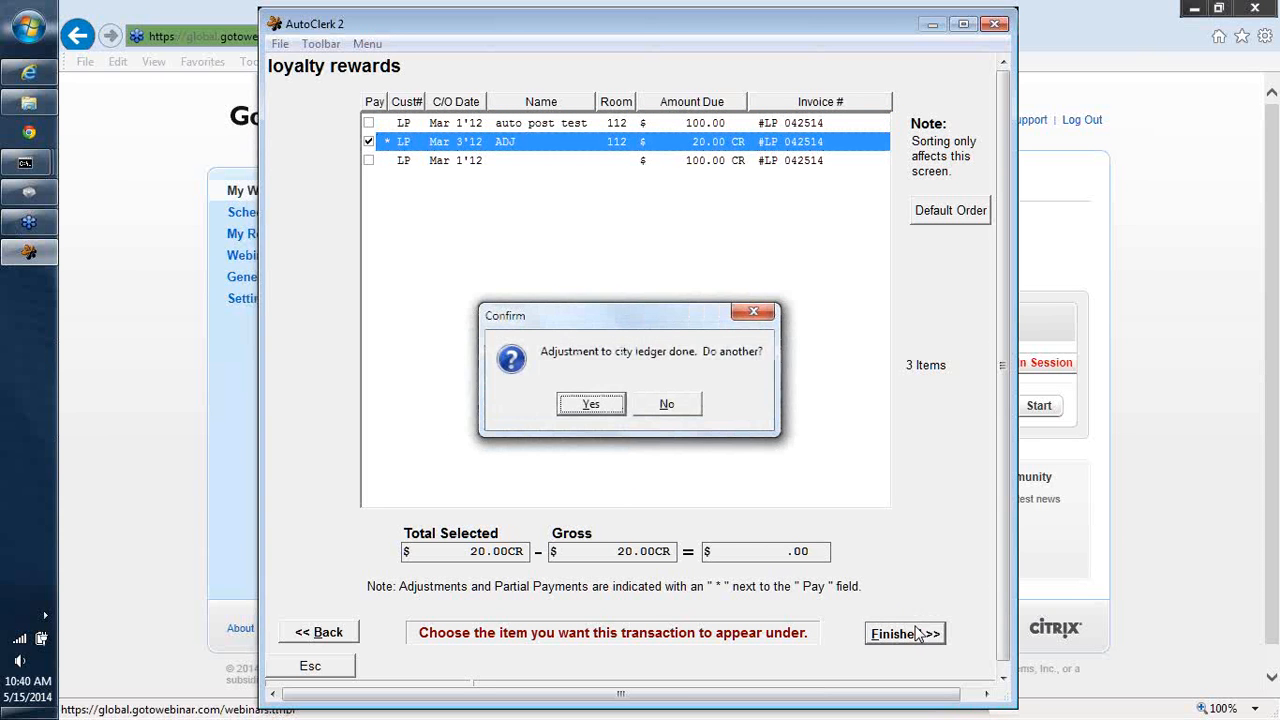
pyautogui.click(647, 406)
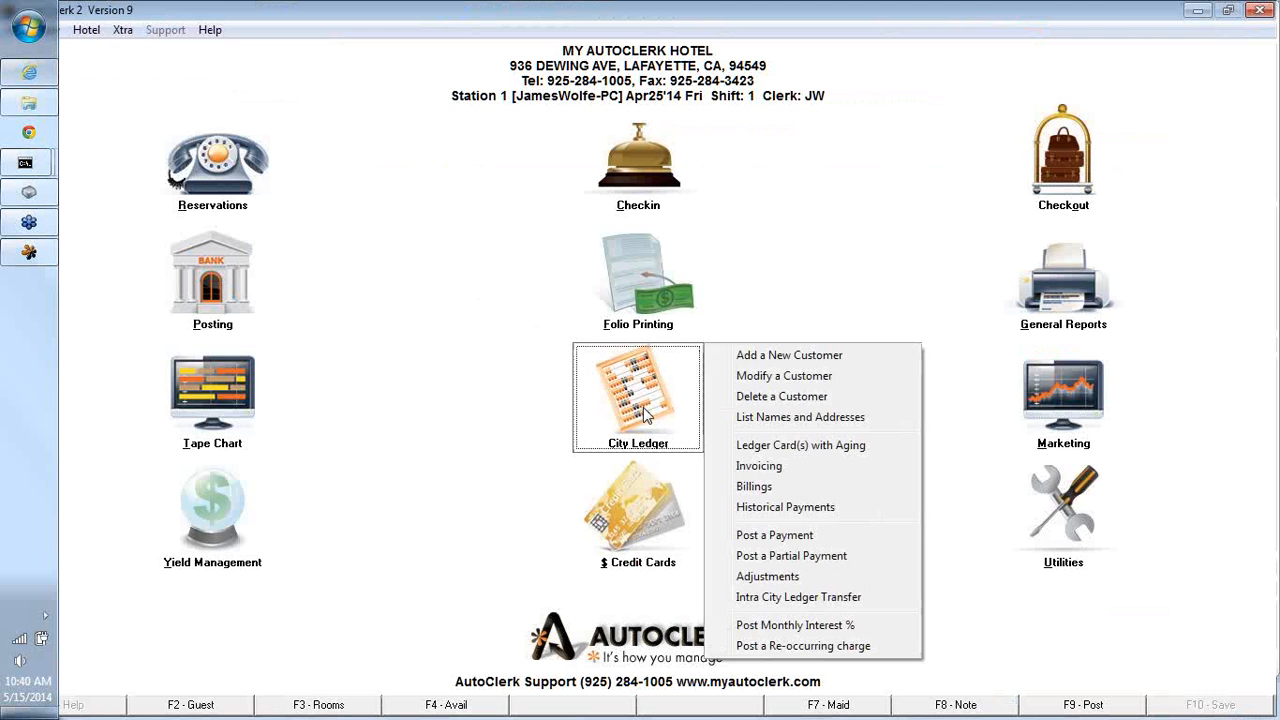
# - Display the city ledger card with aging for customer LP, then close the report
pyautogui.click(785, 447)
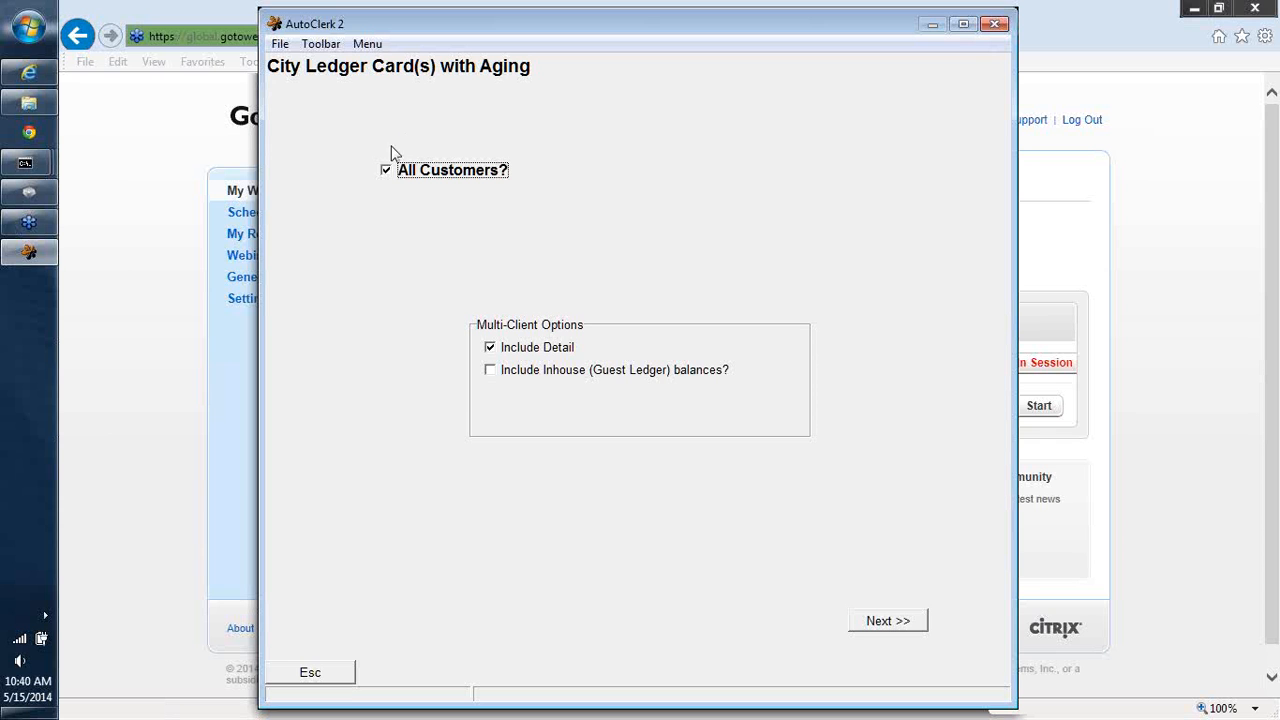
pyautogui.click(387, 171)
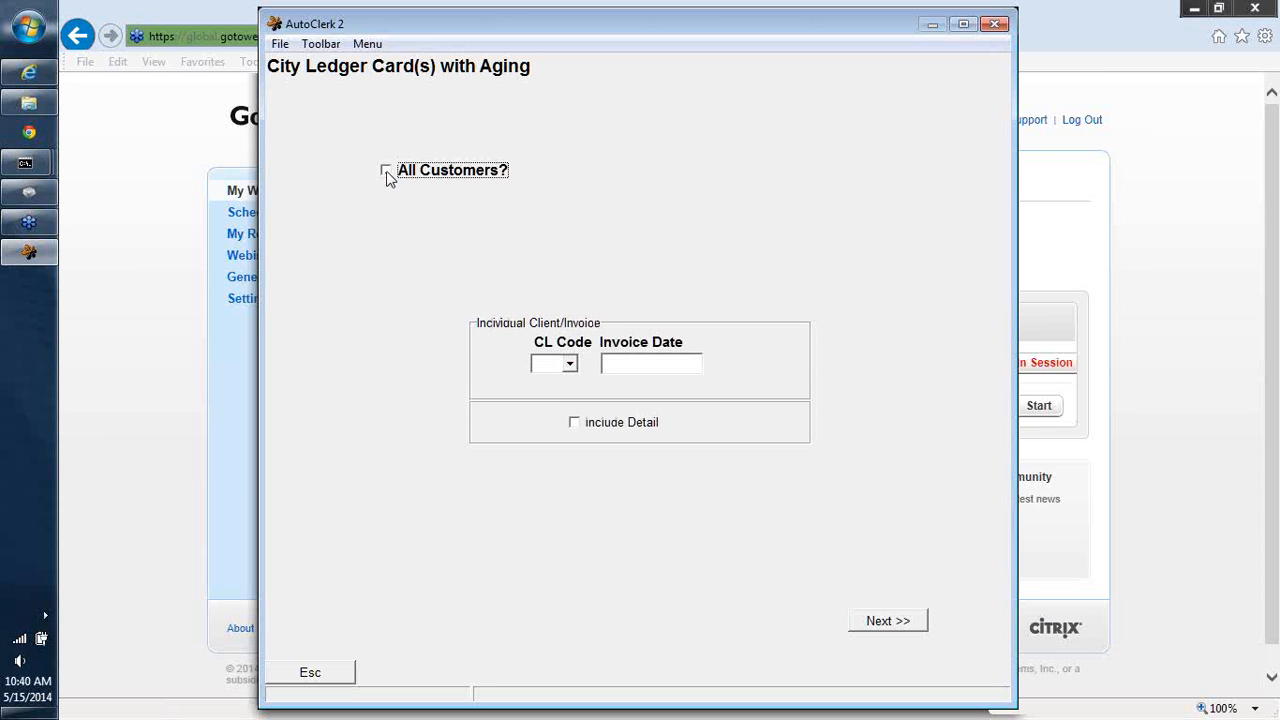
pyautogui.click(545, 366)
pyautogui.write('LP')
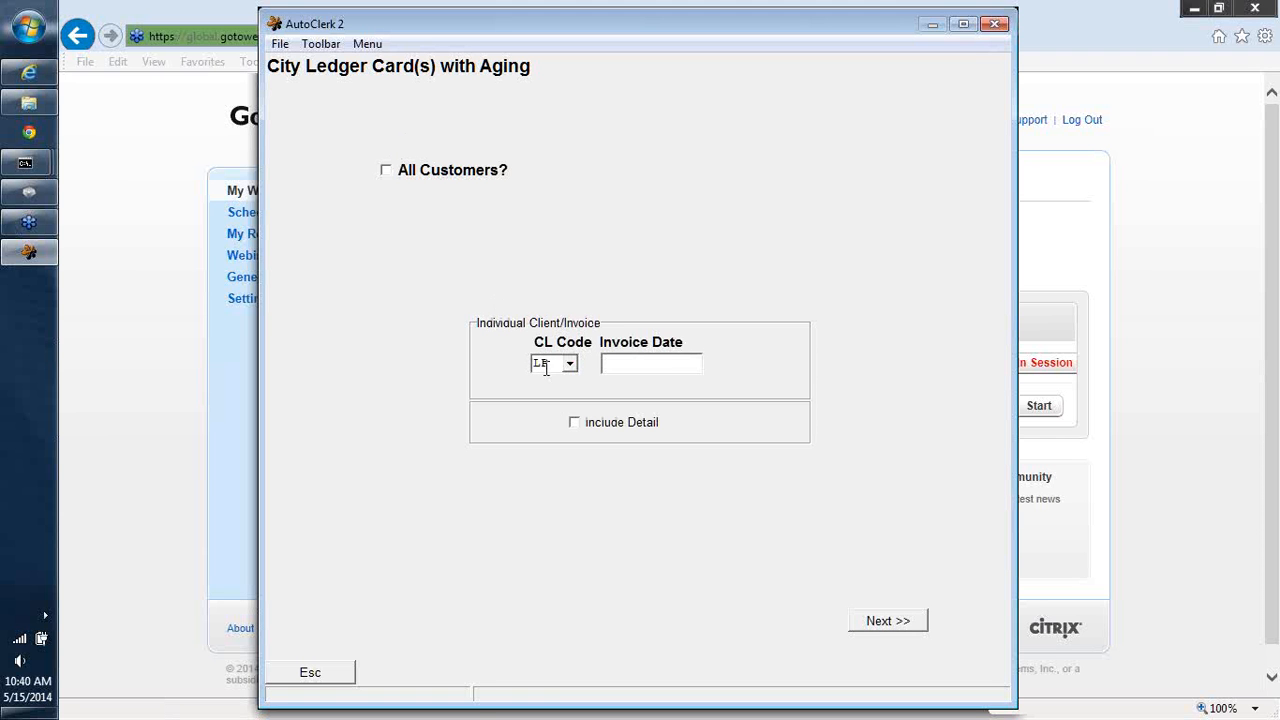
pyautogui.press('Tab')
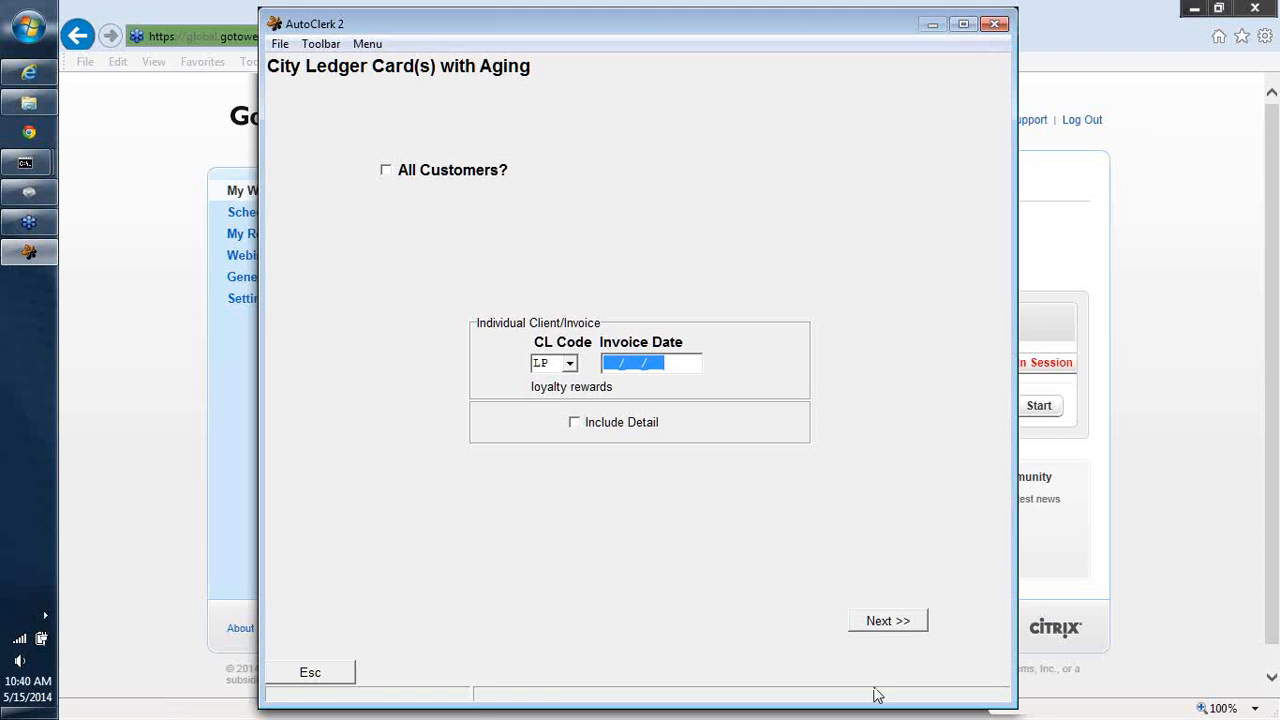
pyautogui.click(872, 622)
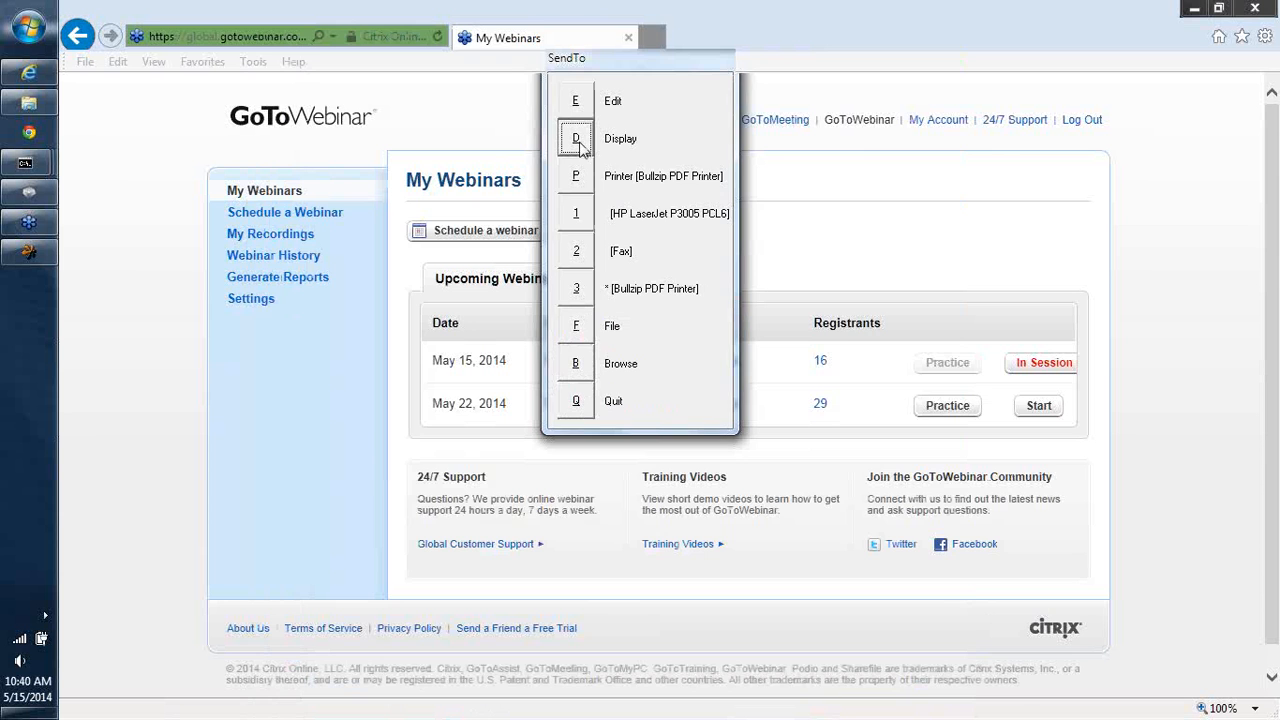
pyautogui.click(580, 146)
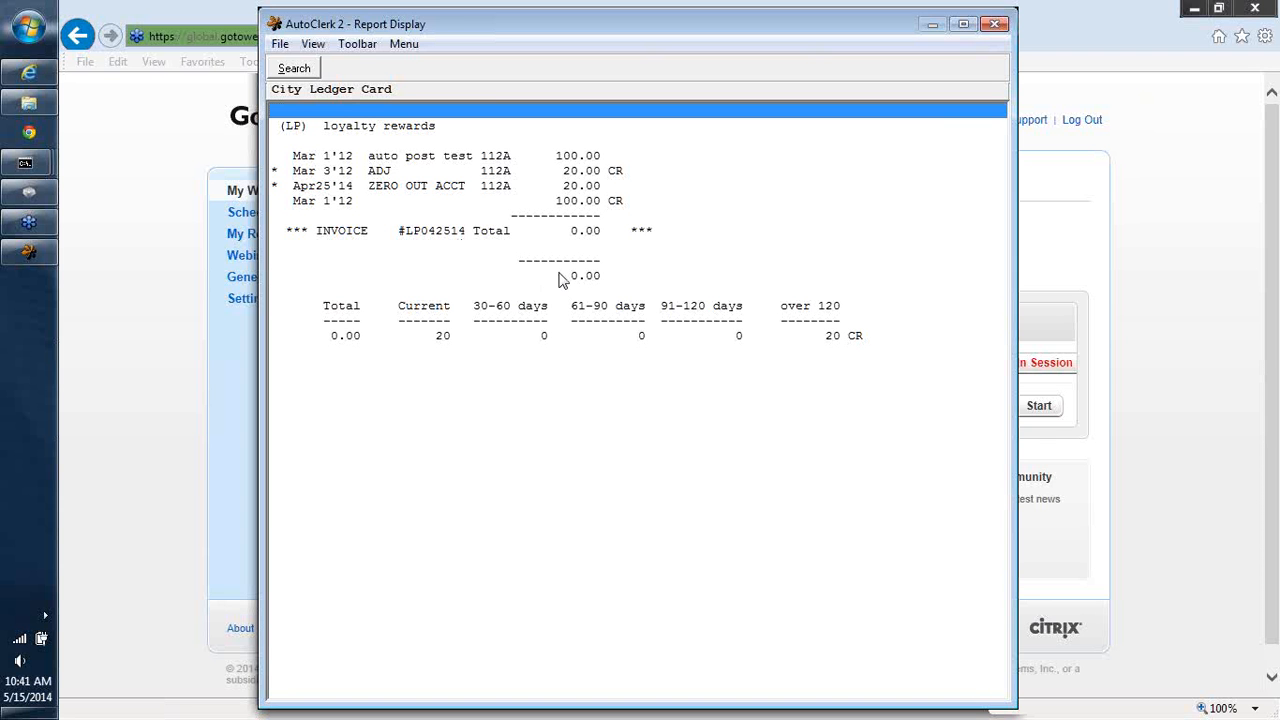
pyautogui.click(993, 23)
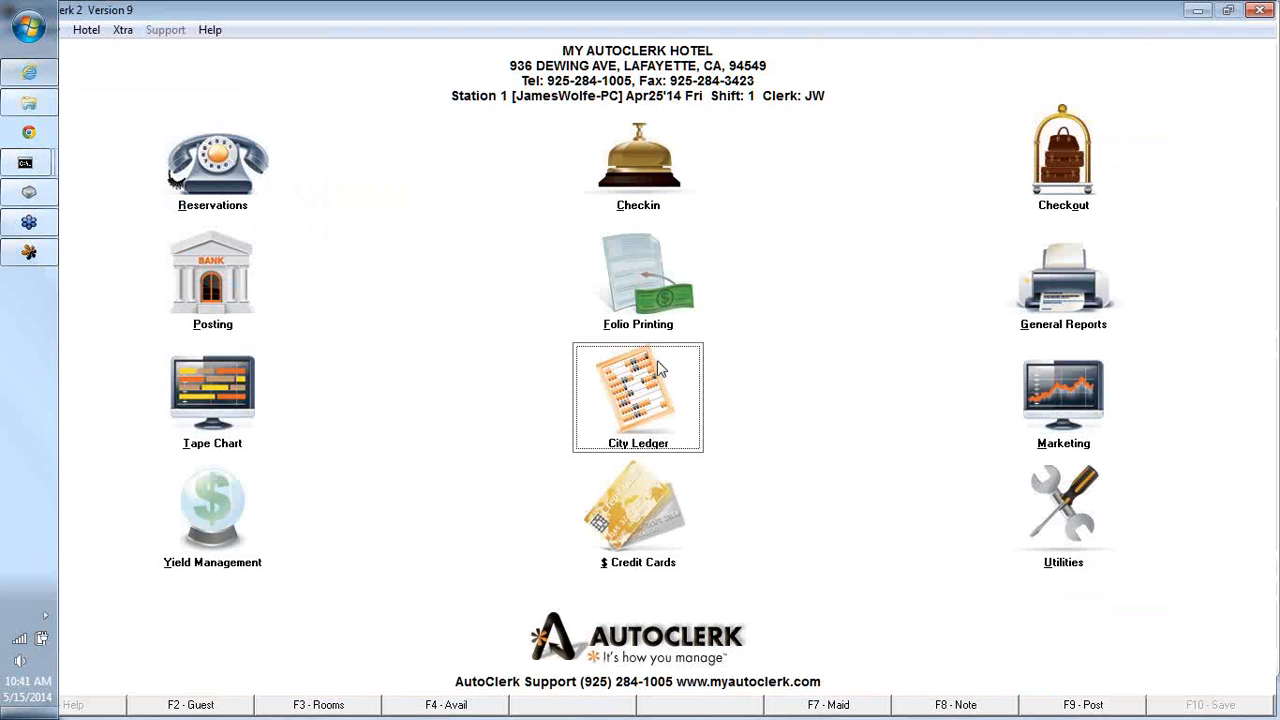
# - Start a city ledger payment for customer LP with pay method CA and check number AR CLEAN UP
pyautogui.click(660, 368)
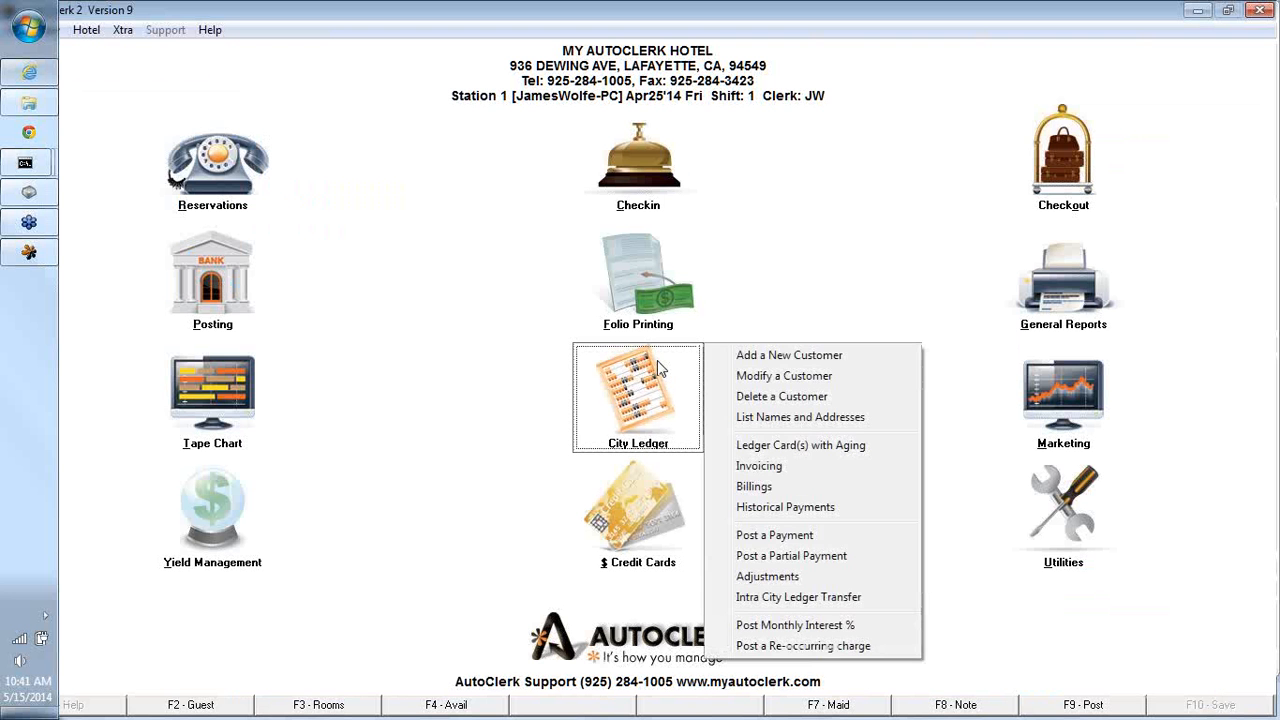
pyautogui.click(772, 536)
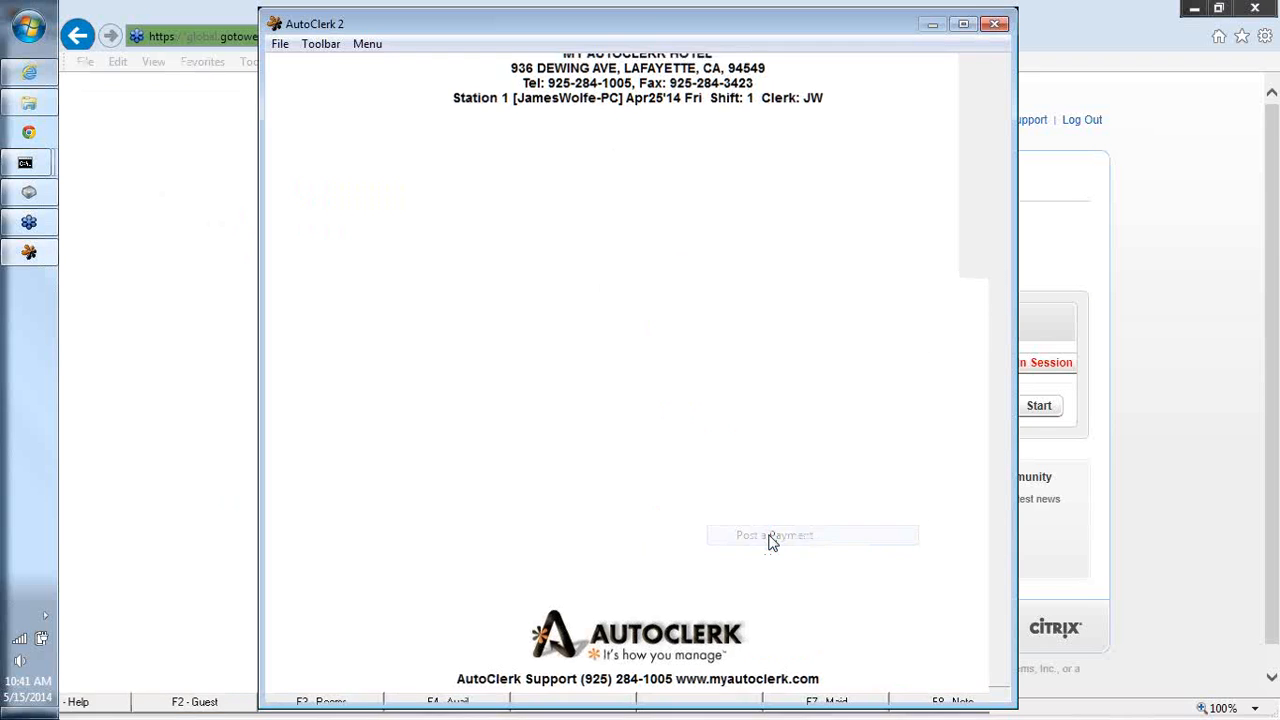
pyautogui.write('LP')
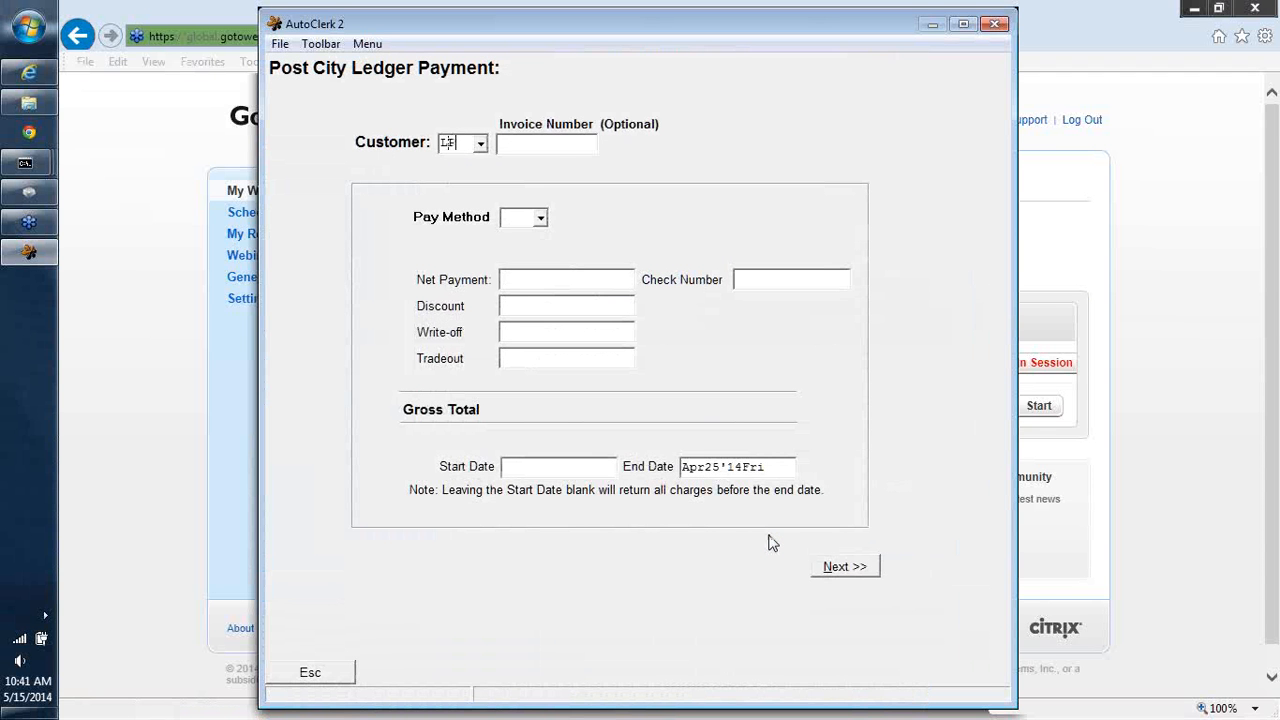
pyautogui.press('Return')
pyautogui.press('Return')
pyautogui.write('CA')
pyautogui.press('Return')
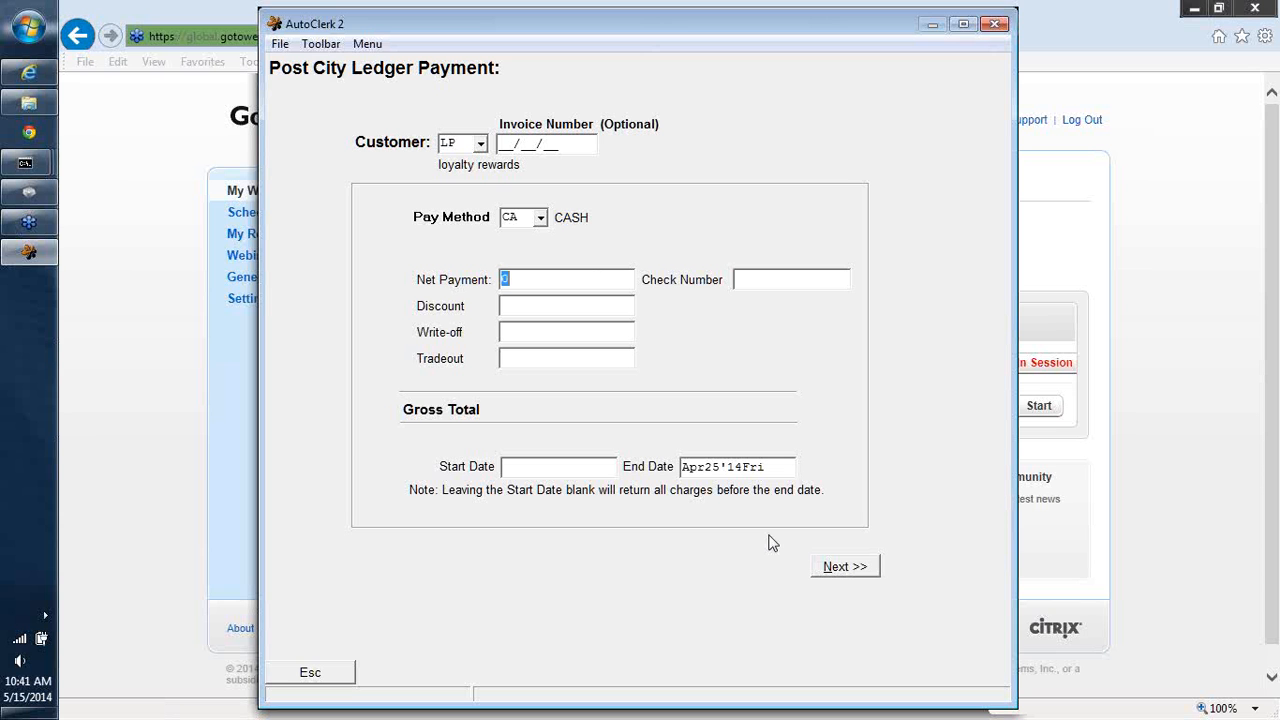
pyautogui.press('Return')
pyautogui.write('AR CLEAN UP')
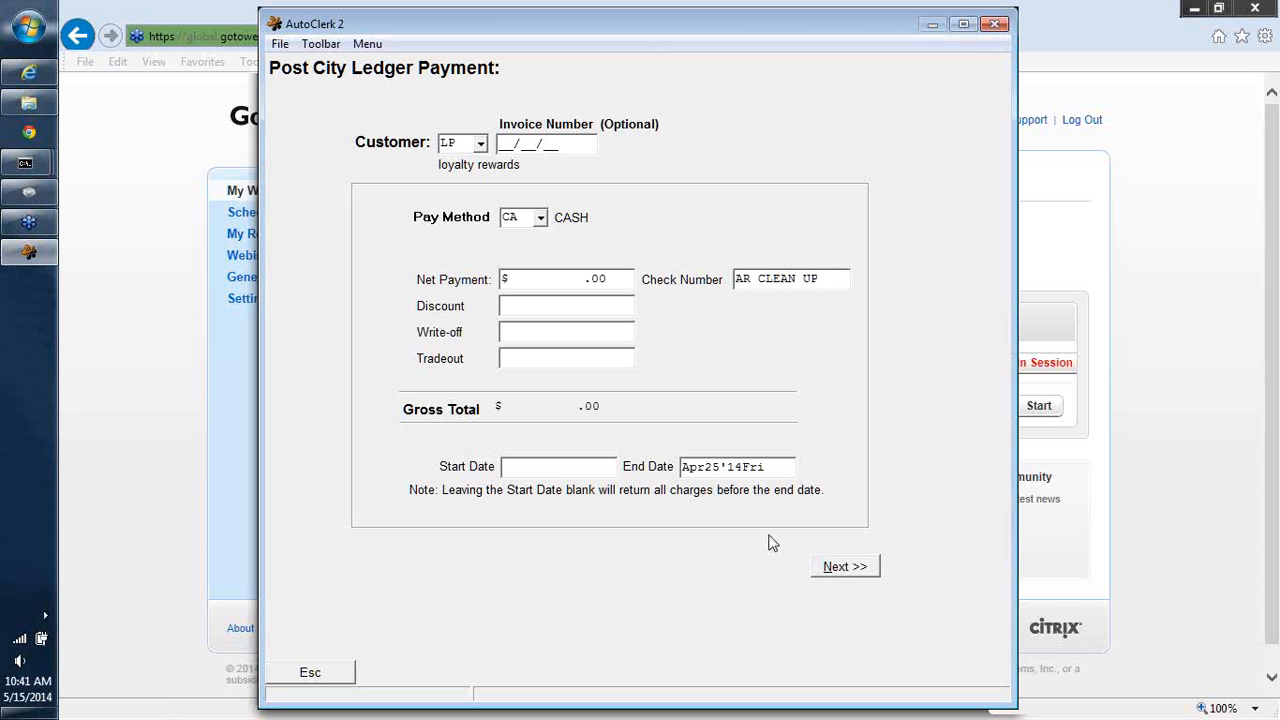
pyautogui.click(846, 567)
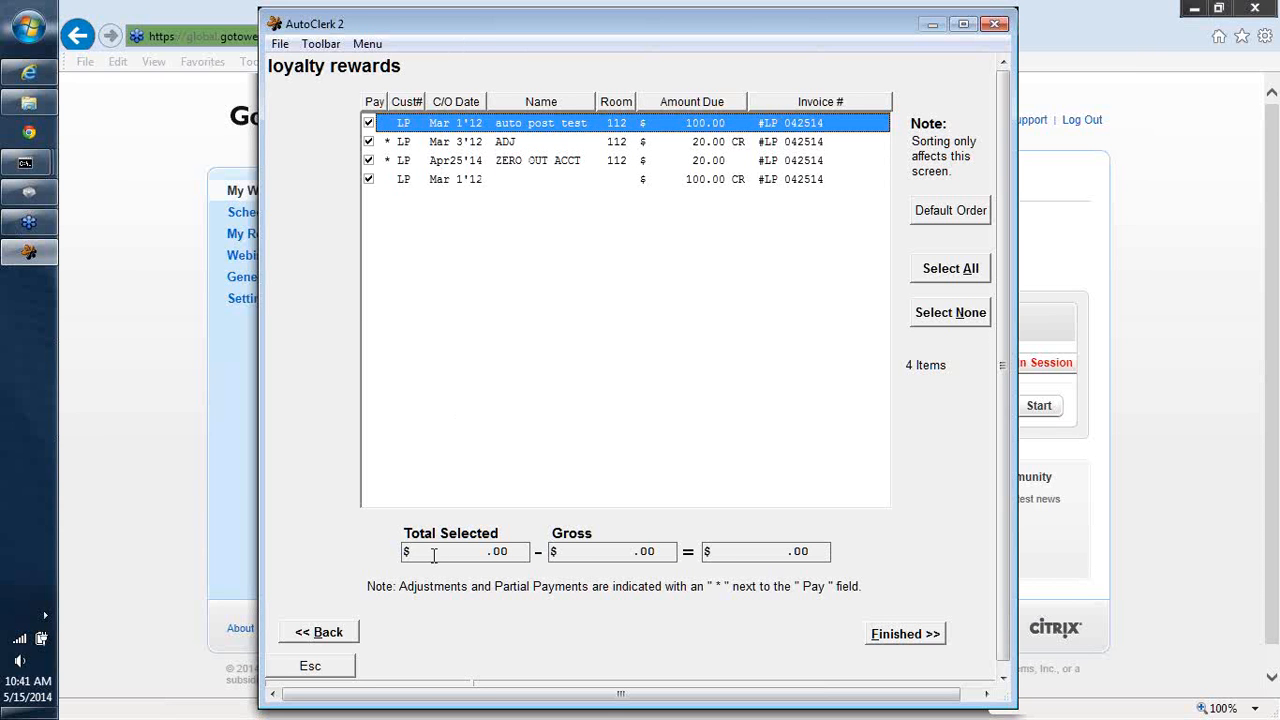
# - Finish the payment with all four LP items selected and display the payment report
pyautogui.click(583, 553)
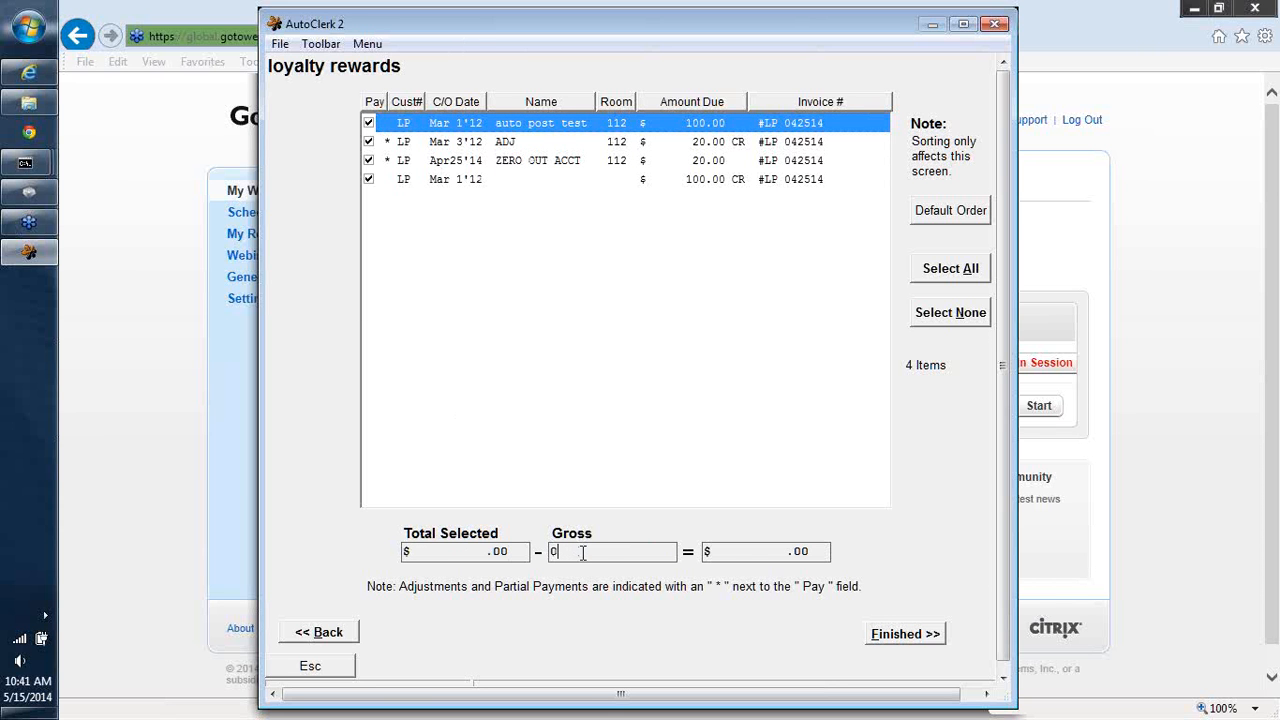
pyautogui.click(769, 545)
pyautogui.click(884, 636)
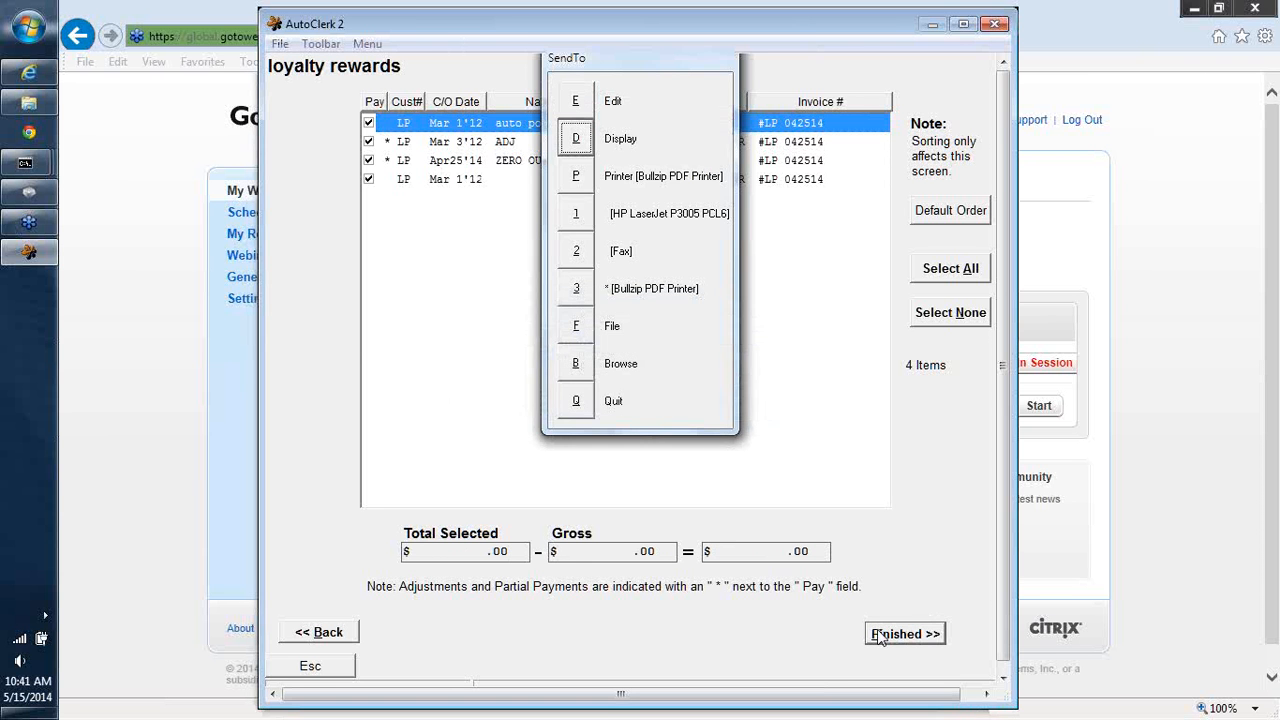
pyautogui.click(575, 145)
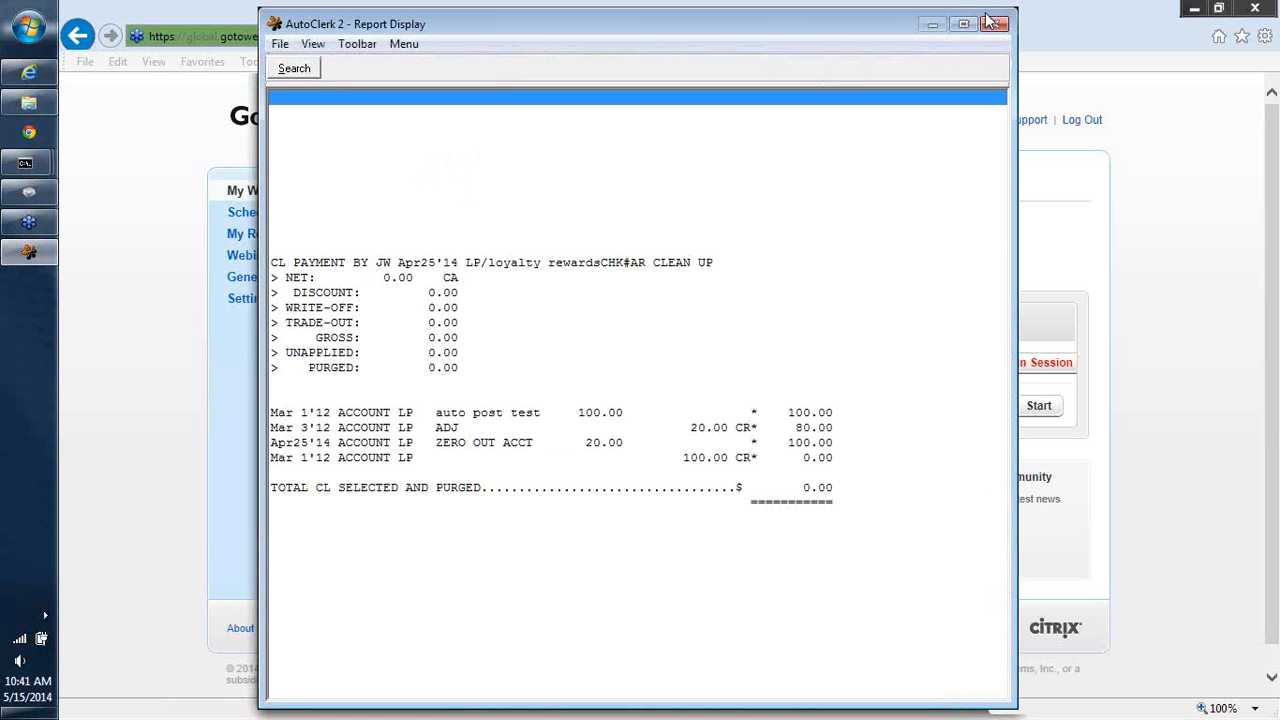
pyautogui.click(988, 22)
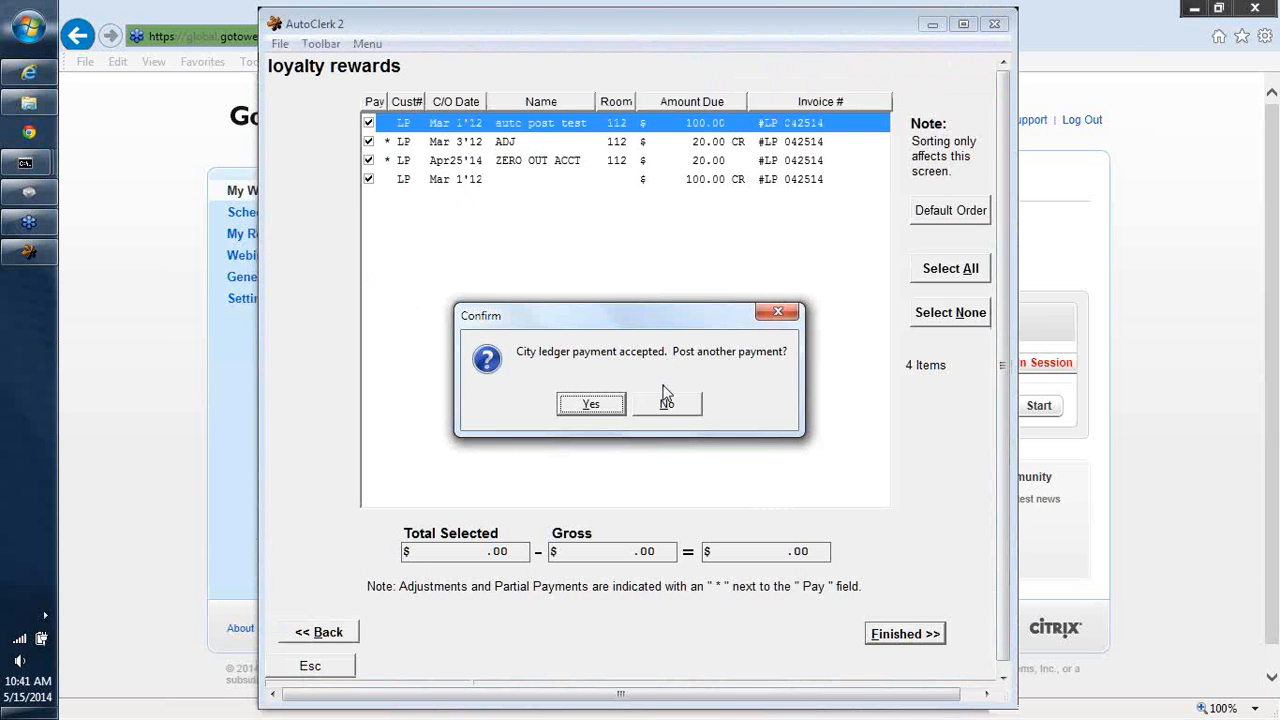
pyautogui.click(668, 403)
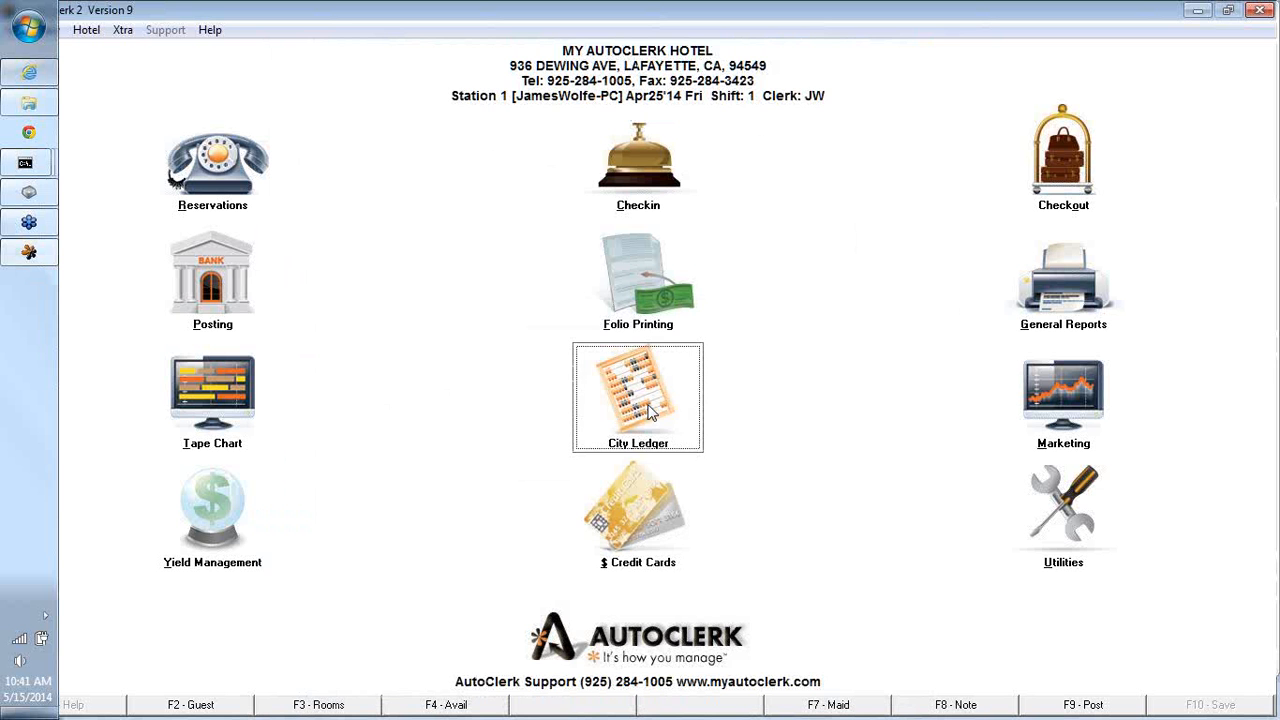
# - Display the aging ledger card for customer LP once more and close the report
pyautogui.click(650, 412)
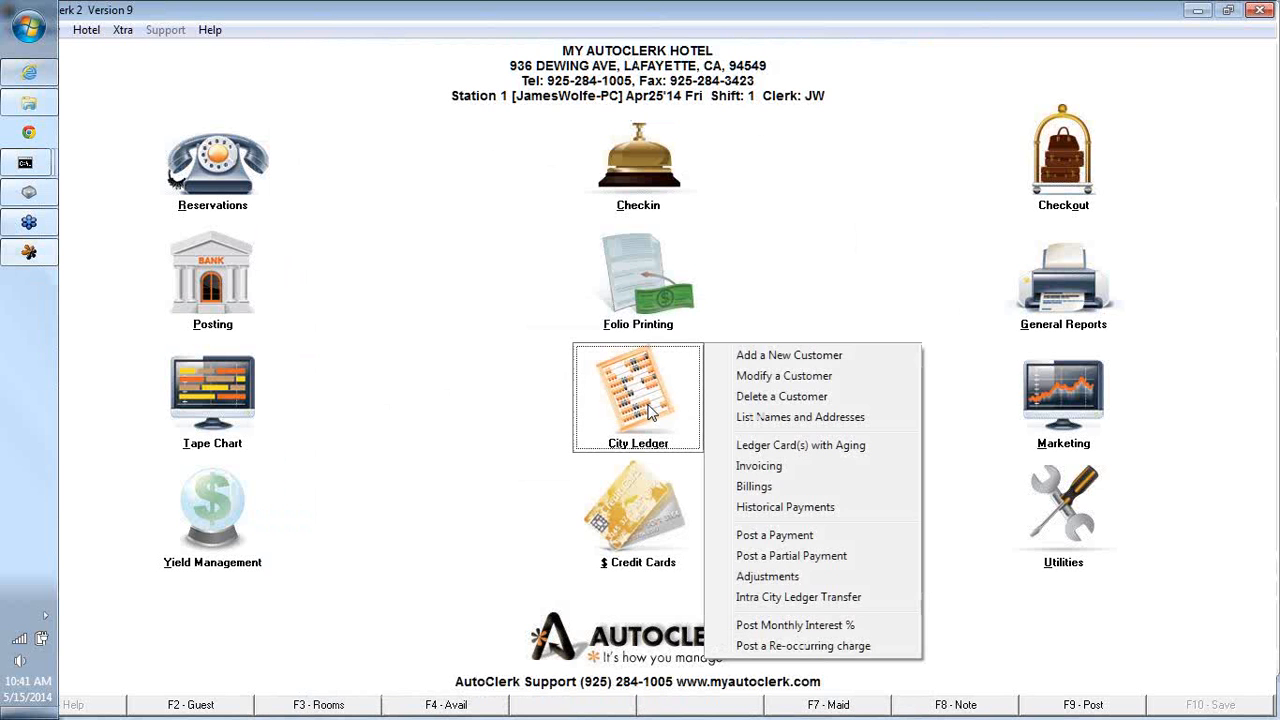
pyautogui.click(757, 446)
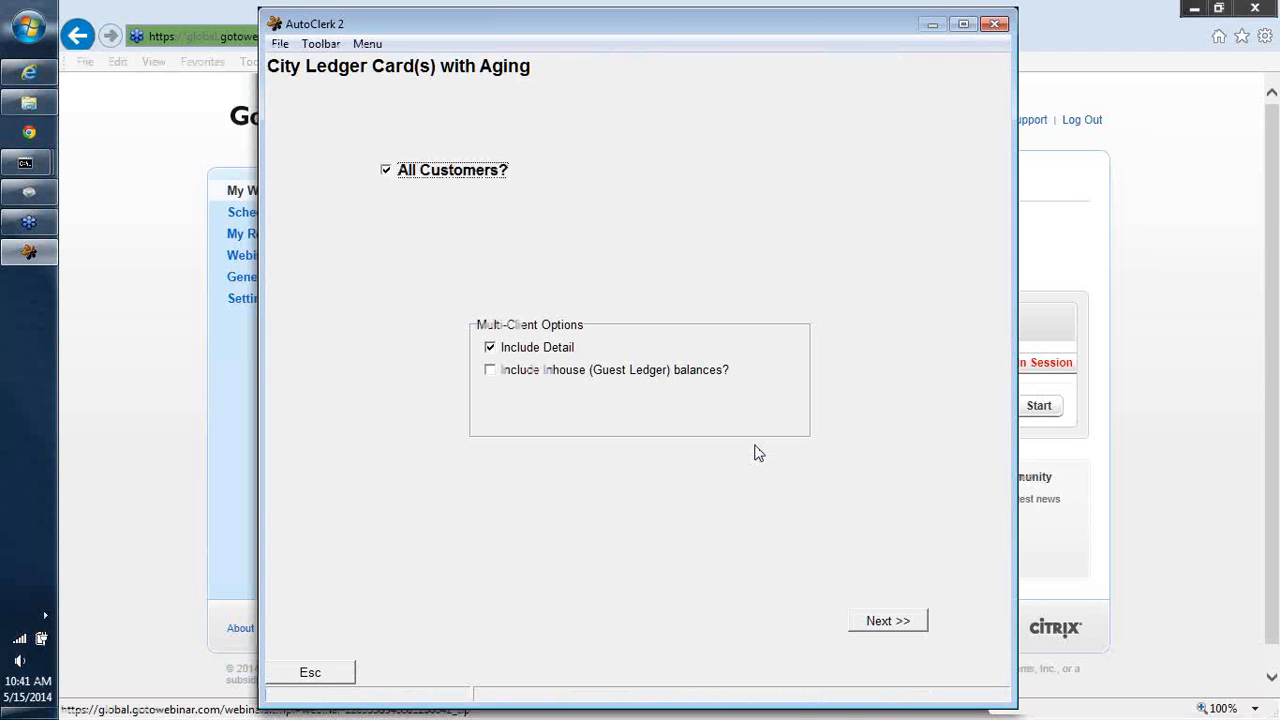
pyautogui.click(388, 172)
pyautogui.click(545, 365)
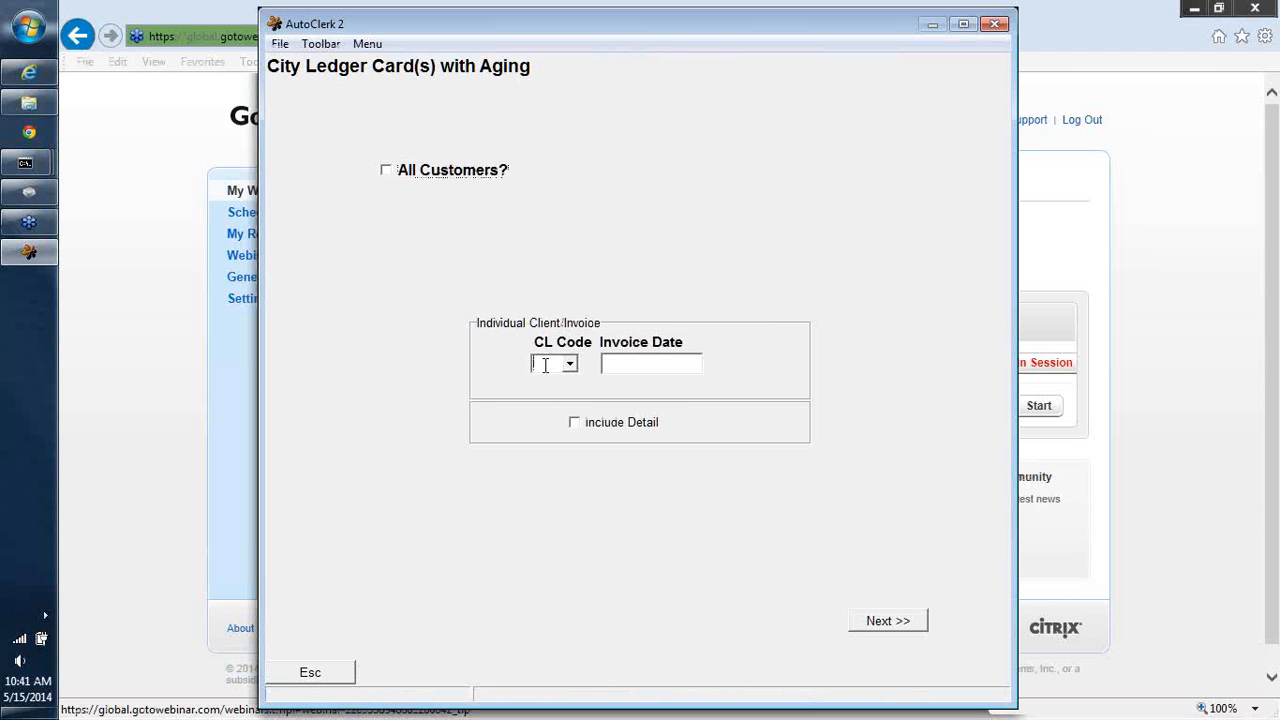
pyautogui.write('LP')
pyautogui.press('Tab')
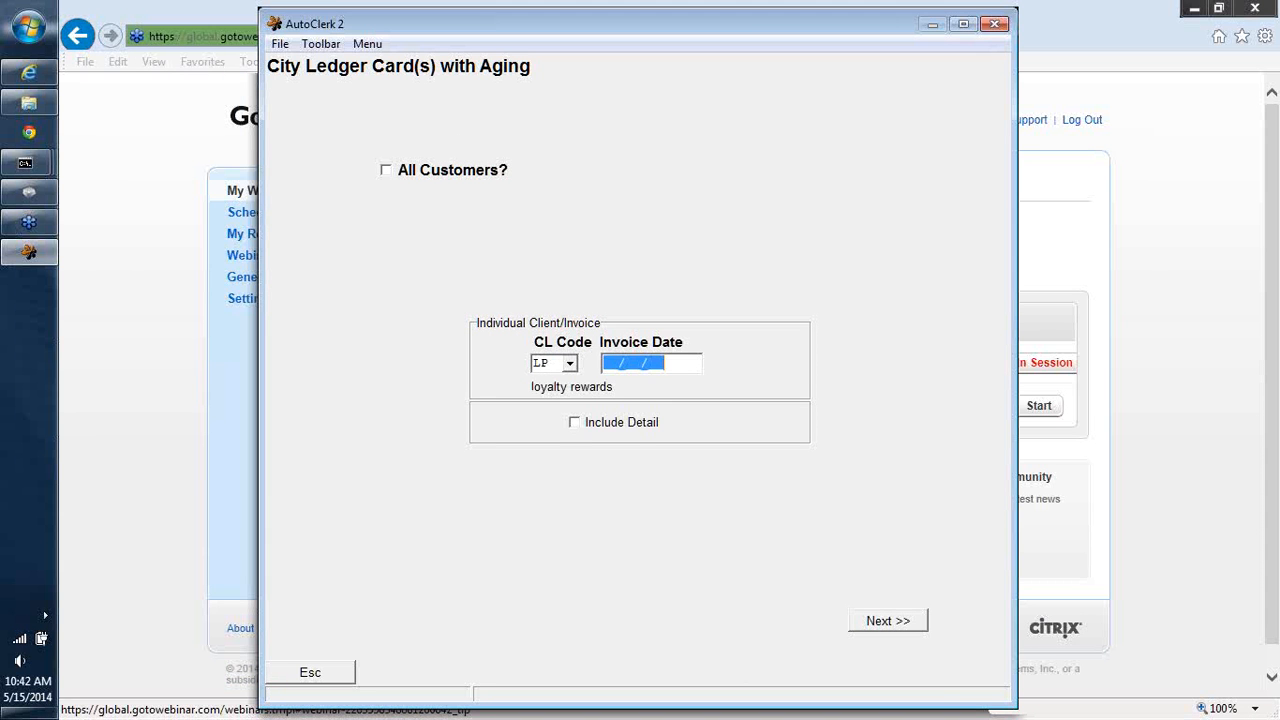
pyautogui.click(910, 628)
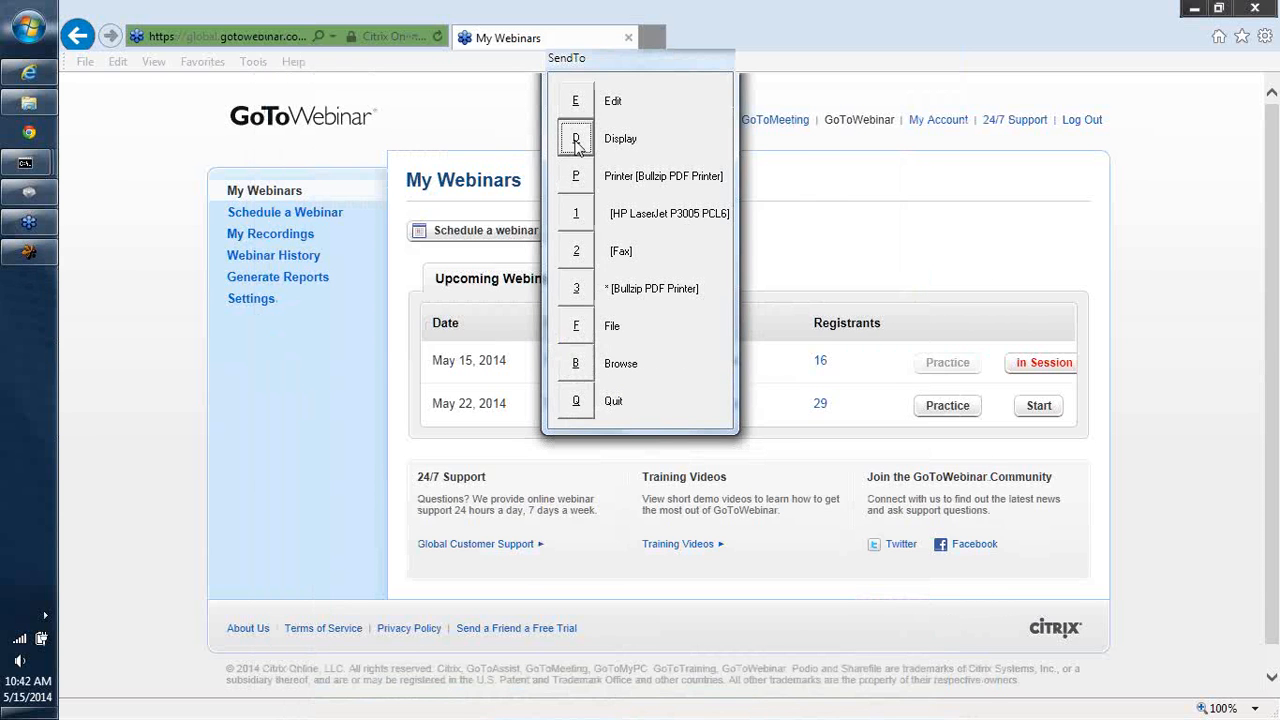
pyautogui.click(575, 140)
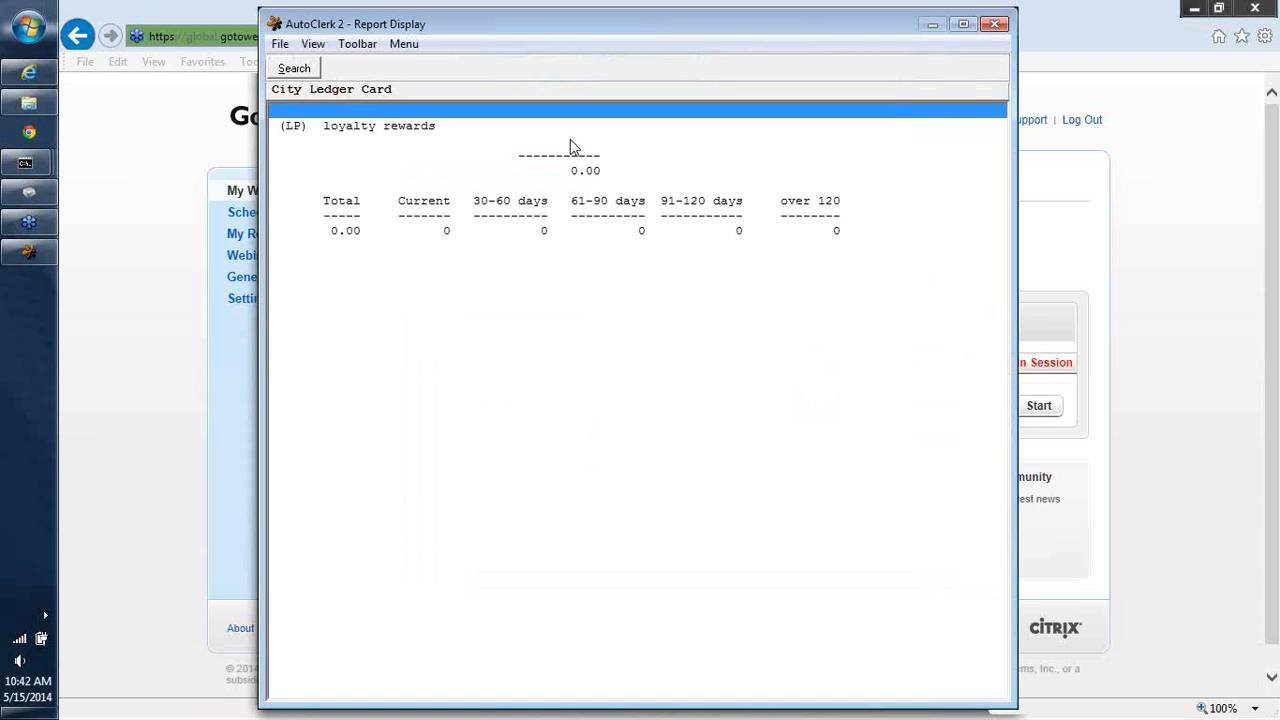
pyautogui.click(995, 23)
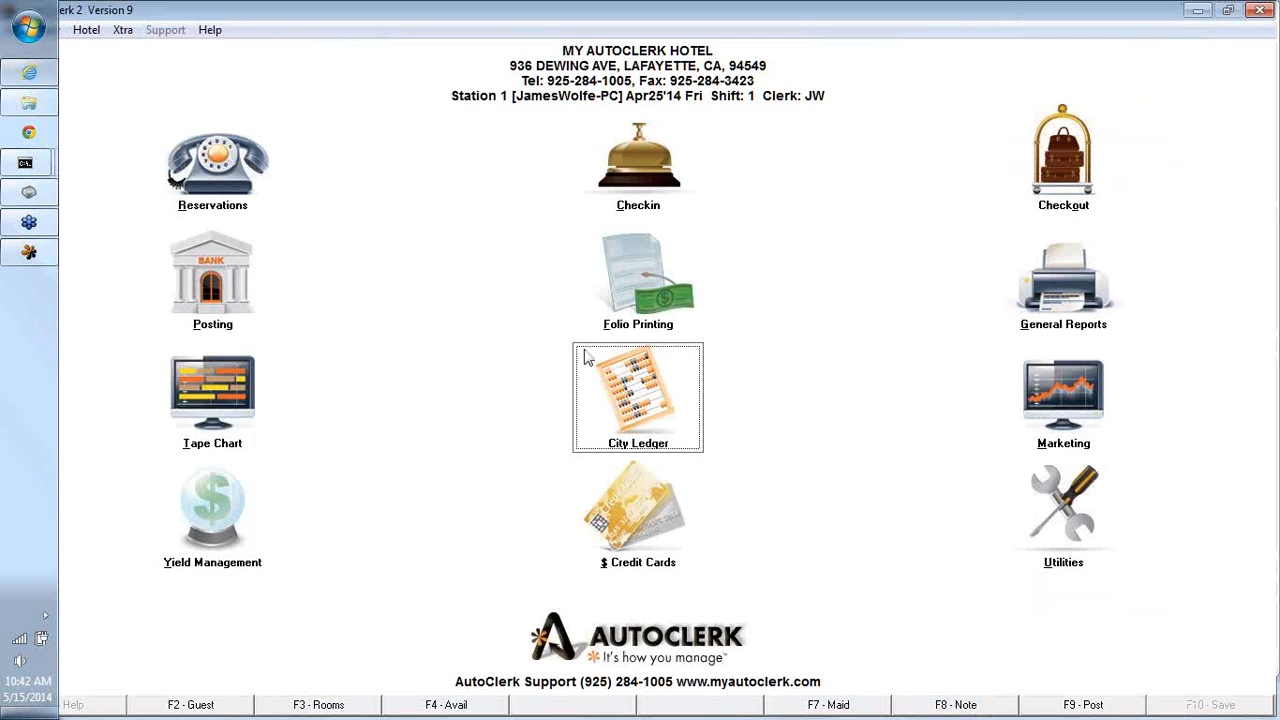
# - Try to delete city ledger customer LP
pyautogui.click(614, 380)
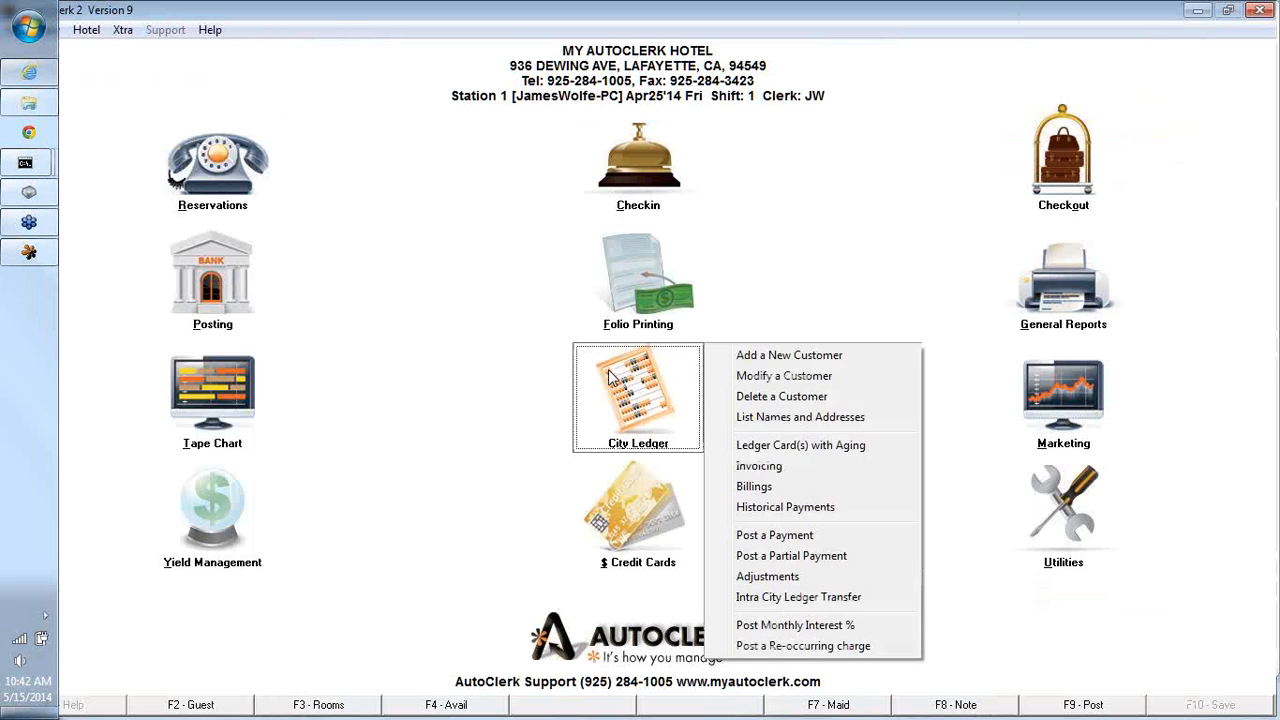
pyautogui.click(783, 397)
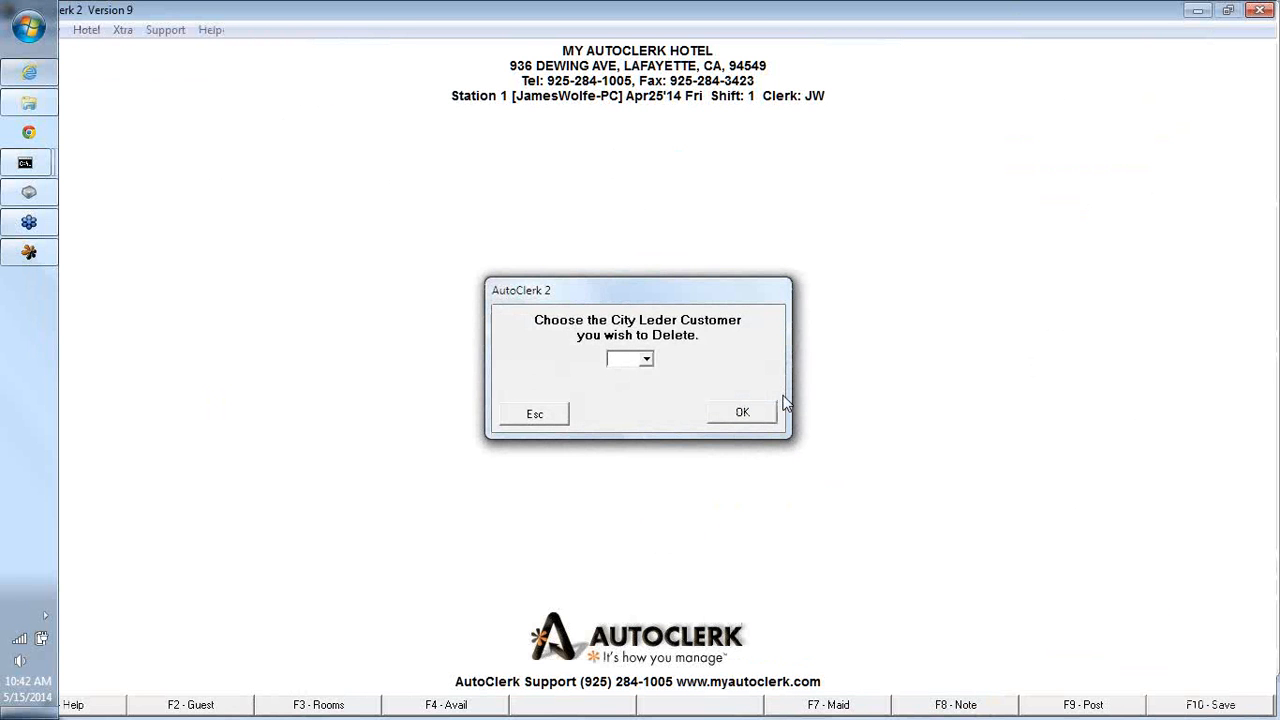
pyautogui.write('LP')
pyautogui.press('Tab')
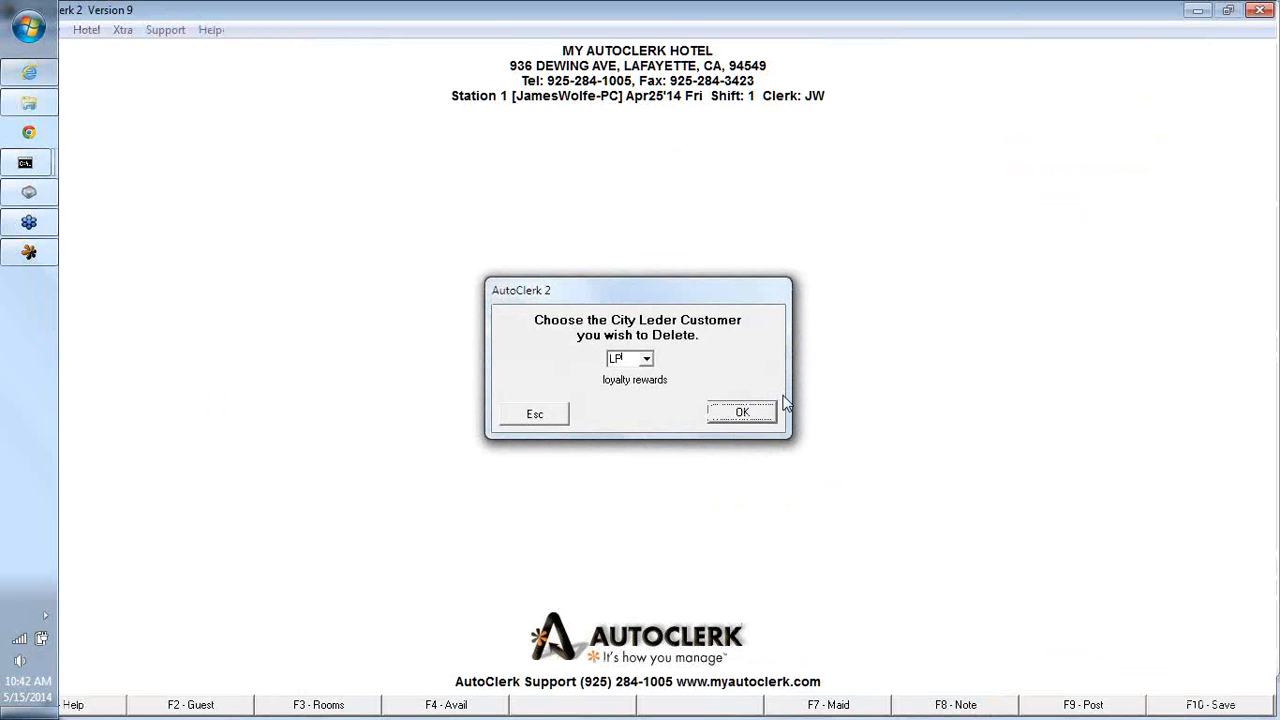
pyautogui.click(719, 421)
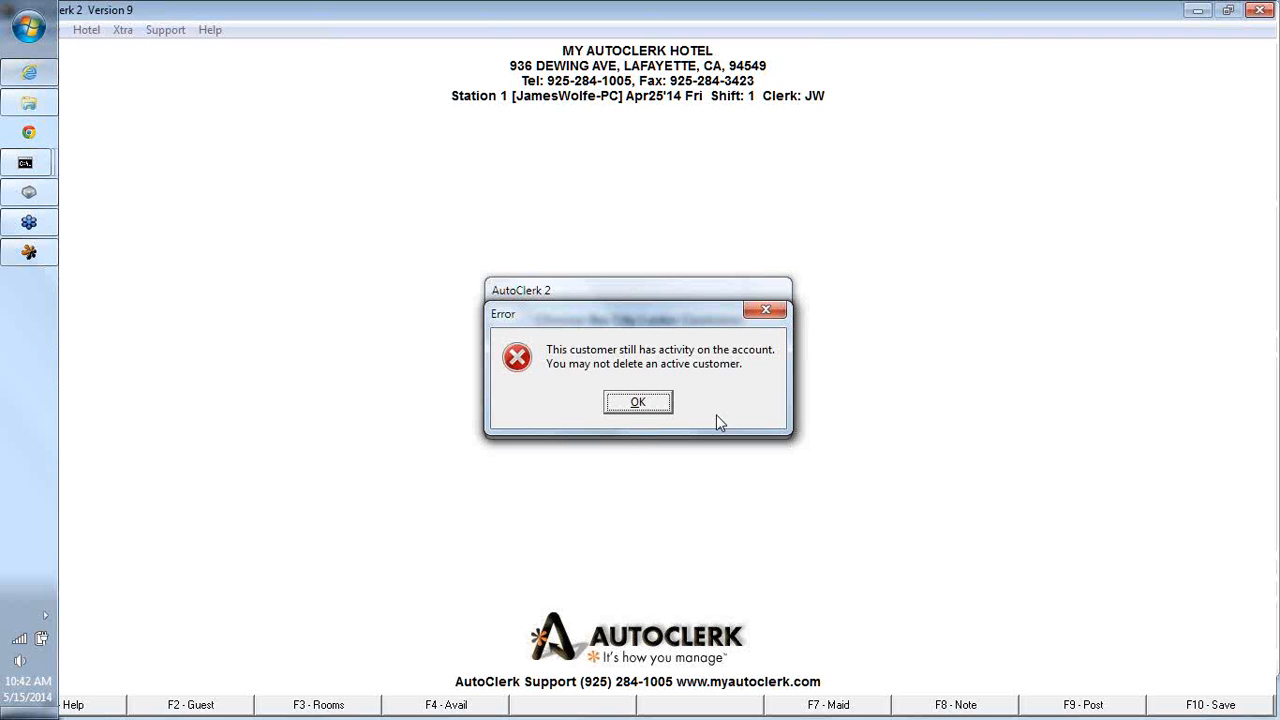
pyautogui.click(648, 404)
pyautogui.click(532, 416)
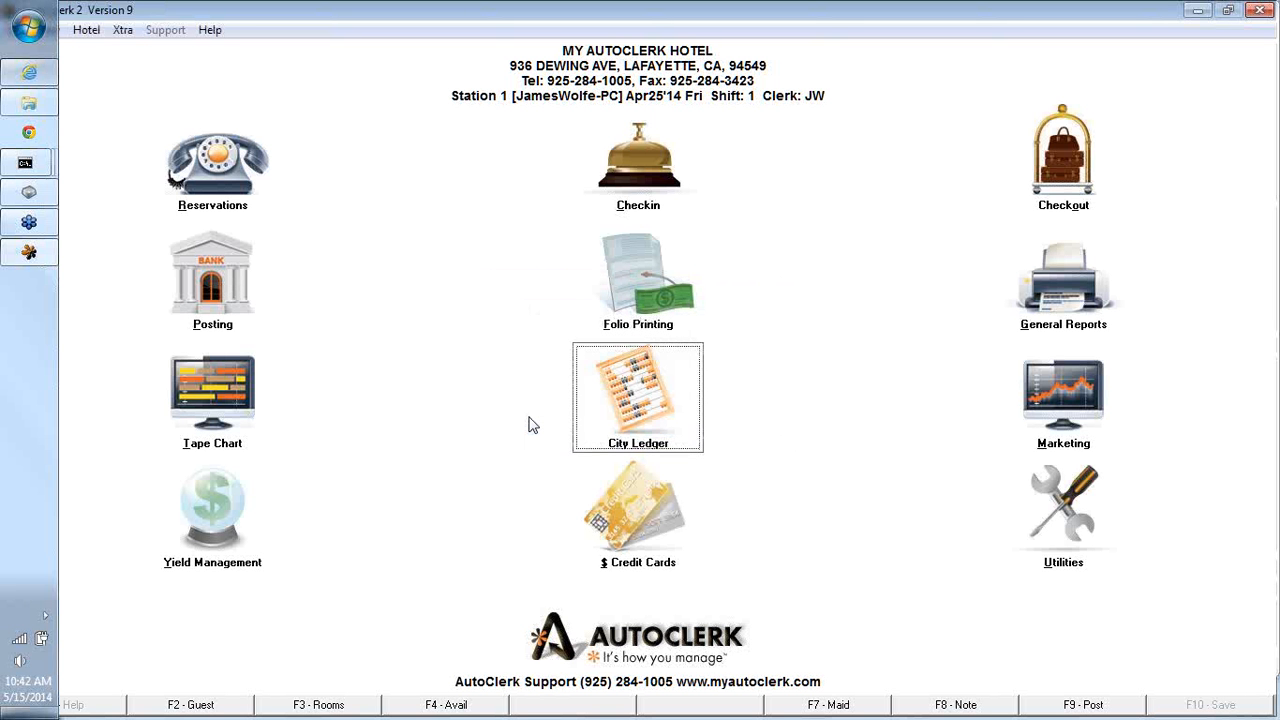
# - Display the city ledger card with aging for customer 01 and close the report
pyautogui.click(665, 405)
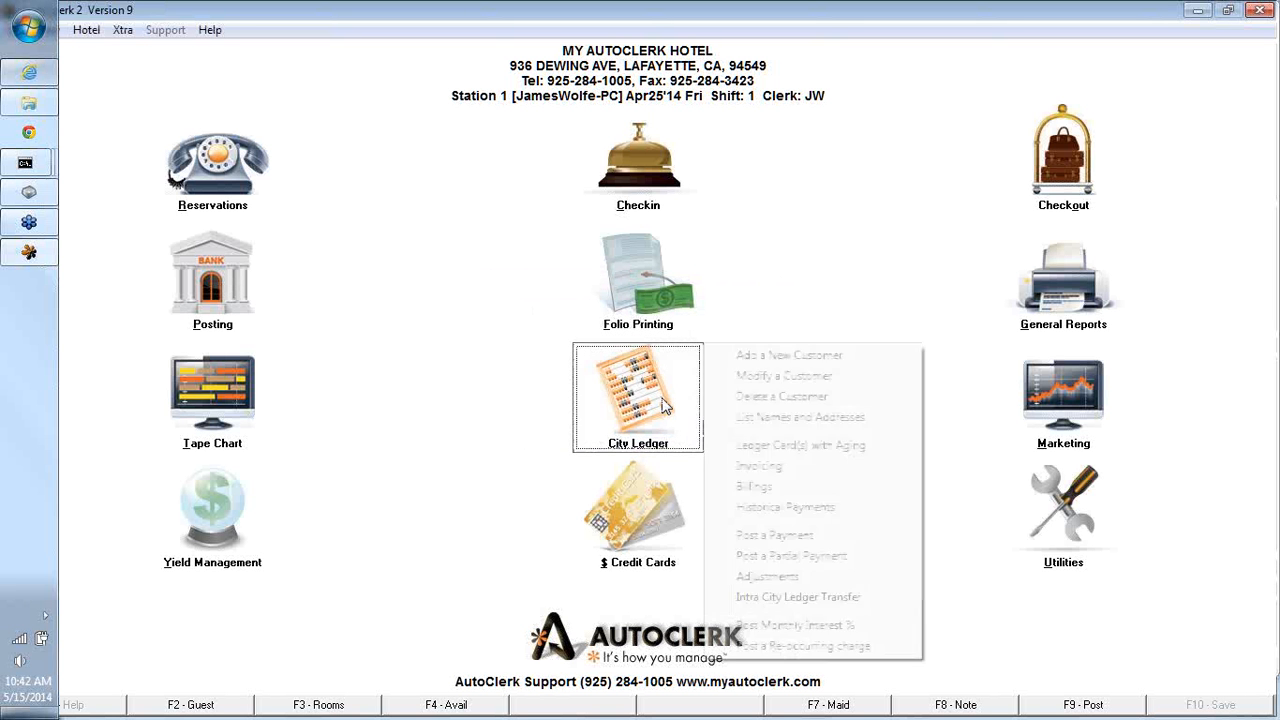
pyautogui.click(813, 453)
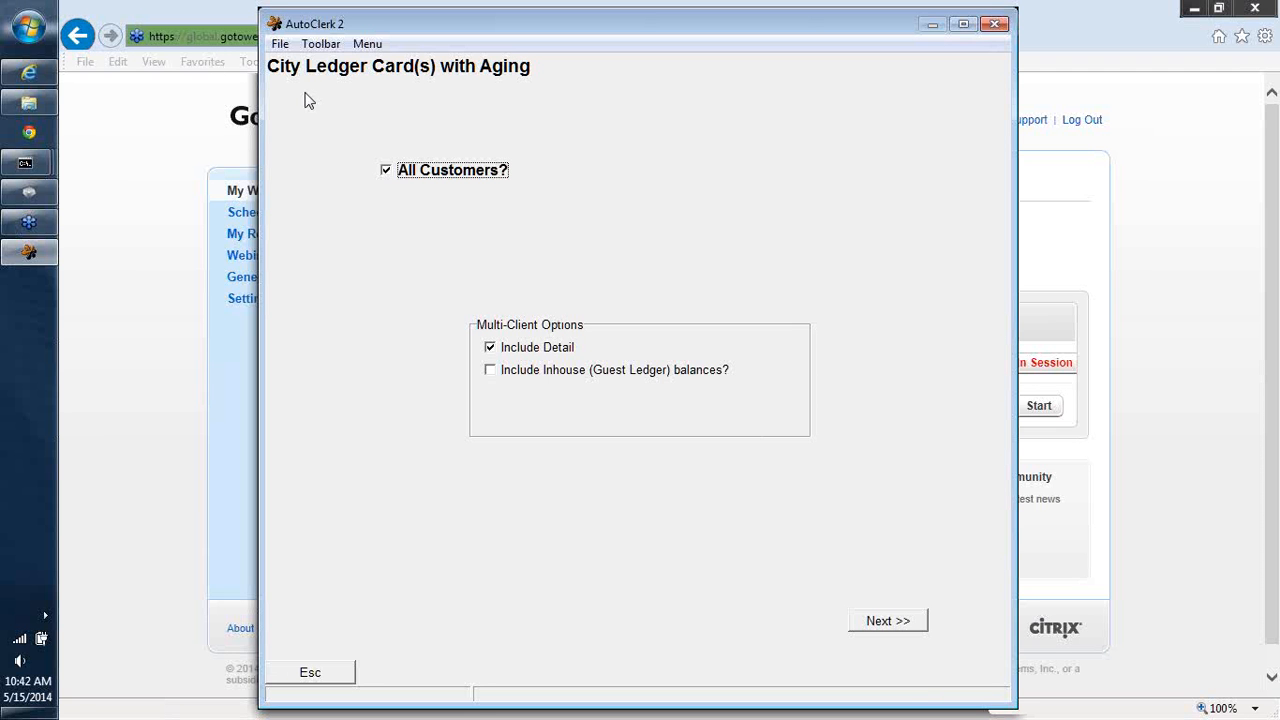
pyautogui.click(387, 171)
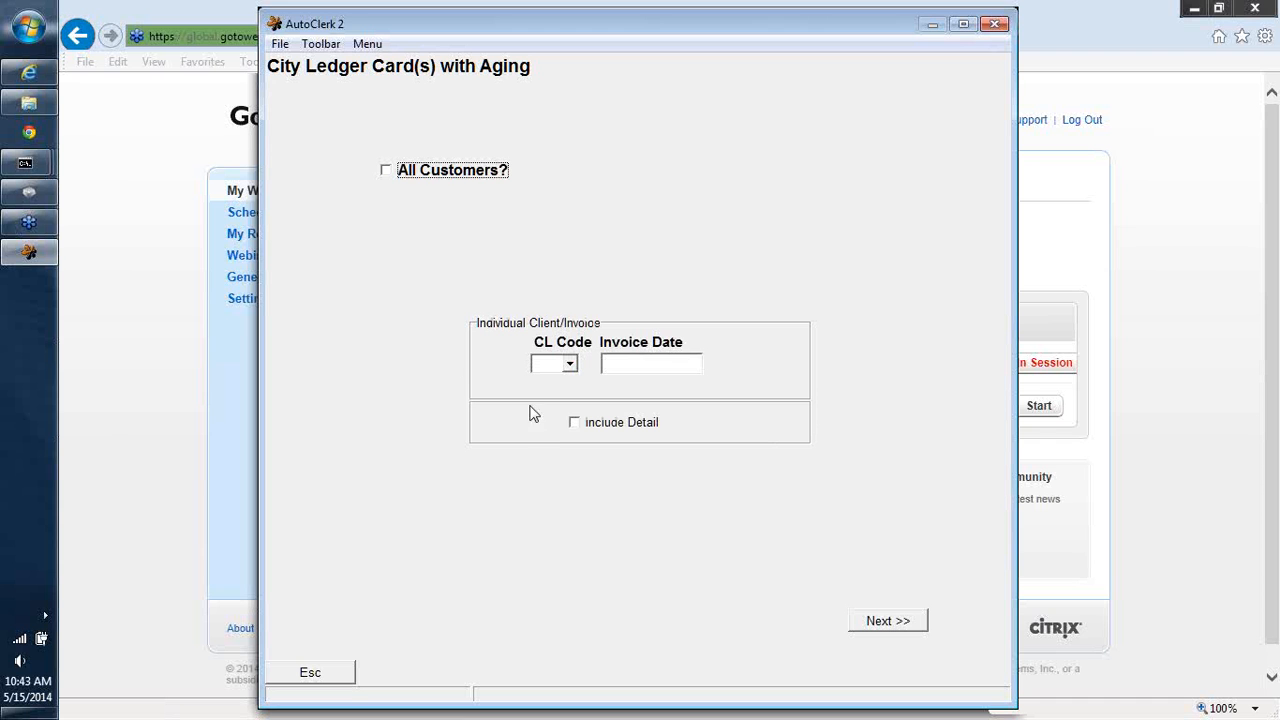
pyautogui.click(548, 371)
pyautogui.write('01')
pyautogui.press('Tab')
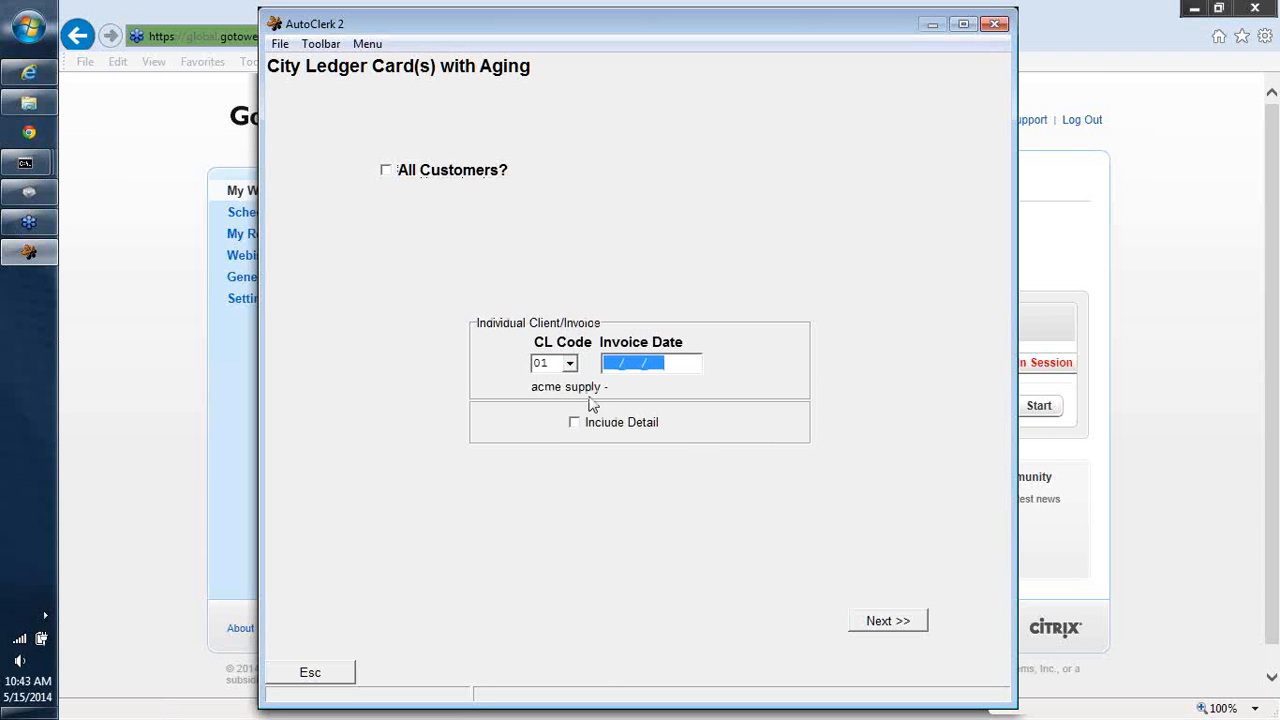
pyautogui.click(887, 622)
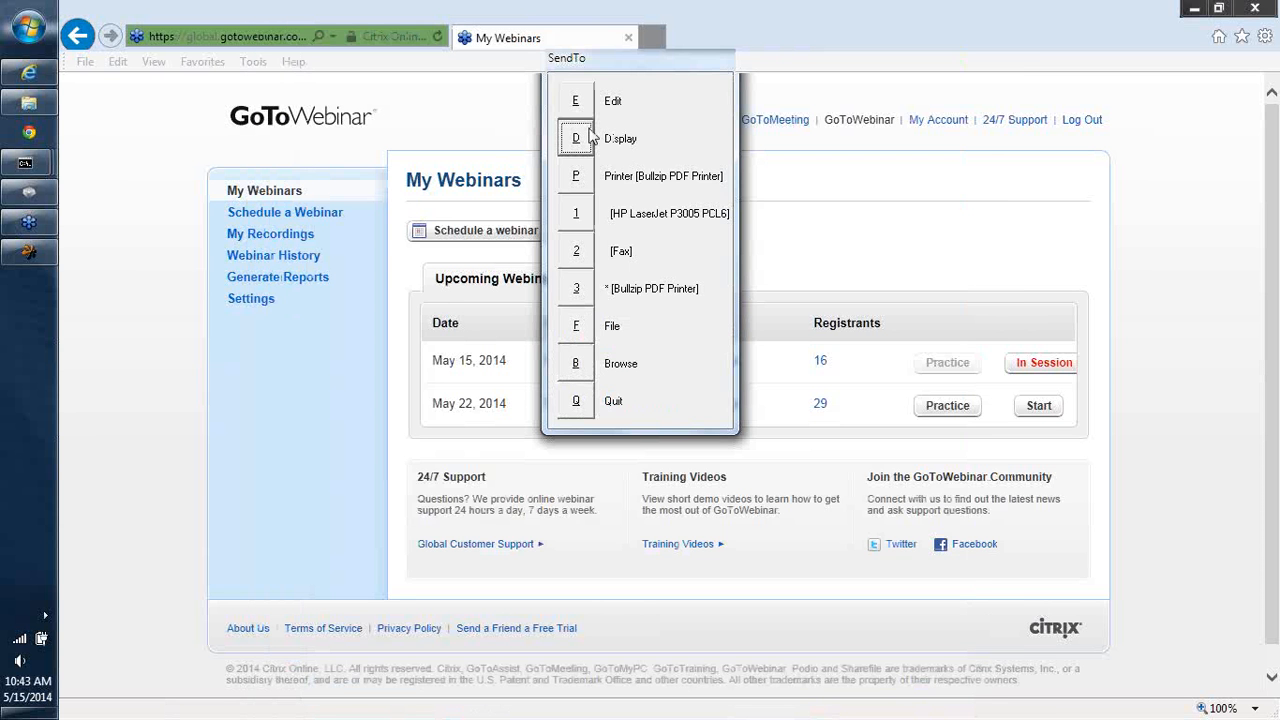
pyautogui.click(586, 138)
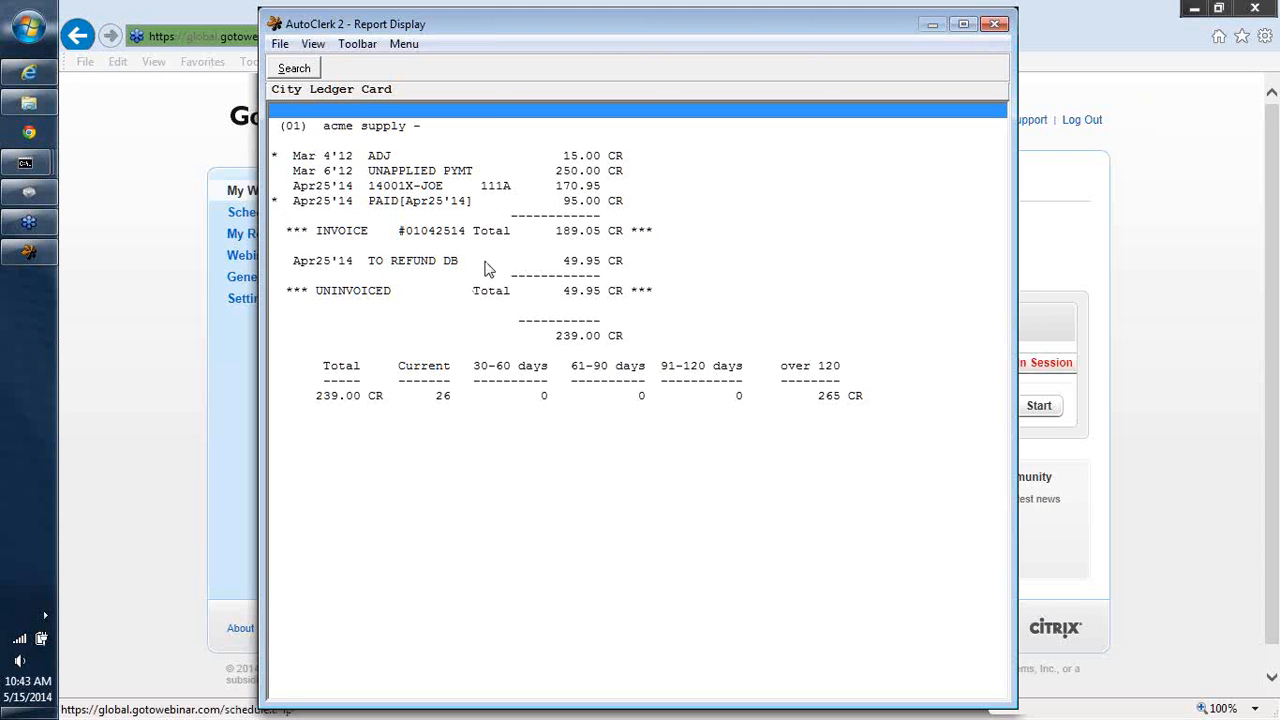
pyautogui.press('Escape')
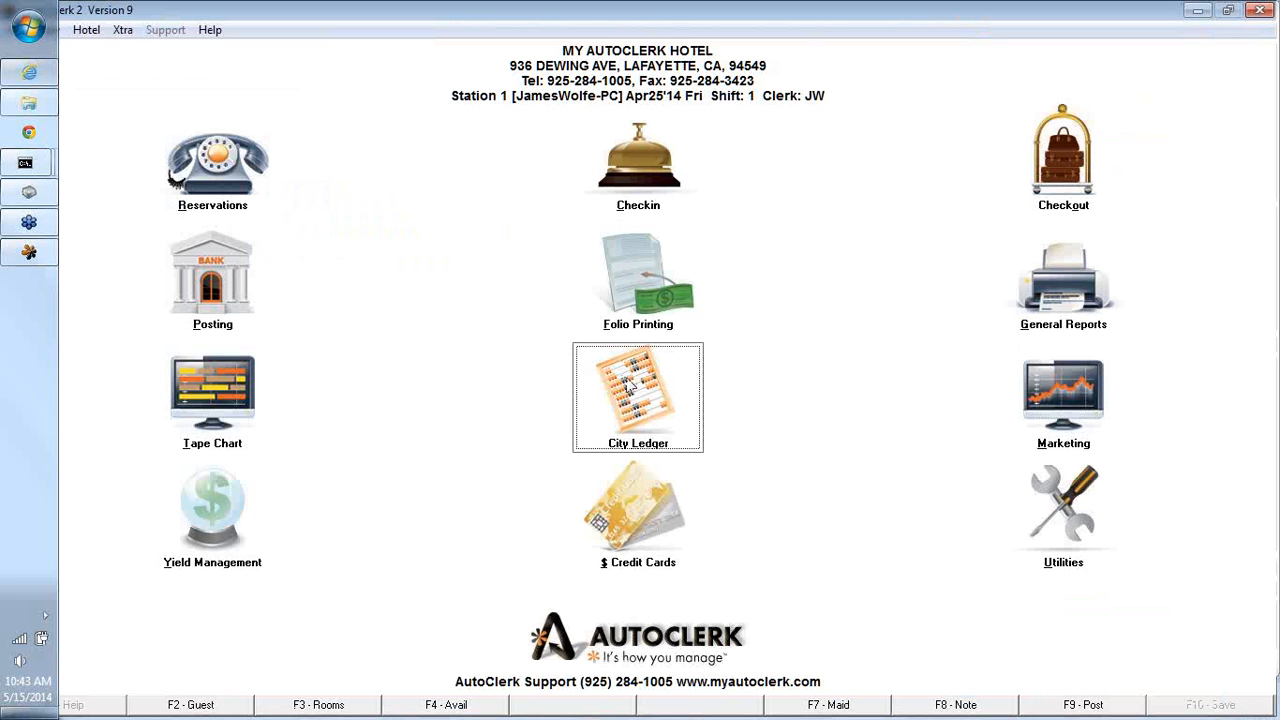
# - Start a city ledger payment for customer 01 with pay method CA and check number CLEAN UP DB
pyautogui.click(634, 386)
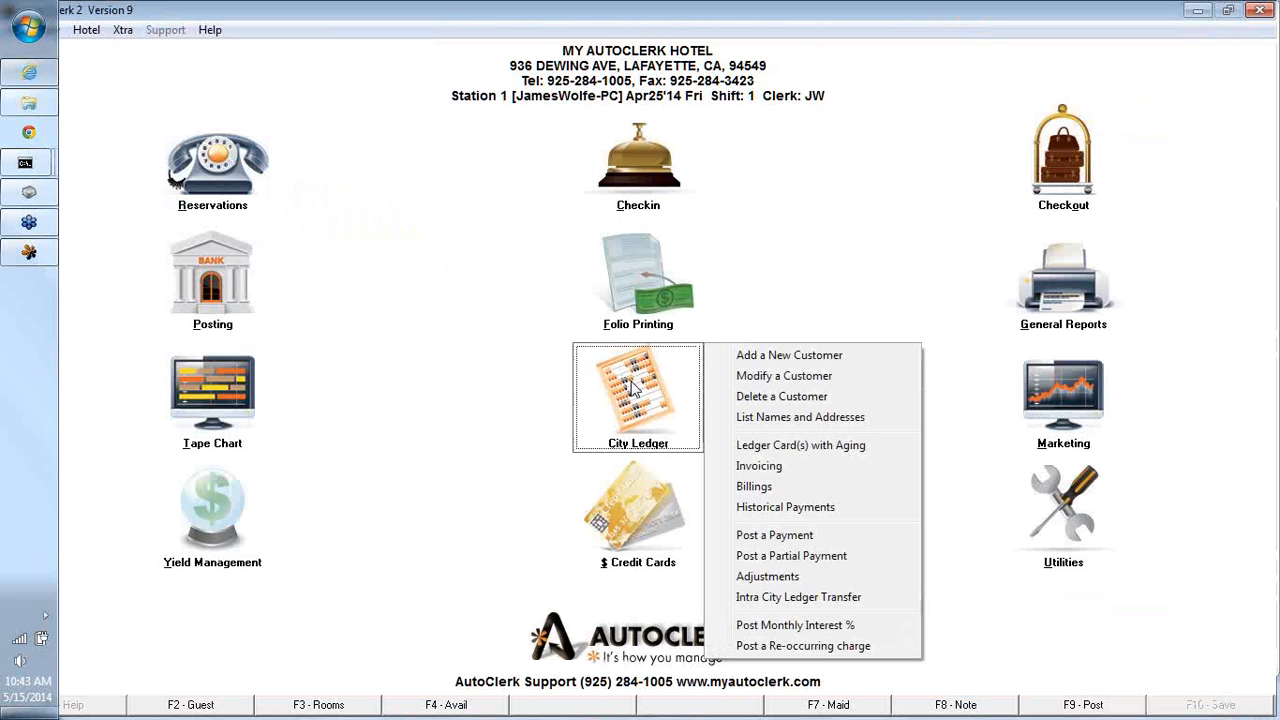
pyautogui.click(774, 535)
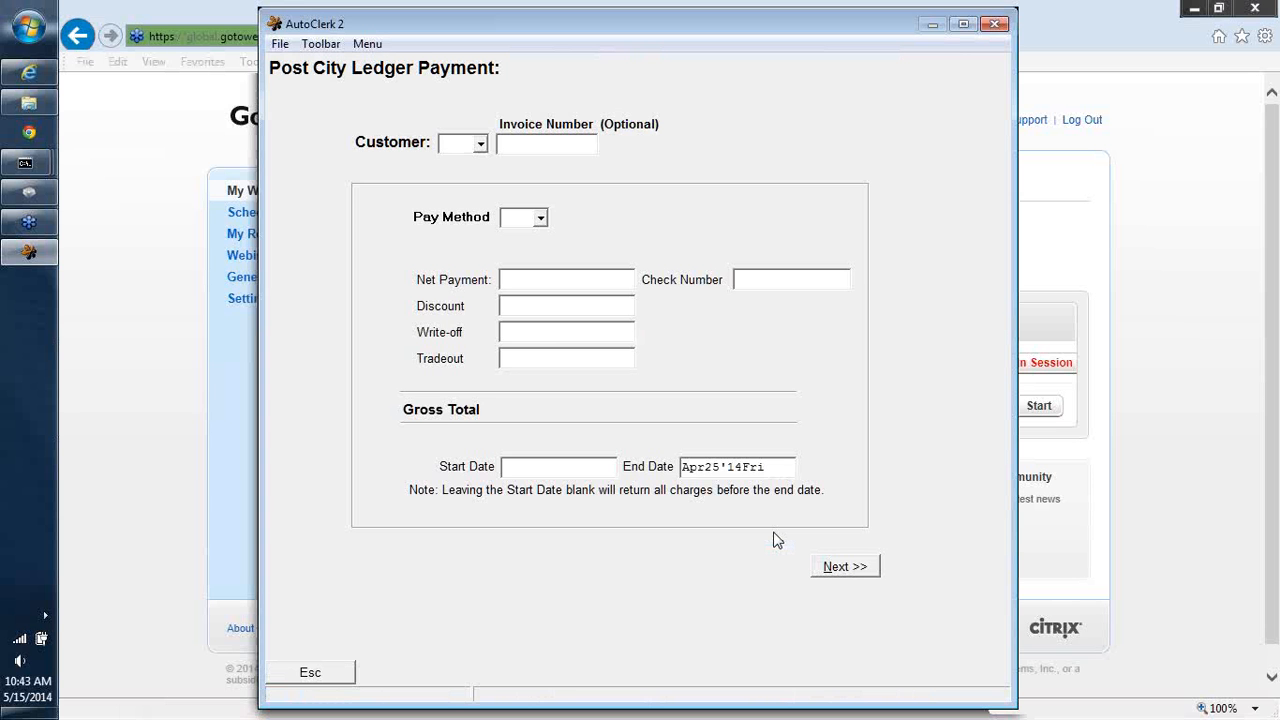
pyautogui.write('01')
pyautogui.press('Return')
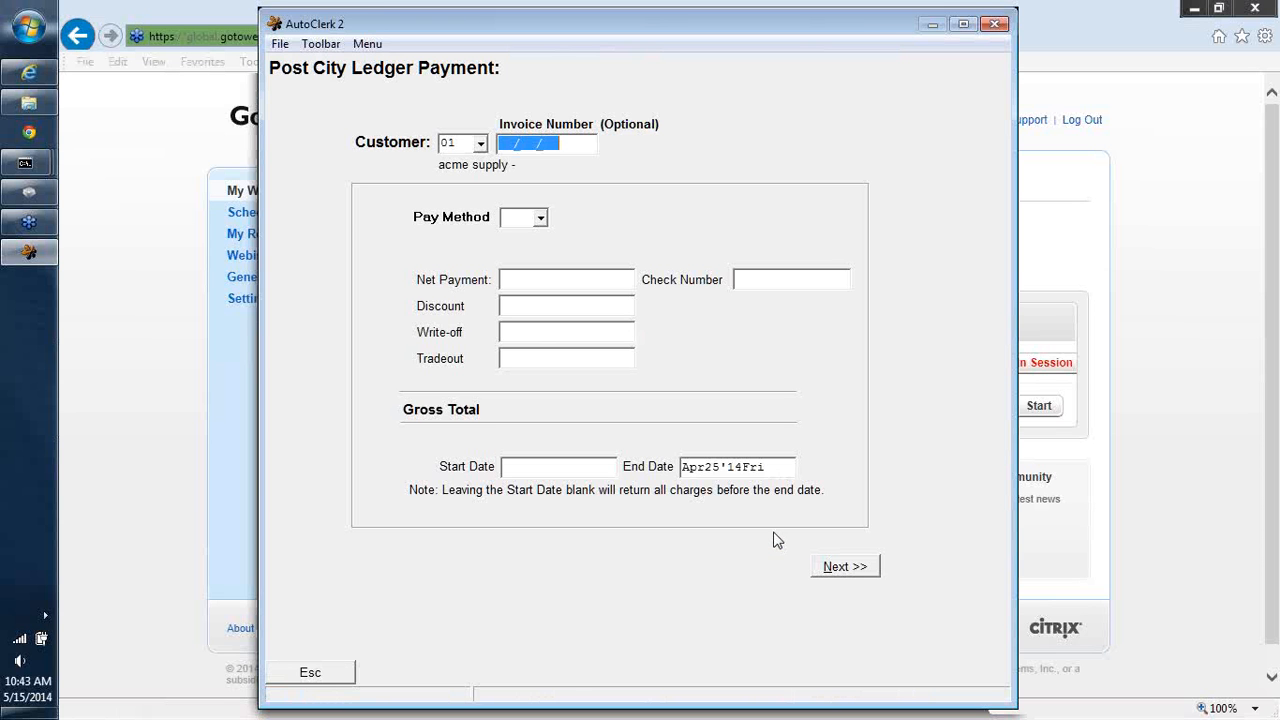
pyautogui.click(509, 217)
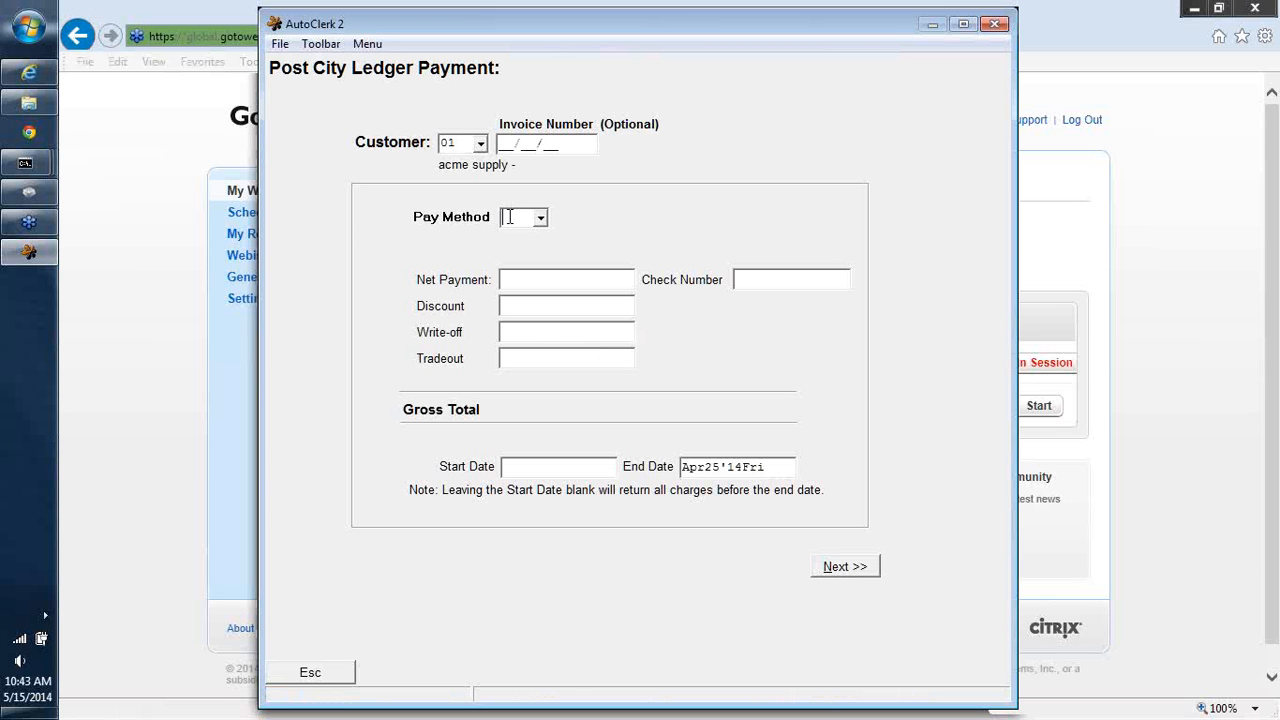
pyautogui.write('CA')
pyautogui.press('Return')
pyautogui.press('Return')
pyautogui.write('CLEAN UP')
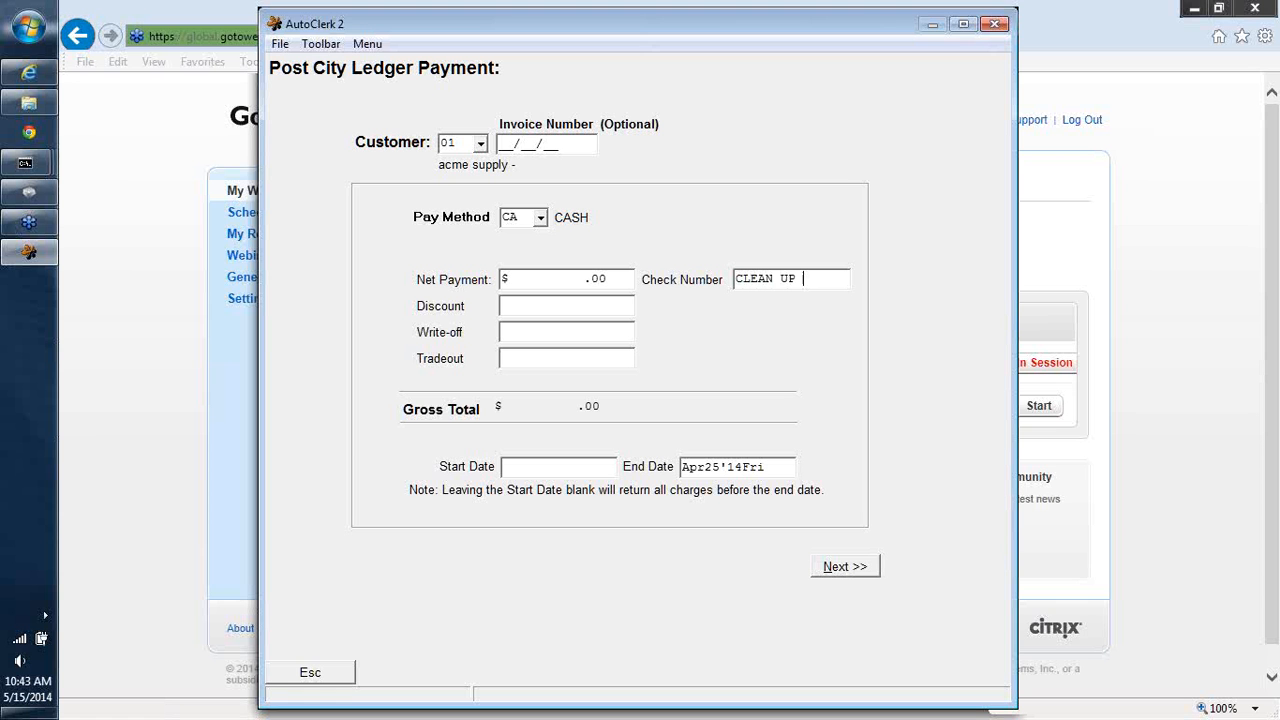
pyautogui.write(' DB')
pyautogui.click(840, 566)
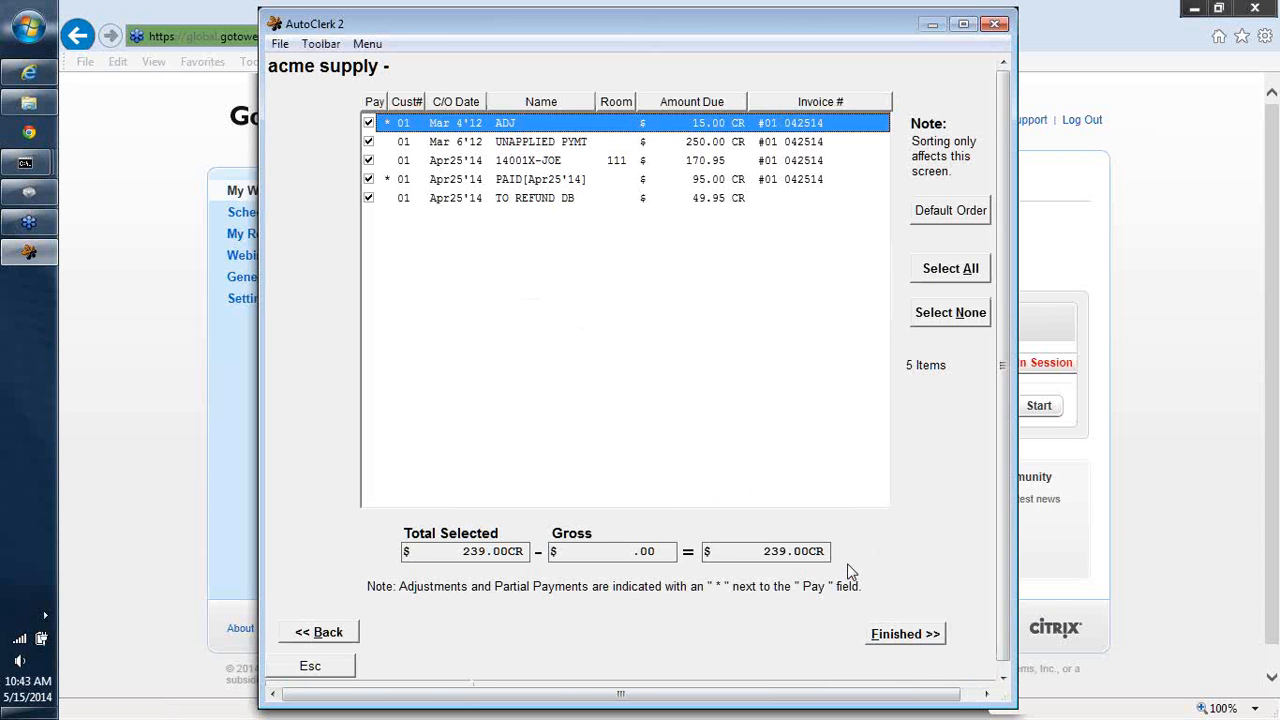
# - Try to finish the payment with the ADJ, 14001X-JOE, PAID and TO REFUND DB items selected
pyautogui.click(940, 320)
pyautogui.click(368, 161)
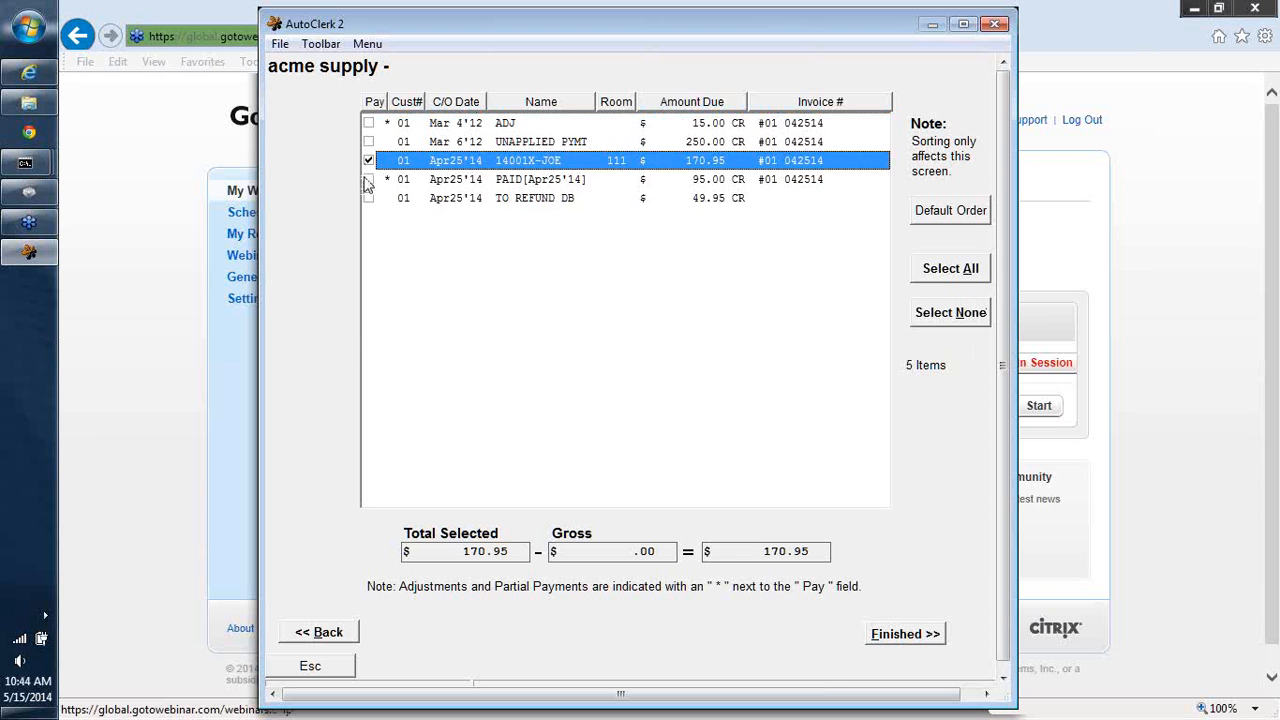
pyautogui.click(368, 179)
pyautogui.click(368, 198)
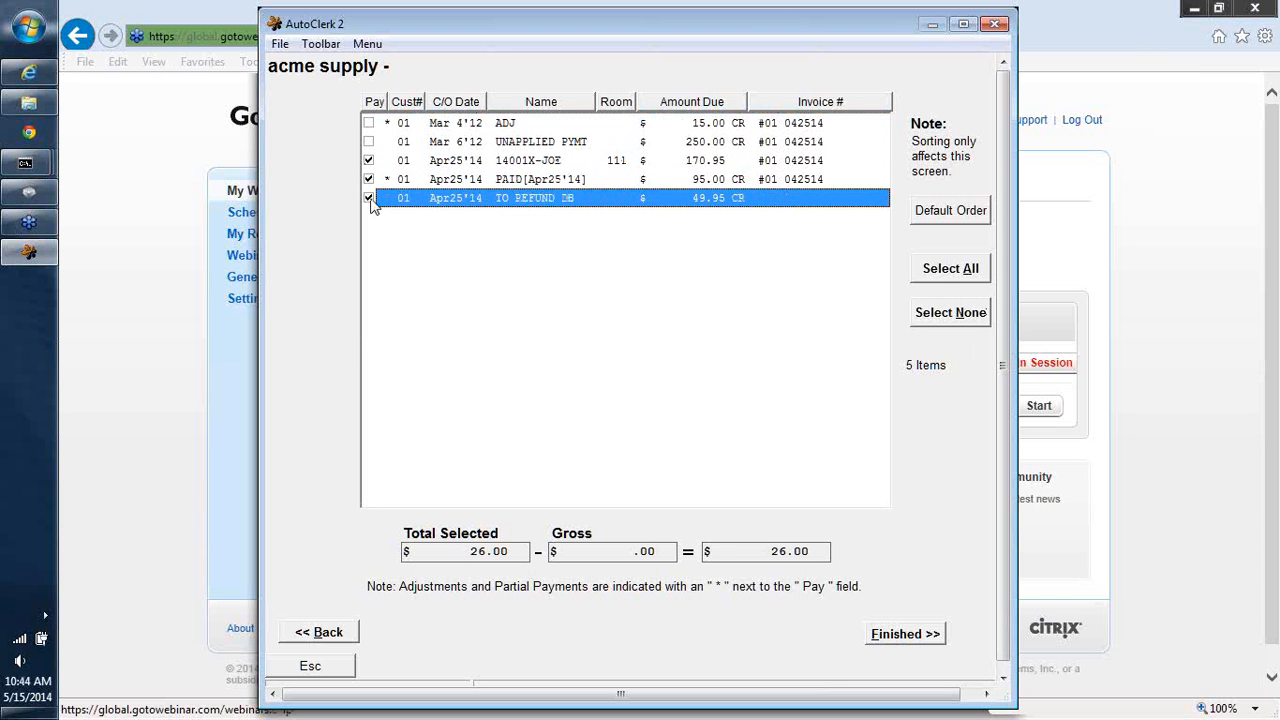
pyautogui.click(368, 123)
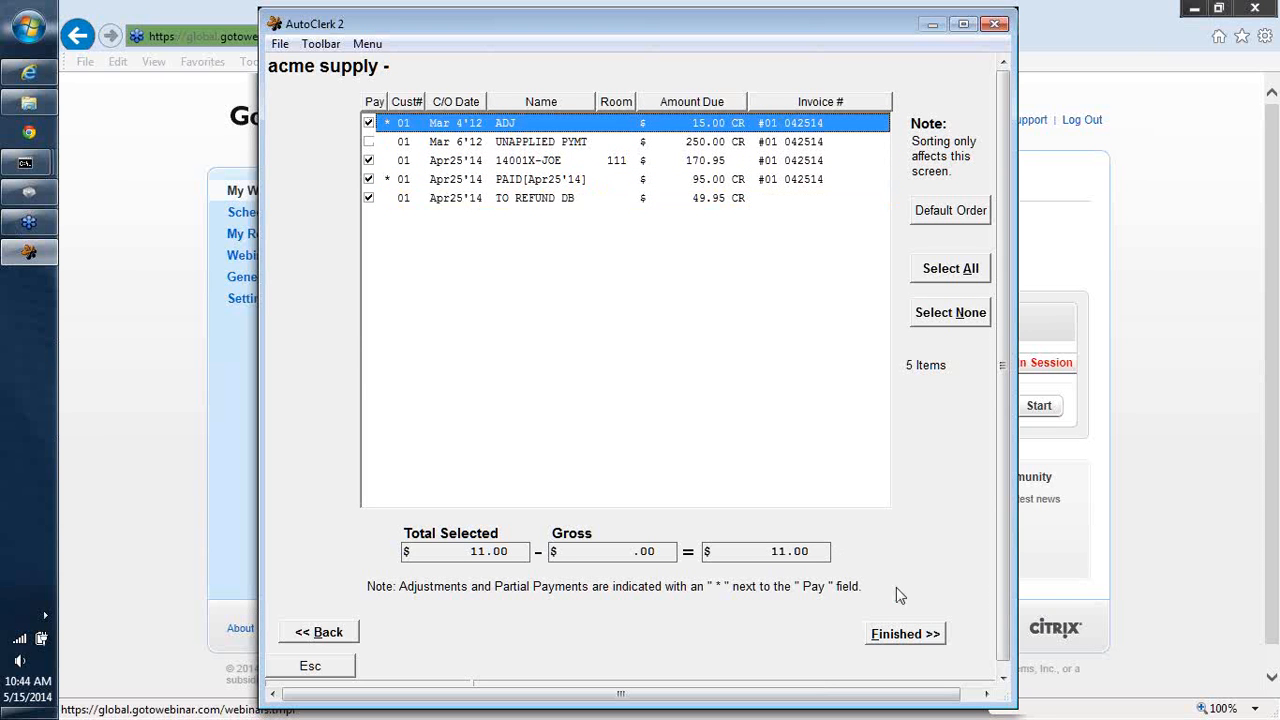
pyautogui.click(926, 636)
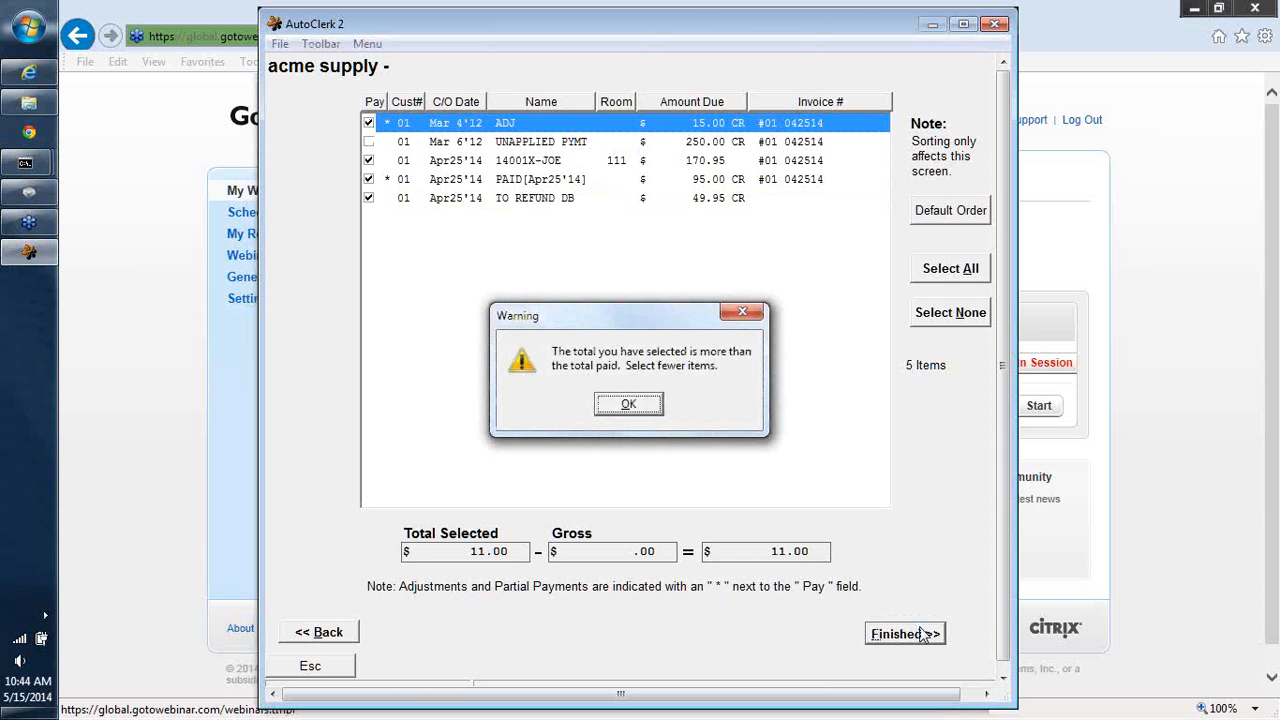
pyautogui.click(630, 405)
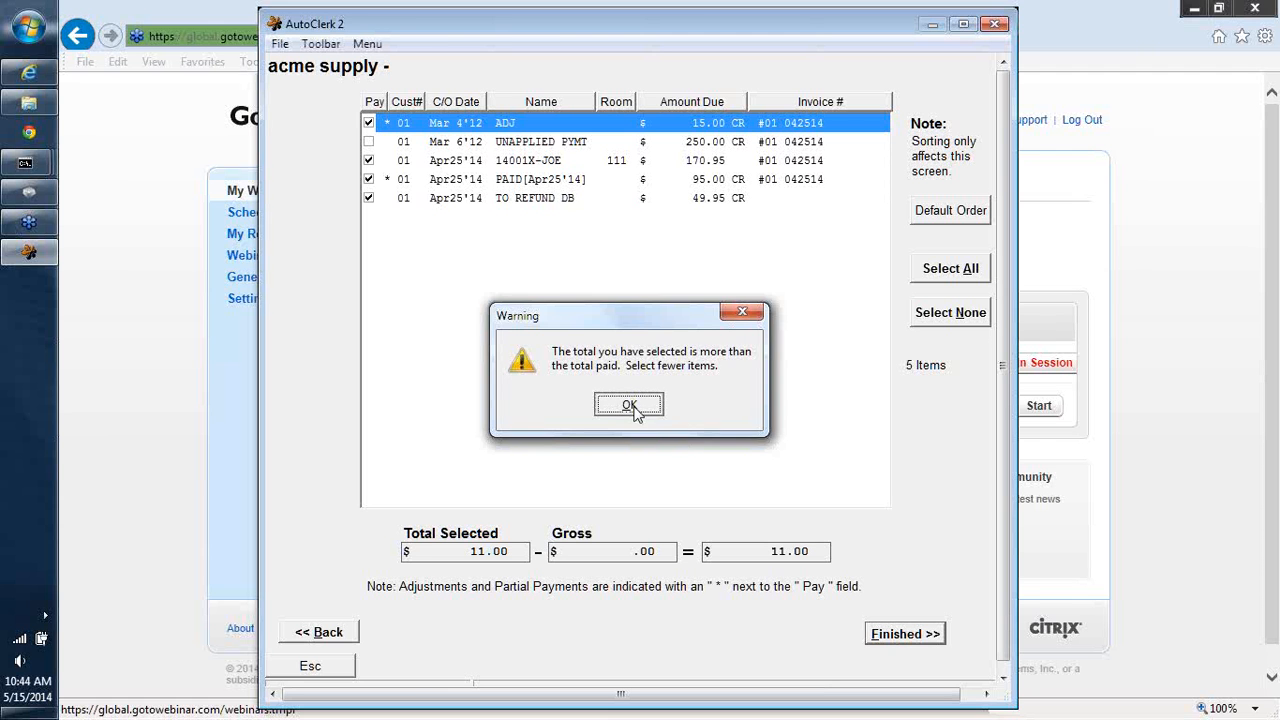
# - Finish the payment with only the UNAPPLIED PYMT and 14001X-JOE items selected, posting the total as an unapplied payment
pyautogui.click(950, 314)
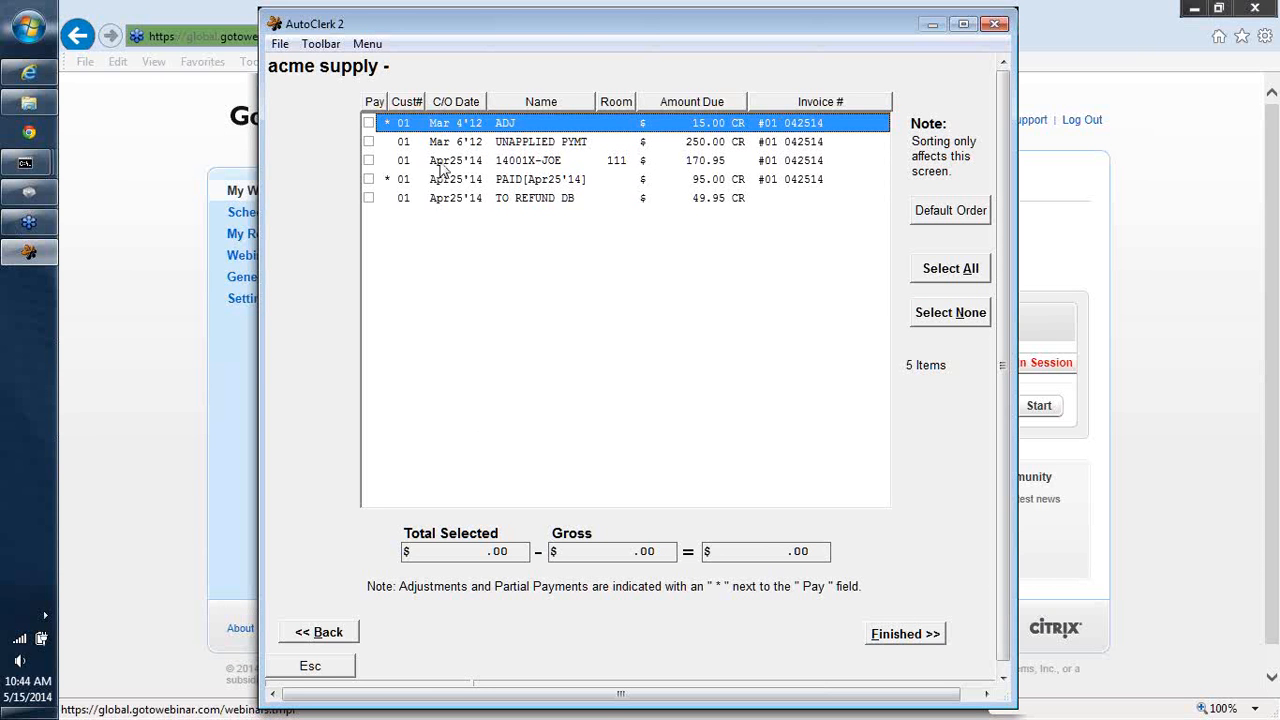
pyautogui.click(368, 142)
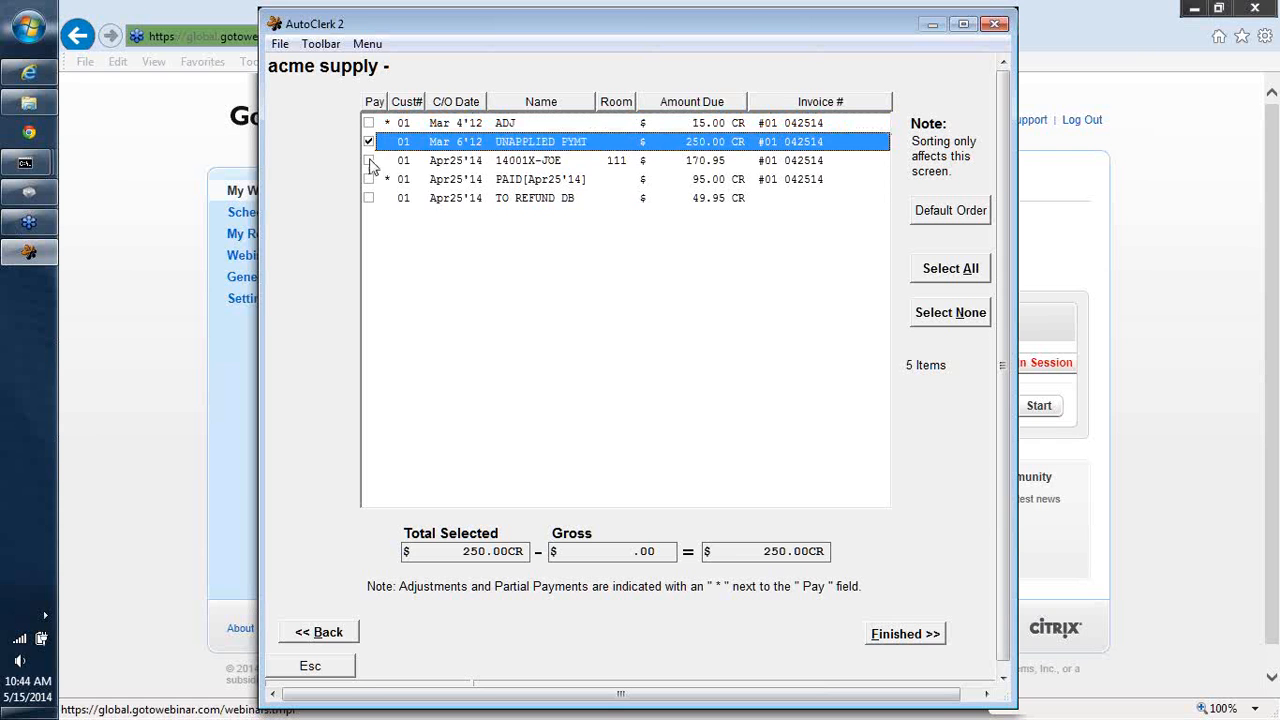
pyautogui.click(368, 161)
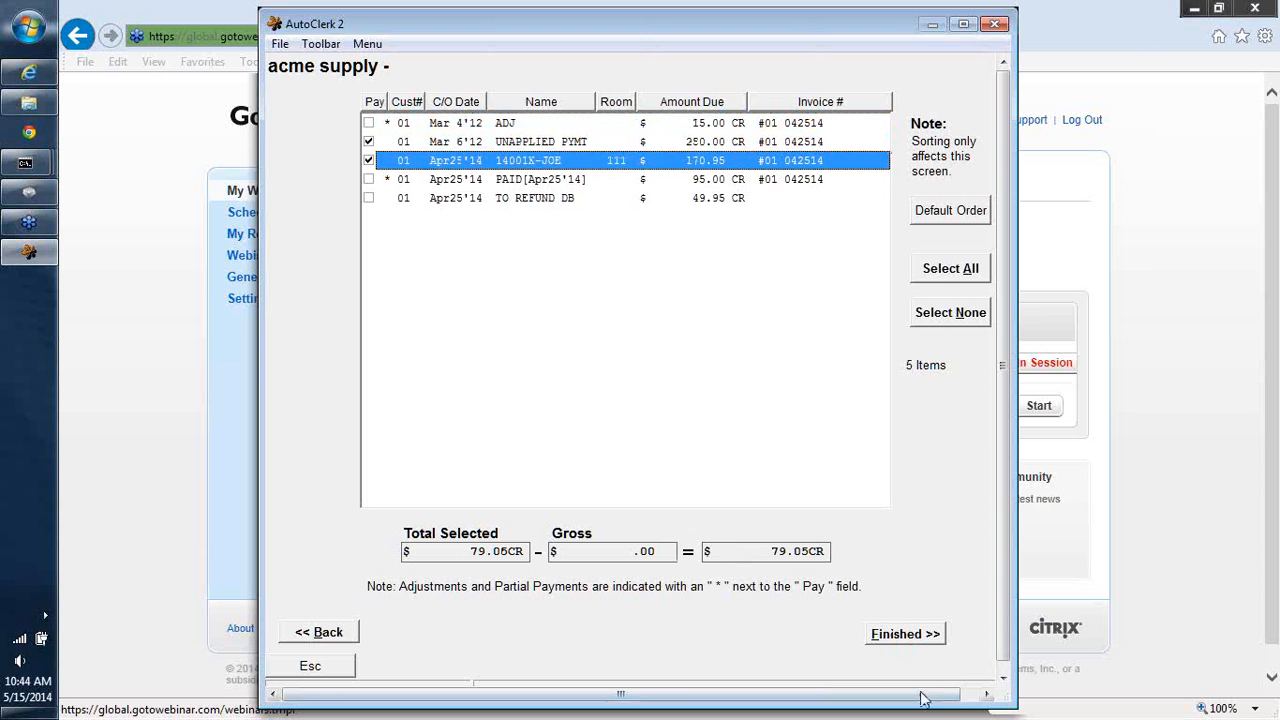
pyautogui.click(906, 636)
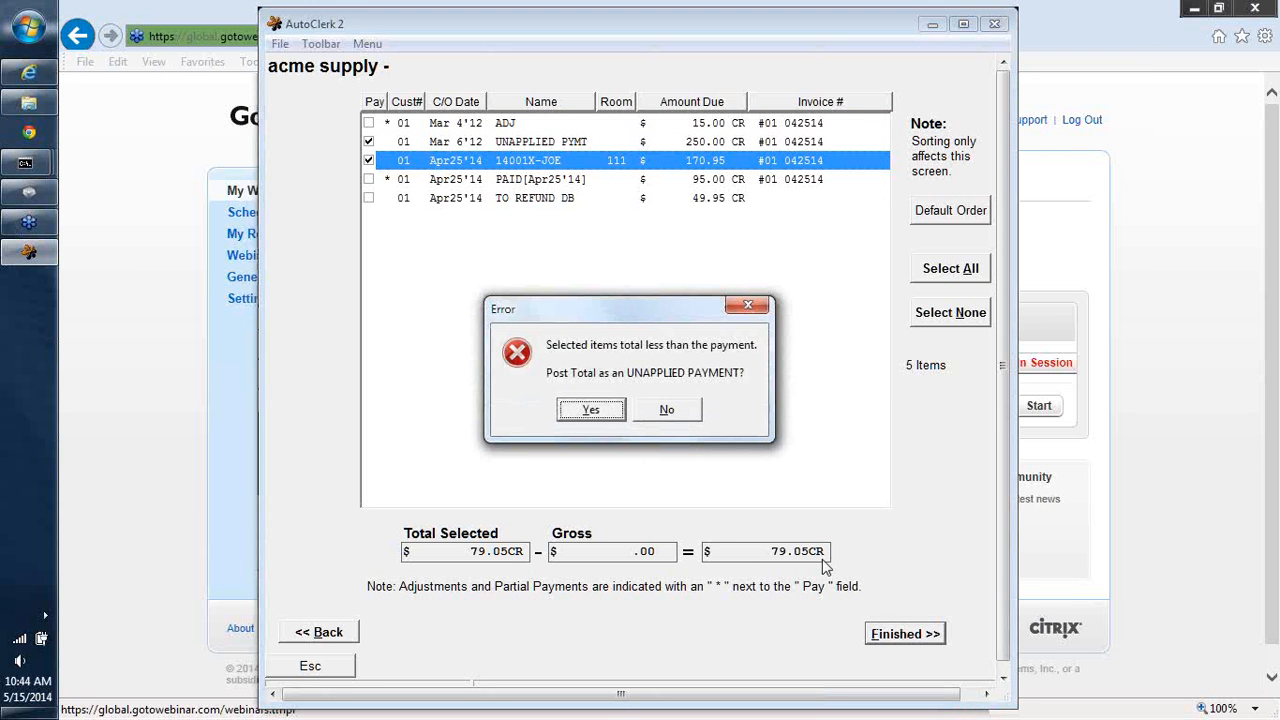
pyautogui.click(591, 412)
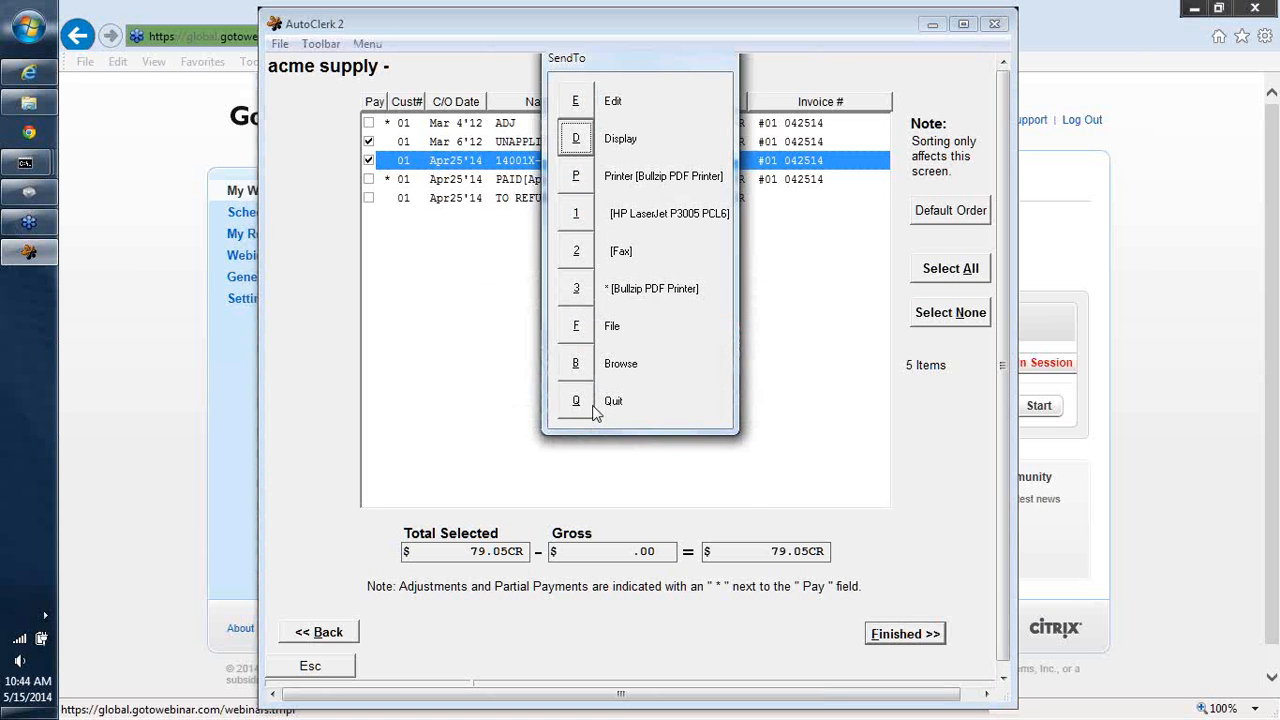
# - Display the posted payment report, close it, and decline posting another payment
pyautogui.click(569, 134)
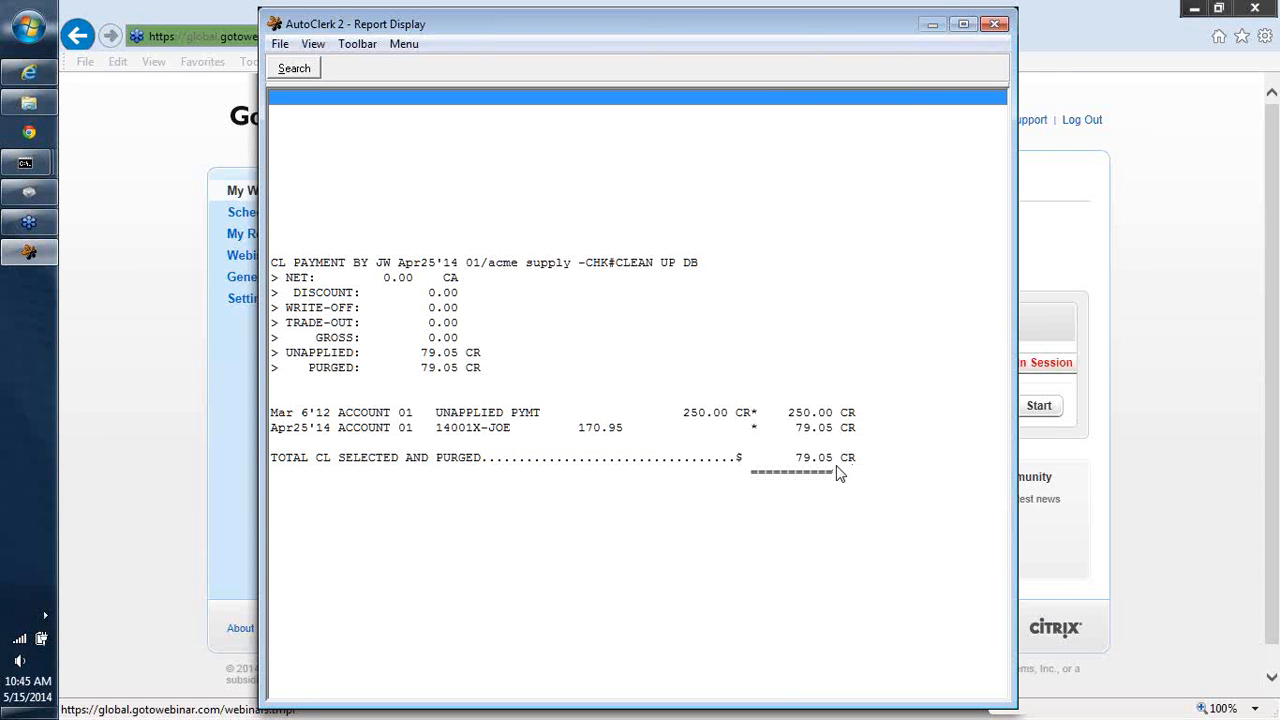
pyautogui.click(975, 24)
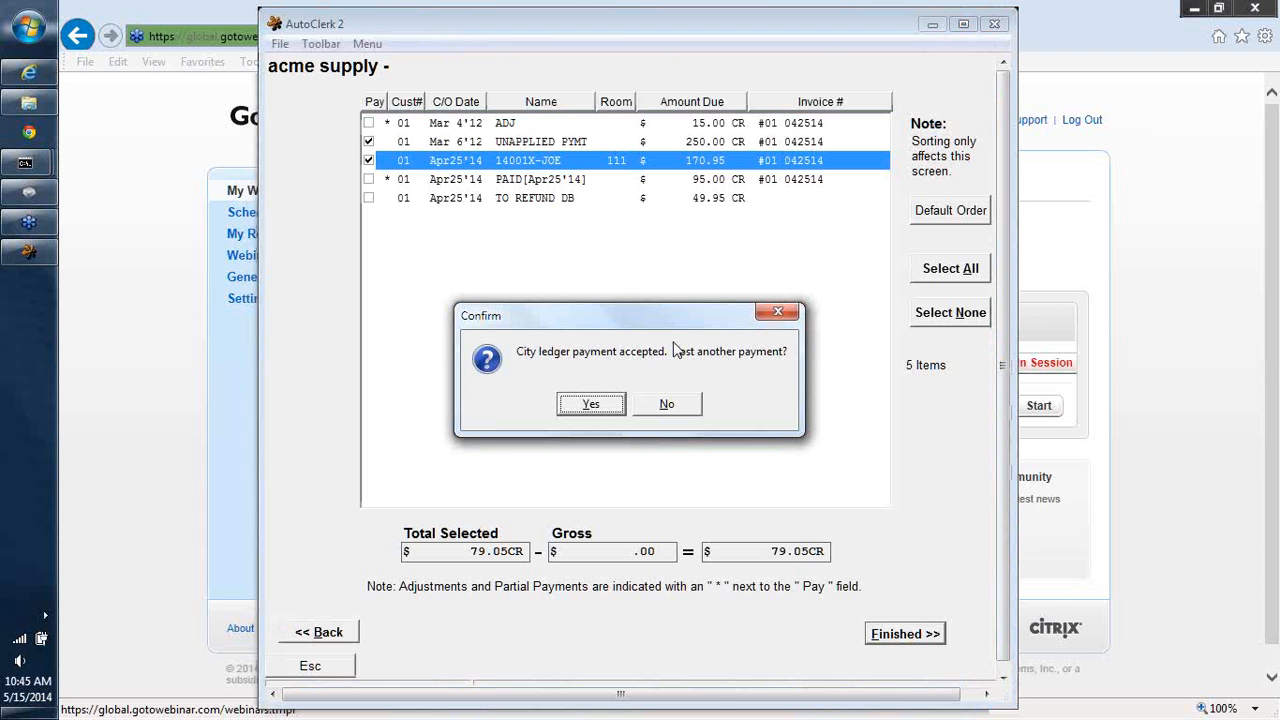
pyautogui.click(666, 406)
pyautogui.click(666, 413)
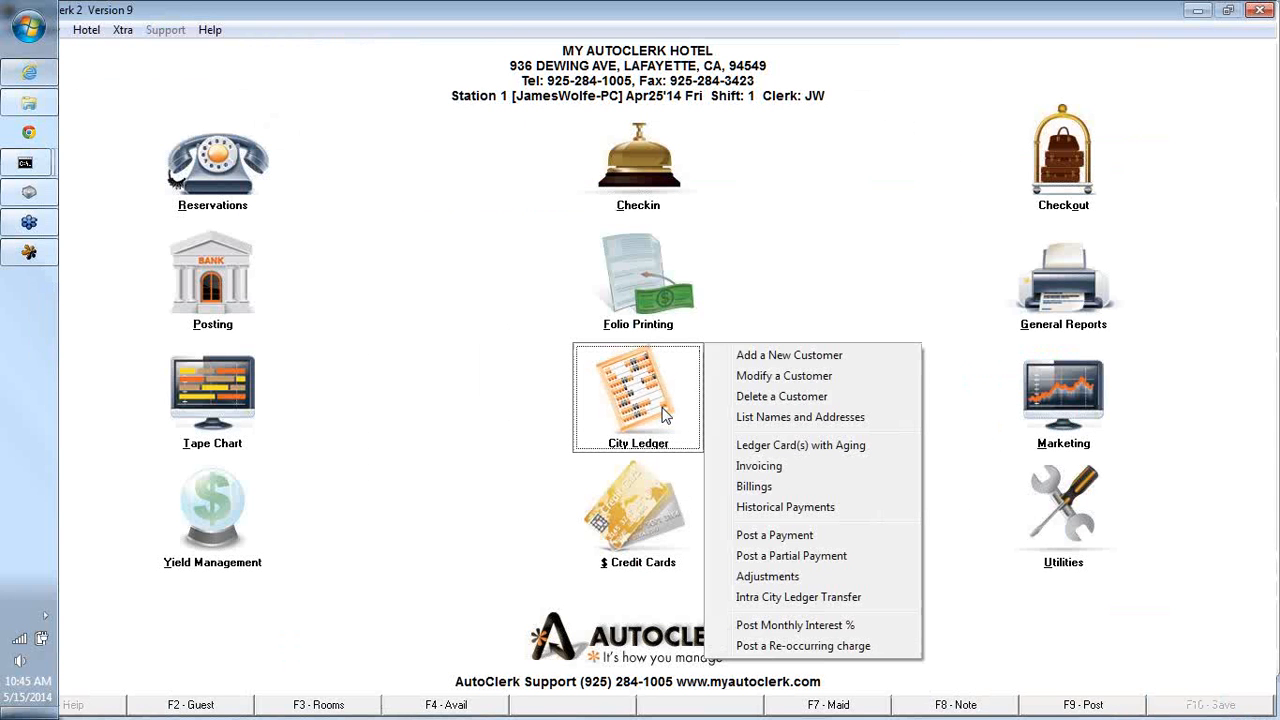
# - View the city ledger card with aging for customer 01 only, then close the report
pyautogui.click(755, 455)
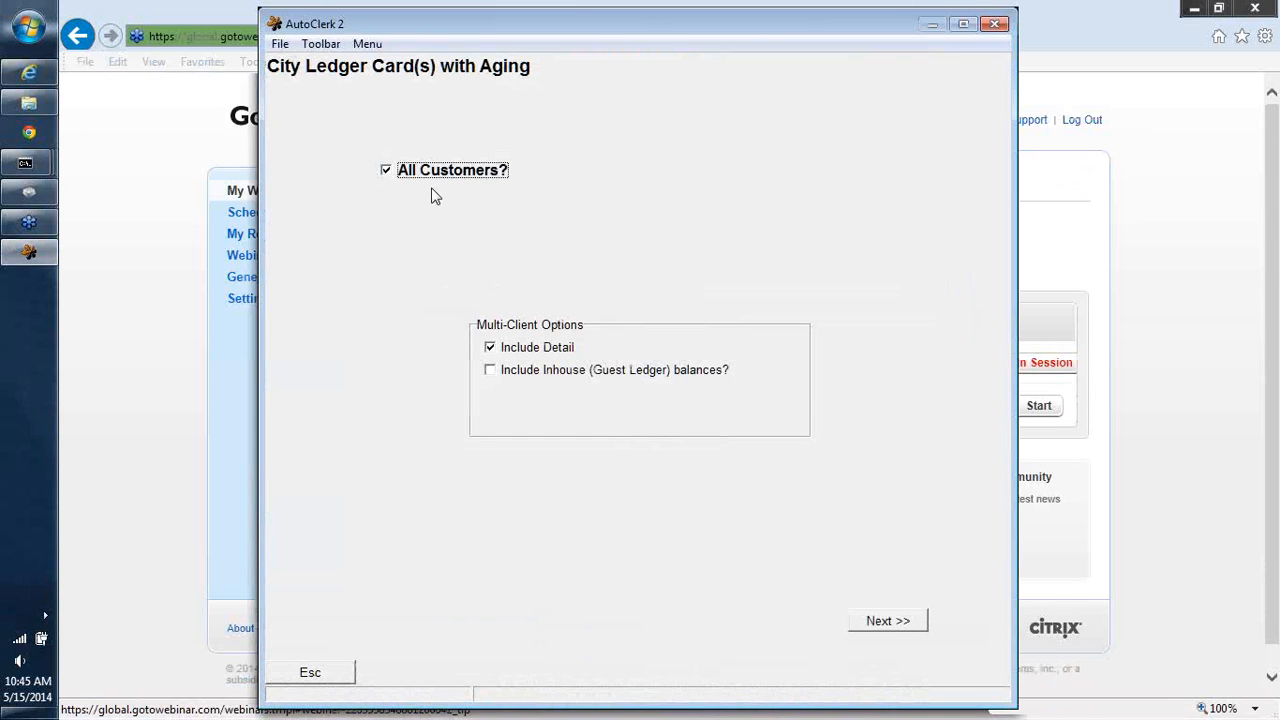
pyautogui.click(386, 170)
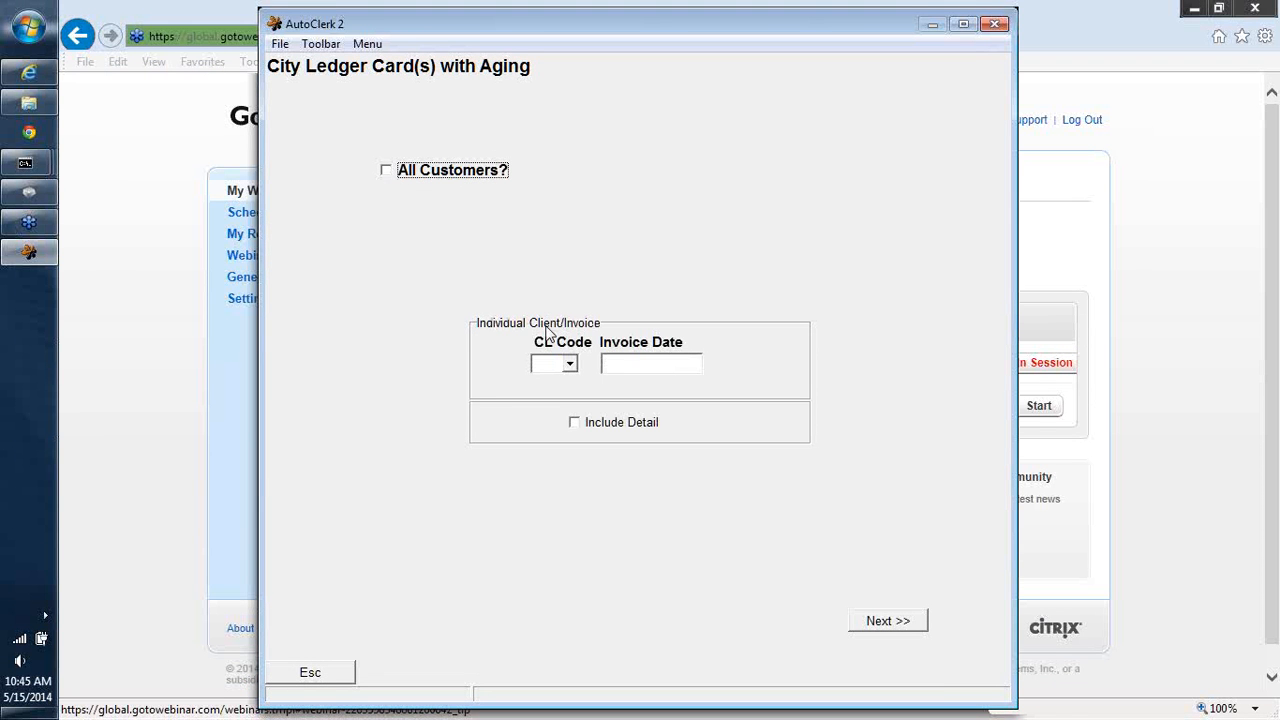
pyautogui.click(541, 363)
pyautogui.write('01')
pyautogui.press('Tab')
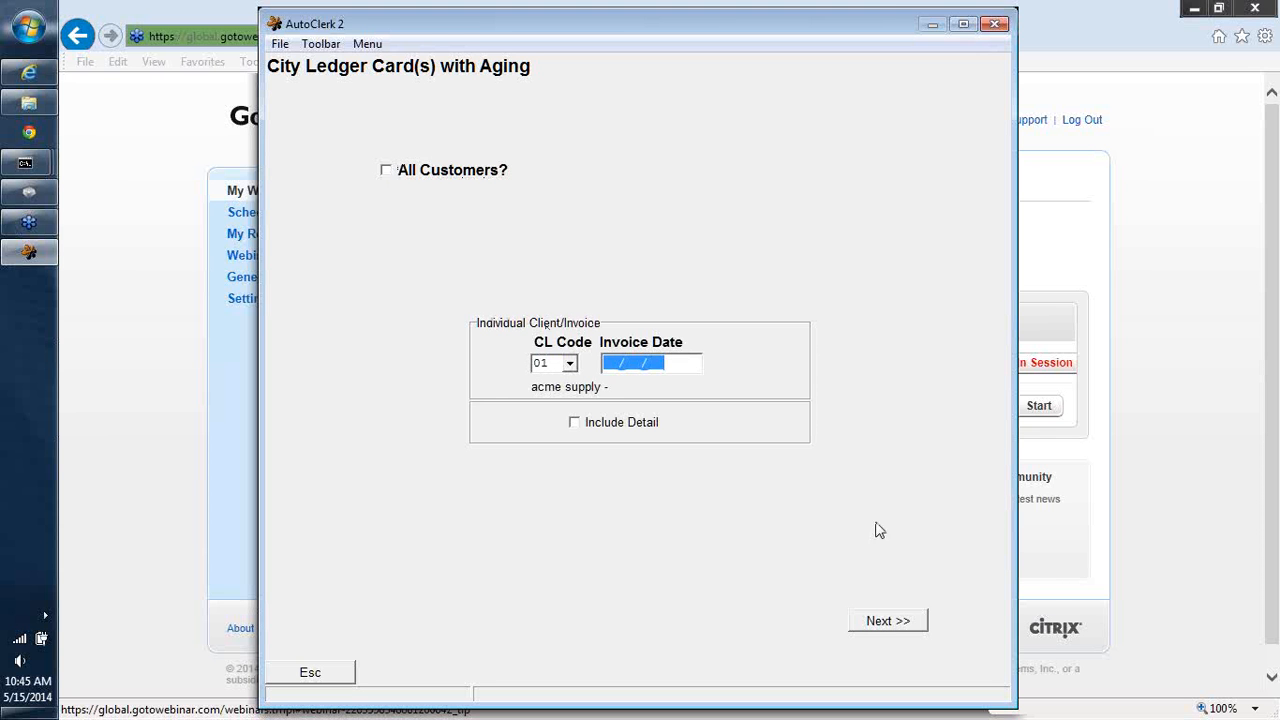
pyautogui.click(885, 624)
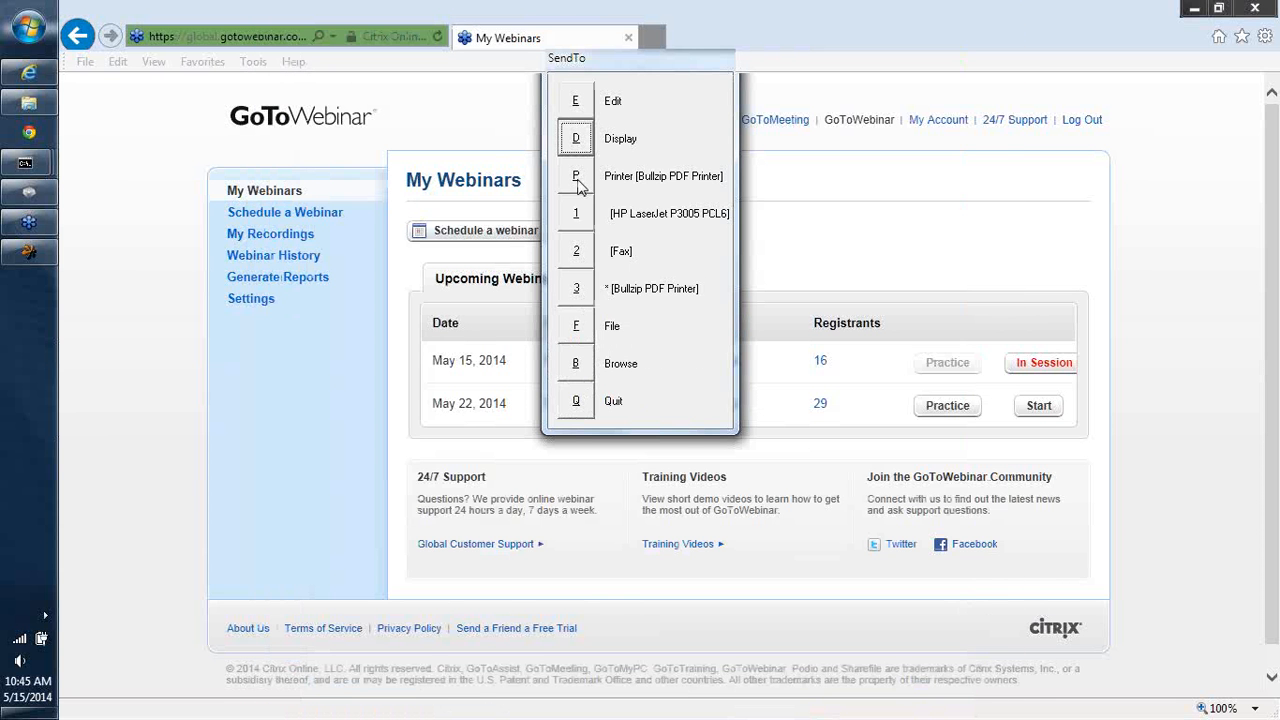
pyautogui.click(568, 136)
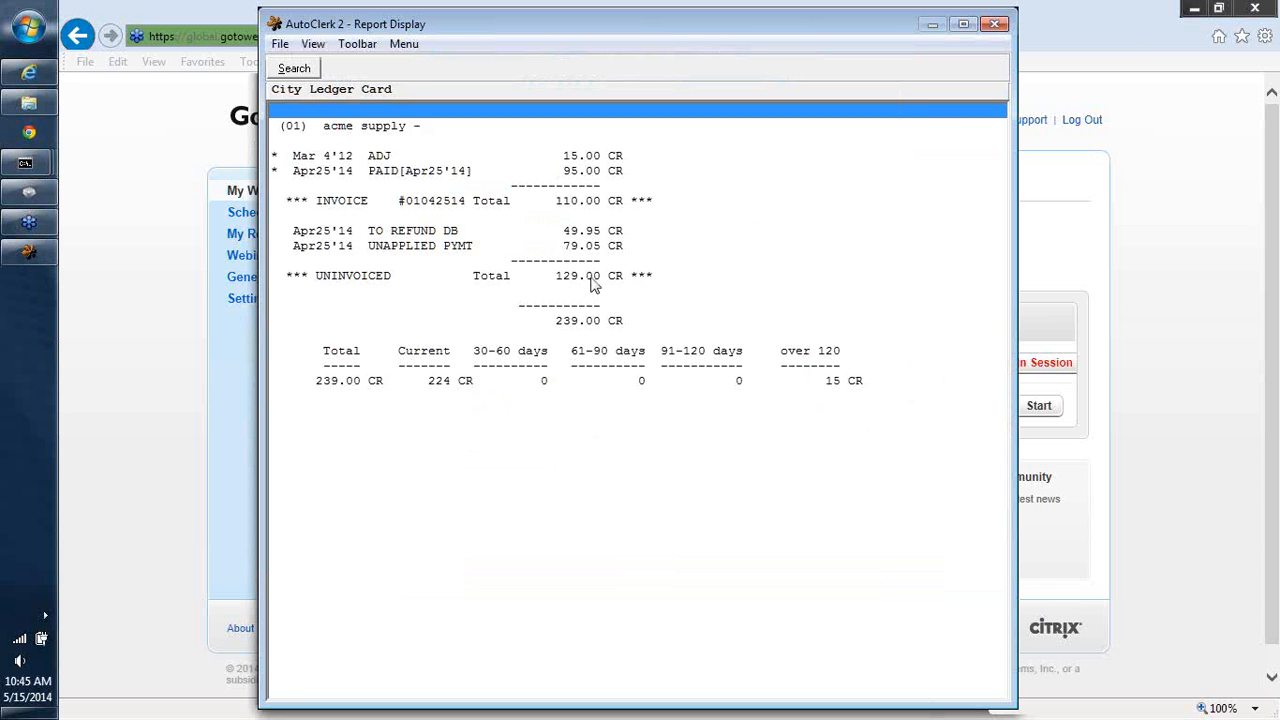
pyautogui.click(993, 20)
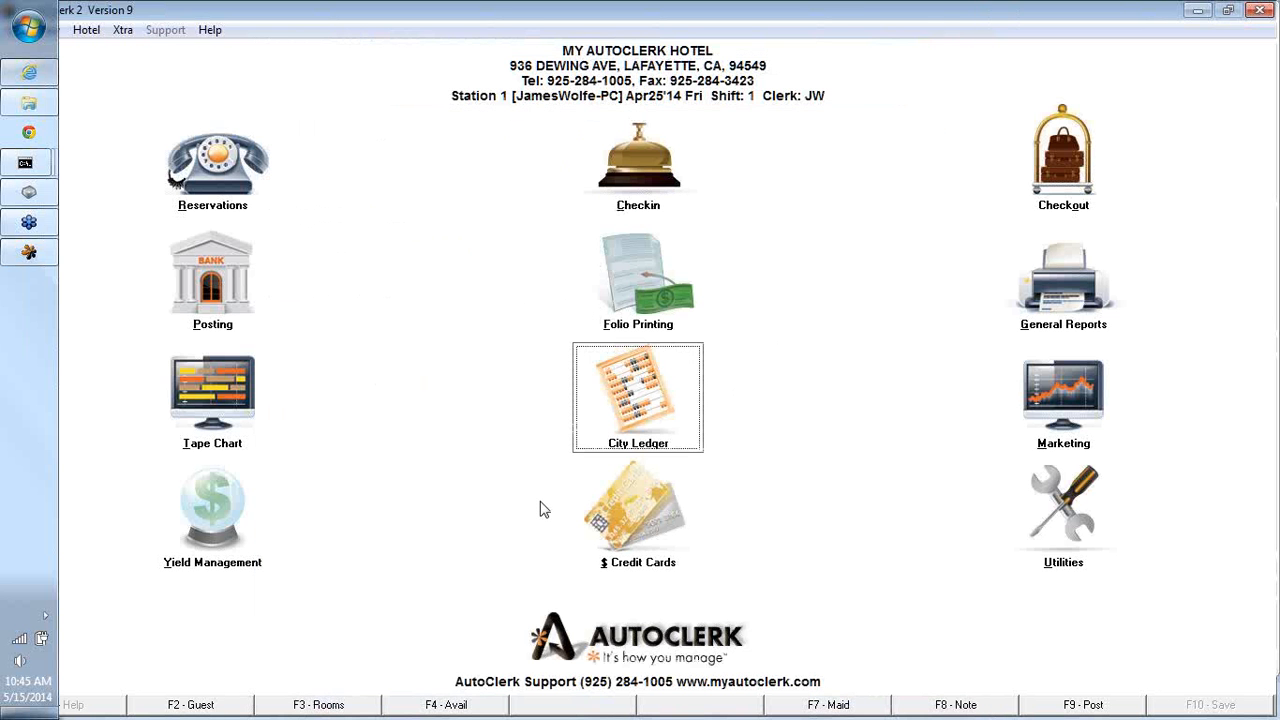
# - Open monthly interest posting, accept the warning, and try BD as the interest charge type
pyautogui.click(653, 410)
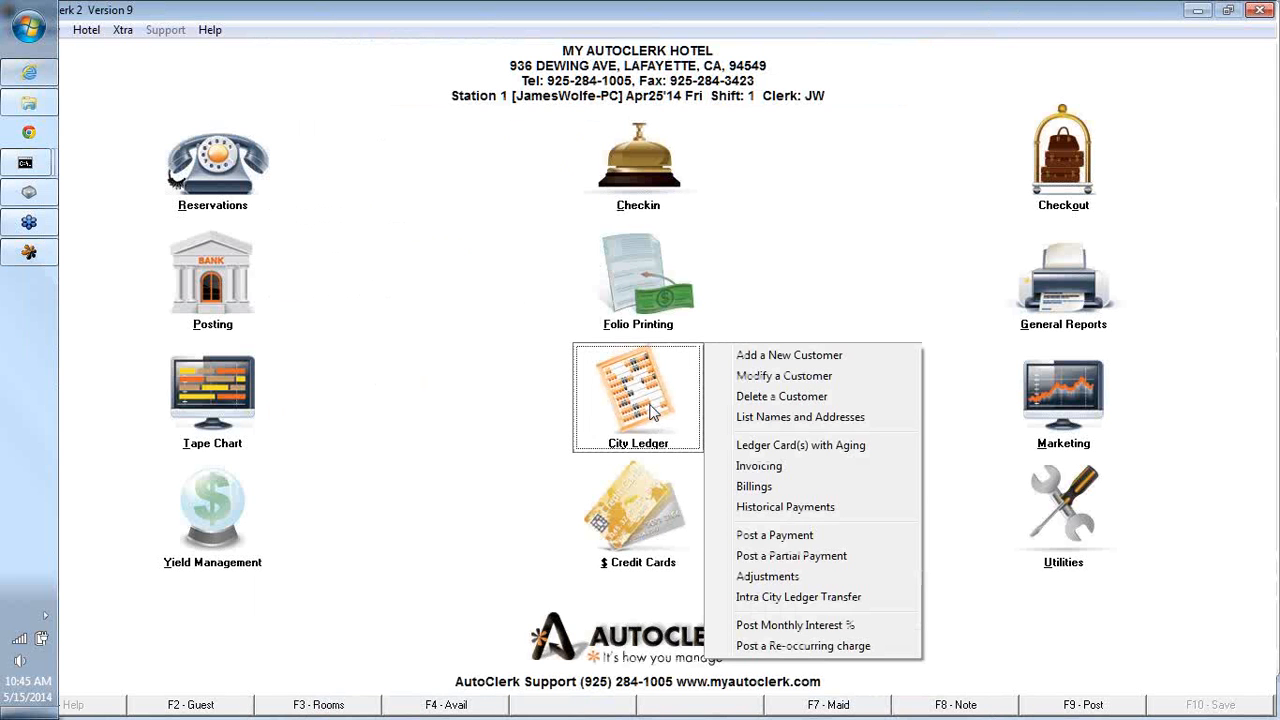
pyautogui.click(803, 627)
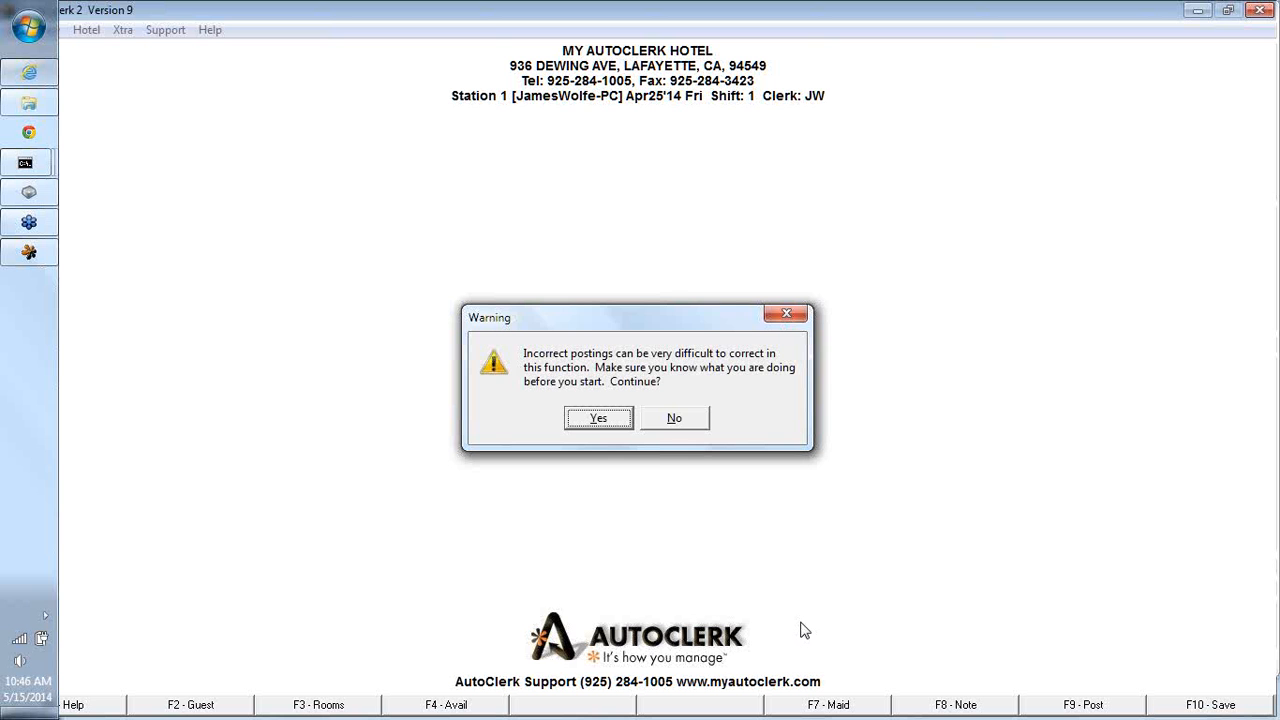
pyautogui.click(582, 423)
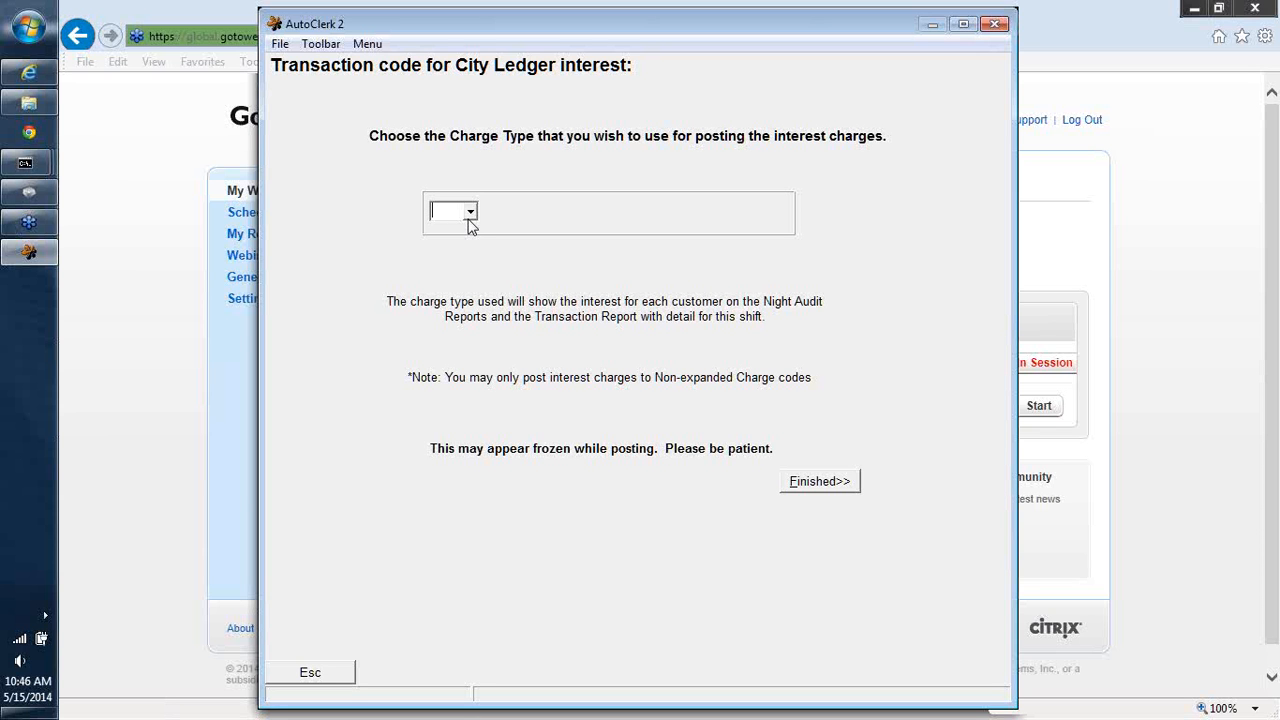
pyautogui.write('BD')
pyautogui.click(828, 487)
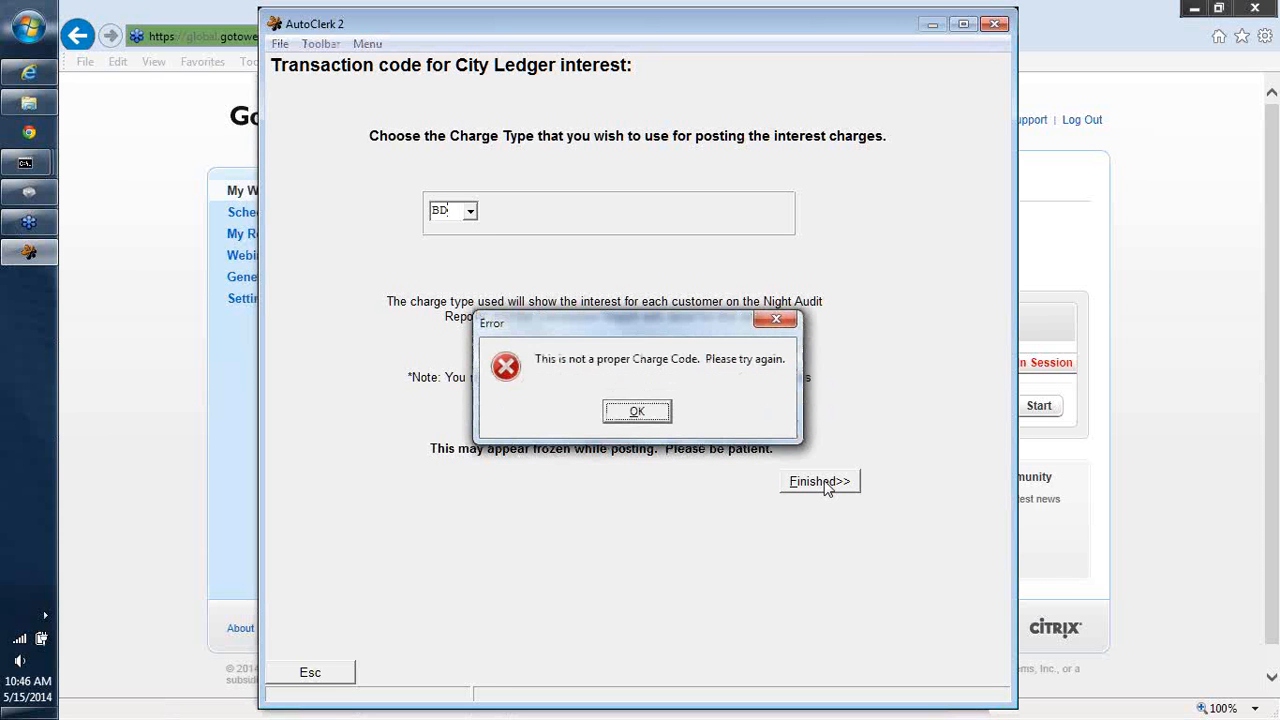
pyautogui.click(640, 410)
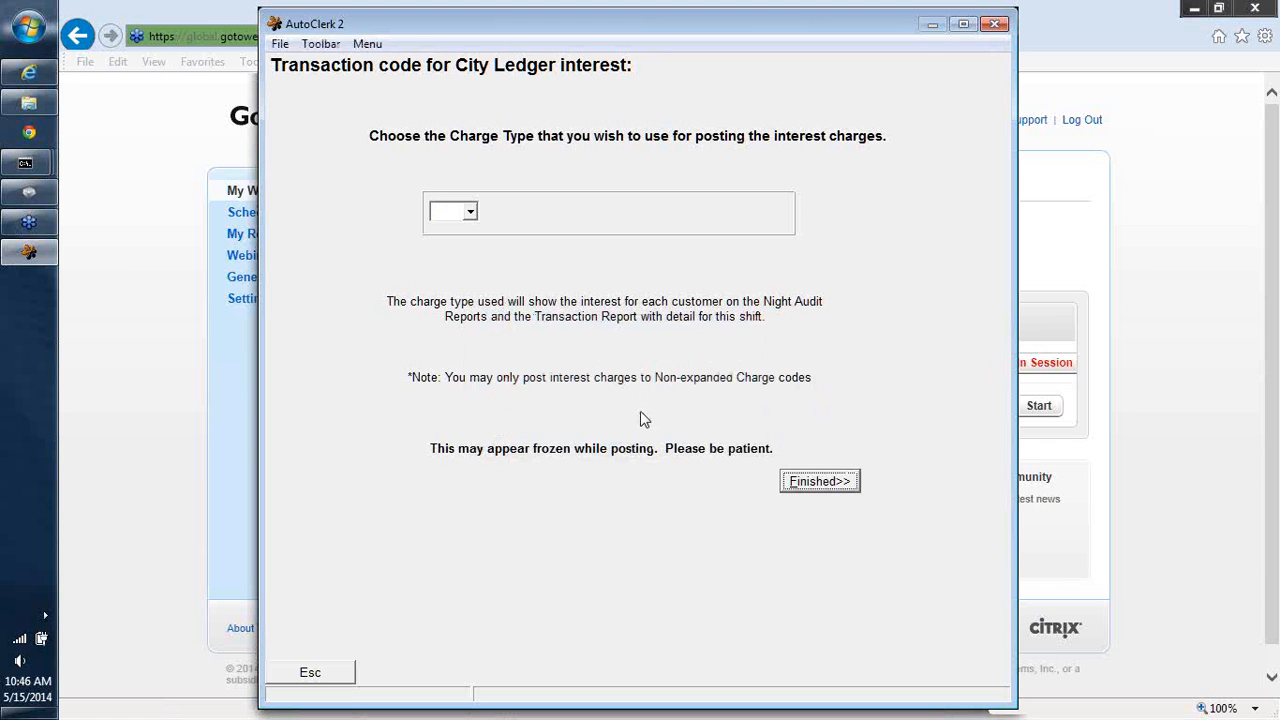
# - Post monthly interest using the MI (MISC) charge type and display the result
pyautogui.press('Tab')
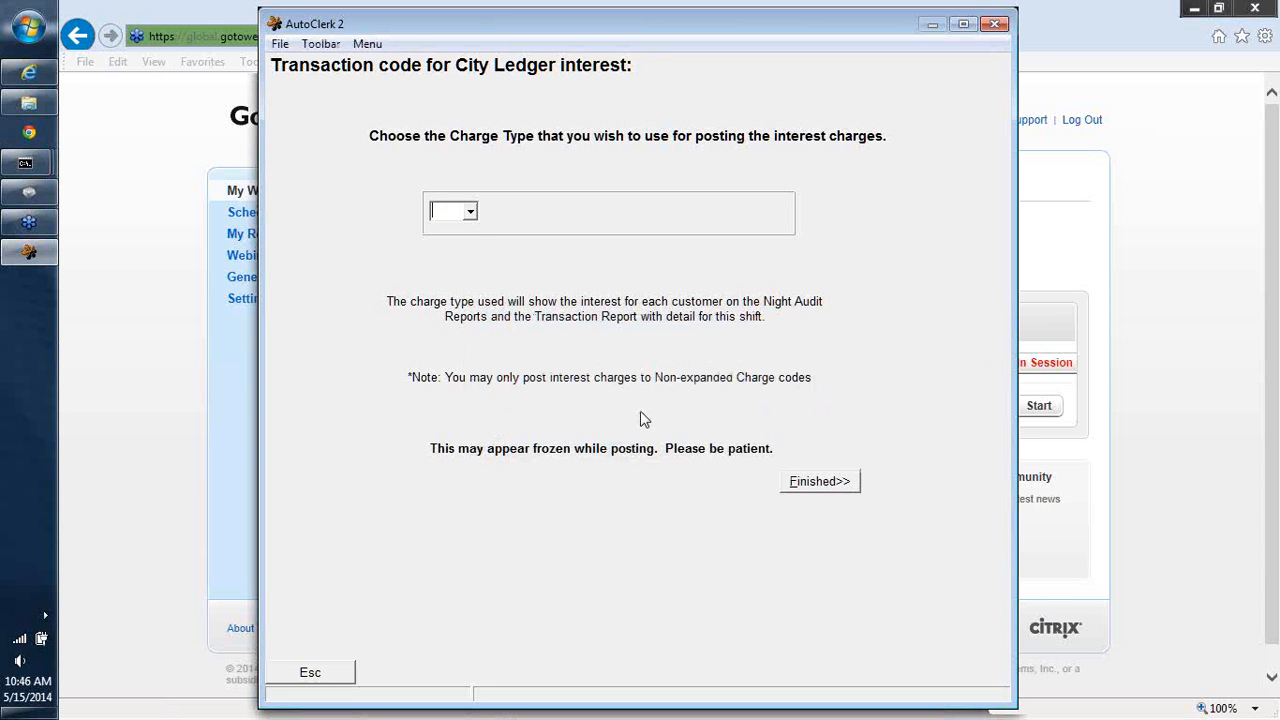
pyautogui.click(470, 213)
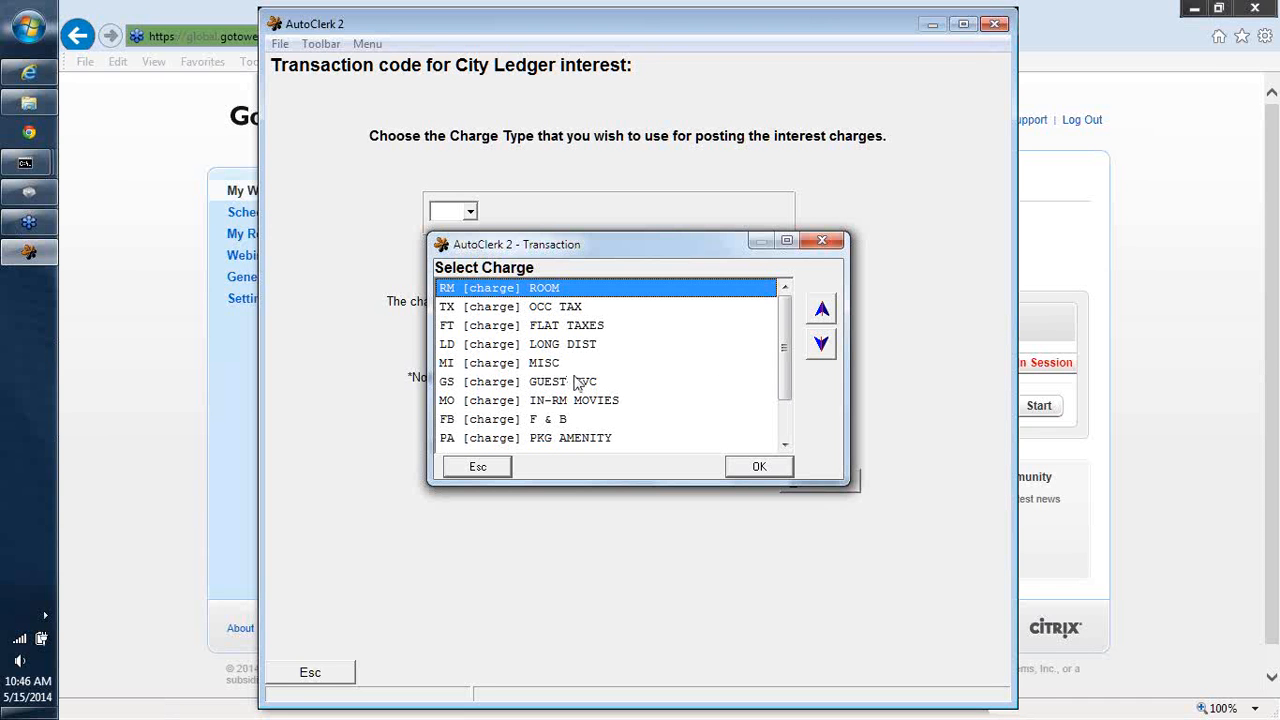
pyautogui.click(783, 445)
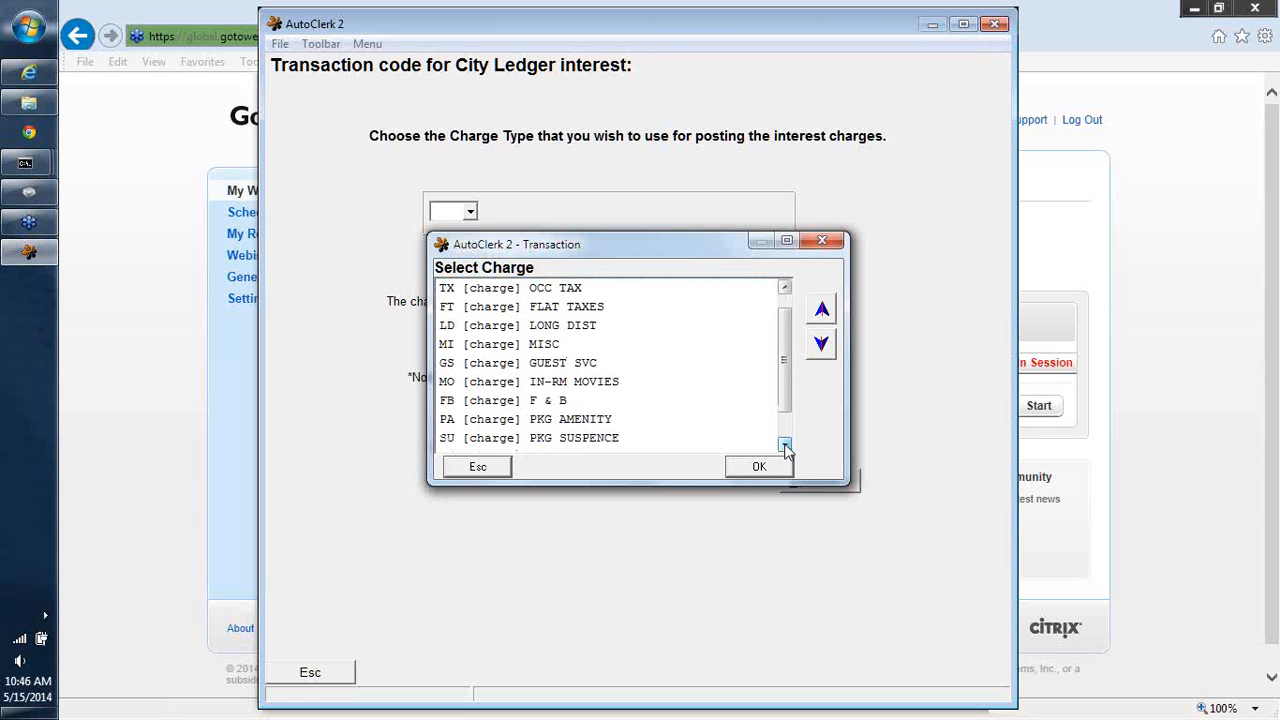
pyautogui.click(783, 445)
pyautogui.click(784, 445)
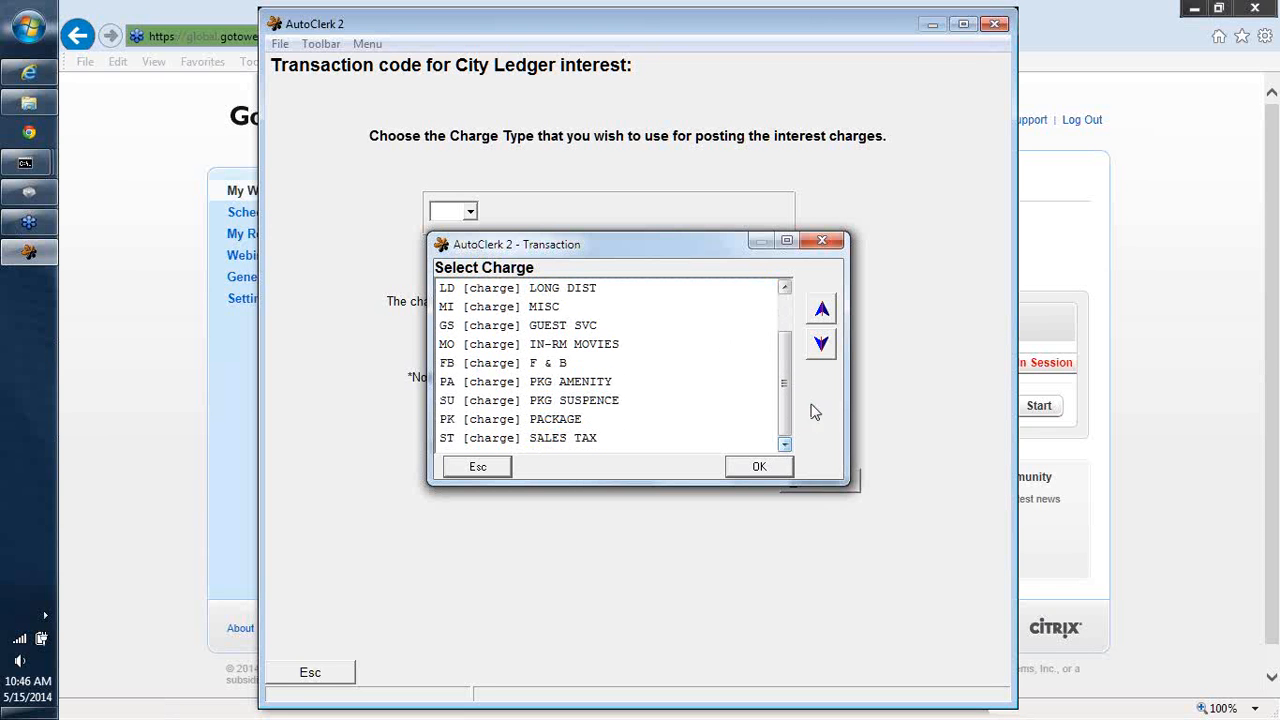
pyautogui.click(538, 307)
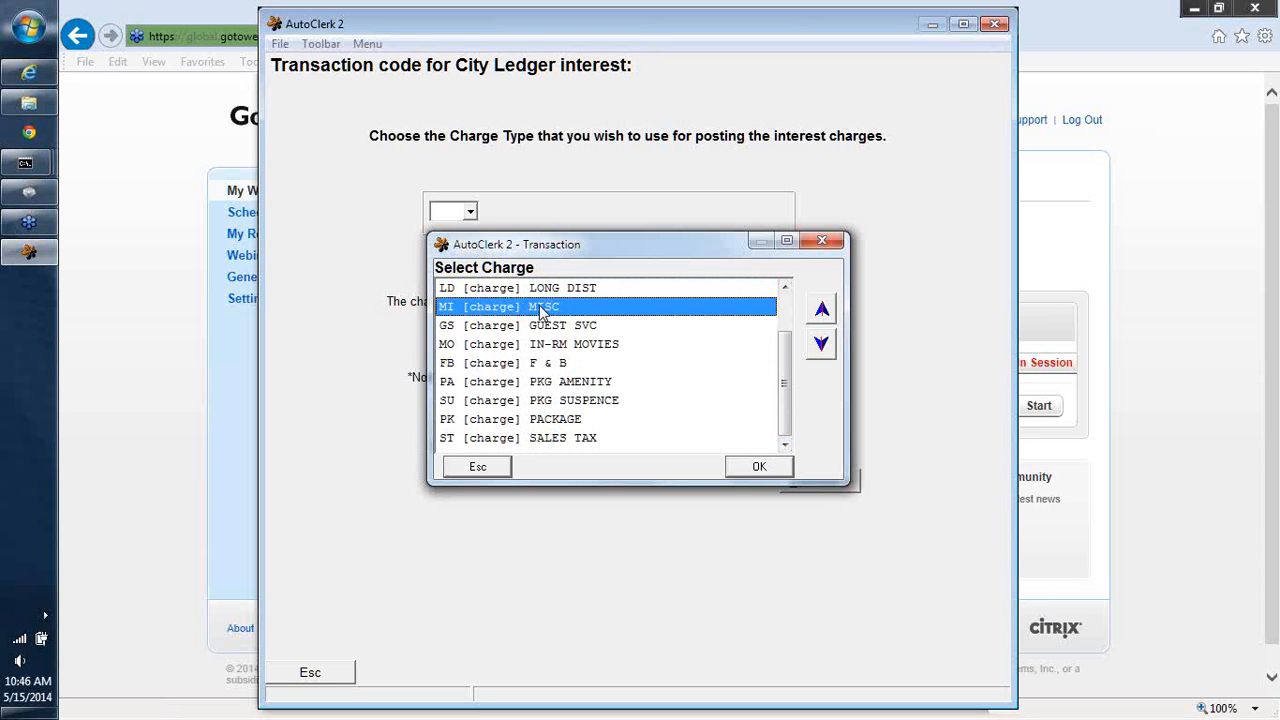
pyautogui.click(753, 467)
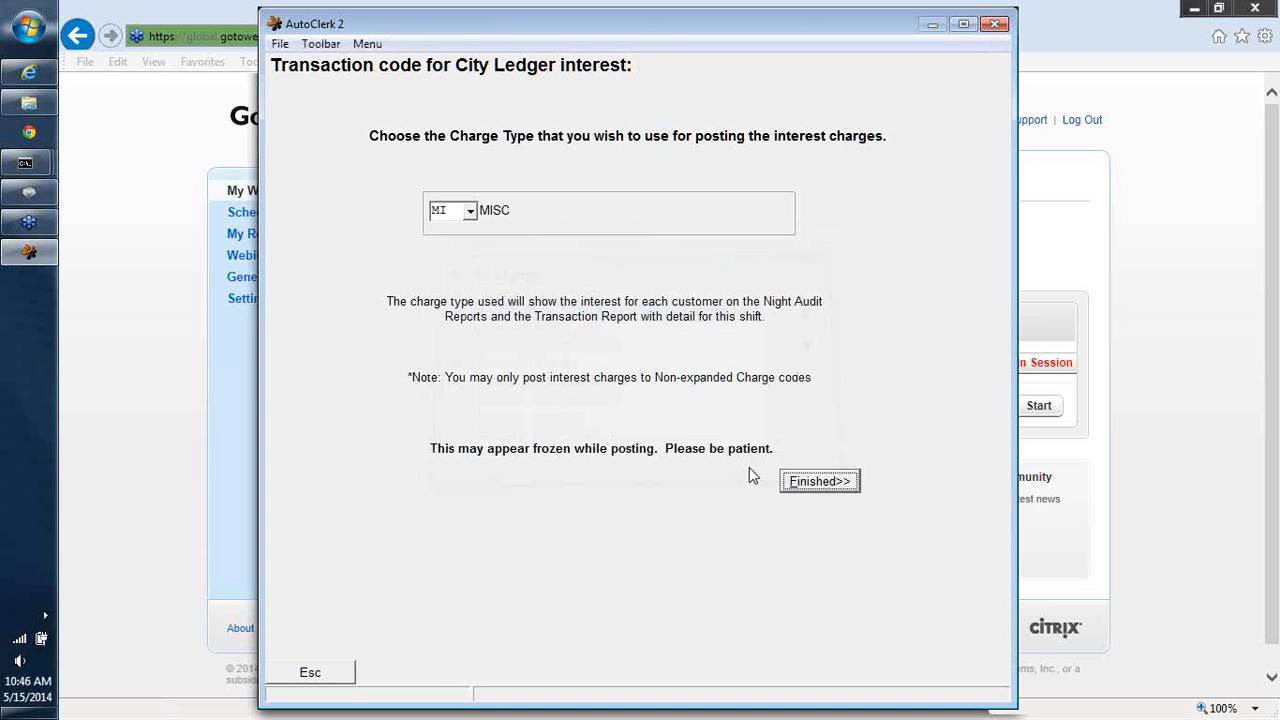
pyautogui.click(817, 484)
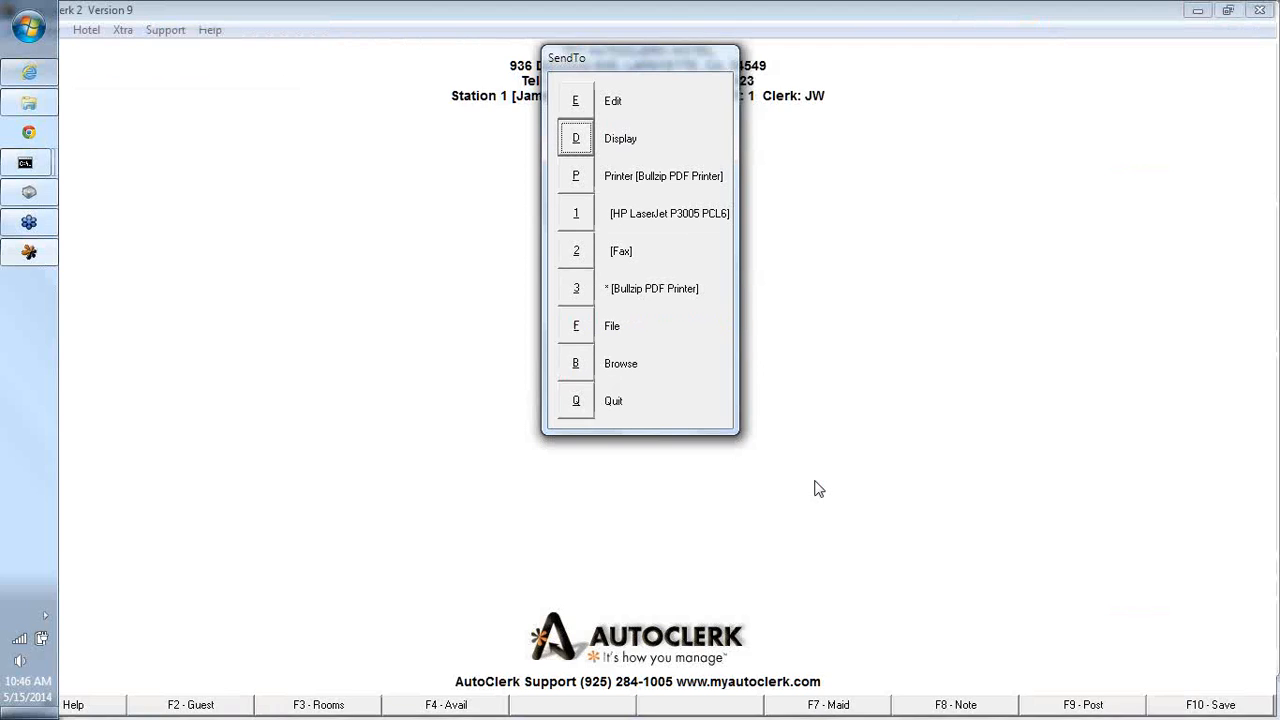
pyautogui.click(578, 136)
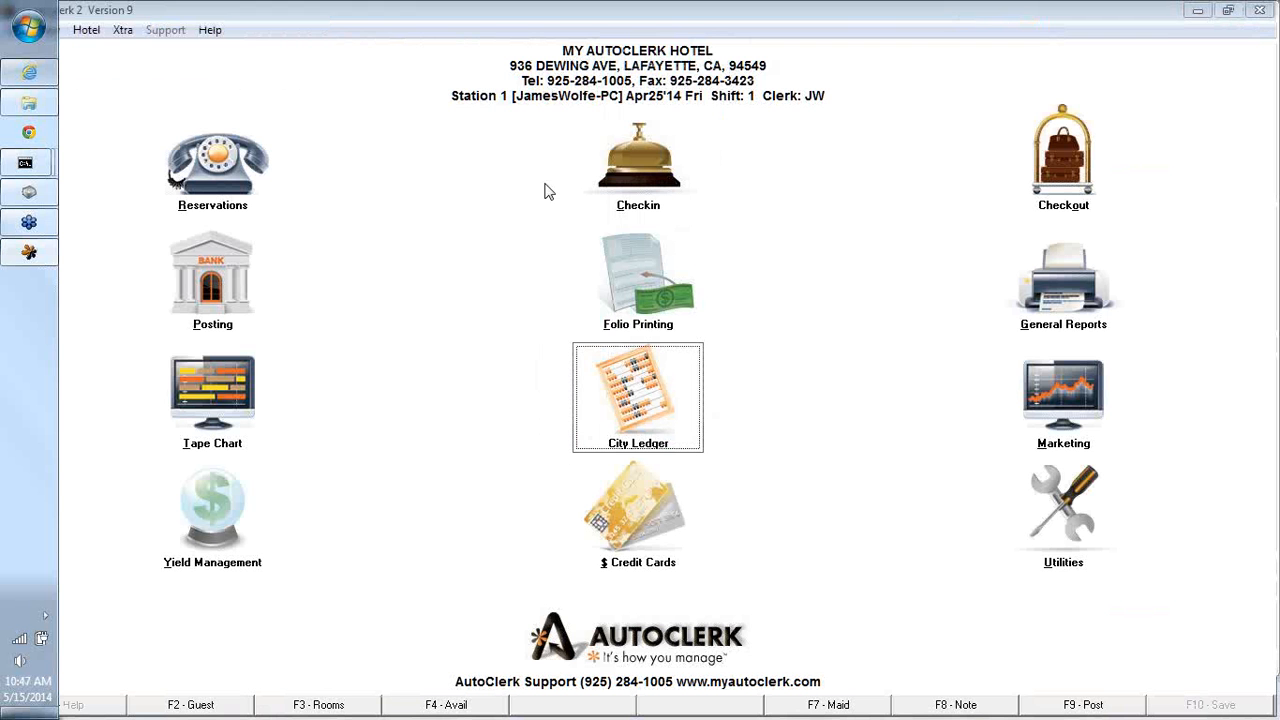
# - Open customer BD for modification, enter 1.50% as interest charged, and leave the form without confirming
pyautogui.click(660, 388)
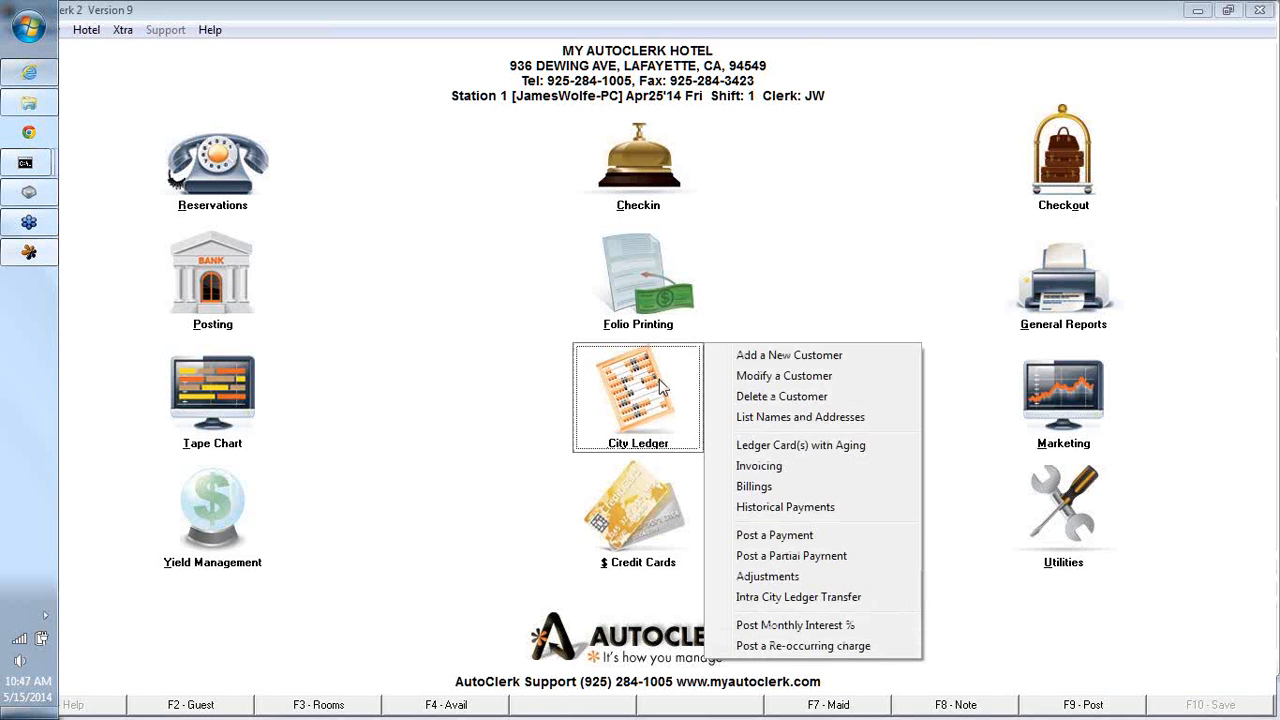
pyautogui.click(752, 378)
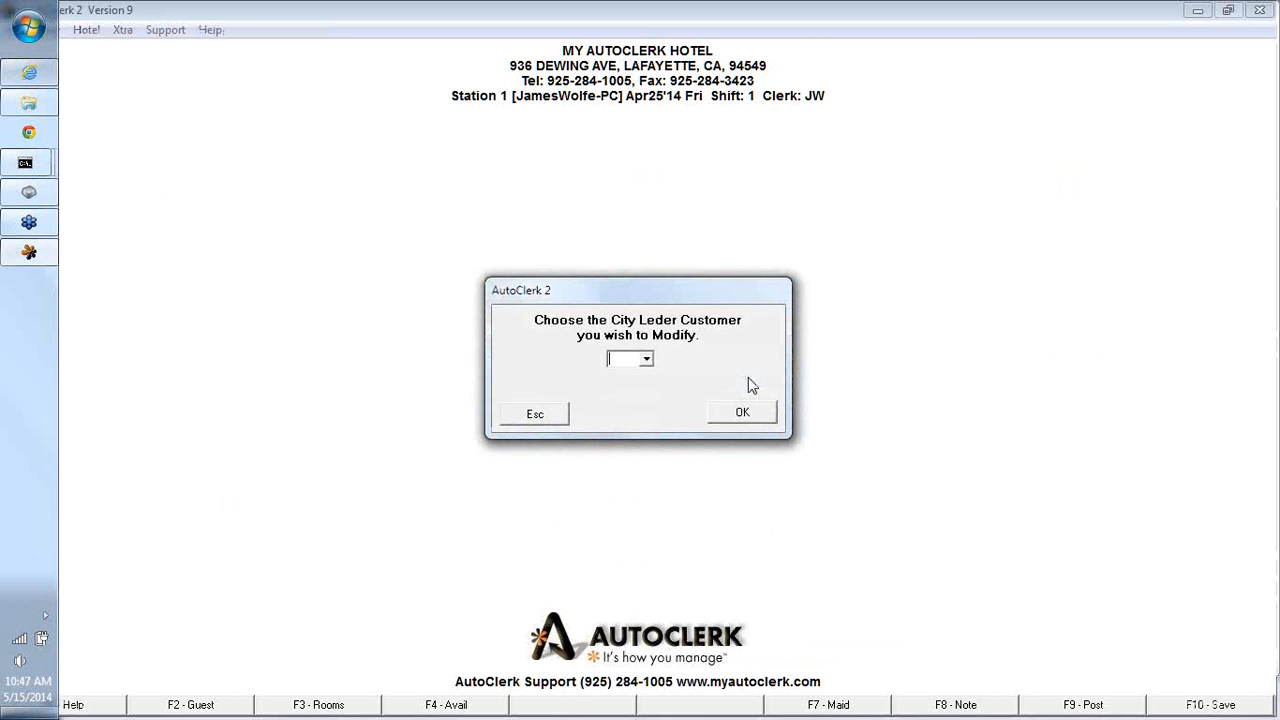
pyautogui.write('BD')
pyautogui.press('Tab')
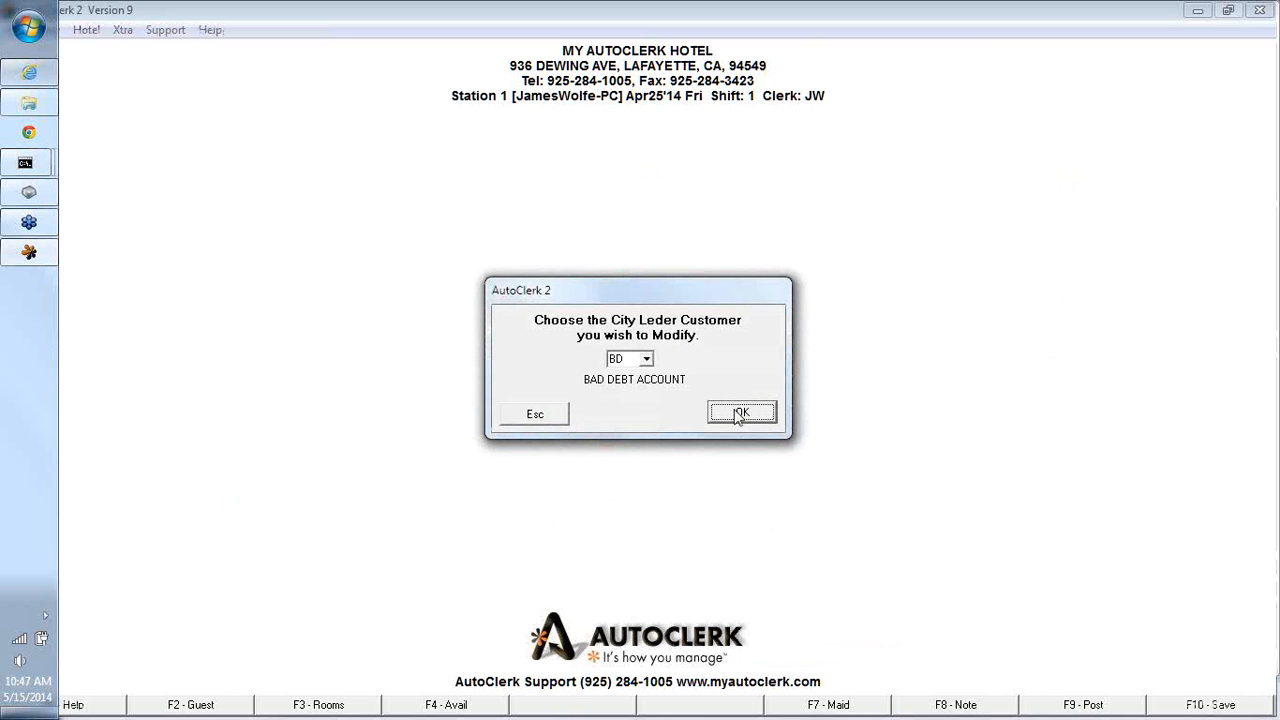
pyautogui.click(741, 413)
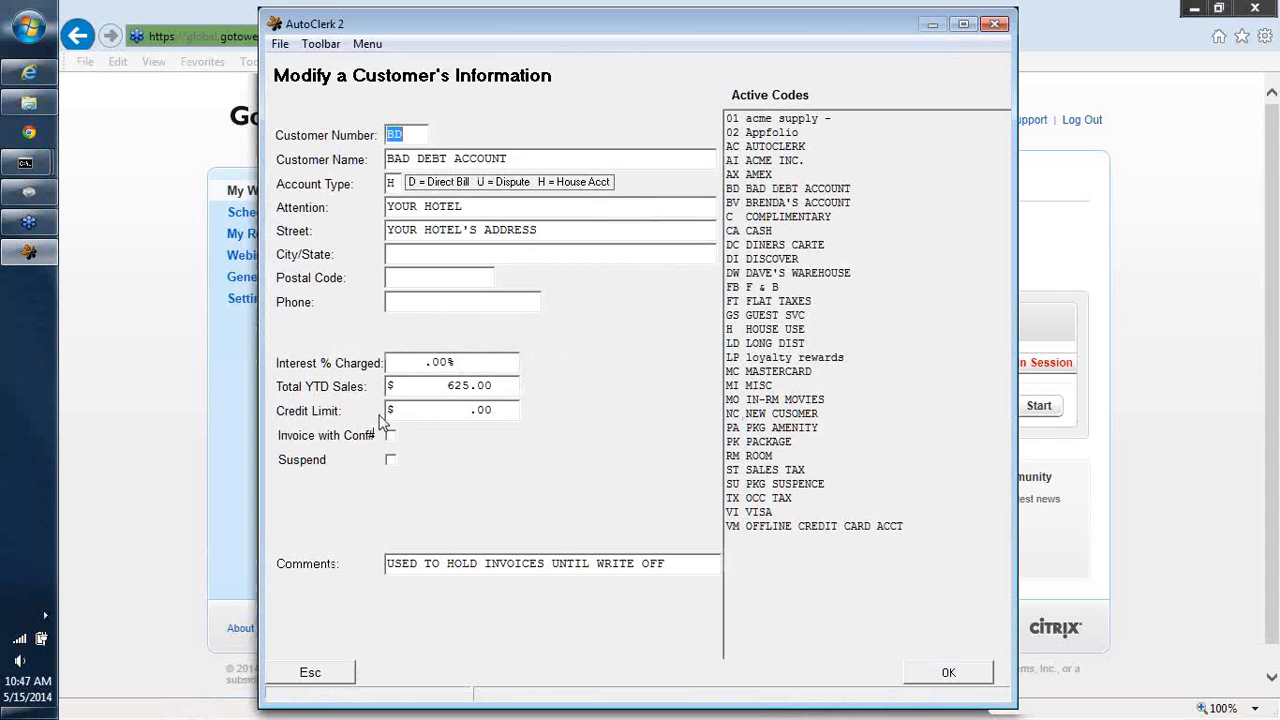
pyautogui.click(421, 361)
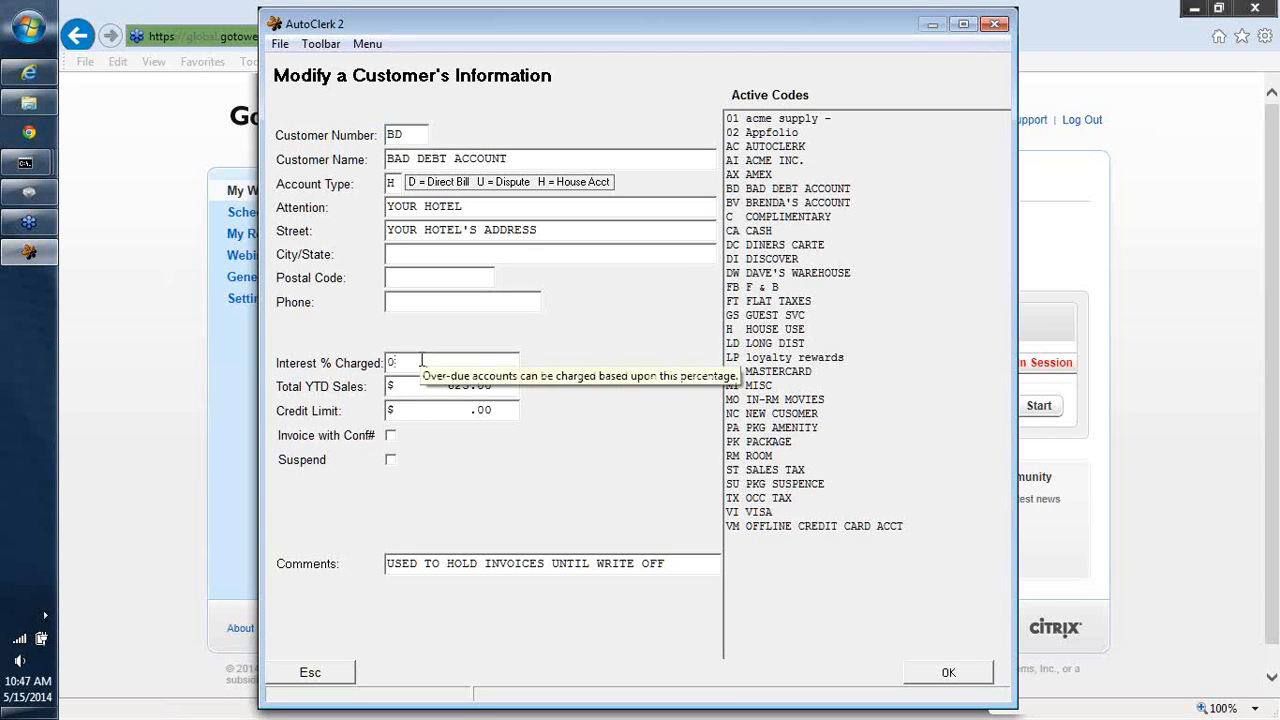
pyautogui.write('1.50')
pyautogui.press('Tab')
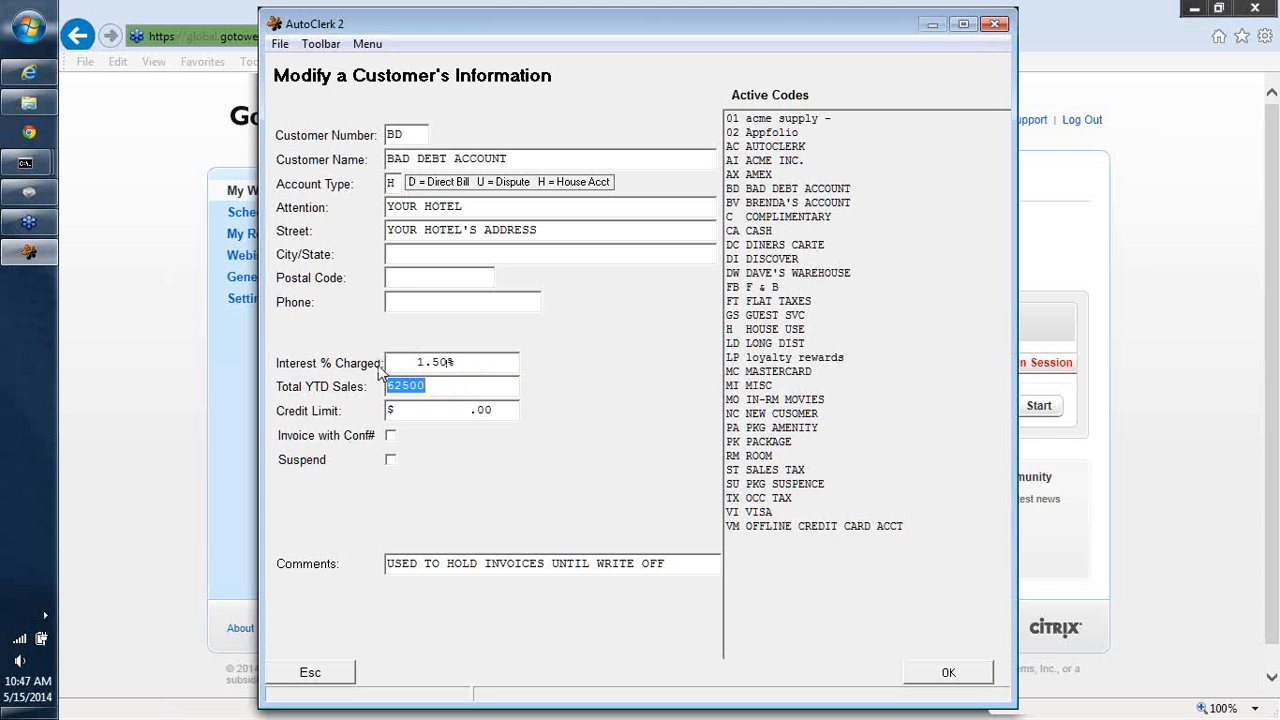
pyautogui.click(314, 672)
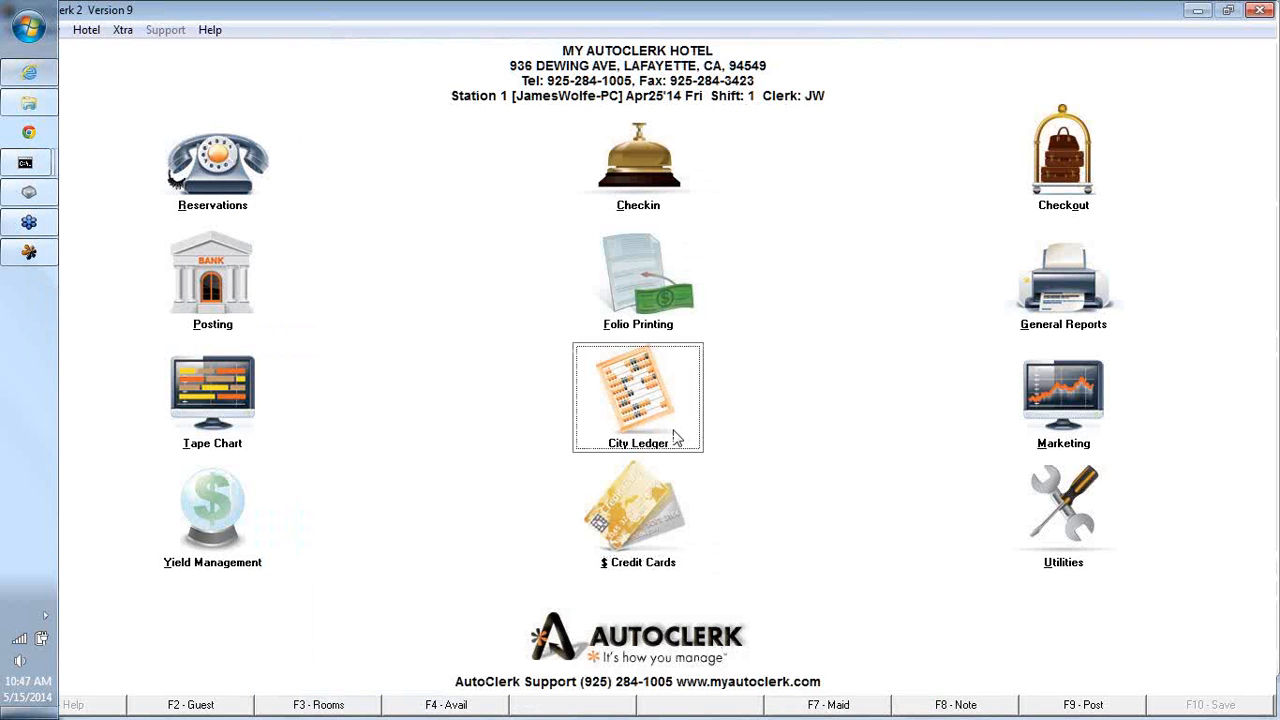
# - Start a re-occurring city ledger charge with amount 25.00 and note PARKING
pyautogui.click(657, 384)
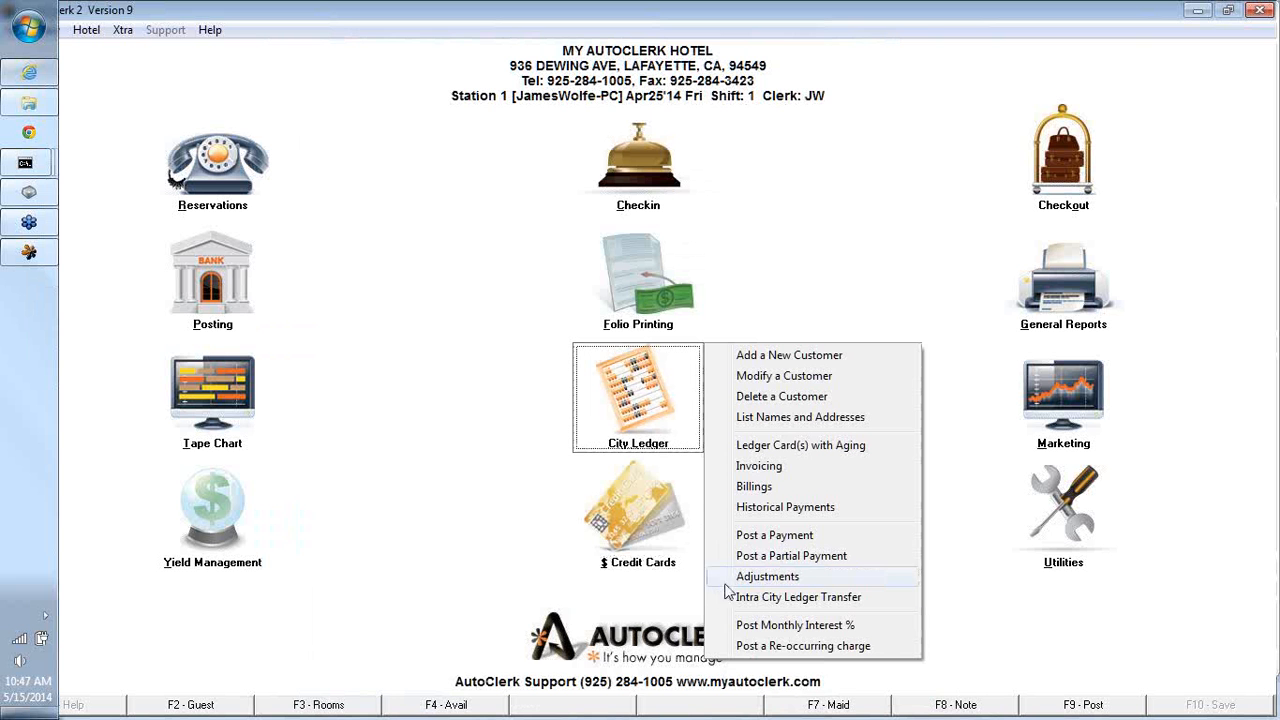
pyautogui.click(768, 646)
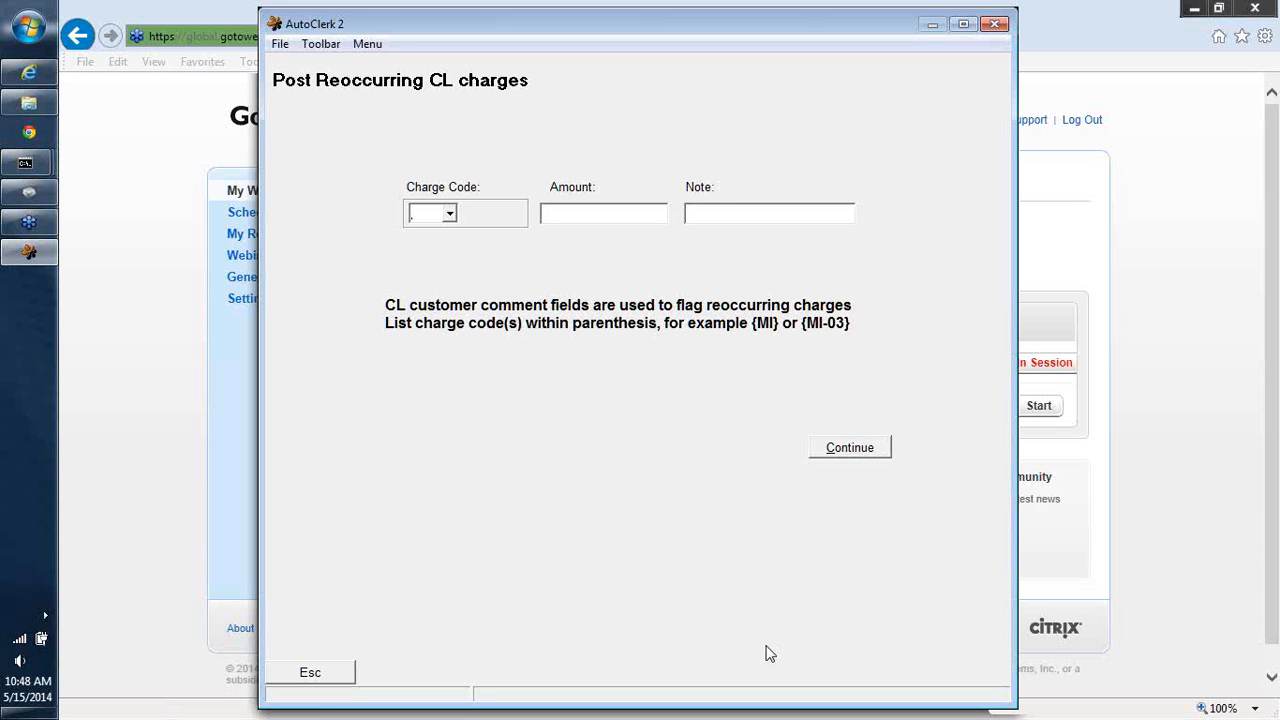
pyautogui.write('PR')
pyautogui.press('Tab')
pyautogui.write('25.00')
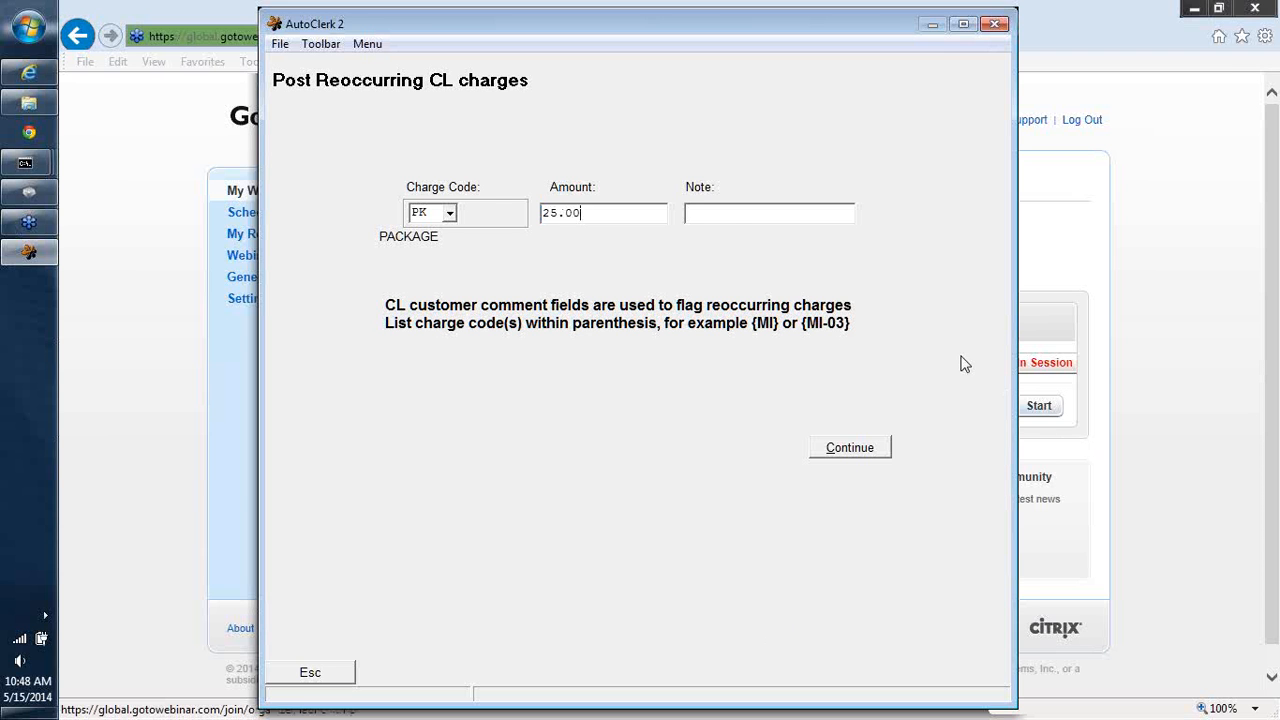
pyautogui.click(716, 215)
pyautogui.write('PARKING')
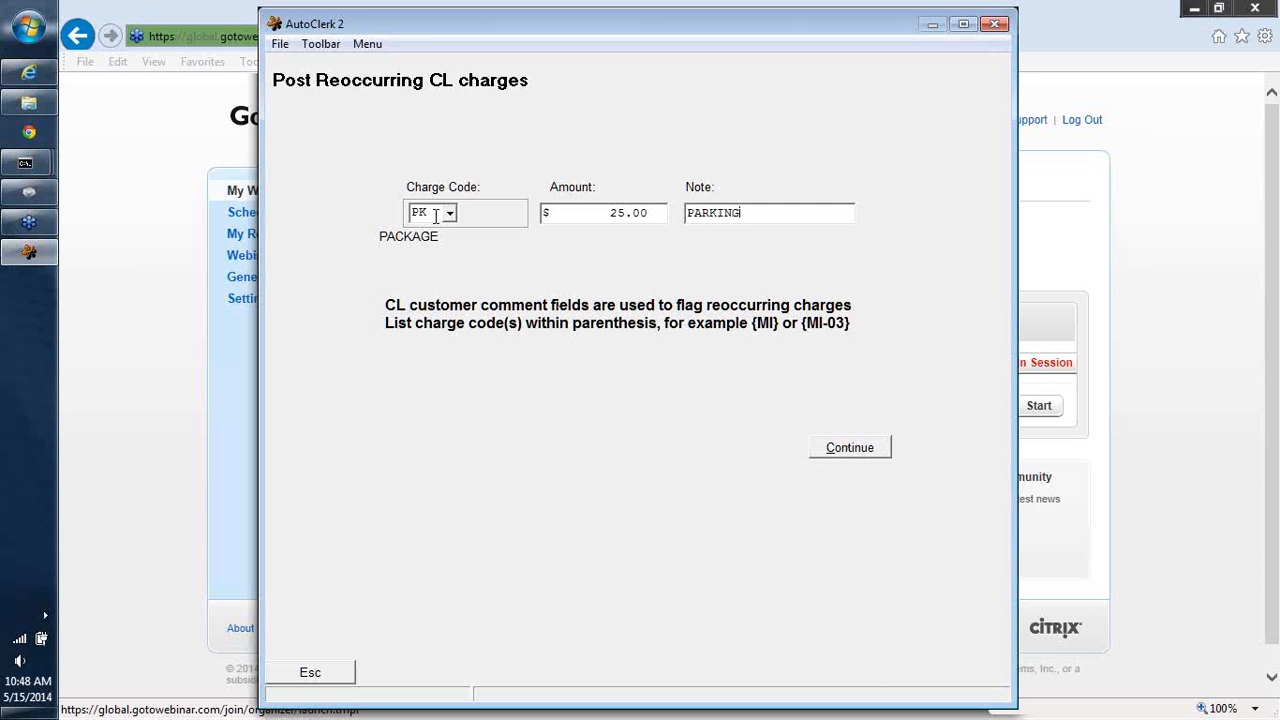
# - Set the re-occurring charge code to MI, post the charges, and view then close the posting report
pyautogui.moveTo(424, 213); pyautogui.dragTo(394, 207)
pyautogui.write('MI')
pyautogui.press('Tab')
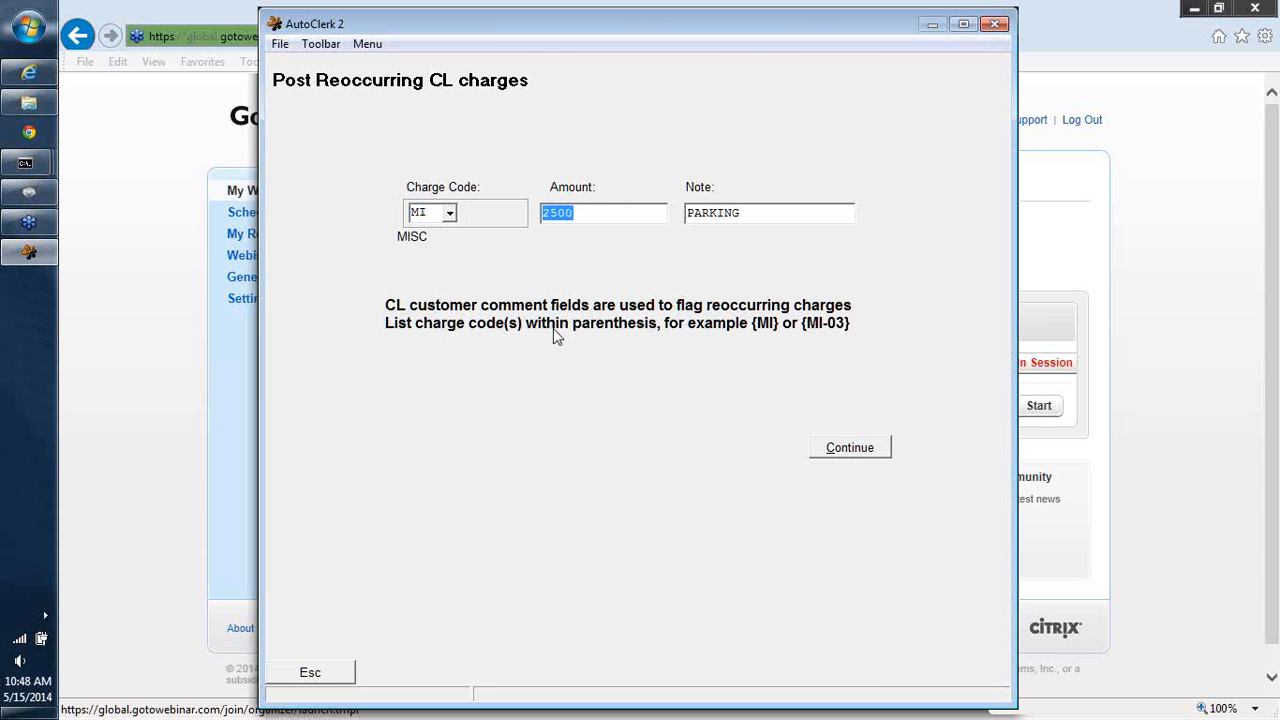
pyautogui.click(850, 448)
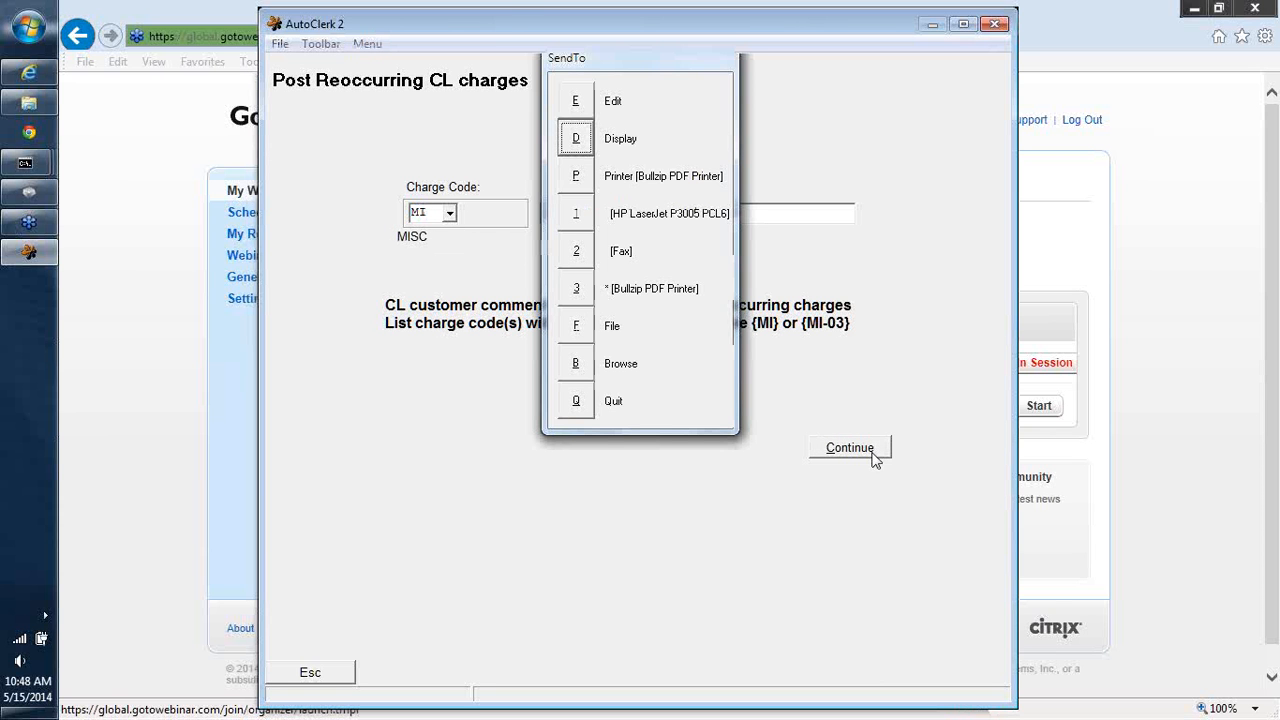
pyautogui.click(577, 147)
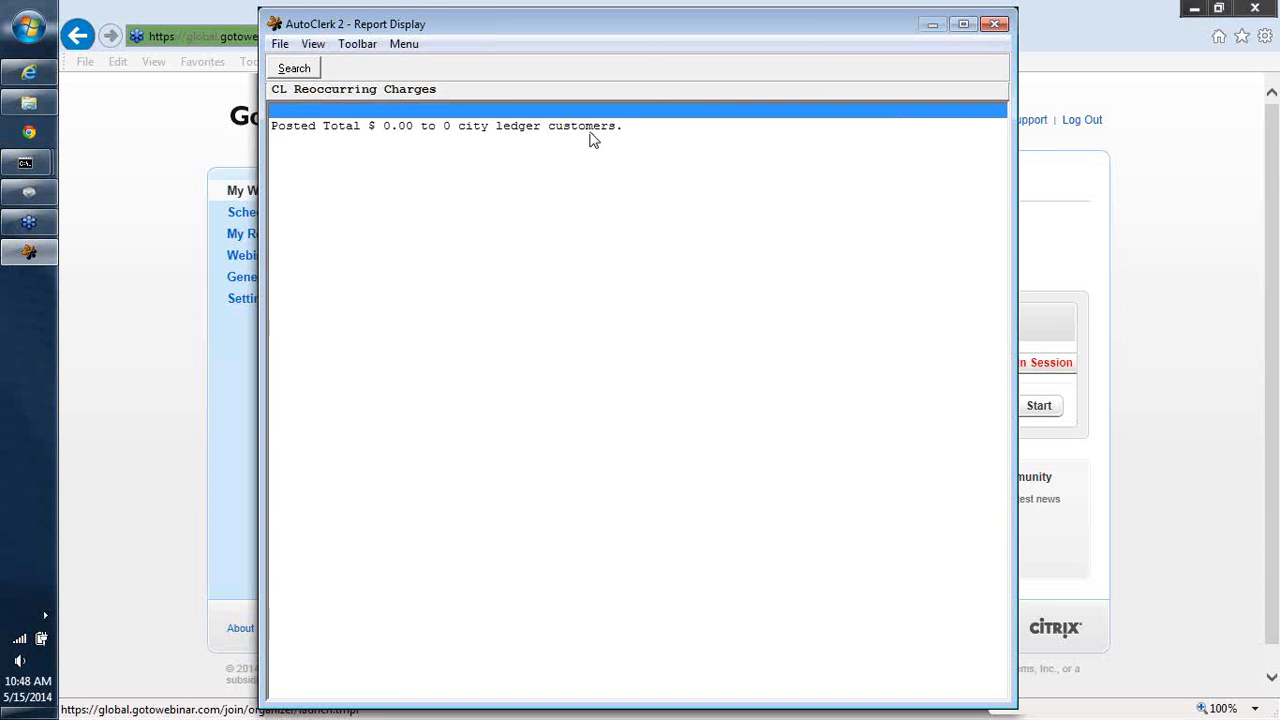
pyautogui.click(993, 25)
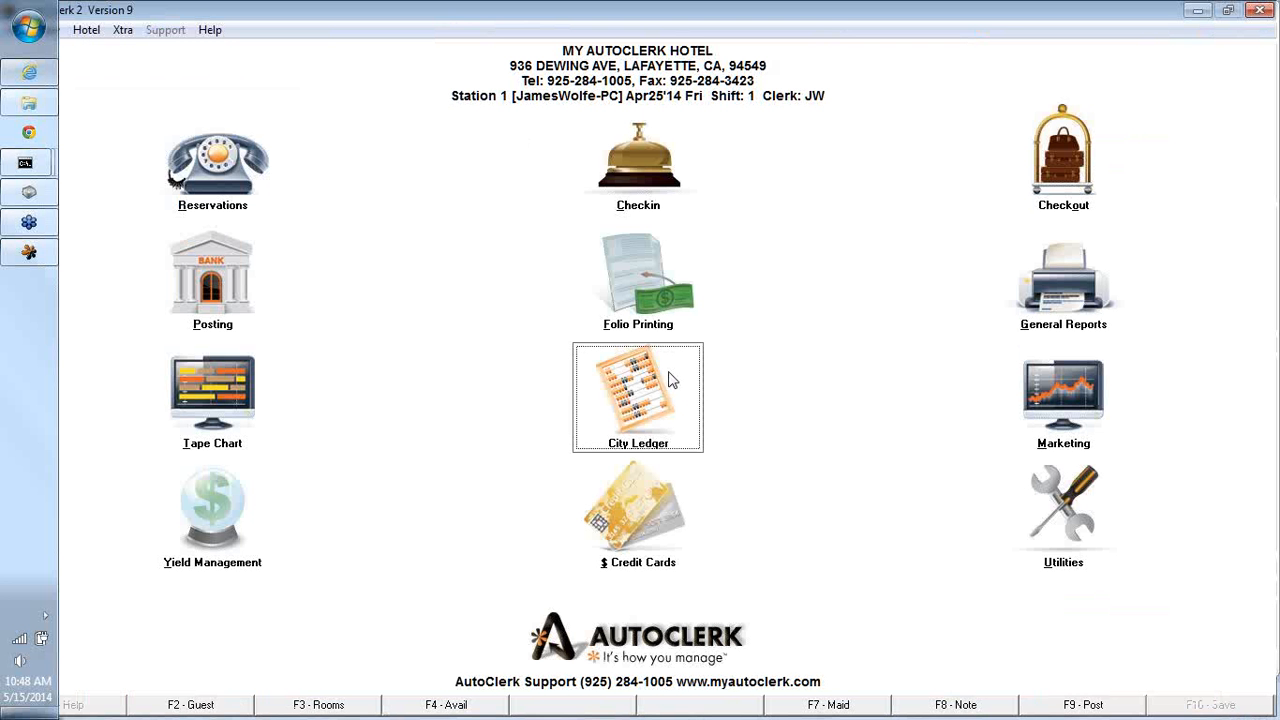
pyautogui.click(641, 424)
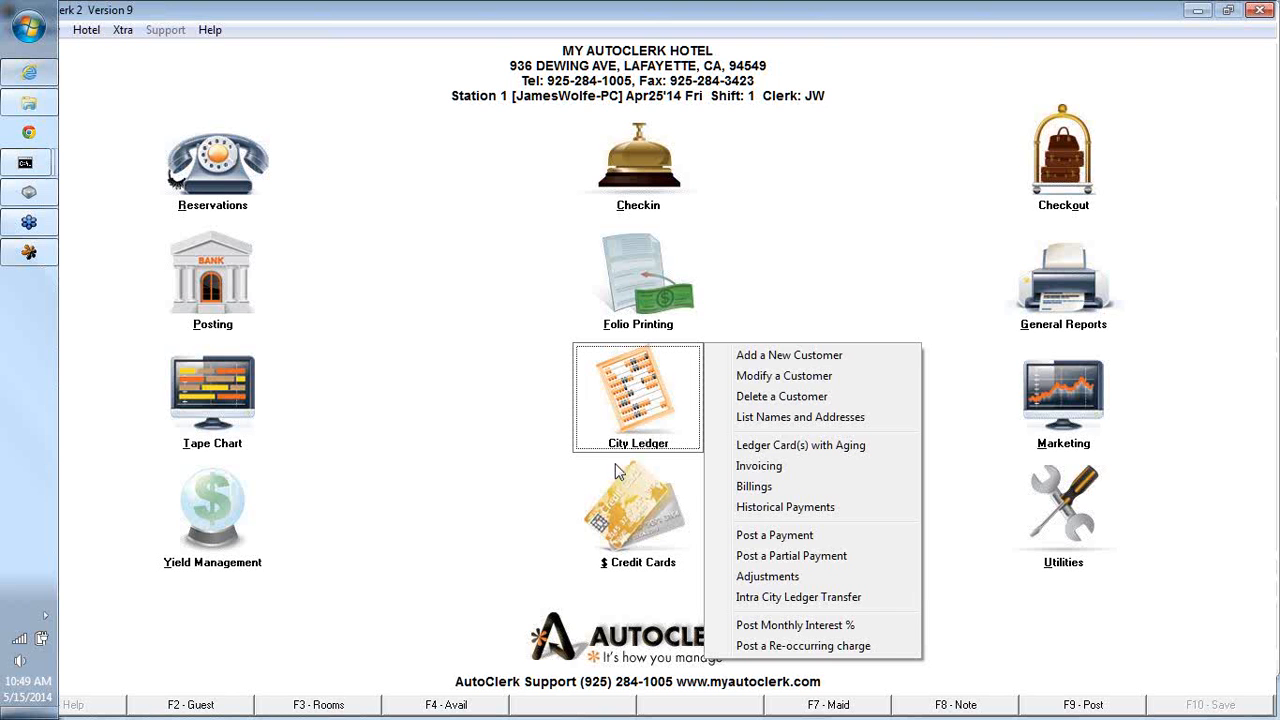
pyautogui.click(563, 441)
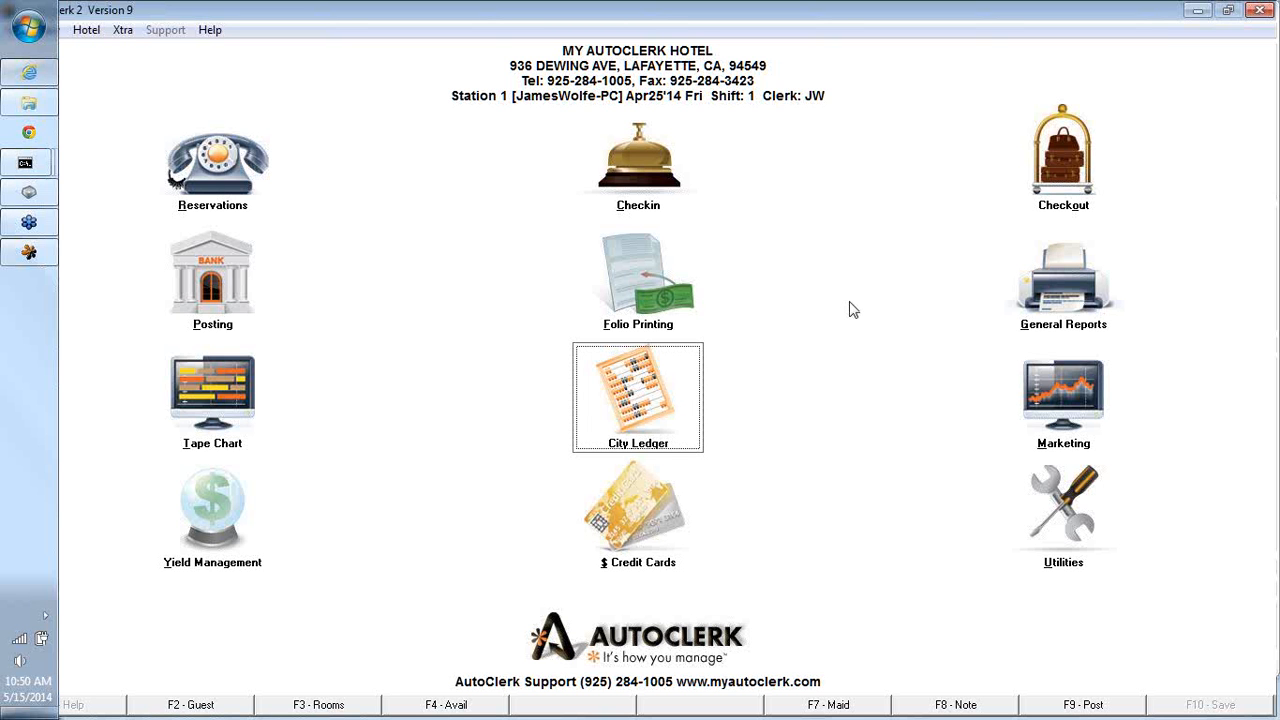
pyautogui.click(1115, 516)
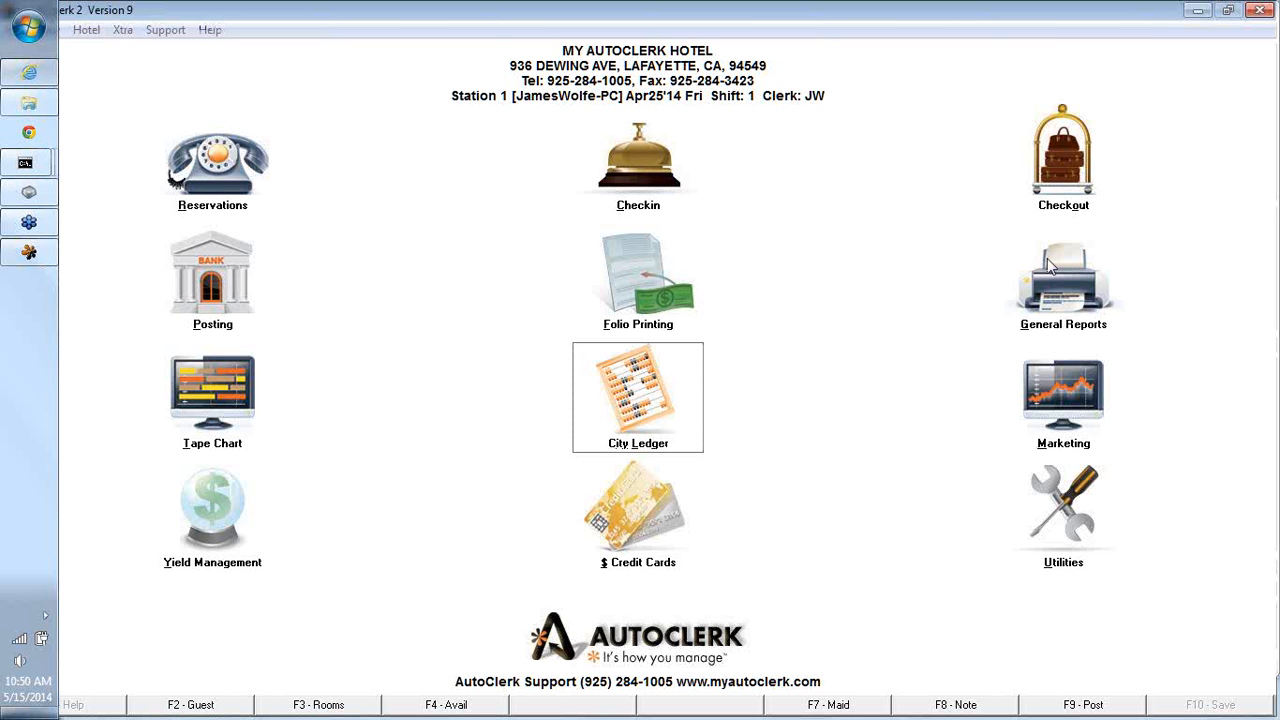